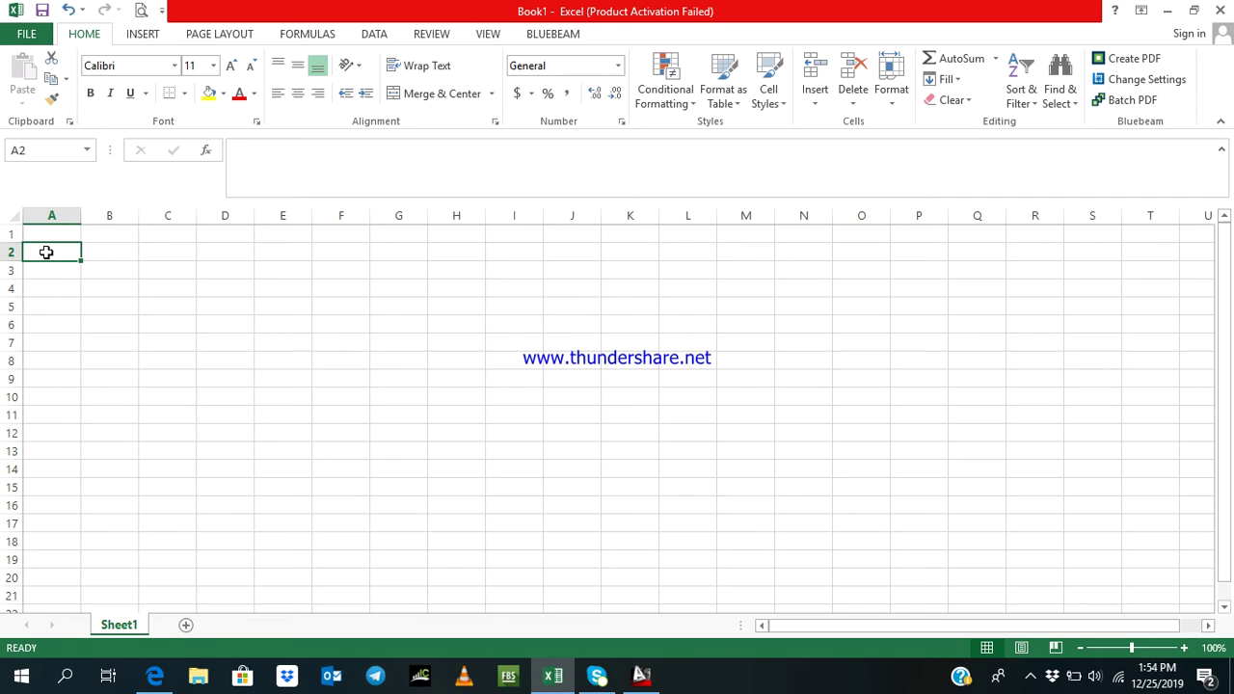
# Merge and center cells A2:D2 and enter the title "Bar Bending Shedule Sheet" in the merged cell
pyautogui.moveTo(45, 250); pyautogui.dragTo(211, 251)
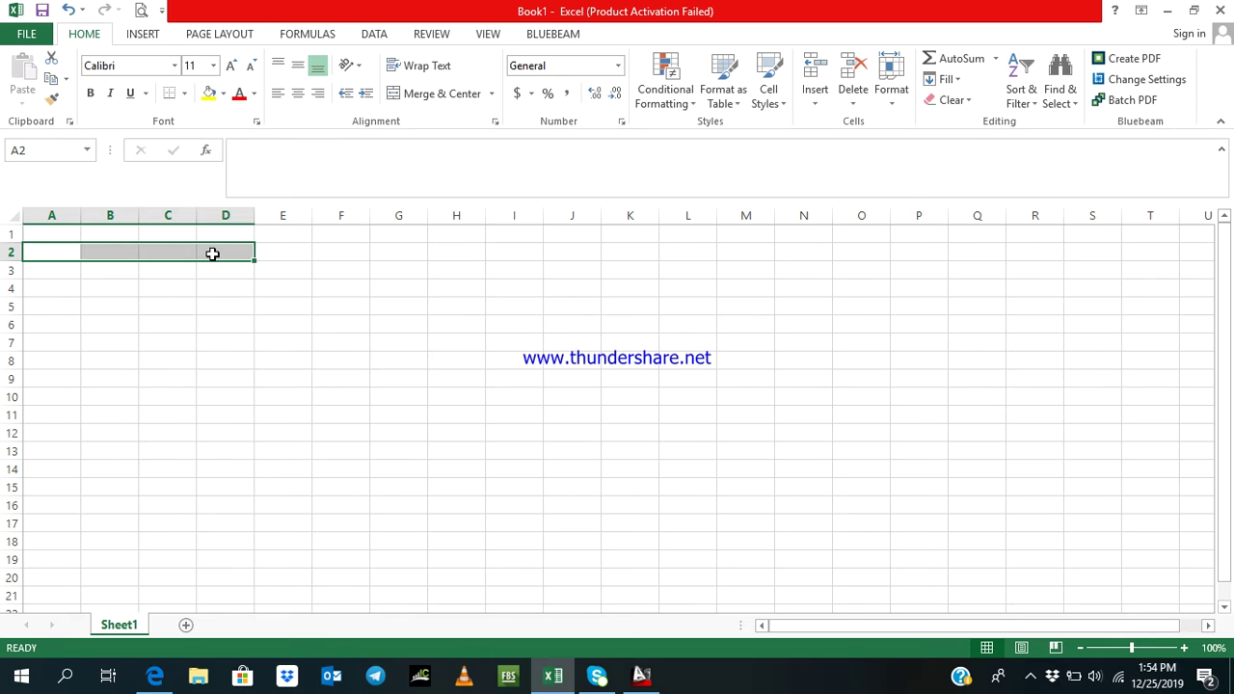
pyautogui.click(424, 100)
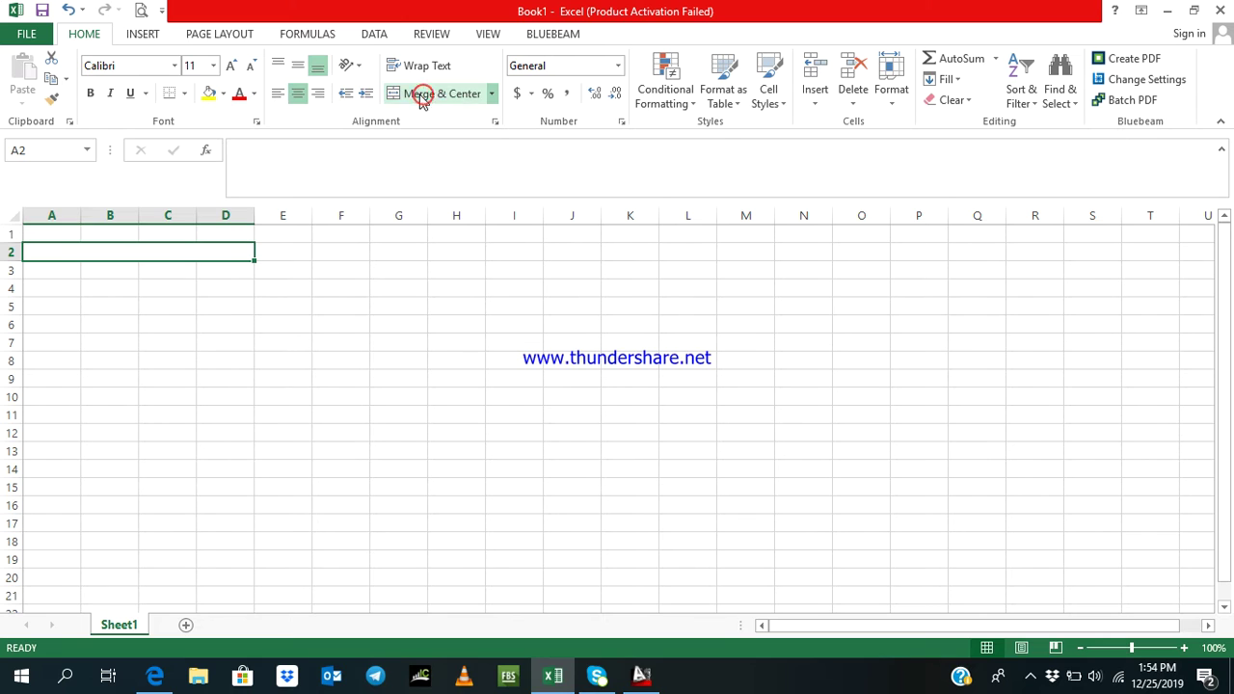
pyautogui.click(63, 251)
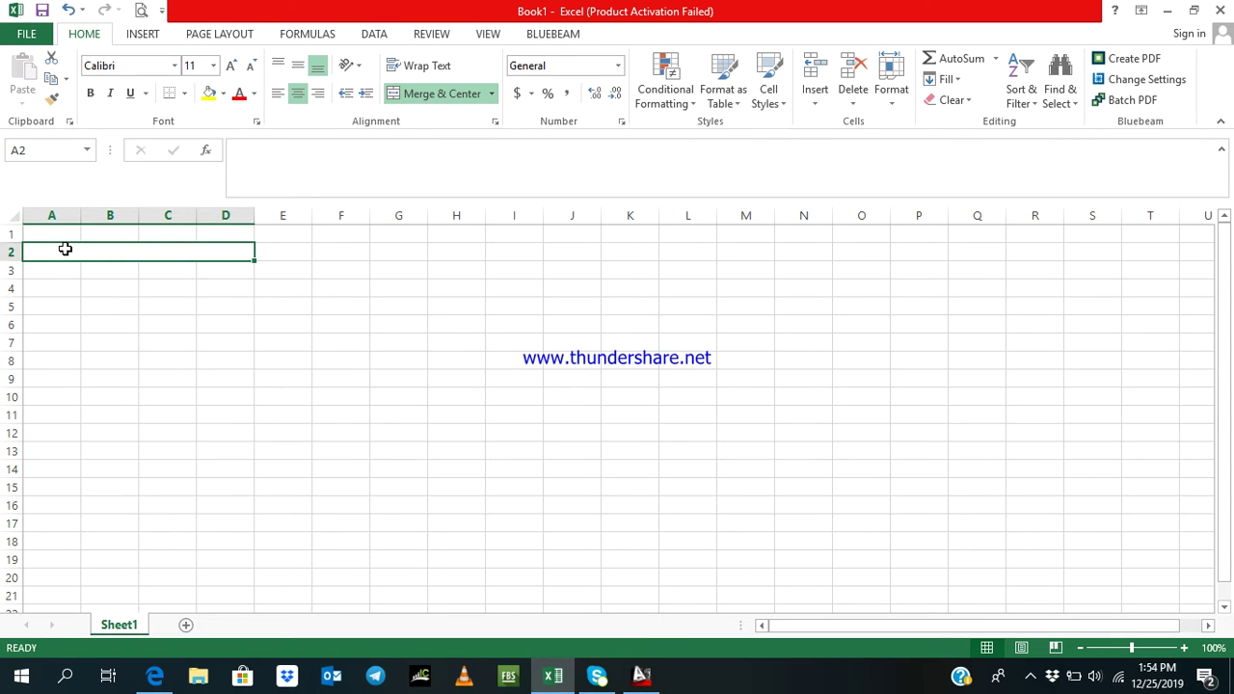
pyautogui.write('Ba')
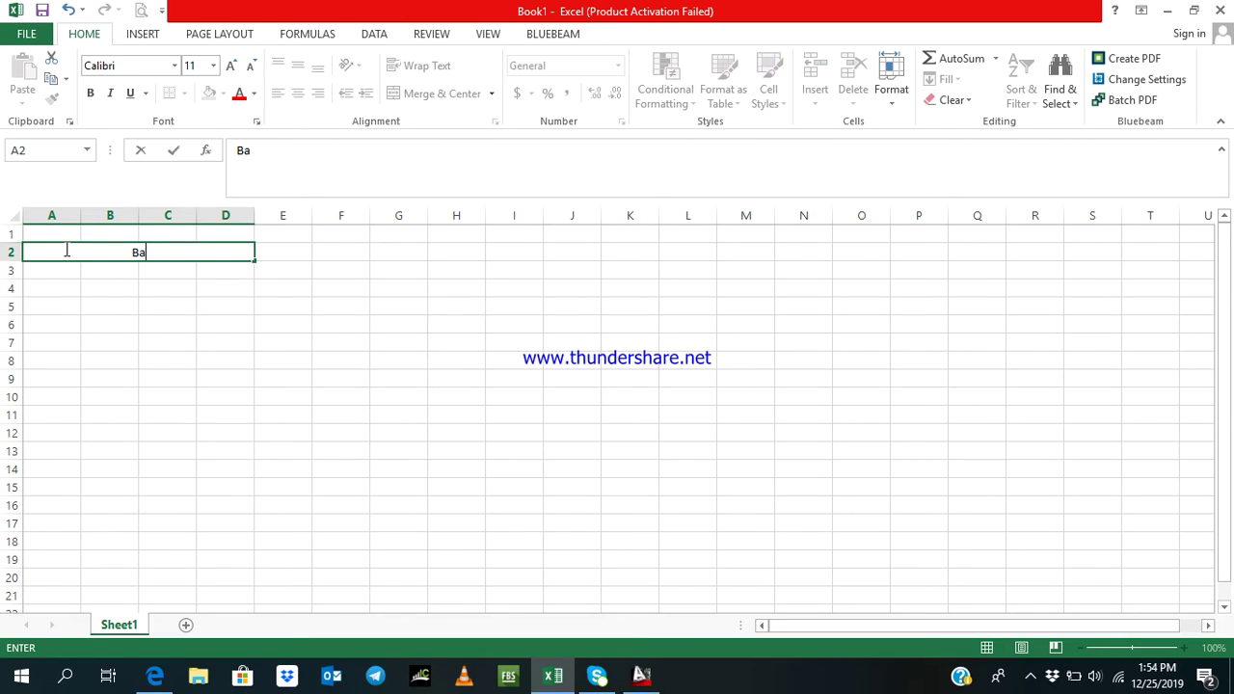
pyautogui.write('r Bending ')
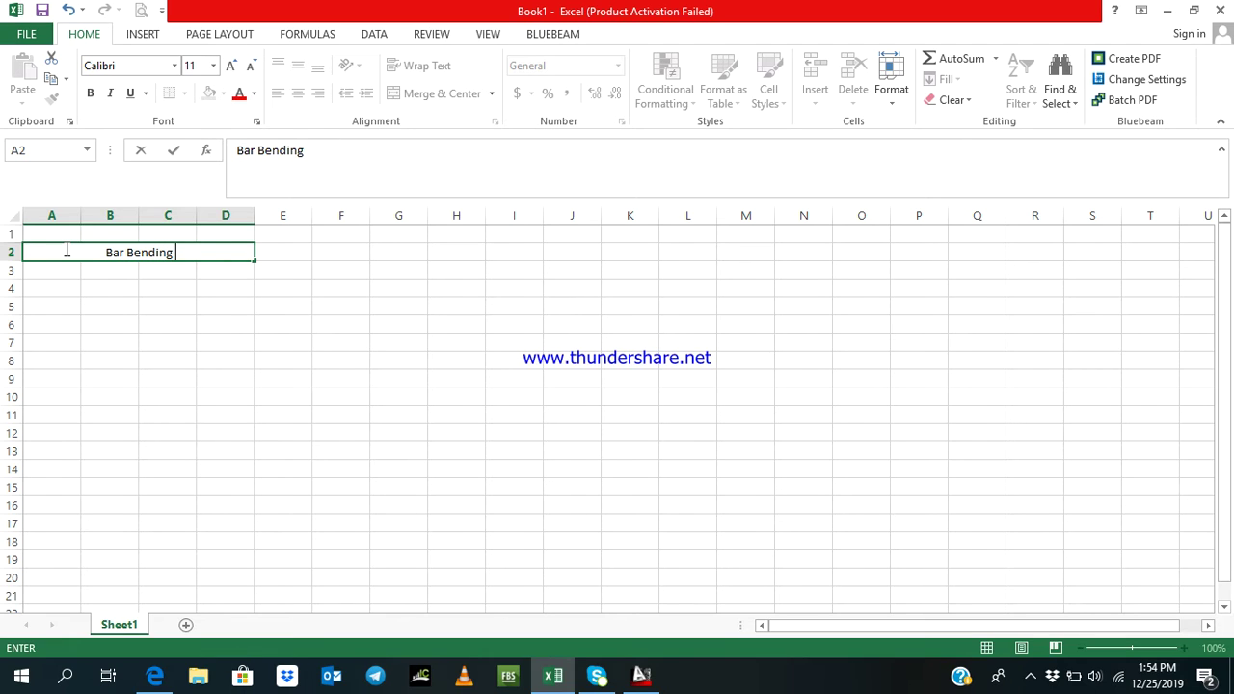
pyautogui.write('She')
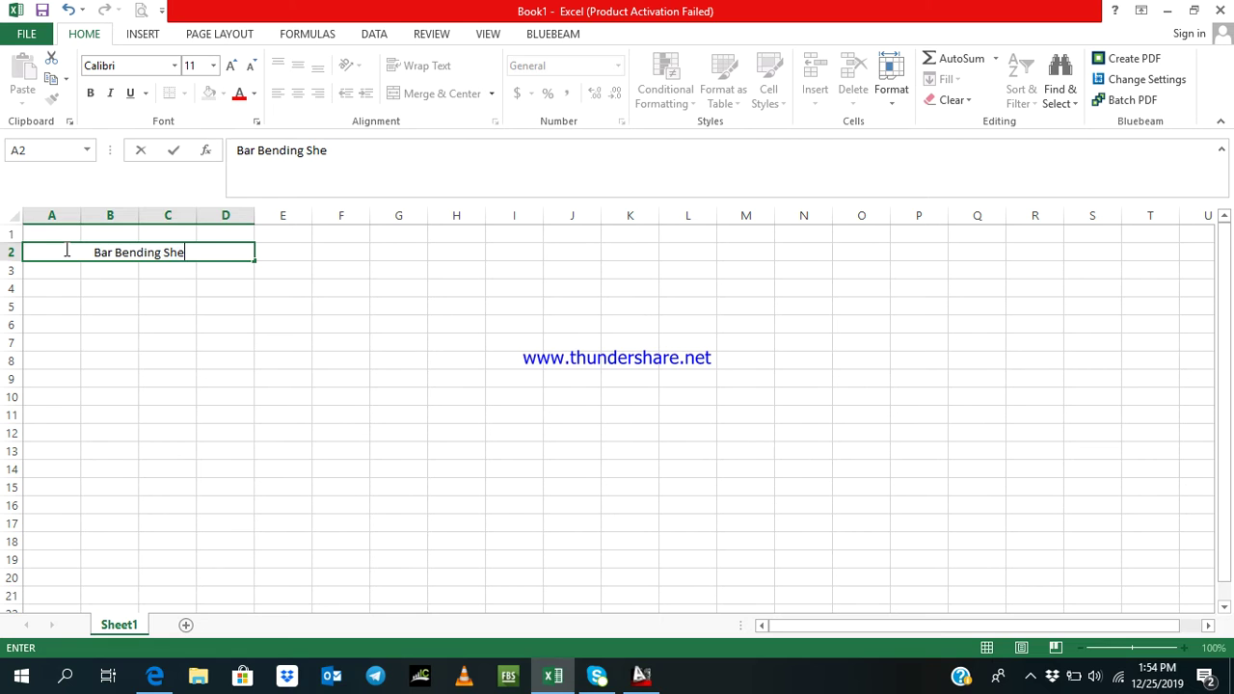
pyautogui.write('dule Sheet')
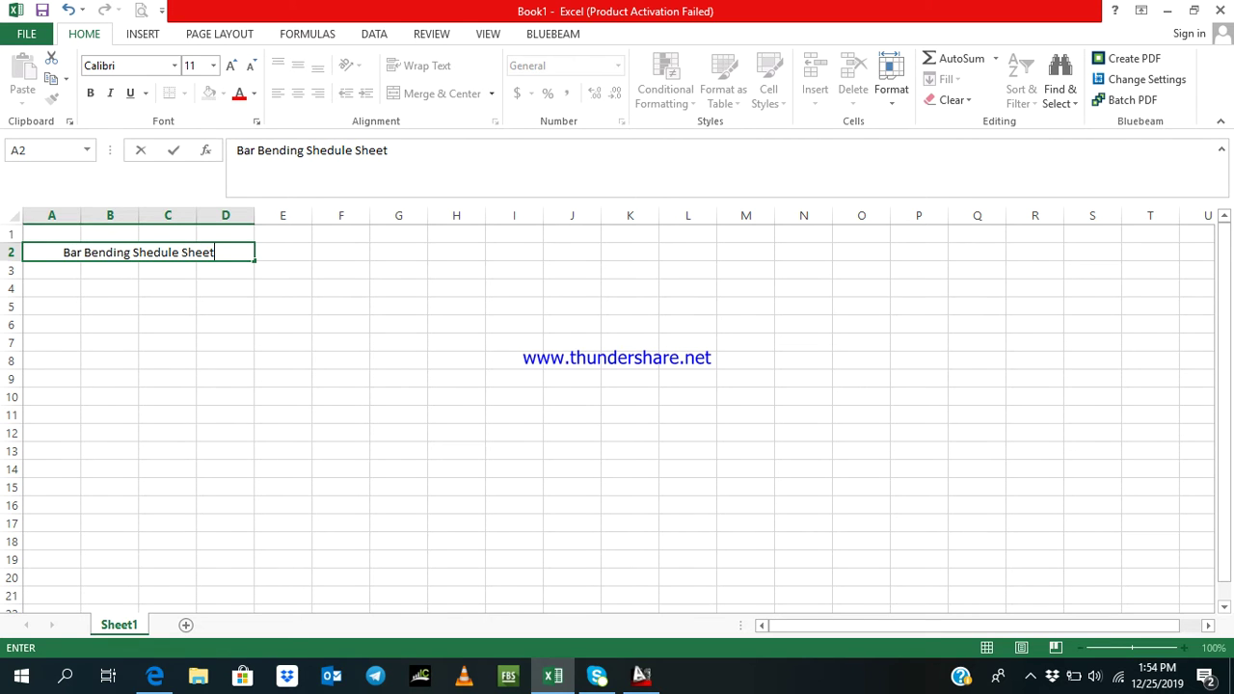
pyautogui.click(82, 393)
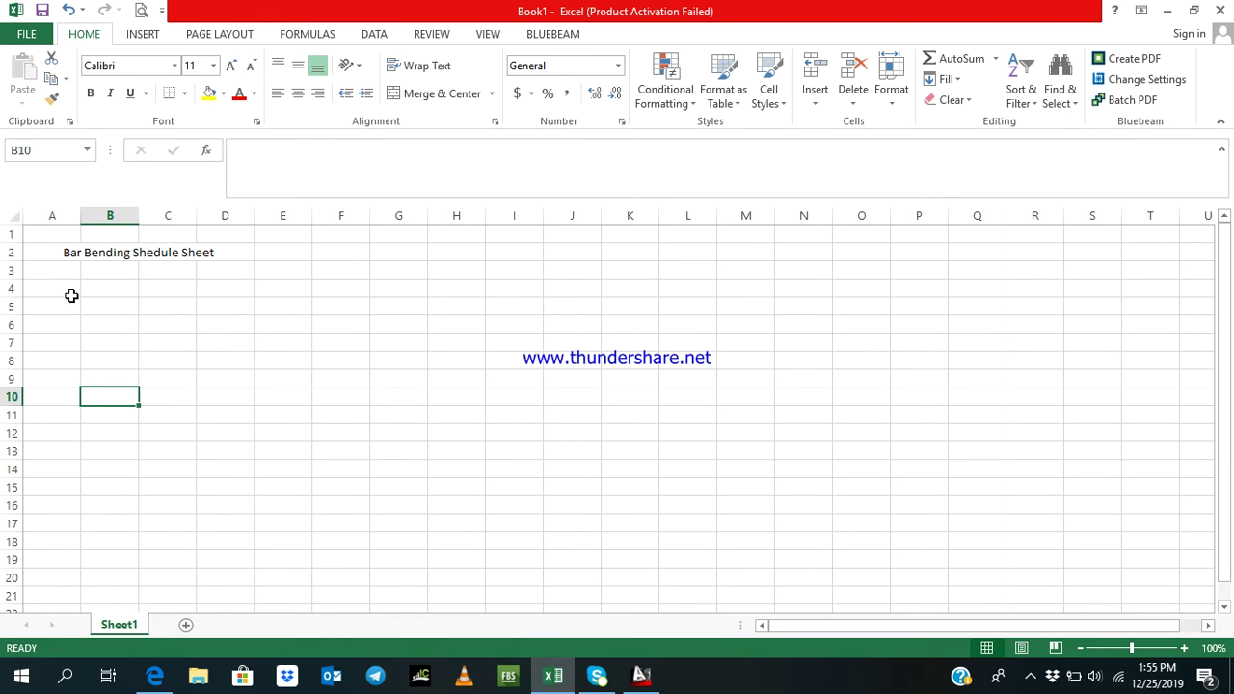
# Enter the column headings "Bar Mark" in cell A4 and "Member" in cell B4
pyautogui.click(63, 289)
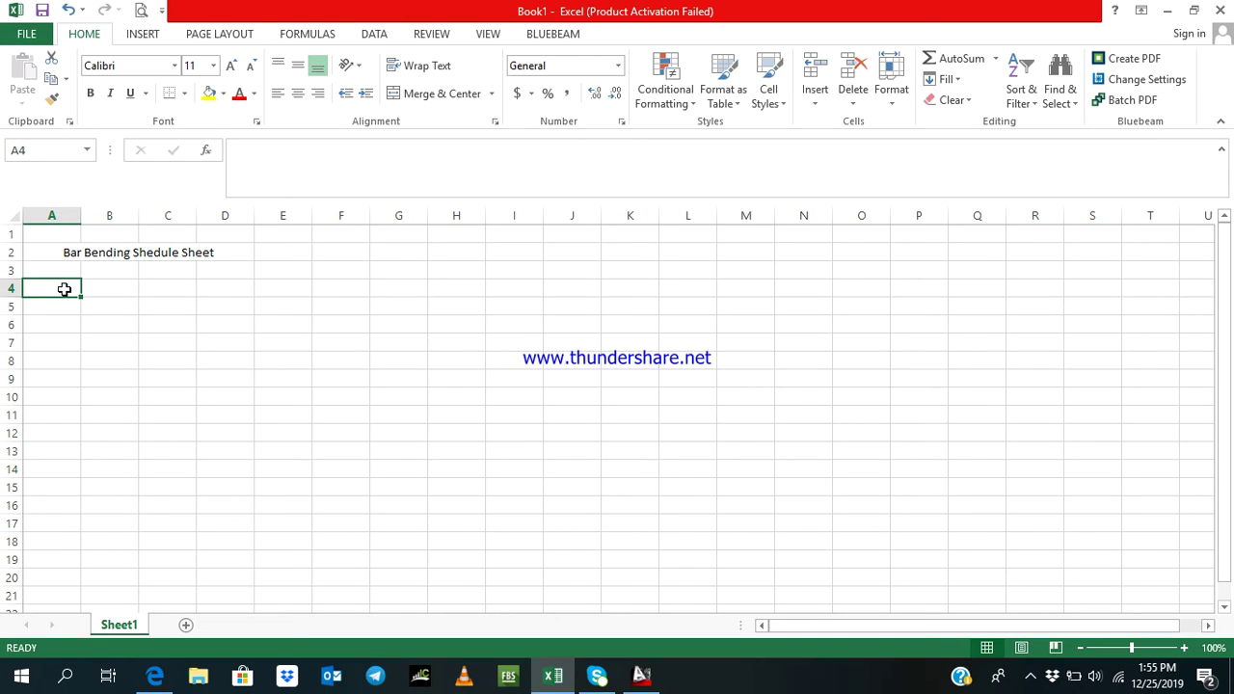
pyautogui.moveTo(68, 287); pyautogui.dragTo(55, 433)
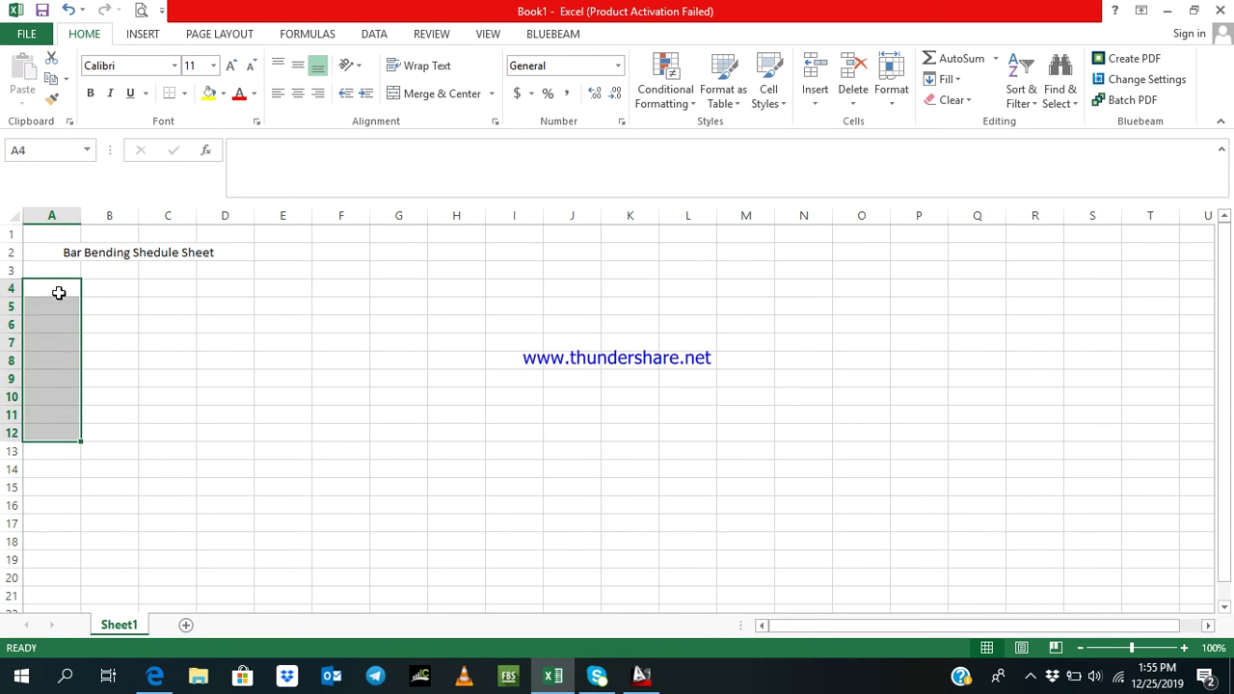
pyautogui.click(60, 295)
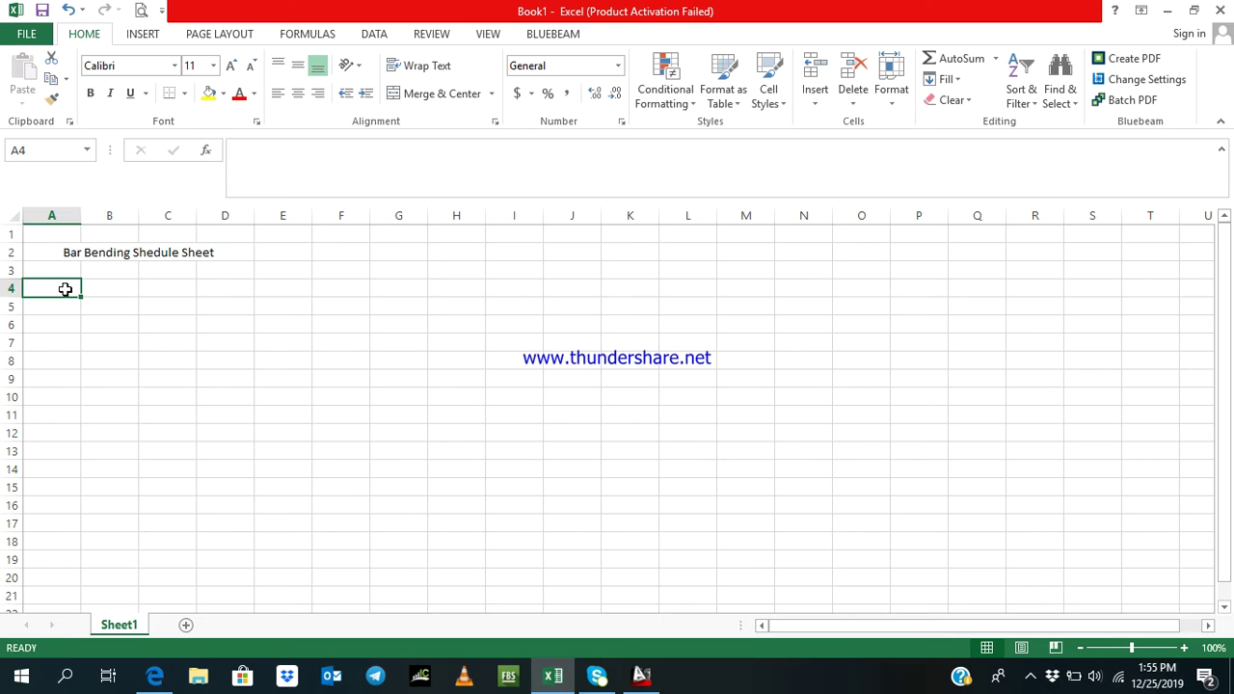
pyautogui.write('Bar M')
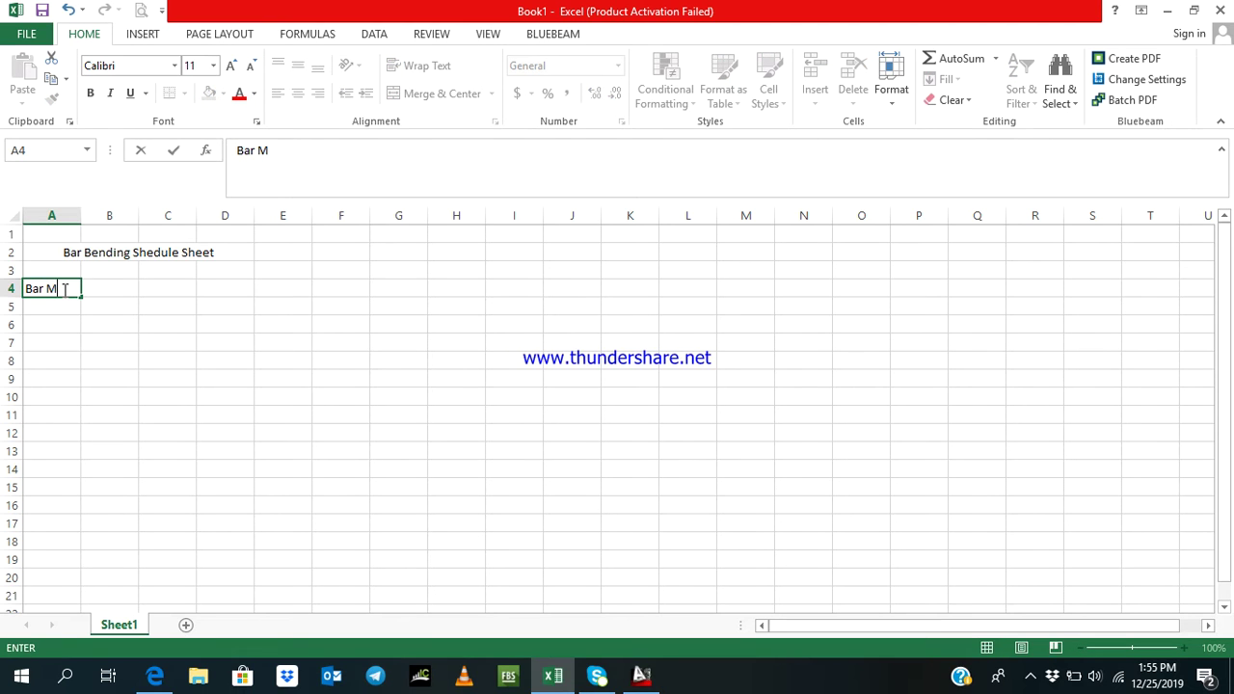
pyautogui.write('ark')
pyautogui.click(124, 291)
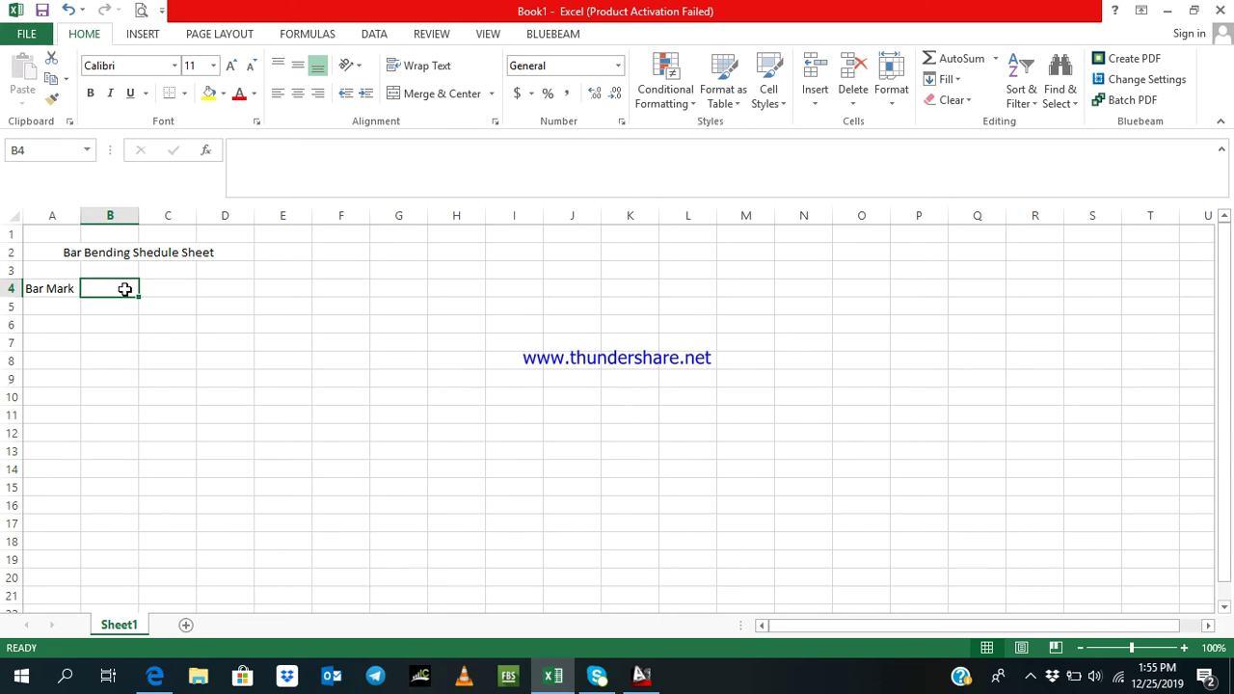
pyautogui.write('Member')
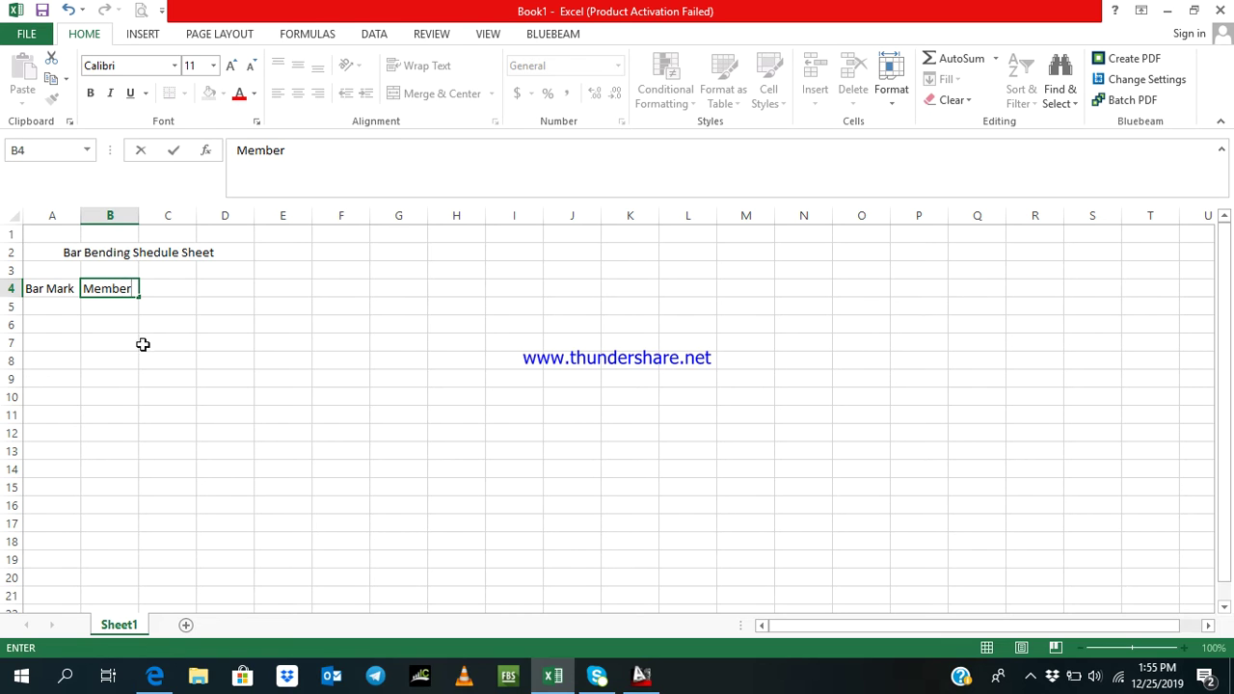
pyautogui.click(133, 308)
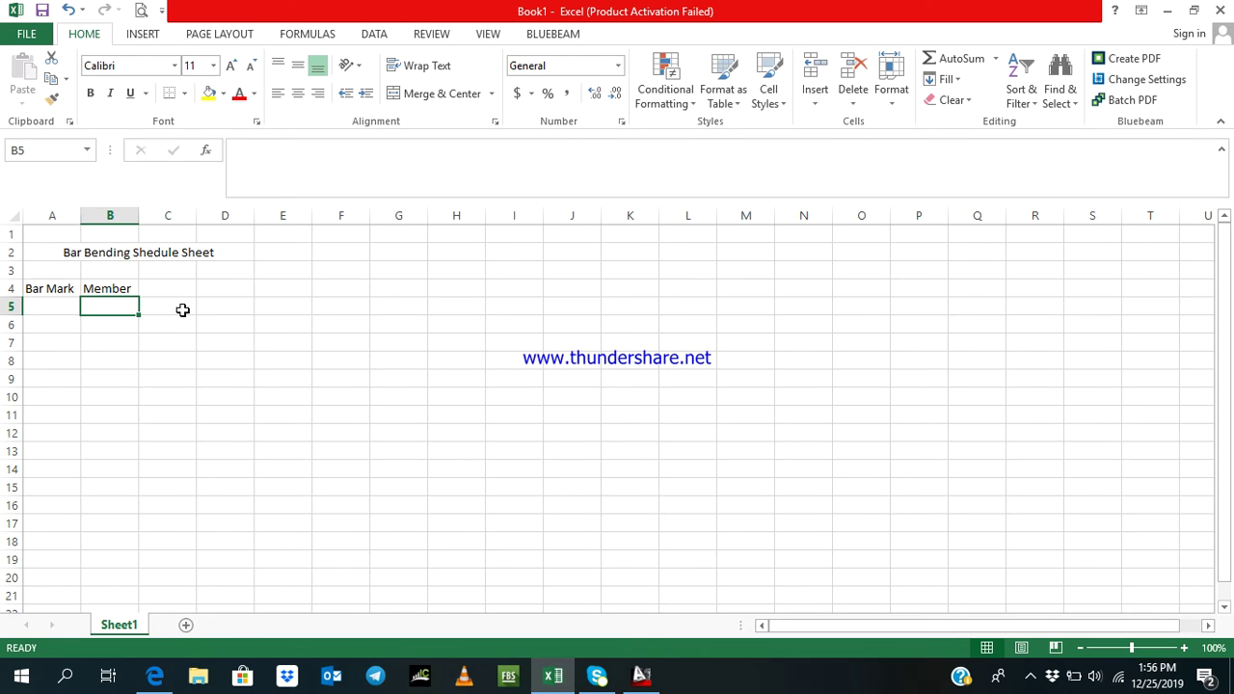
# Enter the column heading "Particular Placing of bars" in cell C4
pyautogui.click(179, 295)
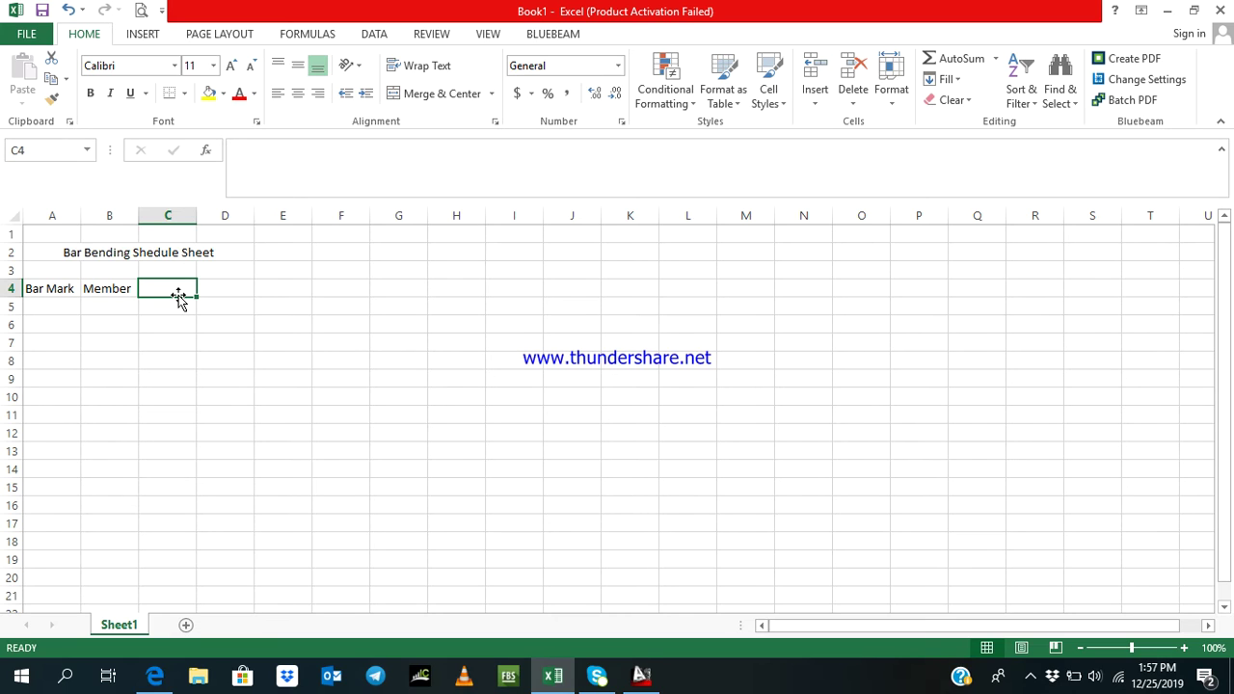
pyautogui.write('Partic')
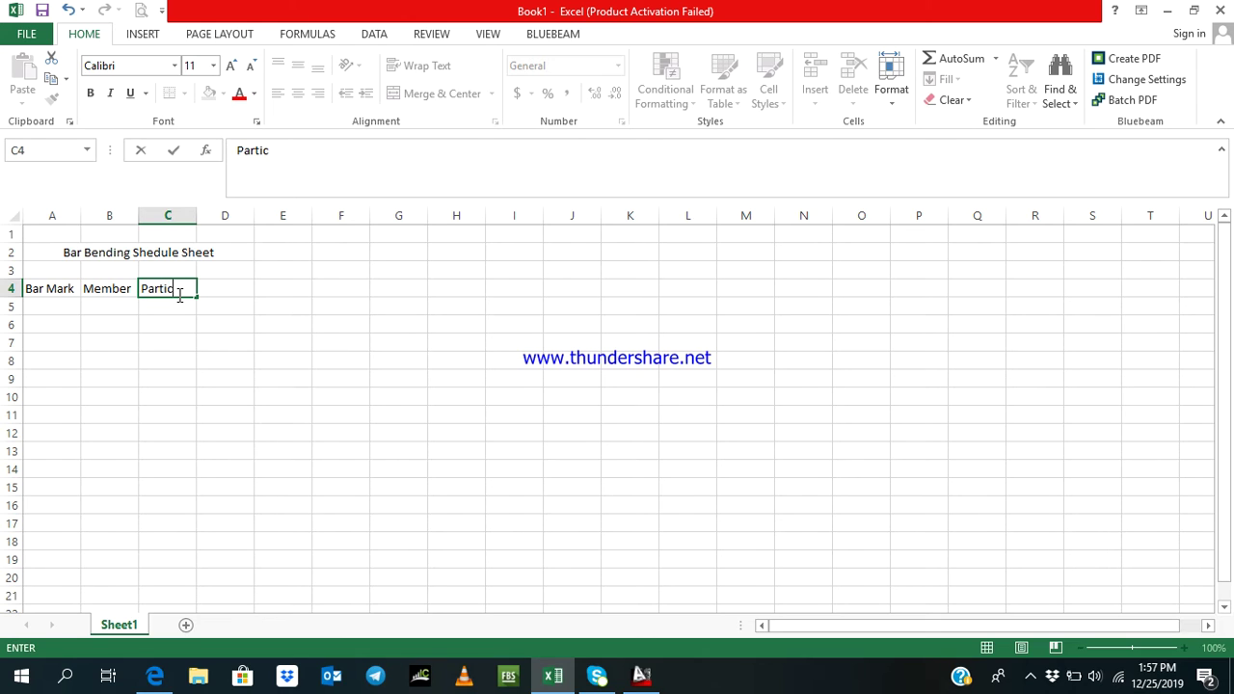
pyautogui.write('ular Placing of ')
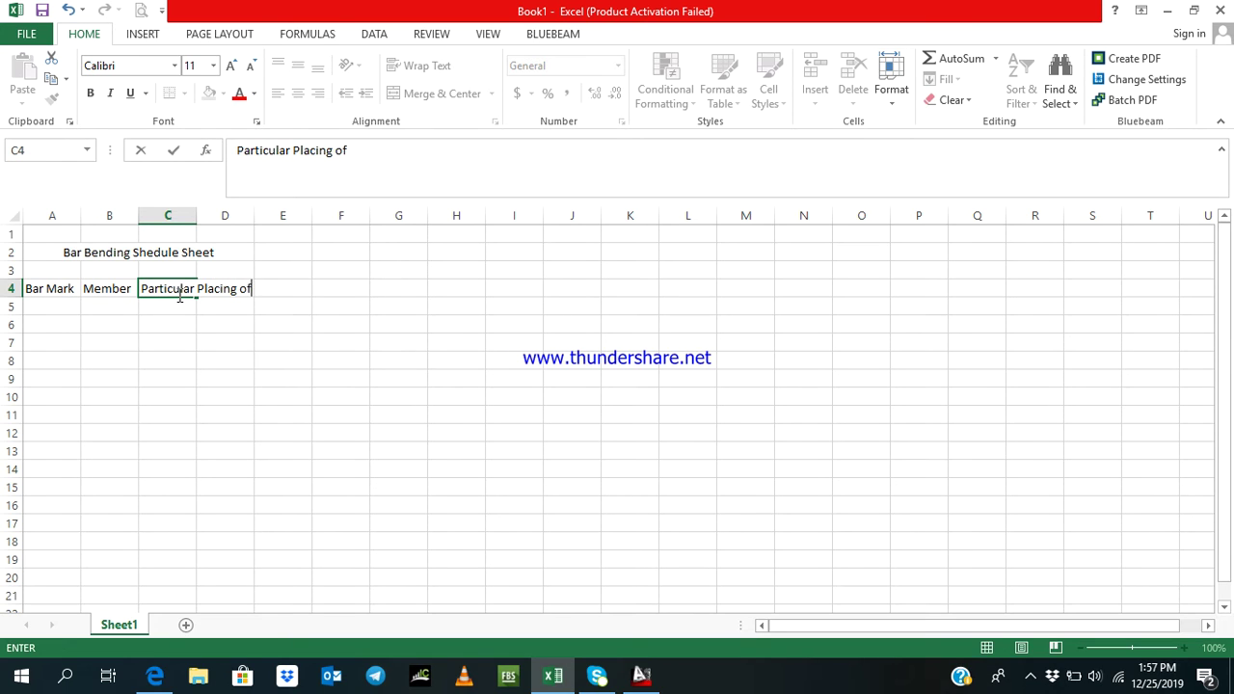
pyautogui.write('bars')
pyautogui.click(280, 305)
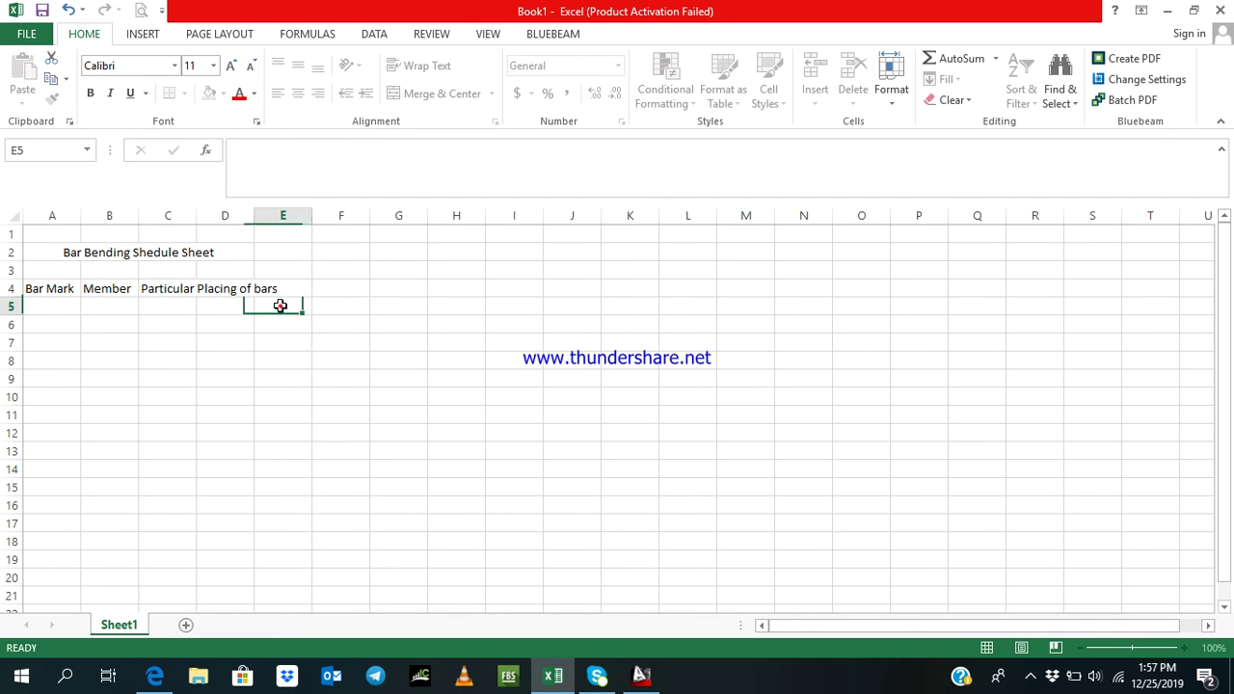
# Try wrapping the heading text in cell C4, and undo the wrapping
pyautogui.click(166, 289)
pyautogui.click(403, 64)
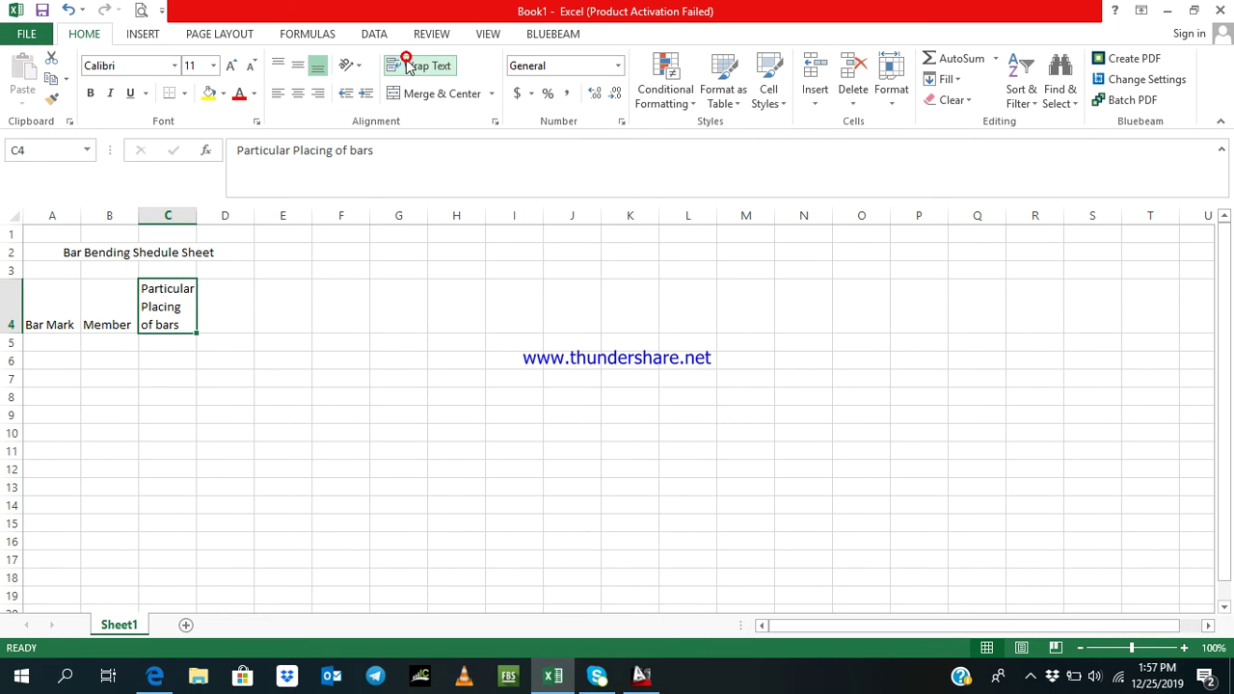
pyautogui.click(314, 395)
pyautogui.click(215, 313)
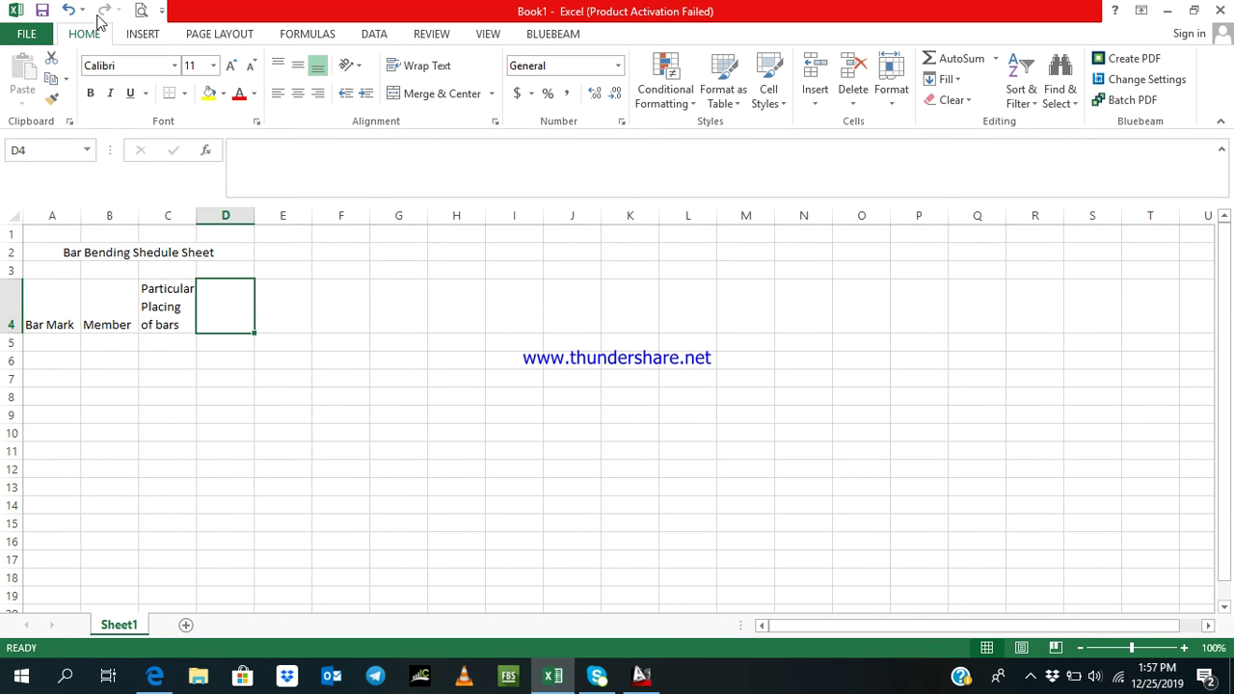
pyautogui.click(68, 12)
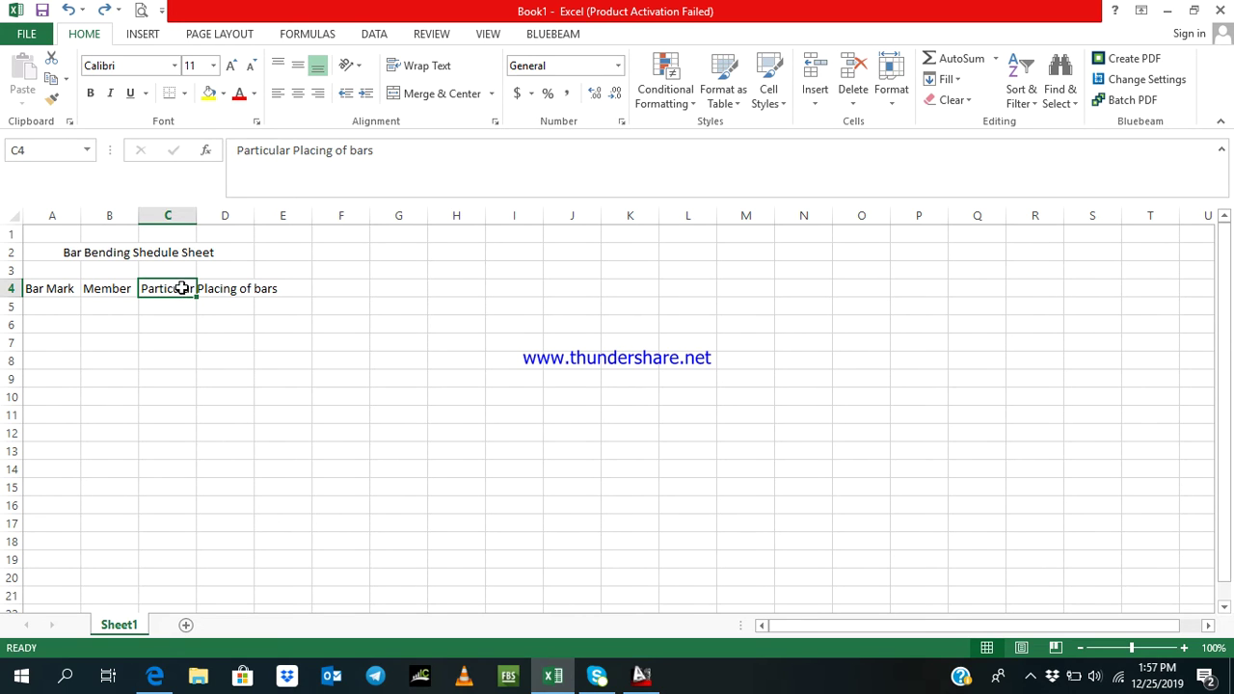
# Try auto-fitting the width of column C to its heading, and undo the width change
pyautogui.moveTo(183, 288); pyautogui.dragTo(231, 290)
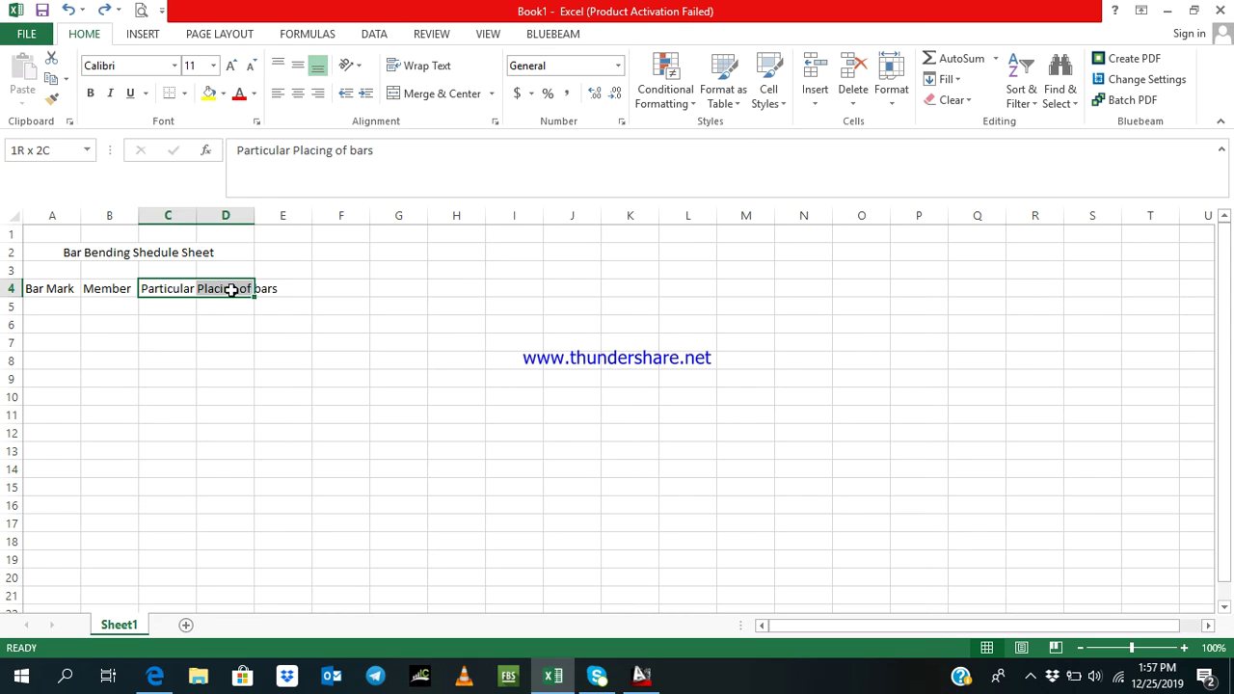
pyautogui.click(193, 344)
pyautogui.click(223, 290)
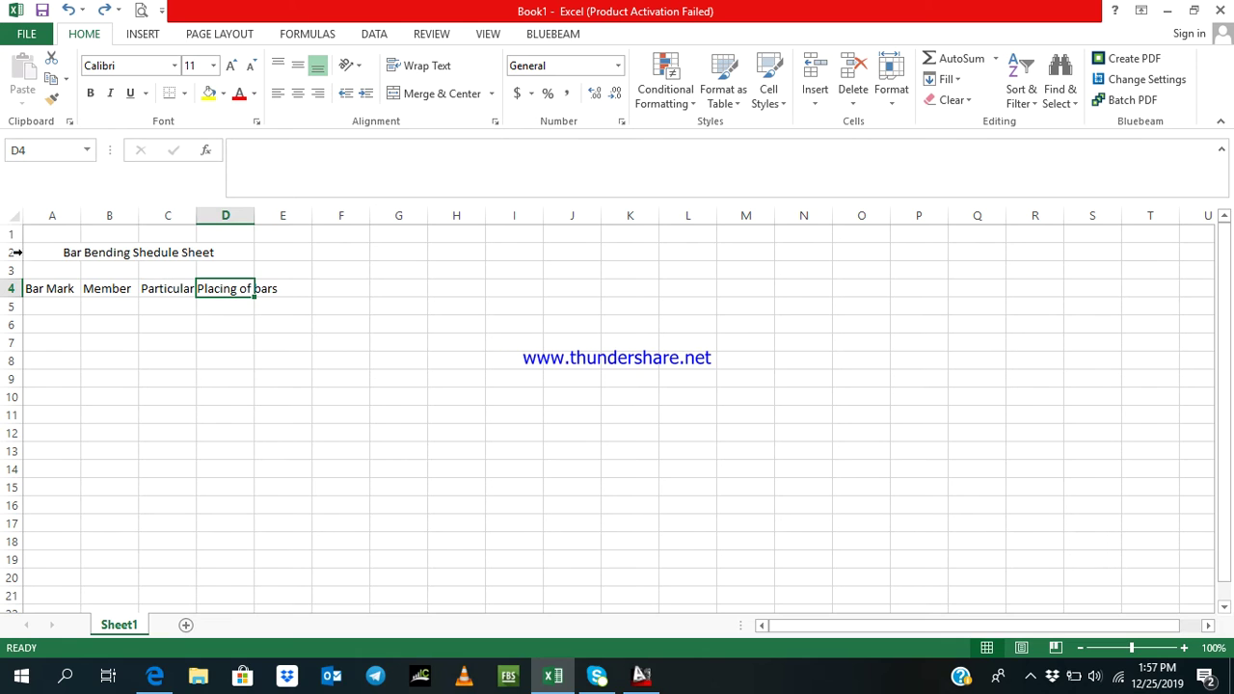
pyautogui.click(179, 289)
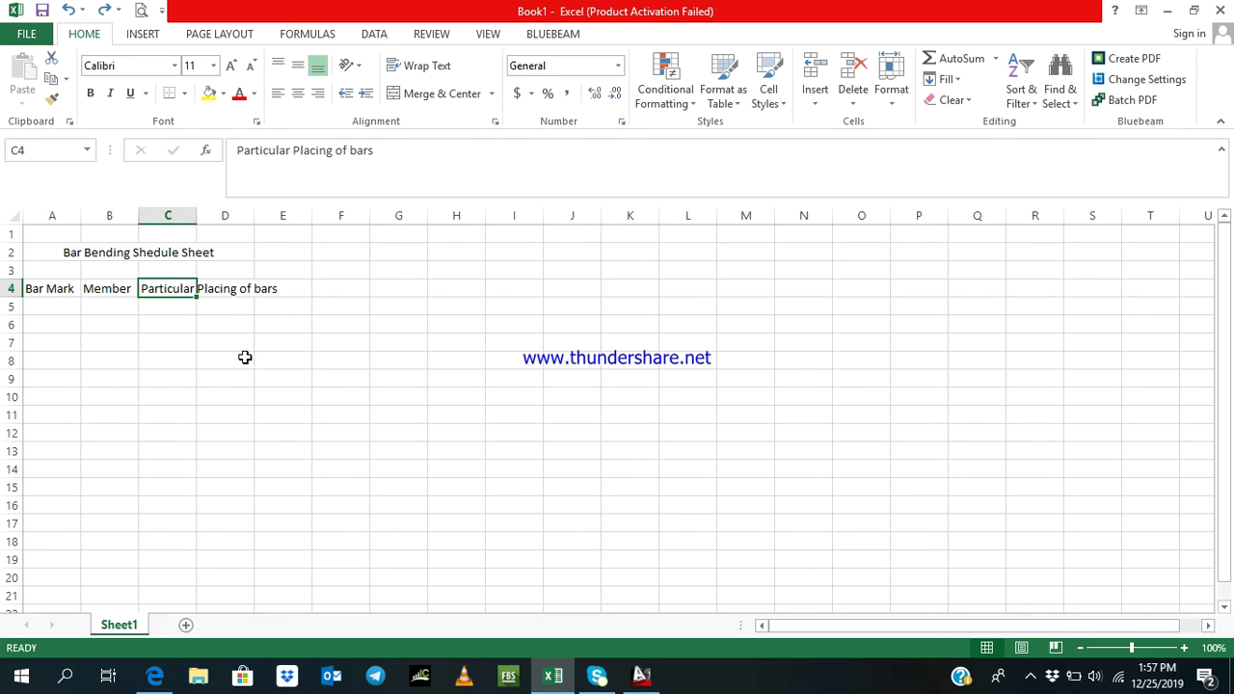
pyautogui.doubleClick(196, 216)
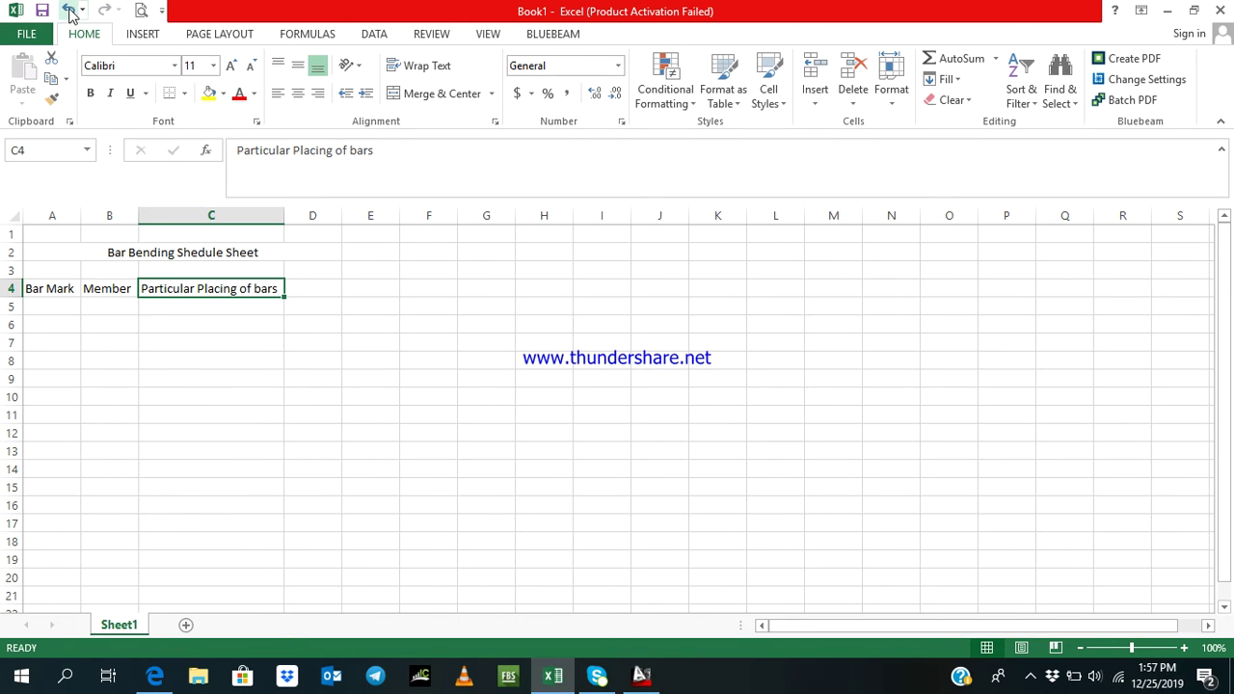
pyautogui.click(69, 10)
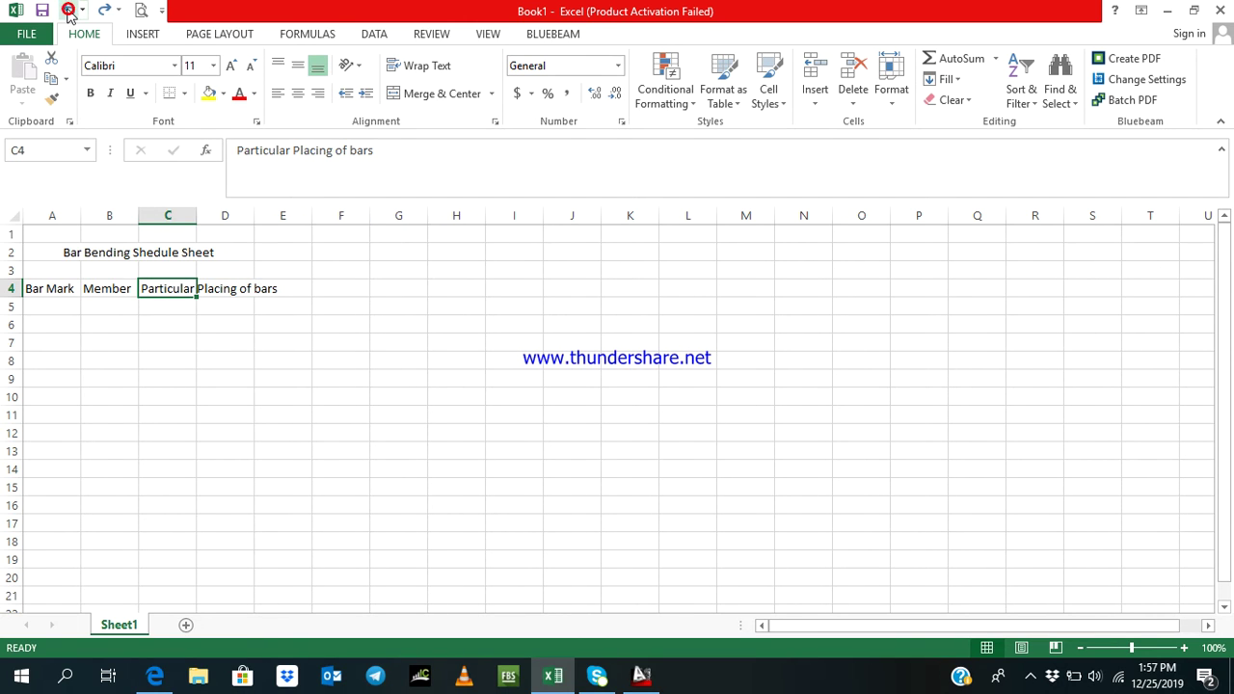
# Auto-fit all column widths of the entire sheet to their contents at once
pyautogui.click(7, 219)
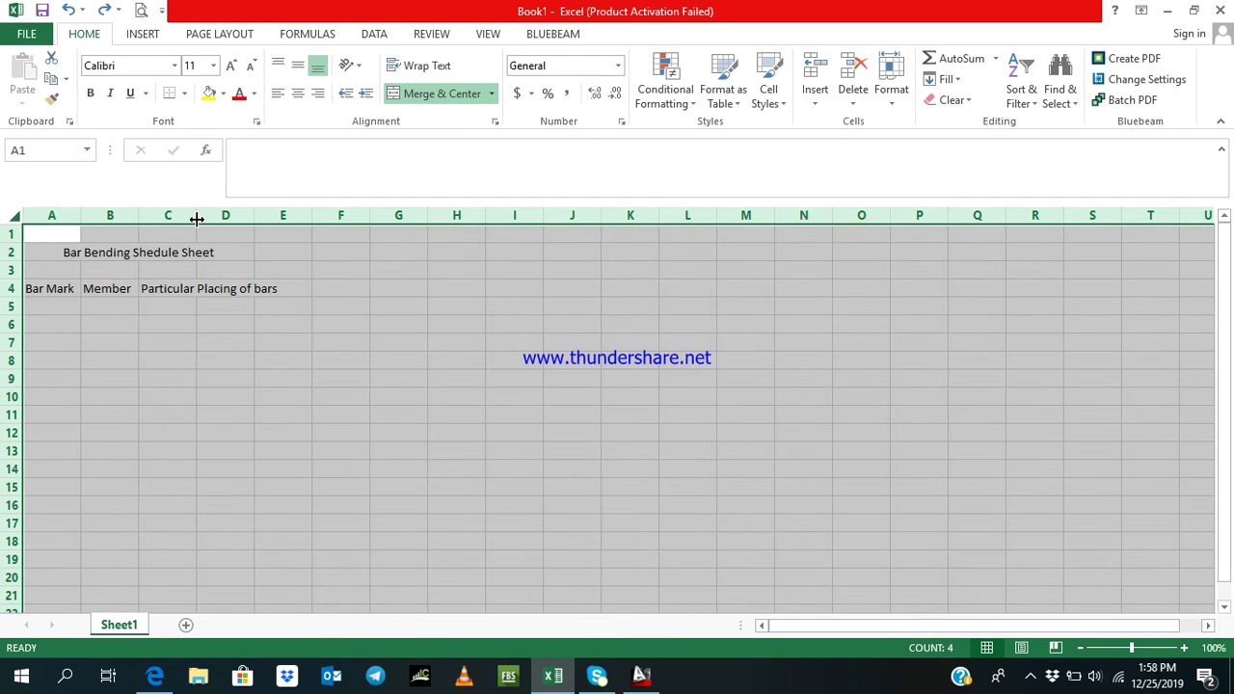
pyautogui.doubleClick(80, 216)
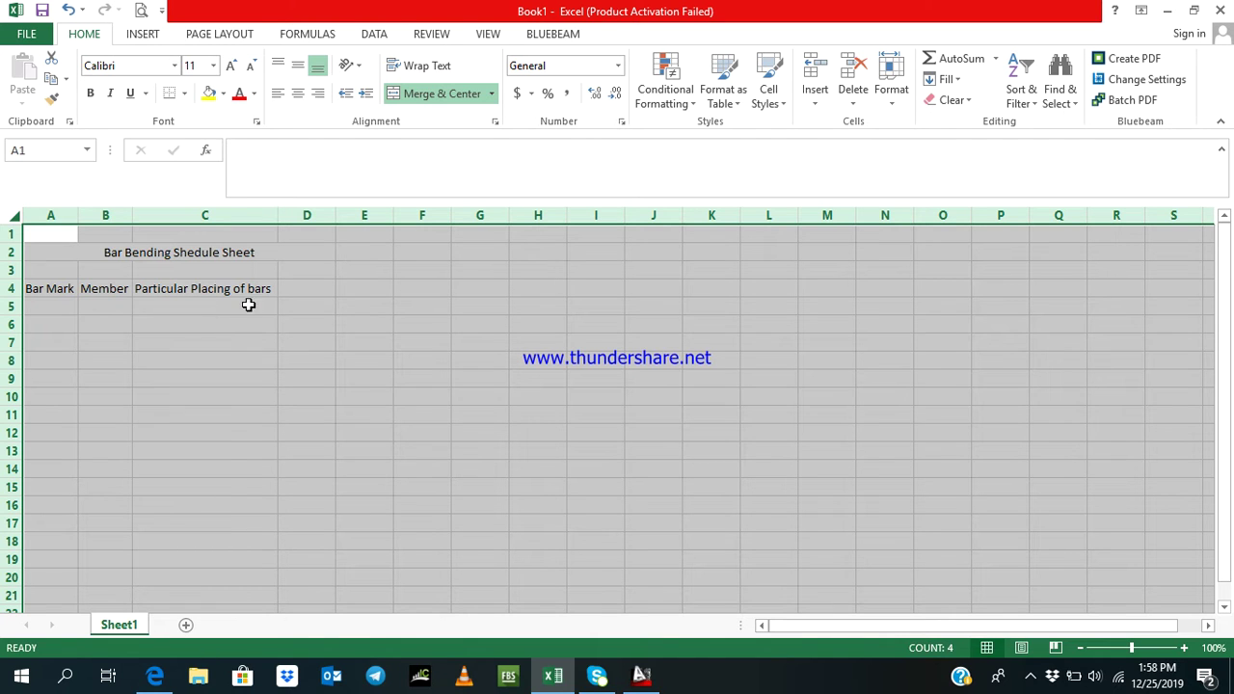
pyautogui.click(212, 291)
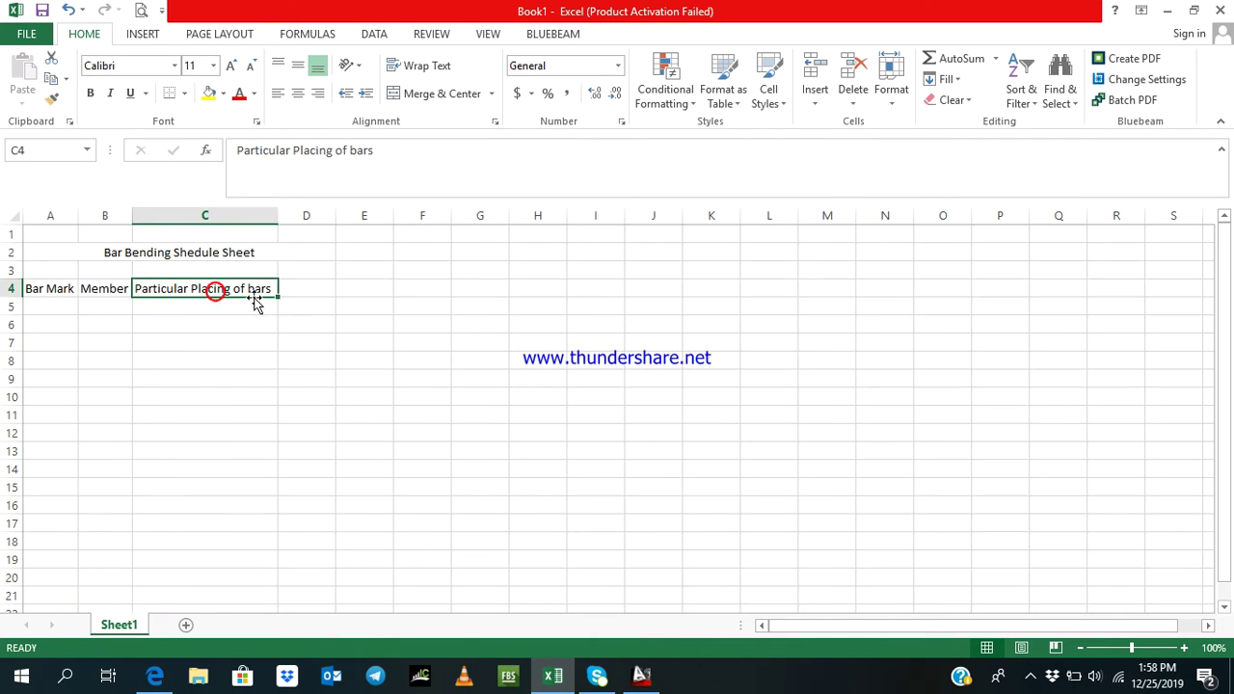
# Enter the column heading "Dia. Of Bar" in cell D4 and auto-fit column D to it
pyautogui.click(286, 290)
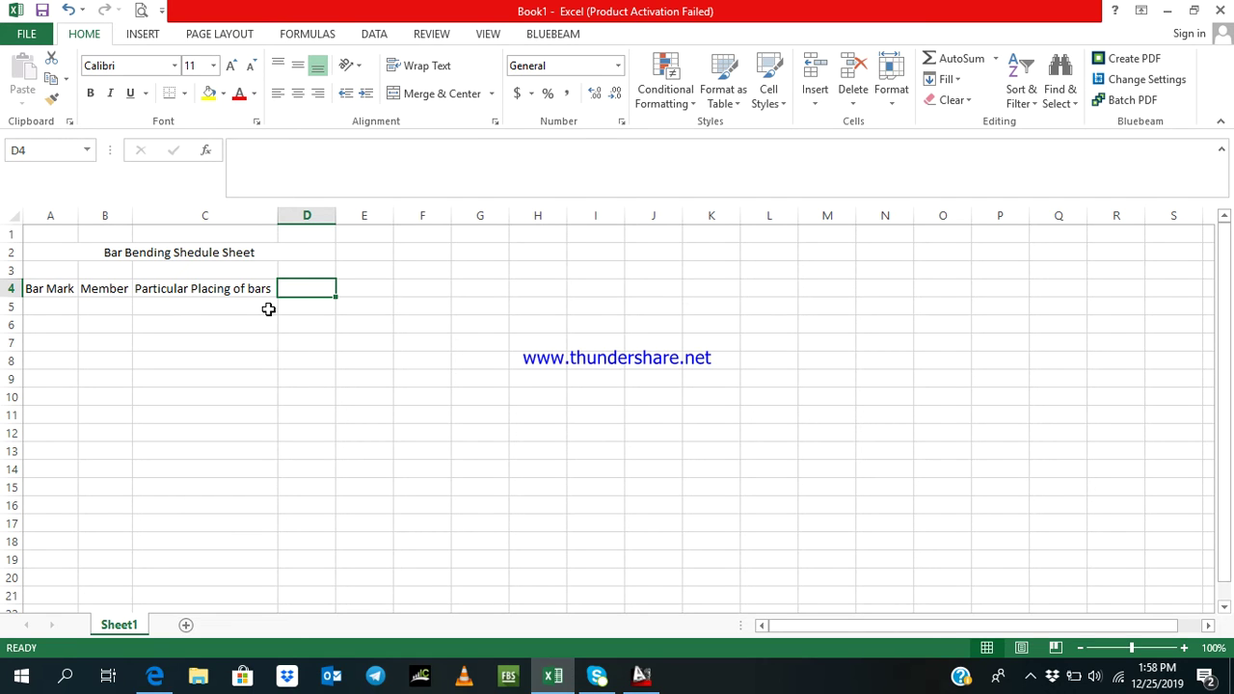
pyautogui.write('Dia')
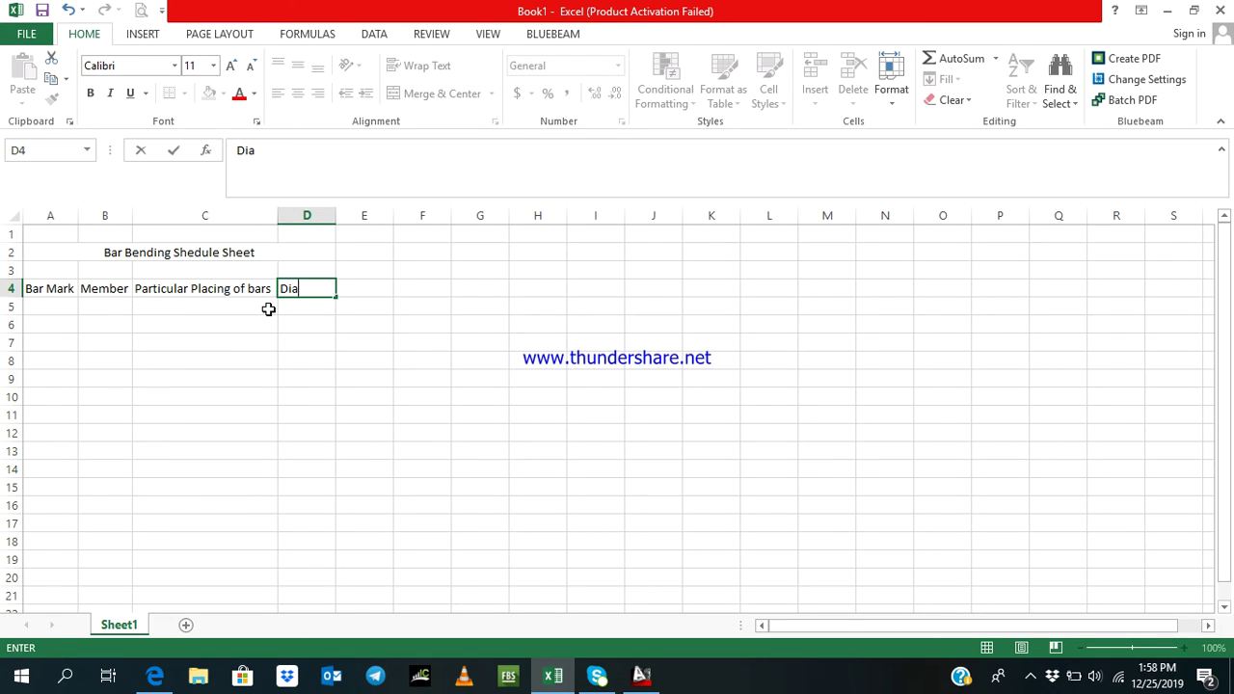
pyautogui.write('. Of Bar')
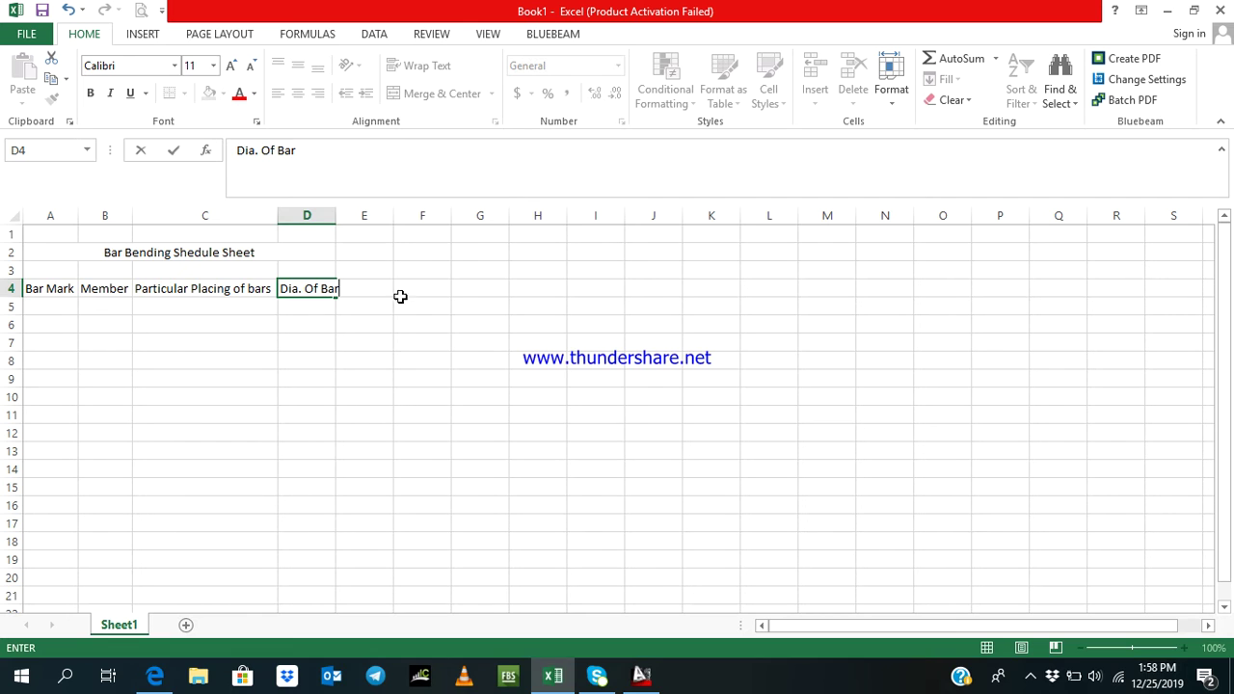
pyautogui.click(388, 330)
pyautogui.doubleClick(336, 221)
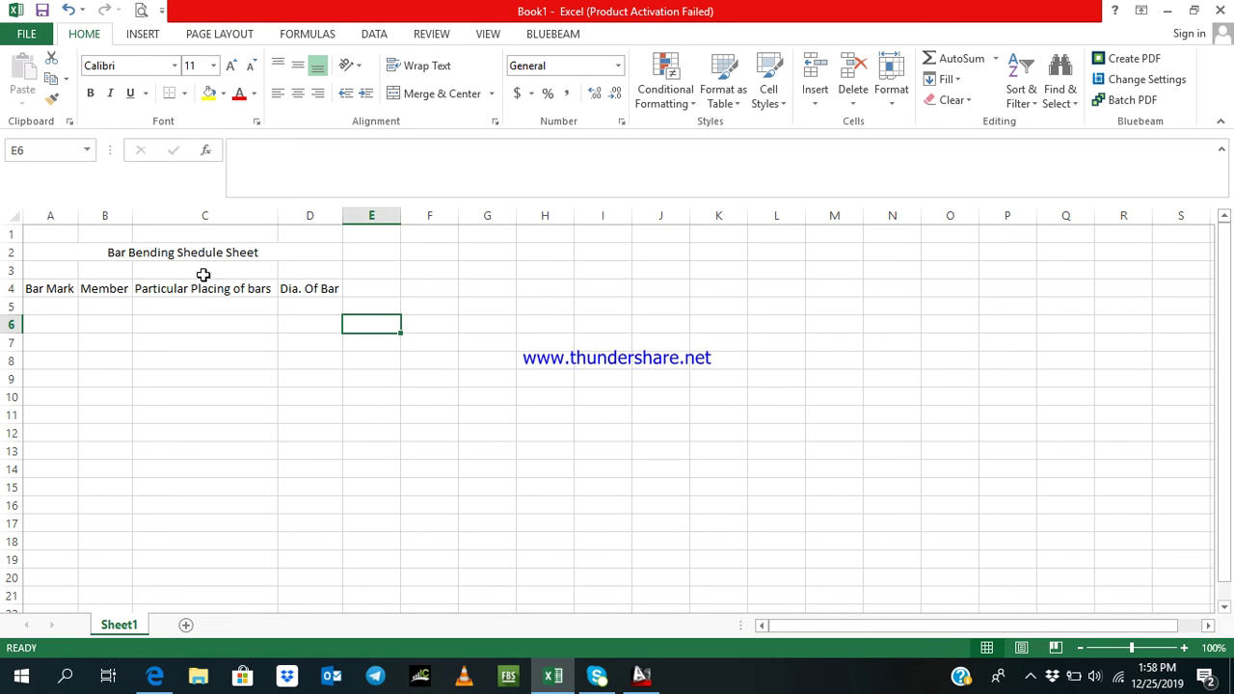
pyautogui.click(313, 285)
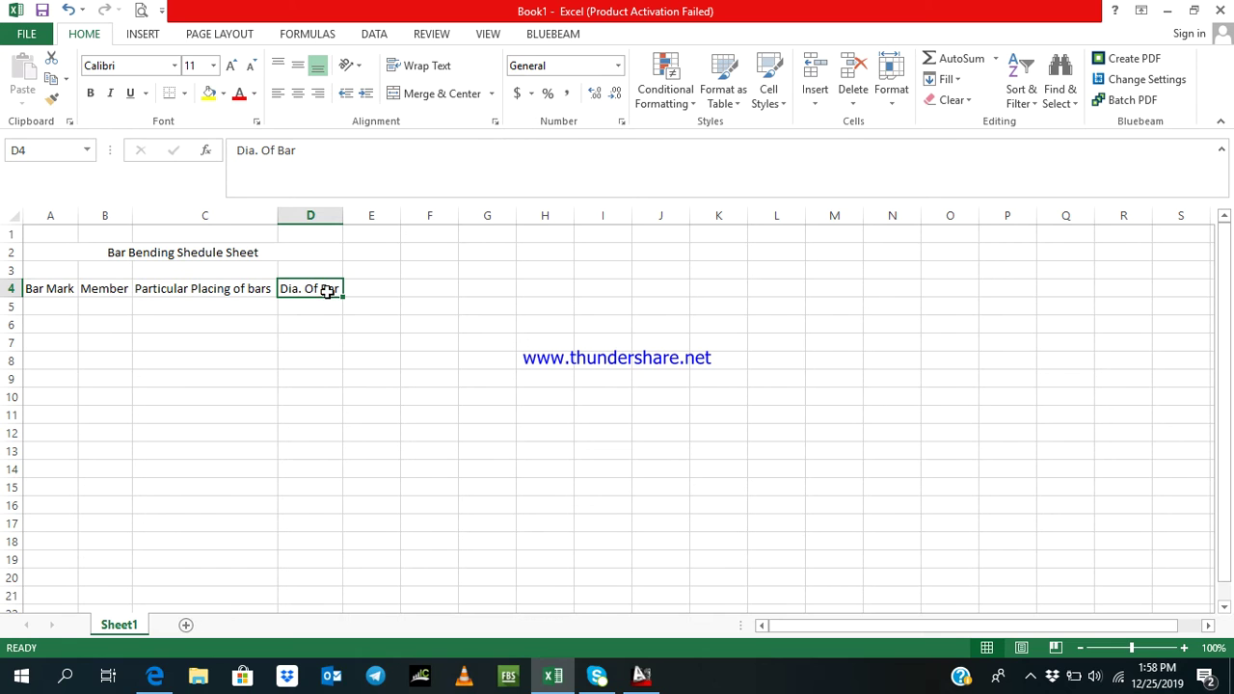
# Merge and center cells A3 to D3 above the bar headings and enter the group heading "Bar details"
pyautogui.moveTo(64, 288); pyautogui.dragTo(255, 288)
pyautogui.moveTo(68, 268); pyautogui.dragTo(300, 270)
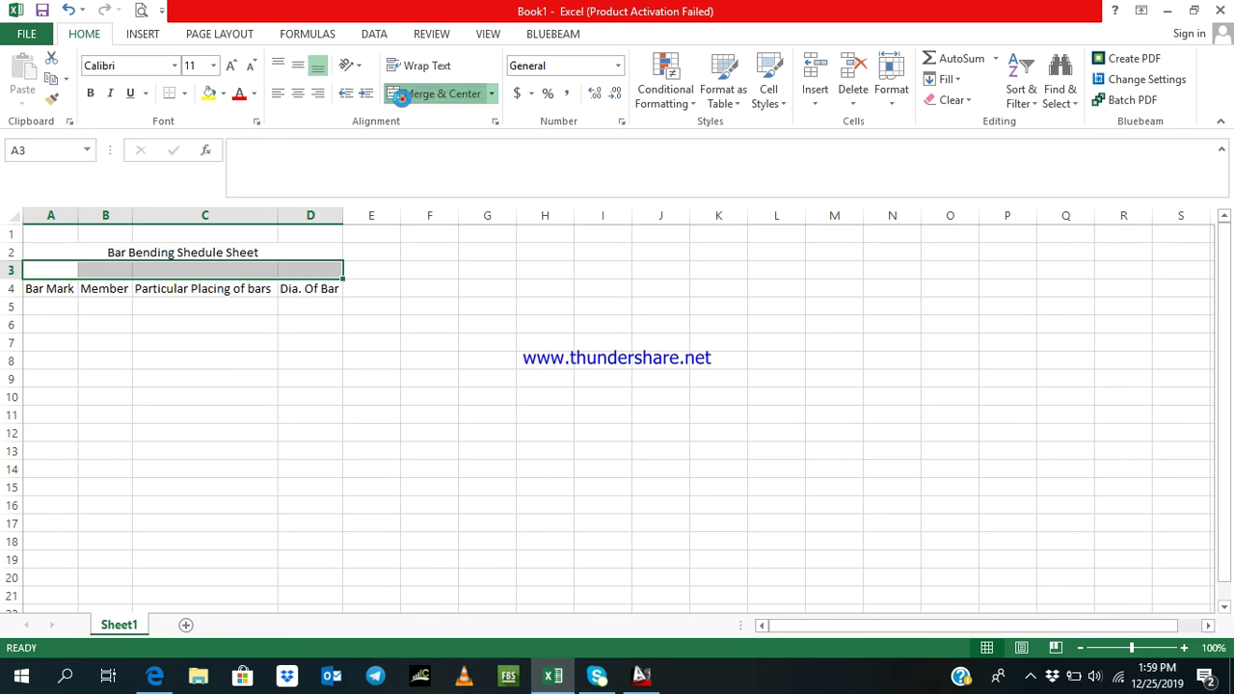
pyautogui.click(401, 97)
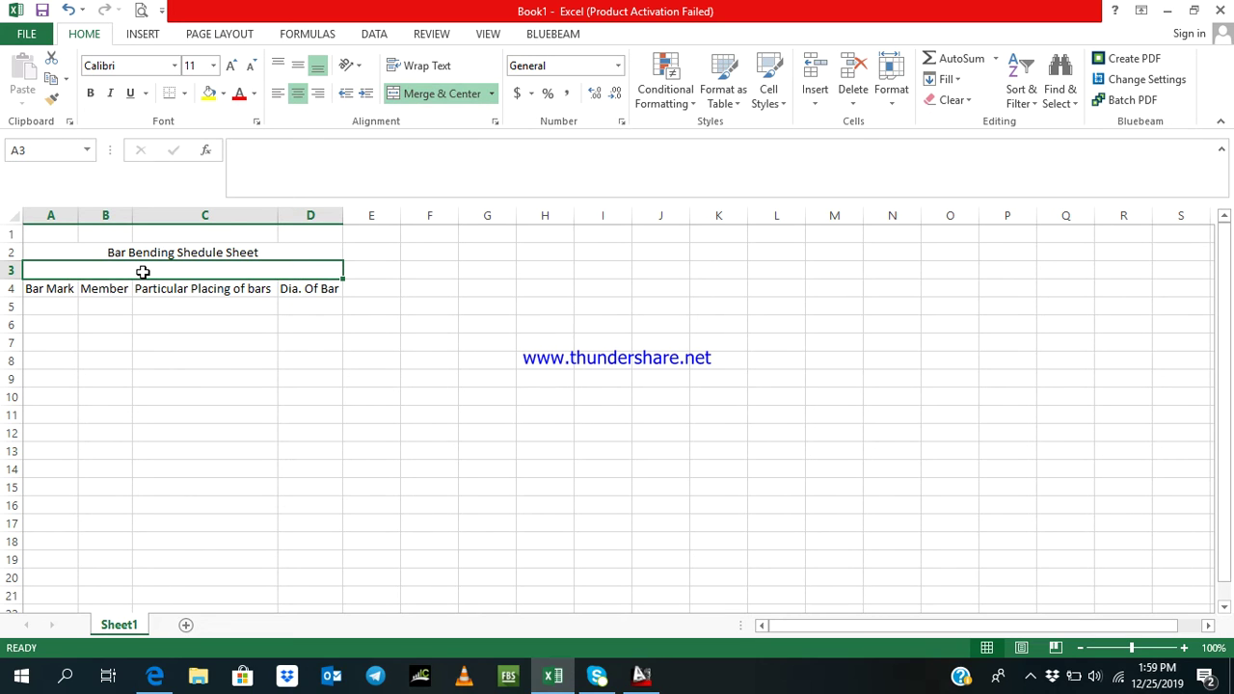
pyautogui.write('Bar ')
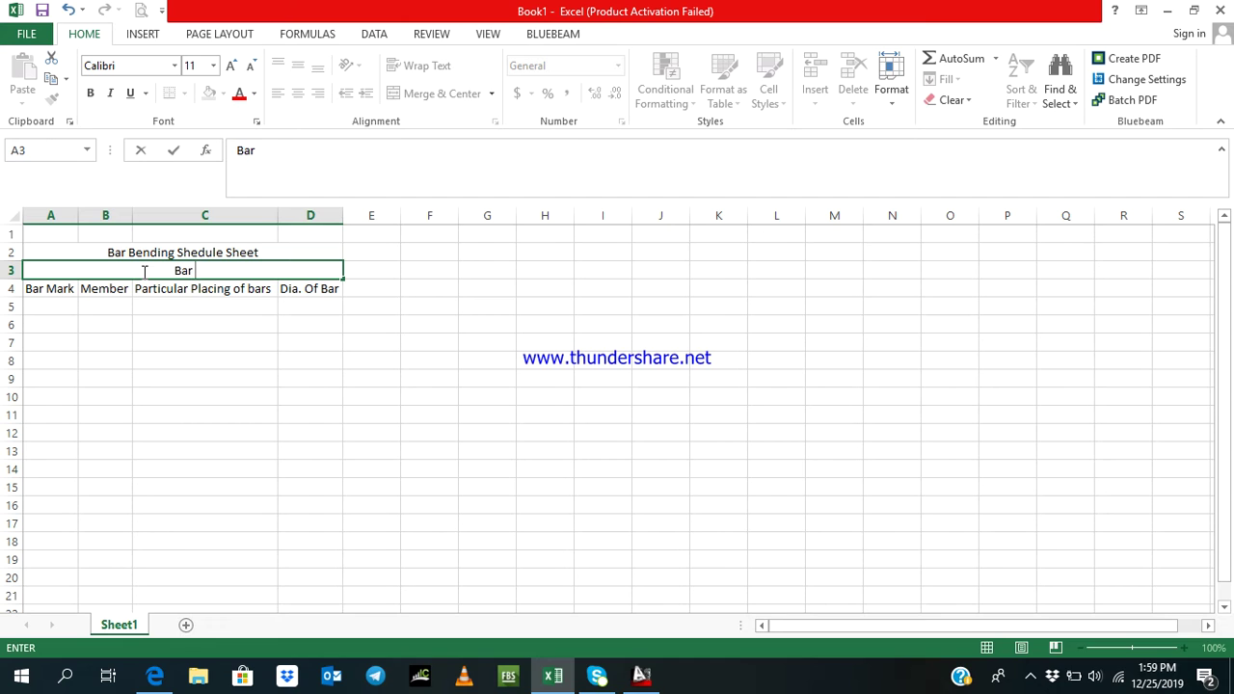
pyautogui.write('s')
pyautogui.press('BackSpace')
pyautogui.write('details')
pyautogui.click(290, 471)
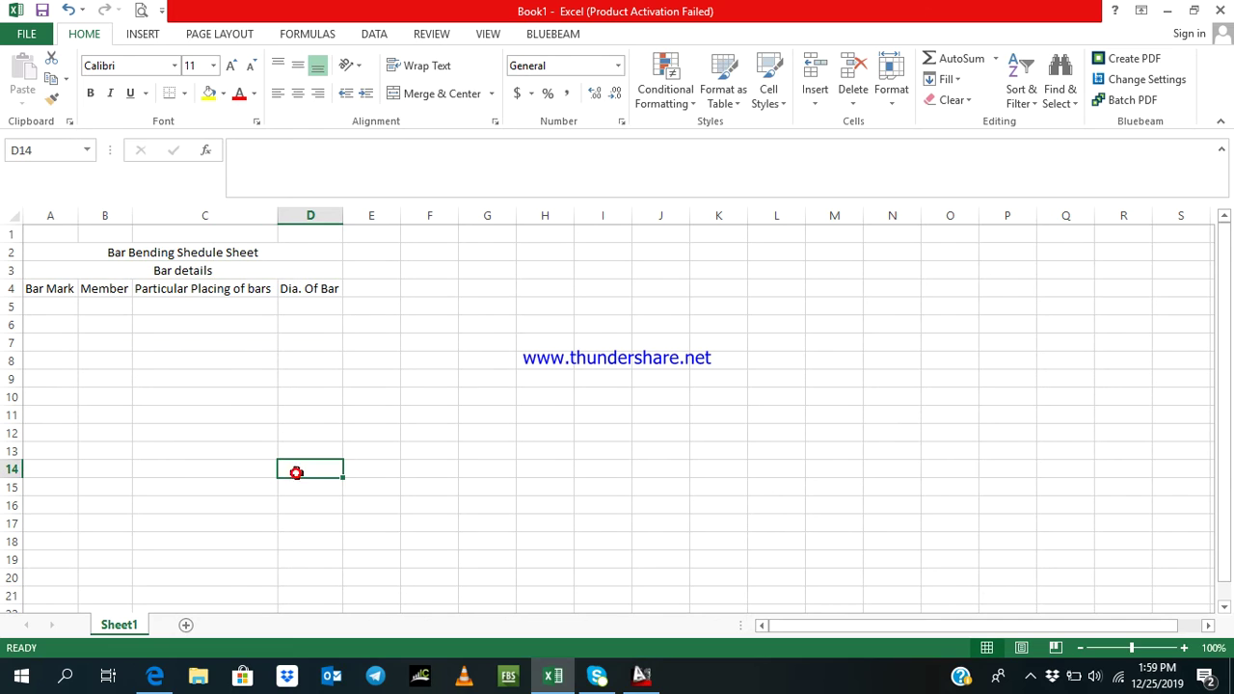
# Enter the column heading "Nr of members" in cell E4
pyautogui.click(351, 289)
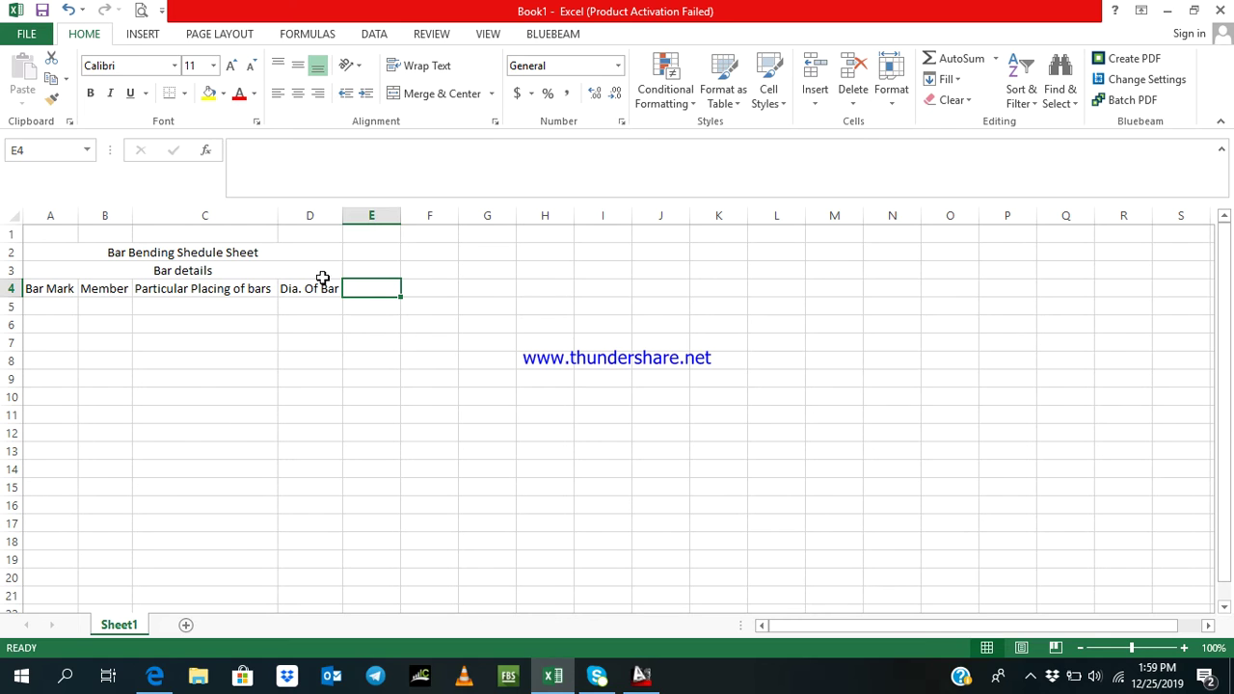
pyautogui.click(115, 306)
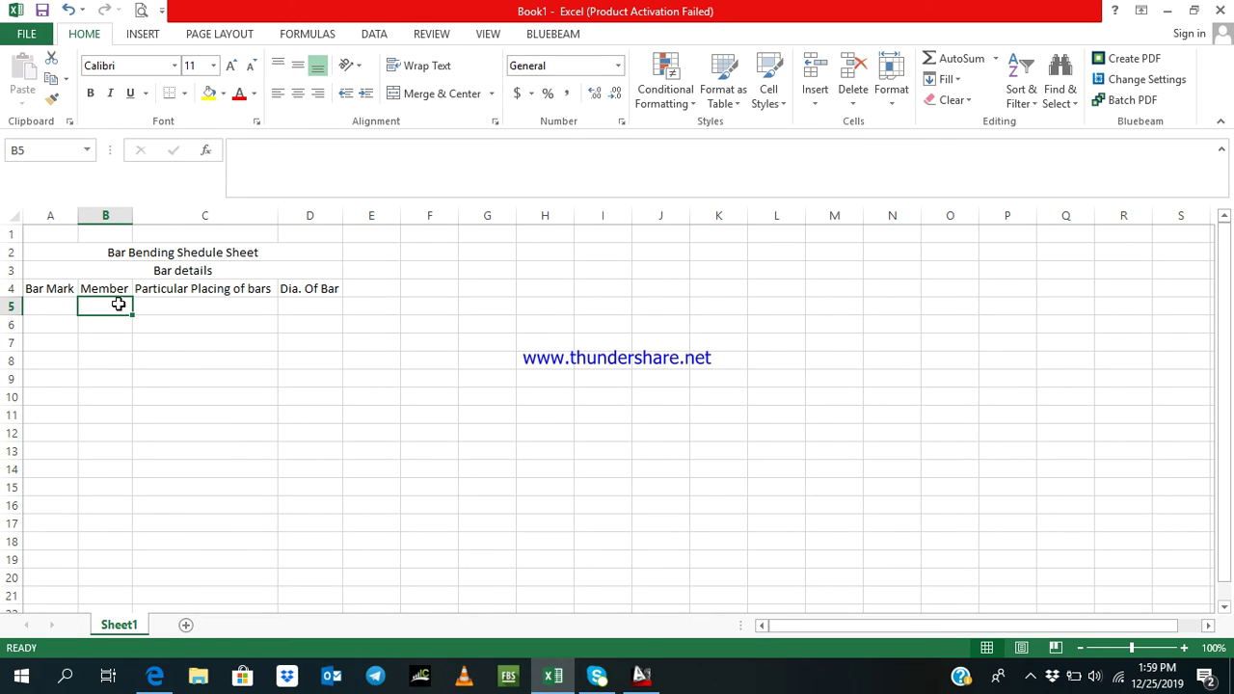
pyautogui.click(357, 291)
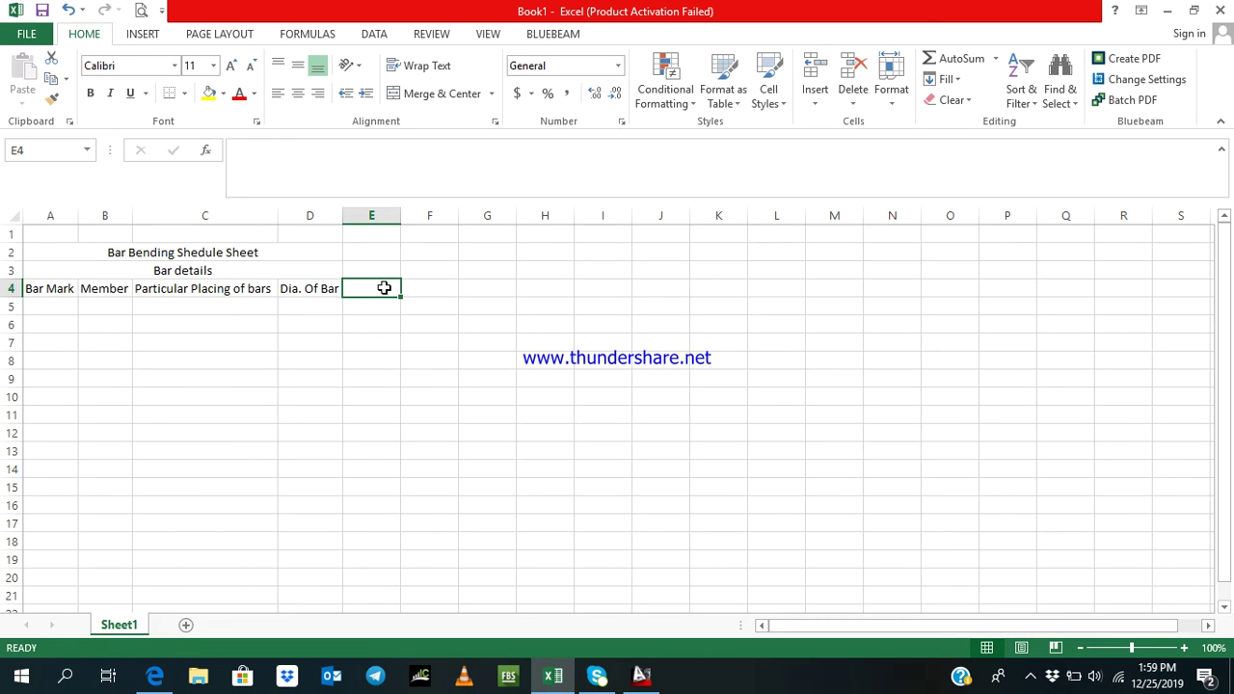
pyautogui.write('Nr of')
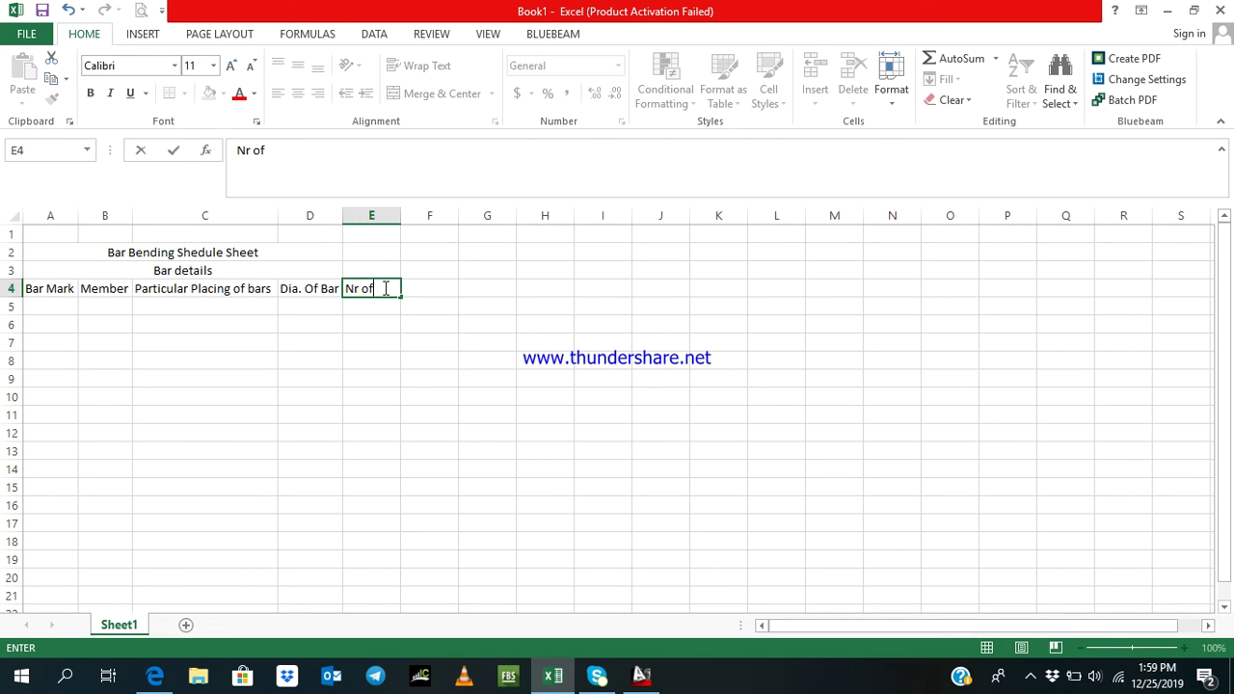
pyautogui.write(' member')
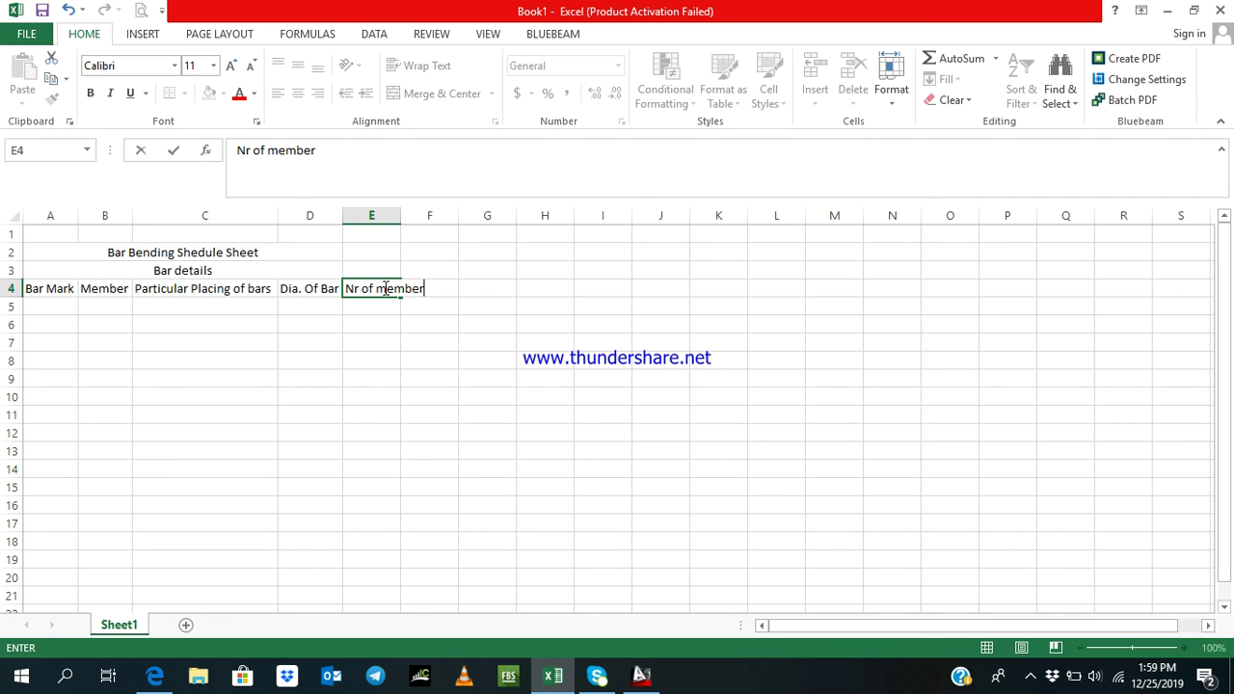
pyautogui.write('s')
pyautogui.click(405, 340)
# Enter the column heading "Nr of Bars" in cell F4 and auto-fit column E to its heading
pyautogui.click(429, 289)
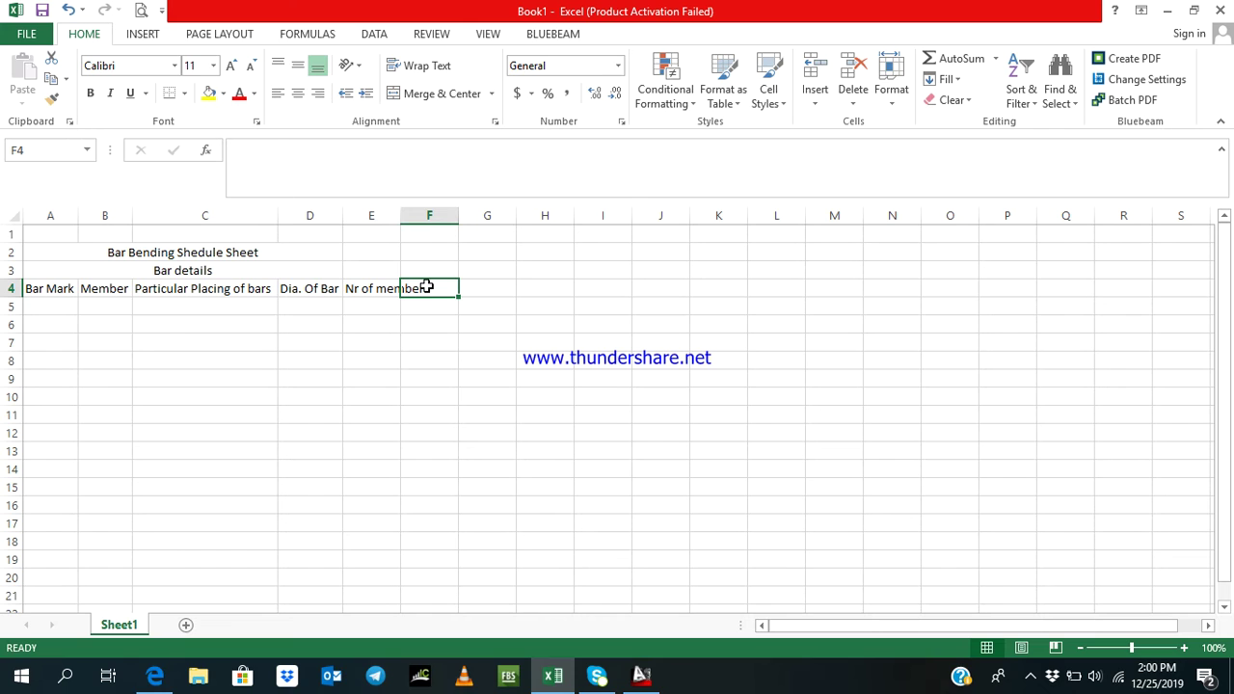
pyautogui.write('Nr of')
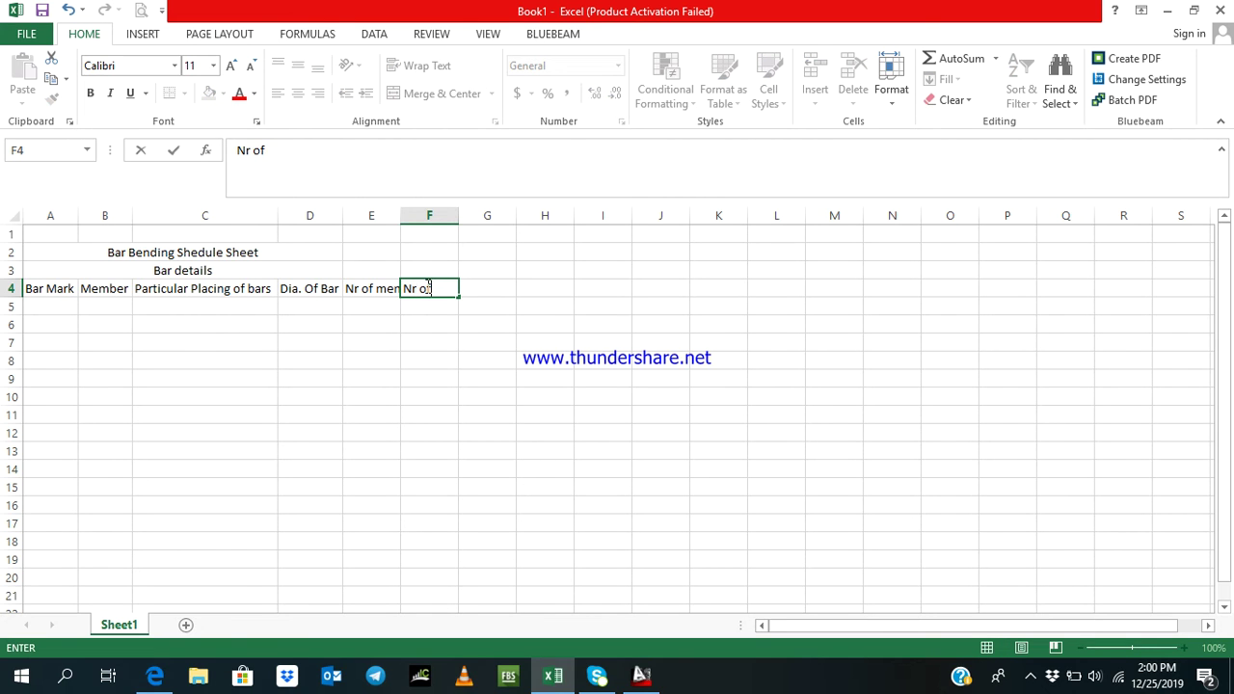
pyautogui.write(' Bars')
pyautogui.click(461, 360)
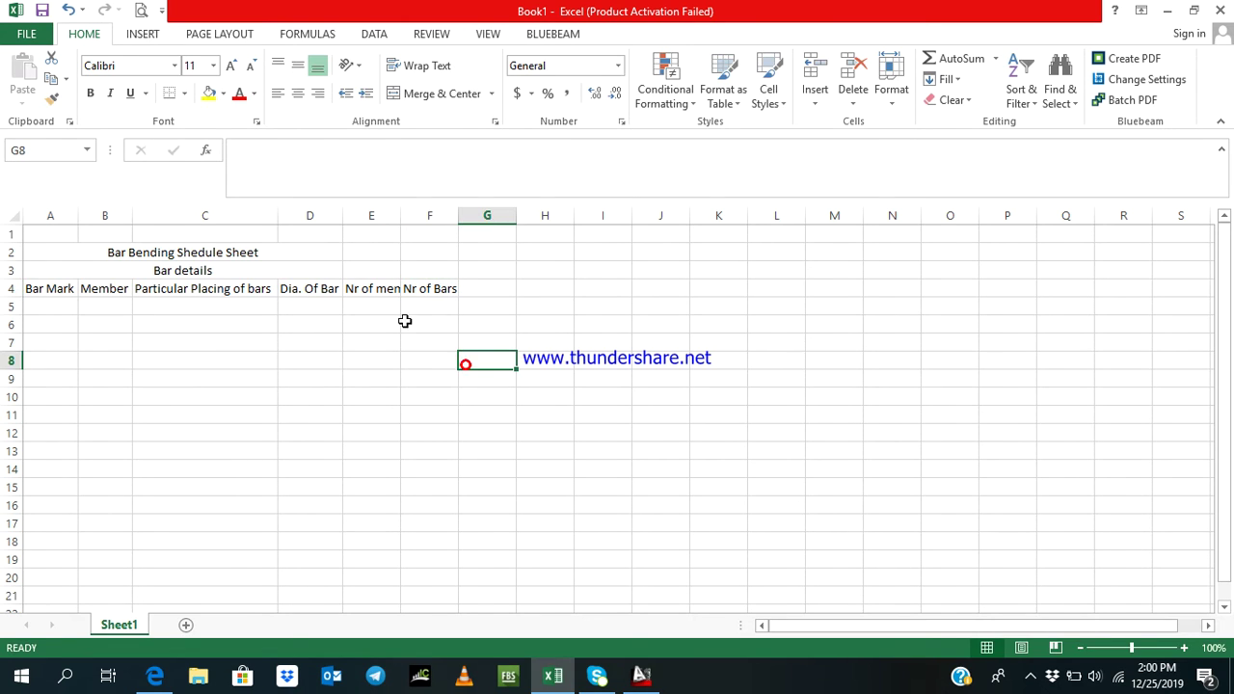
pyautogui.doubleClick(401, 214)
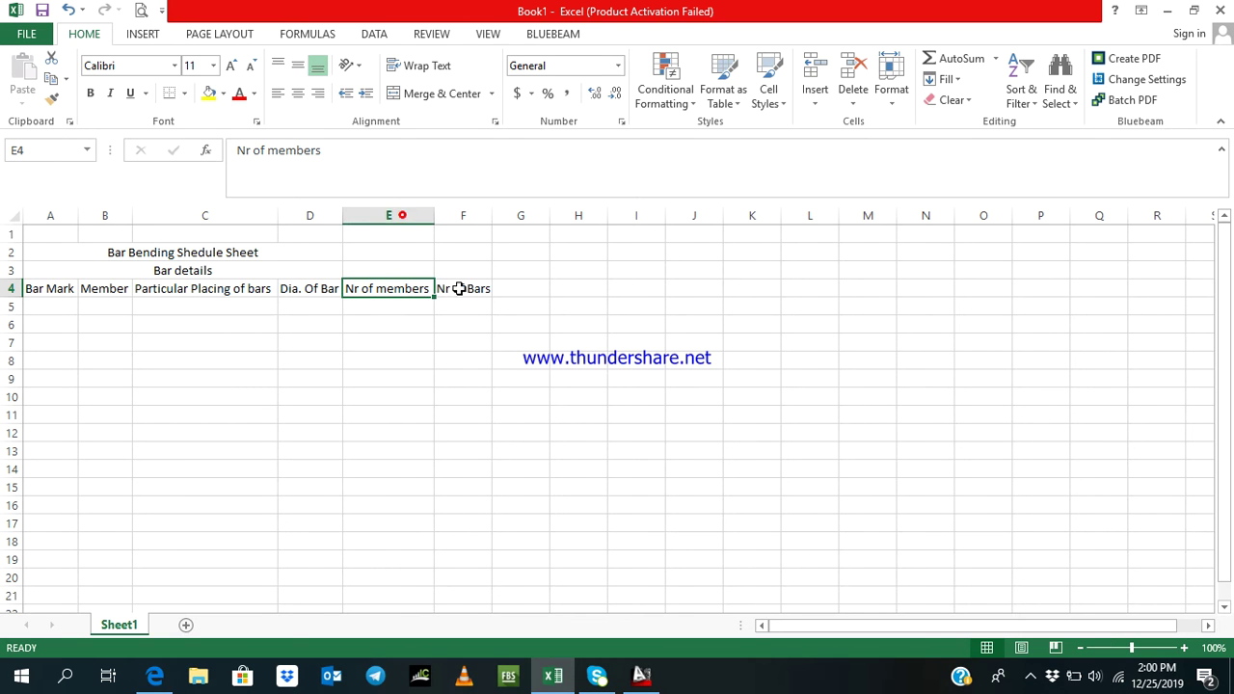
# Enter the column heading "Total nr of bars" in cell G4
pyautogui.click(457, 287)
pyautogui.click(510, 286)
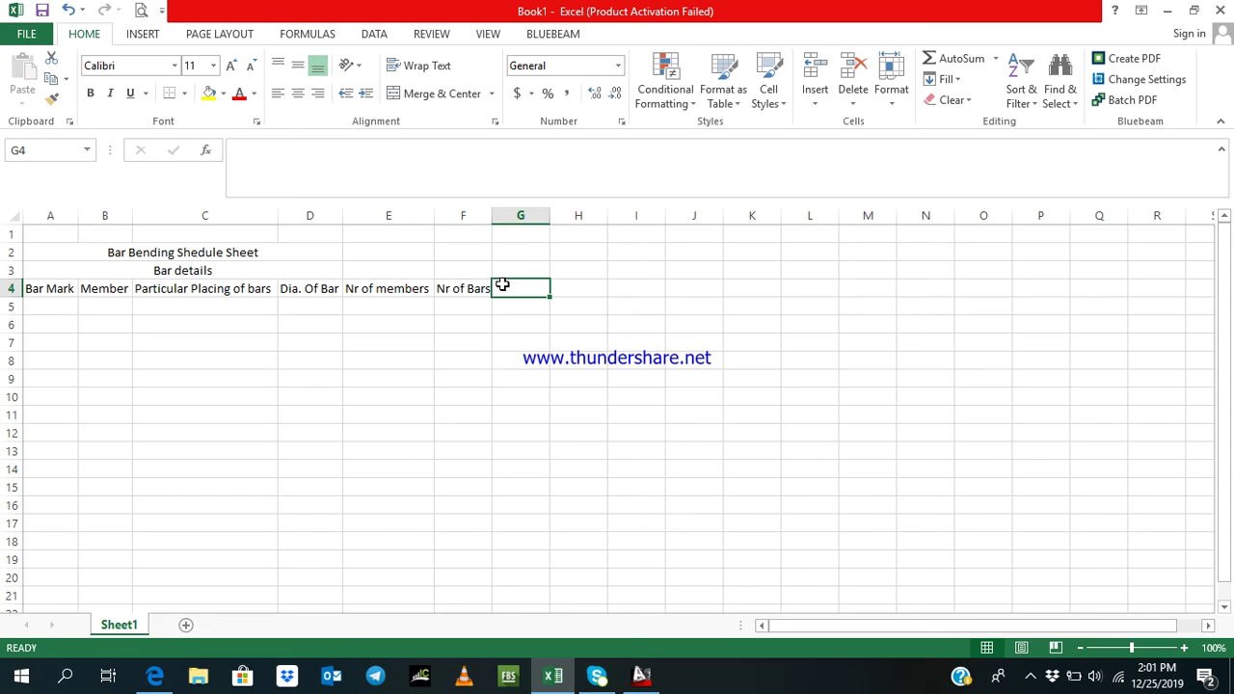
pyautogui.write('Total')
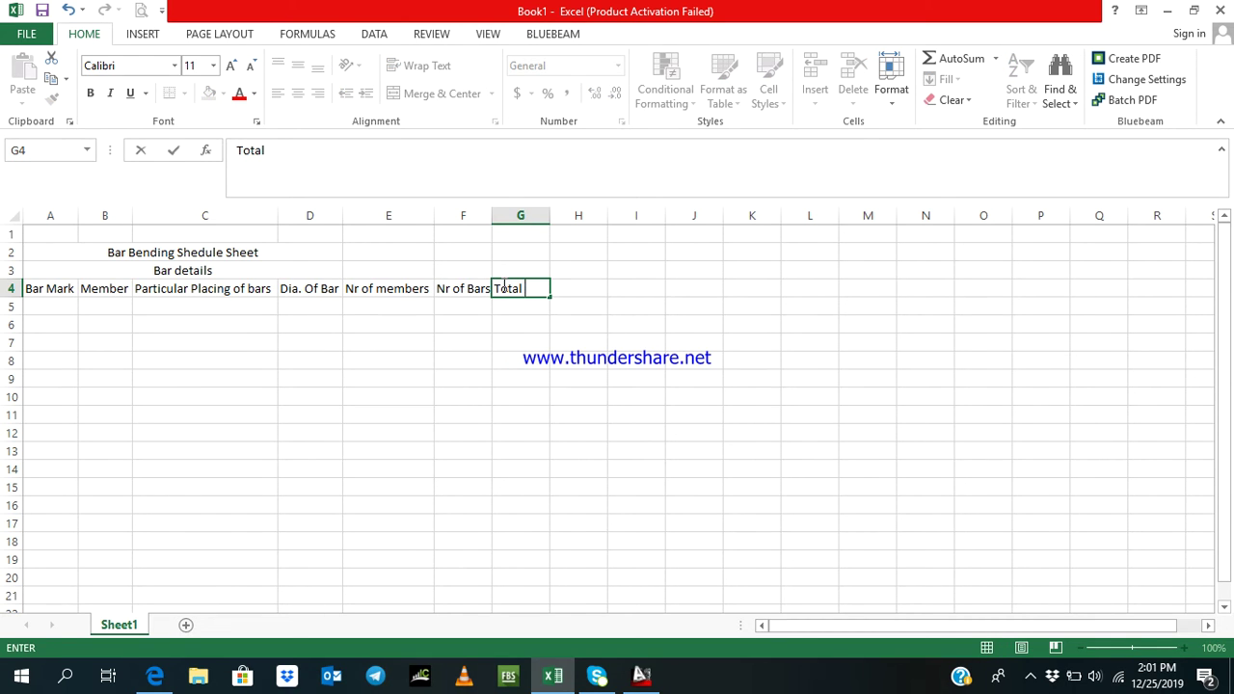
pyautogui.write(' nr of bars')
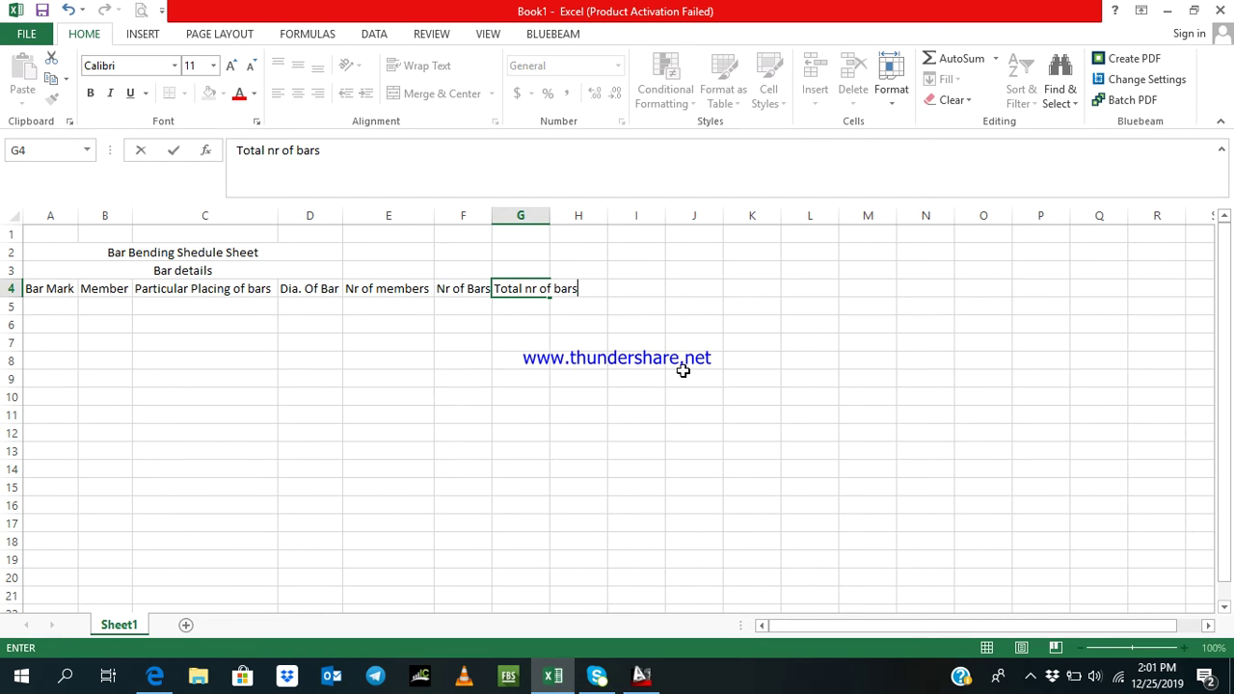
pyautogui.moveTo(666, 398); pyautogui.dragTo(663, 398)
# Merge and center cells E3 to G3 and enter the group heading "Total nr of Bars"
pyautogui.moveTo(388, 271); pyautogui.dragTo(492, 271)
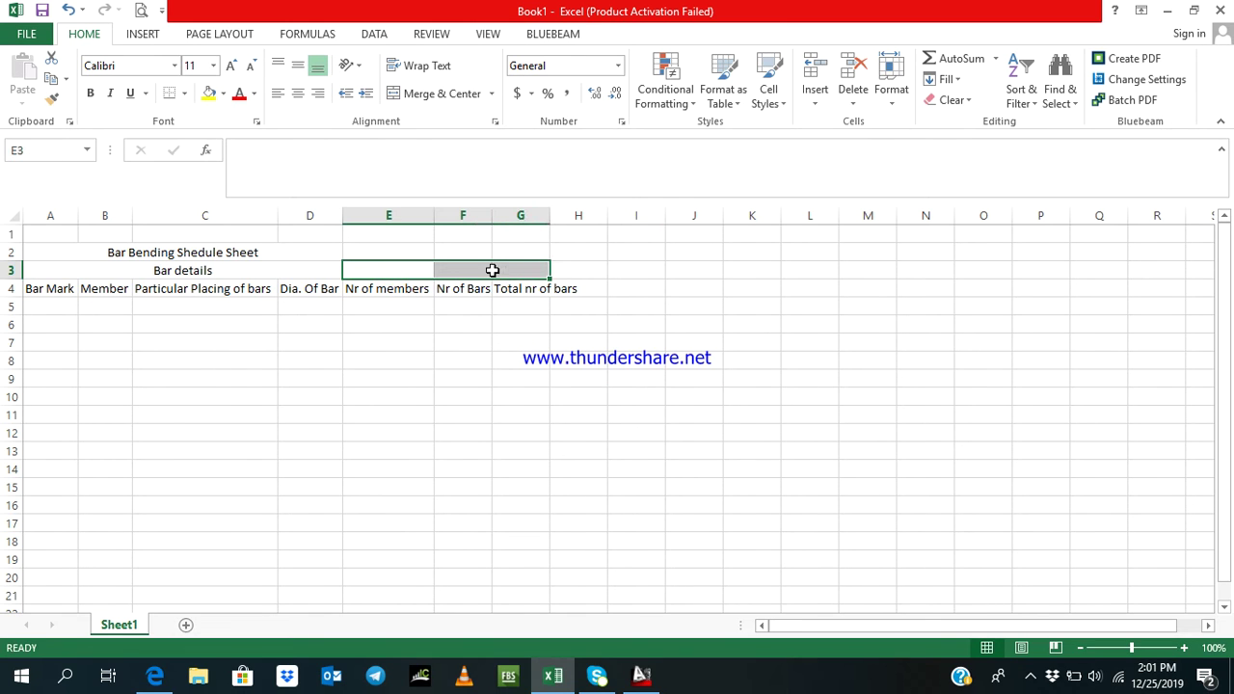
pyautogui.click(456, 93)
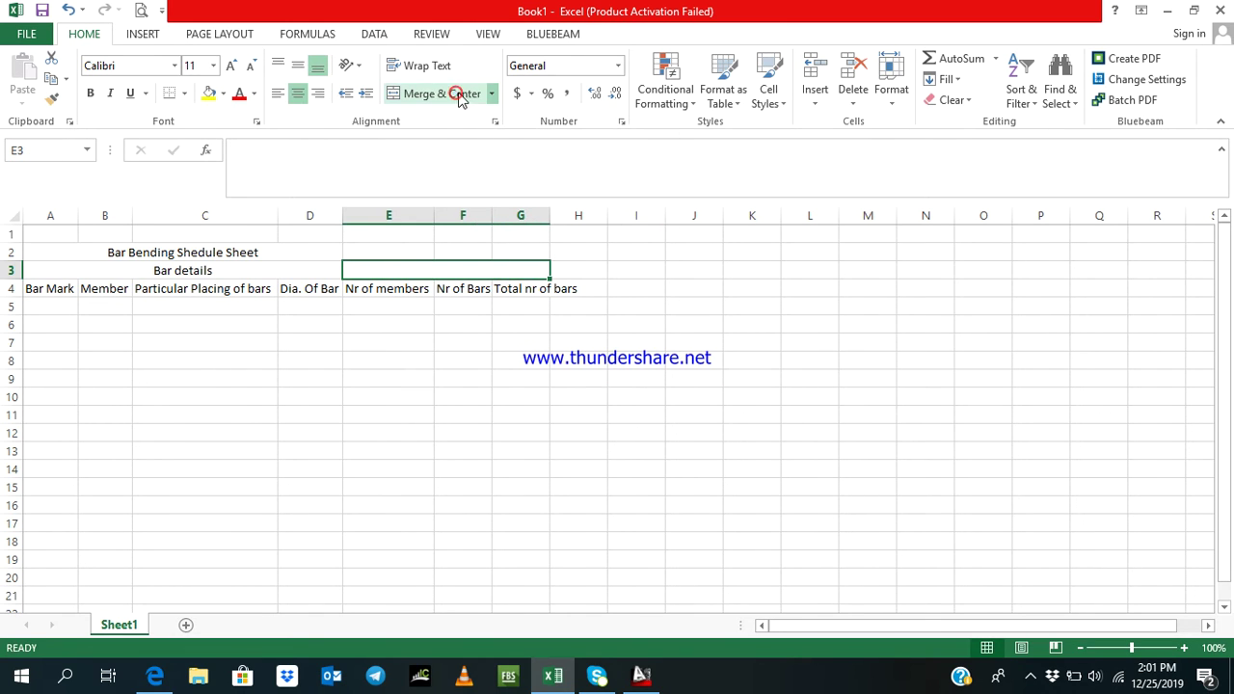
pyautogui.click(428, 267)
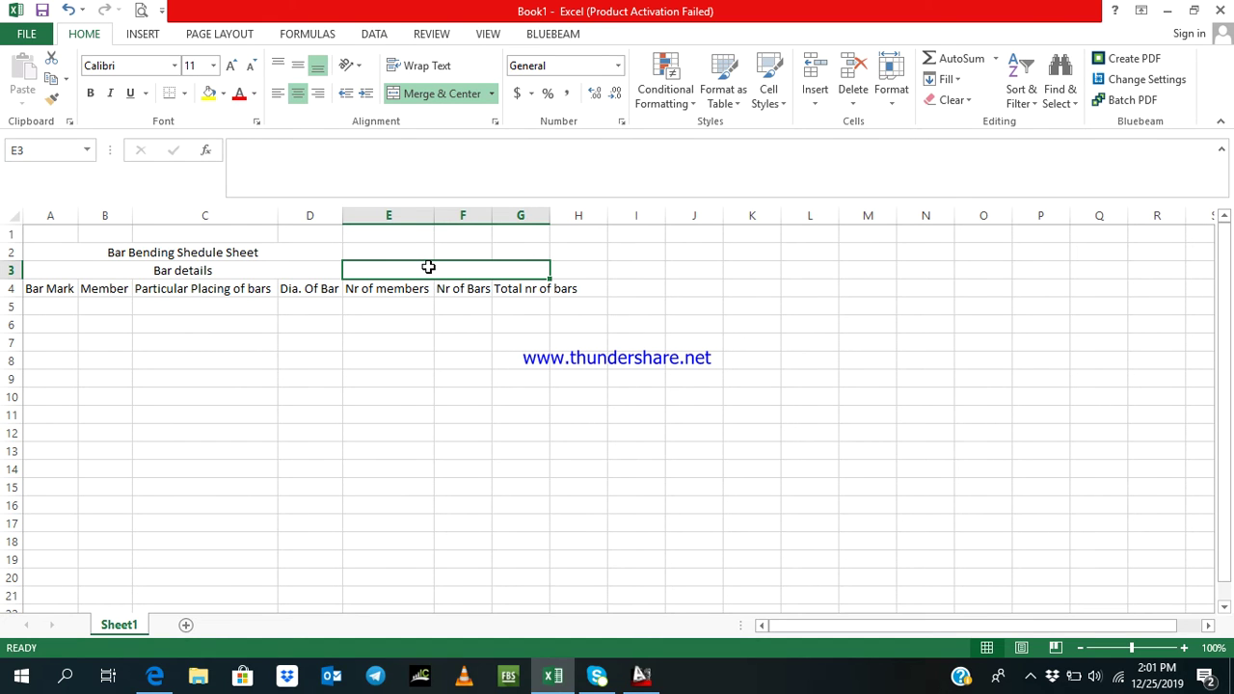
pyautogui.doubleClick(428, 267)
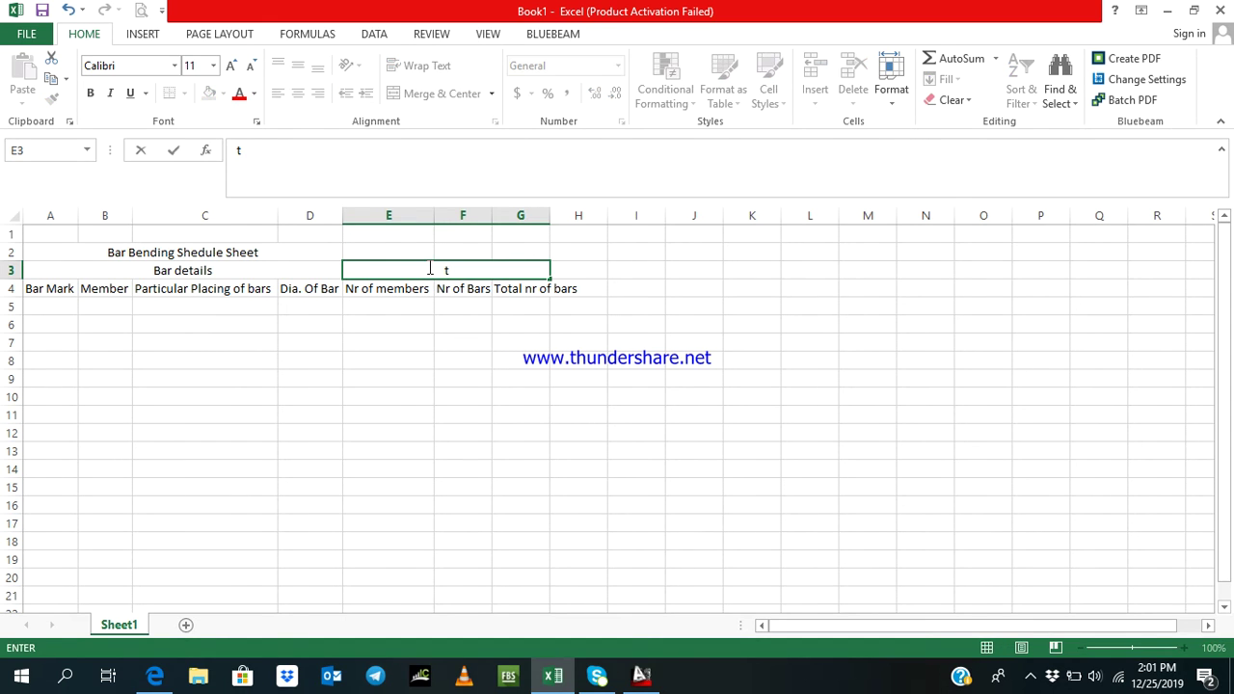
pyautogui.write('Total nr of Bars')
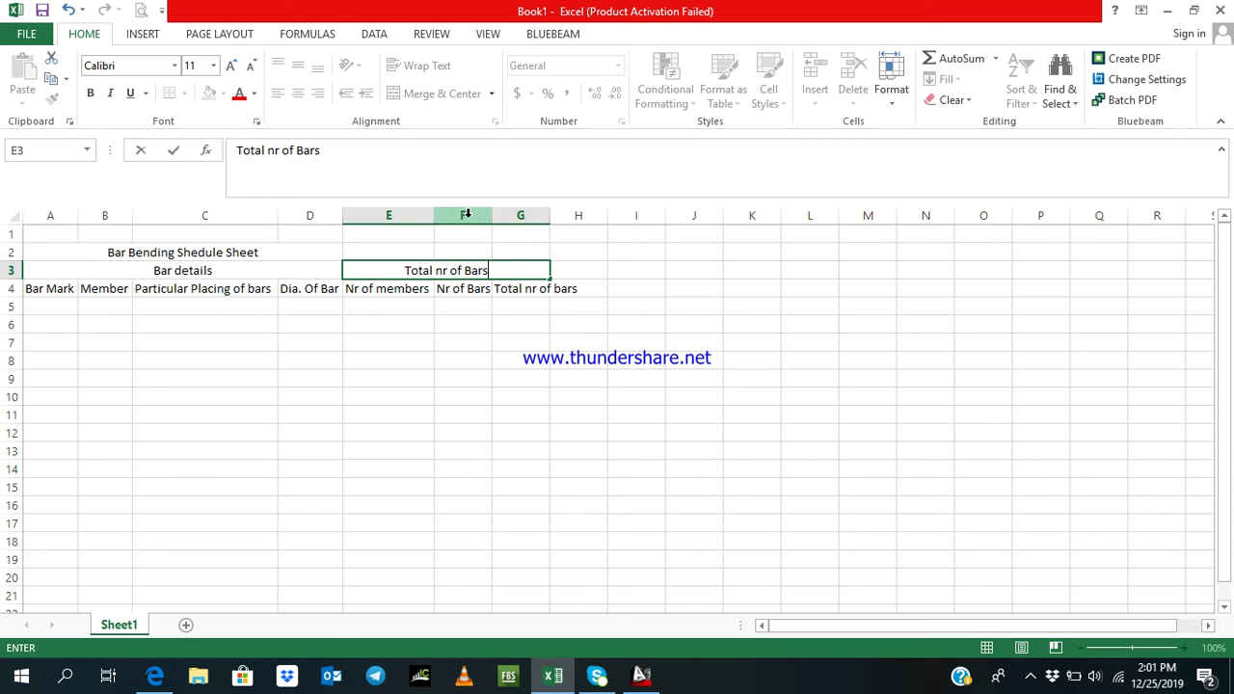
pyautogui.click(504, 347)
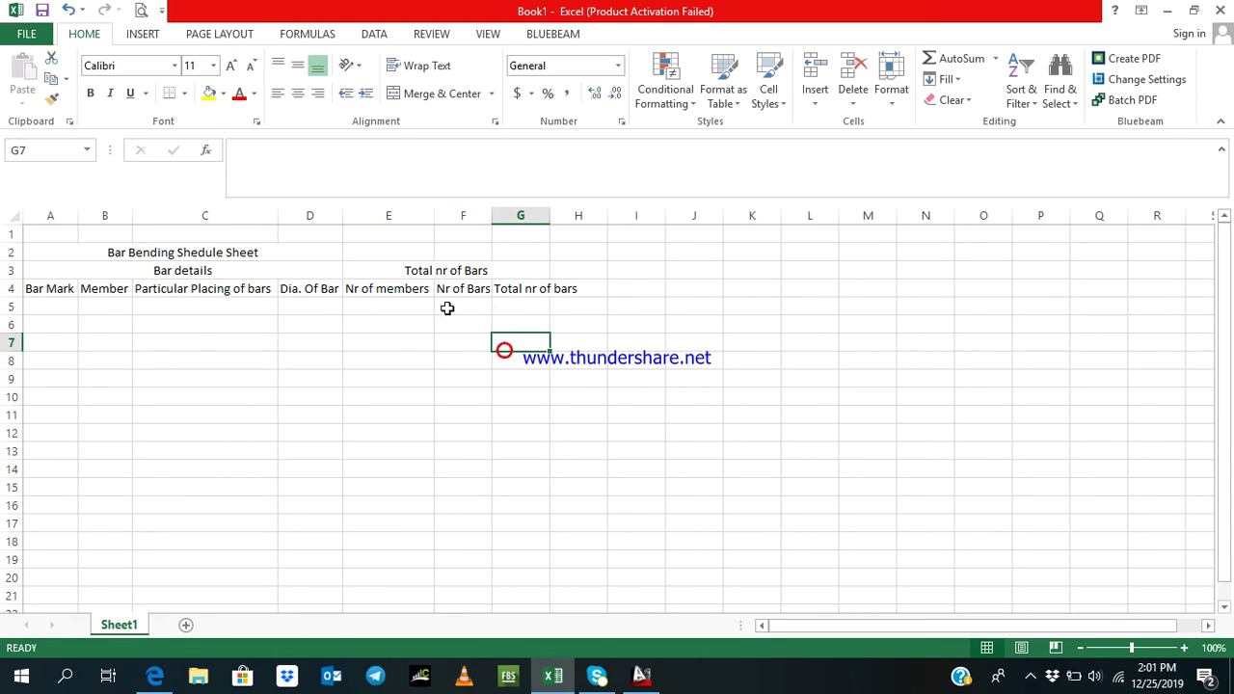
# Auto-fit the width of column G to its heading
pyautogui.click(230, 270)
pyautogui.click(401, 273)
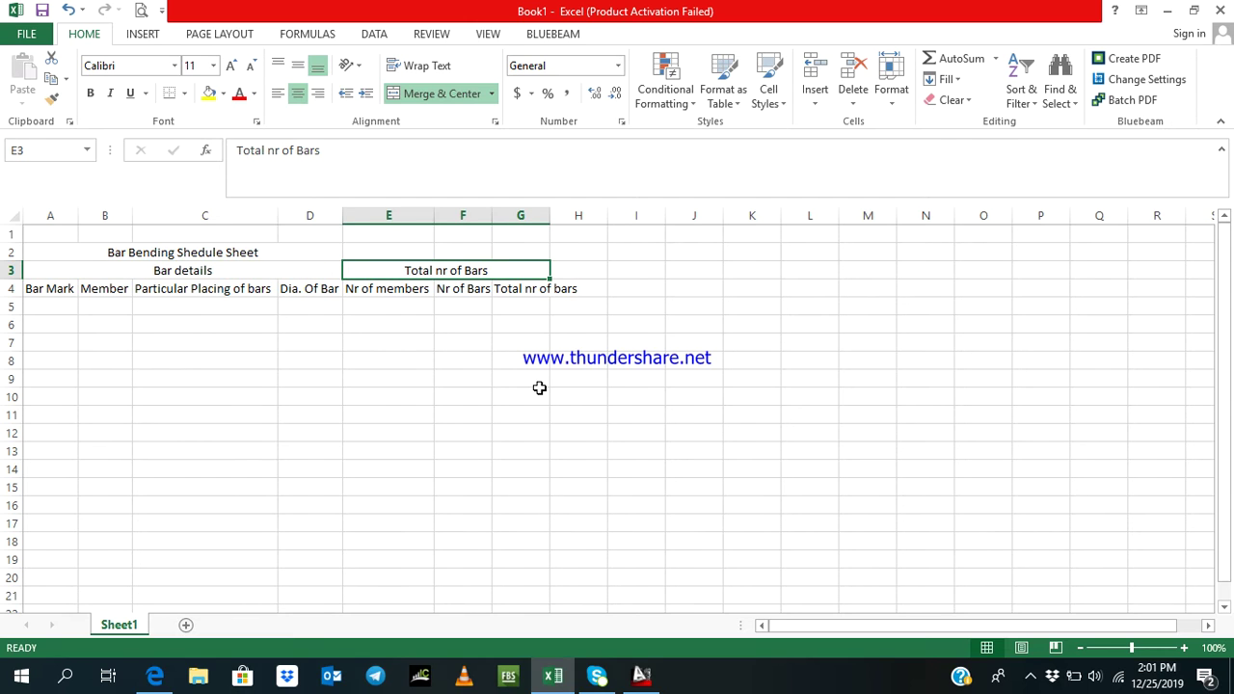
pyautogui.doubleClick(549, 221)
pyautogui.click(570, 388)
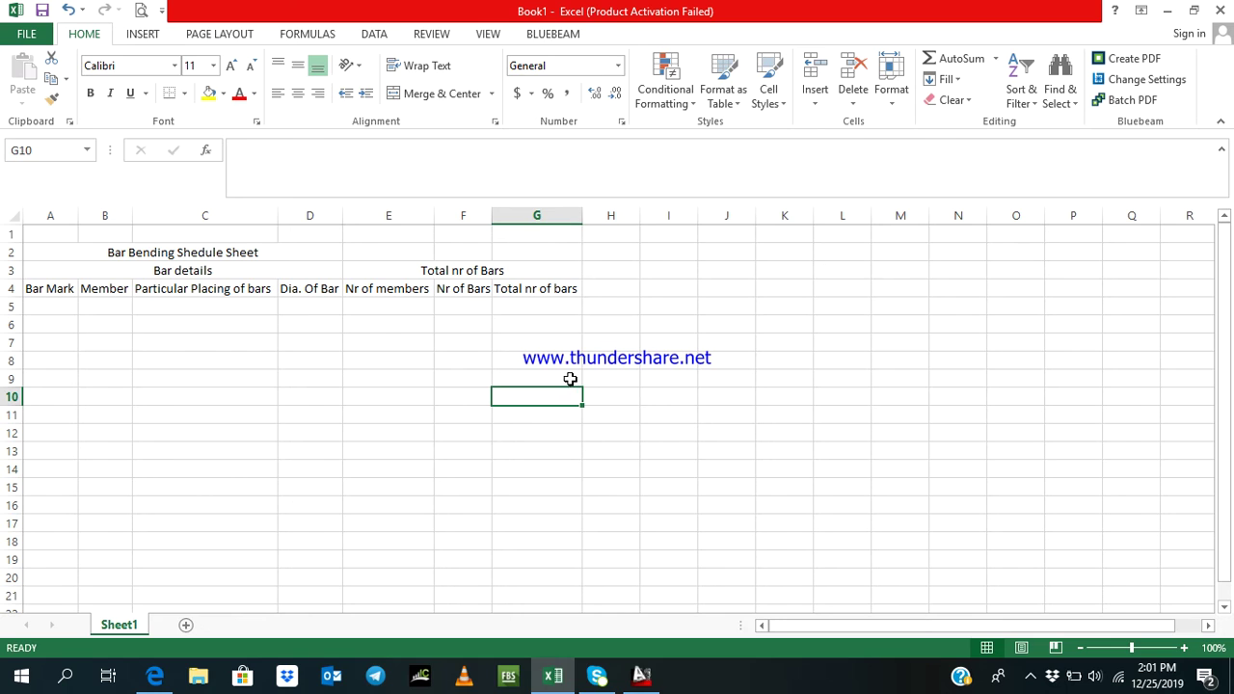
# Enter the column heading "Cut length" in cell H4 and widen column H slightly to fit it
pyautogui.click(601, 292)
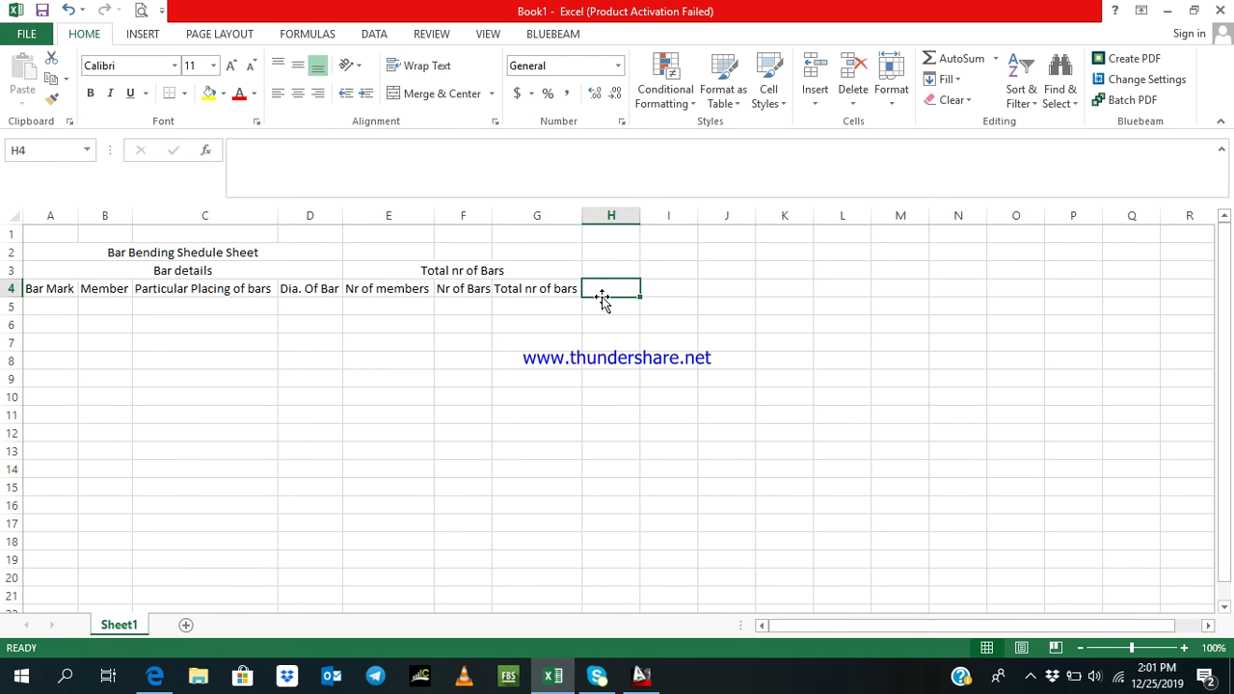
pyautogui.write('C')
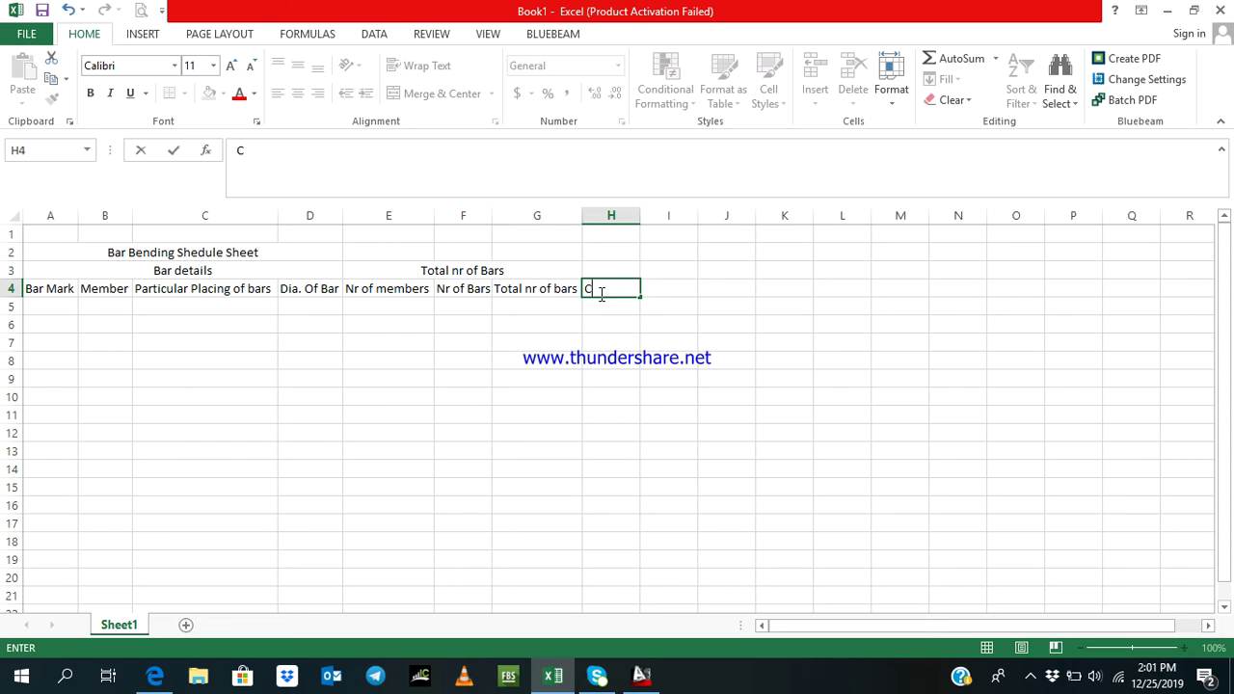
pyautogui.write('ut length')
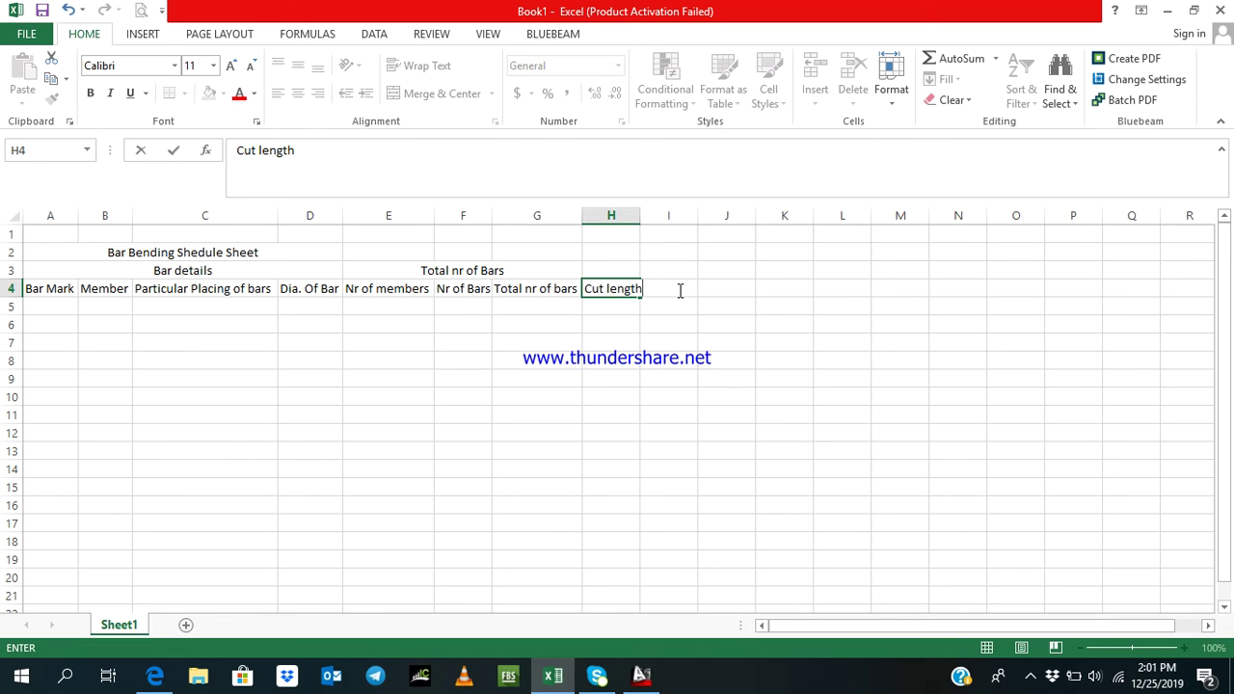
pyautogui.click(652, 359)
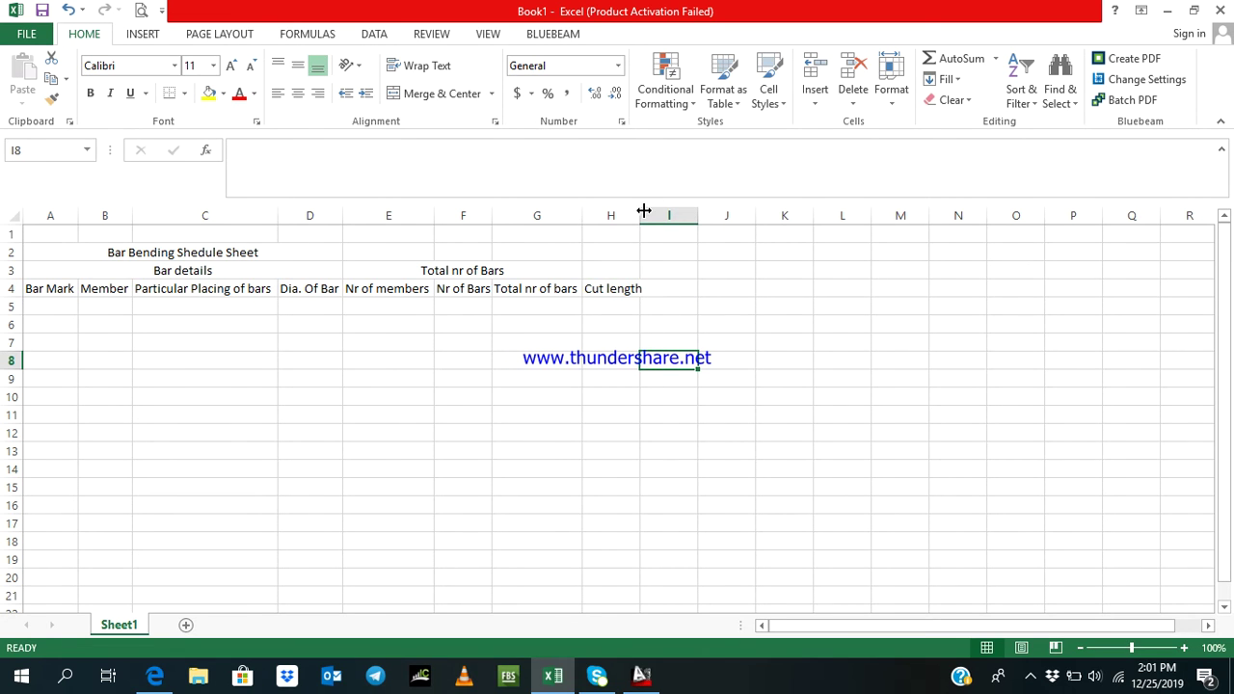
pyautogui.moveTo(640, 212); pyautogui.dragTo(646, 212)
pyautogui.click(651, 293)
pyautogui.click(570, 290)
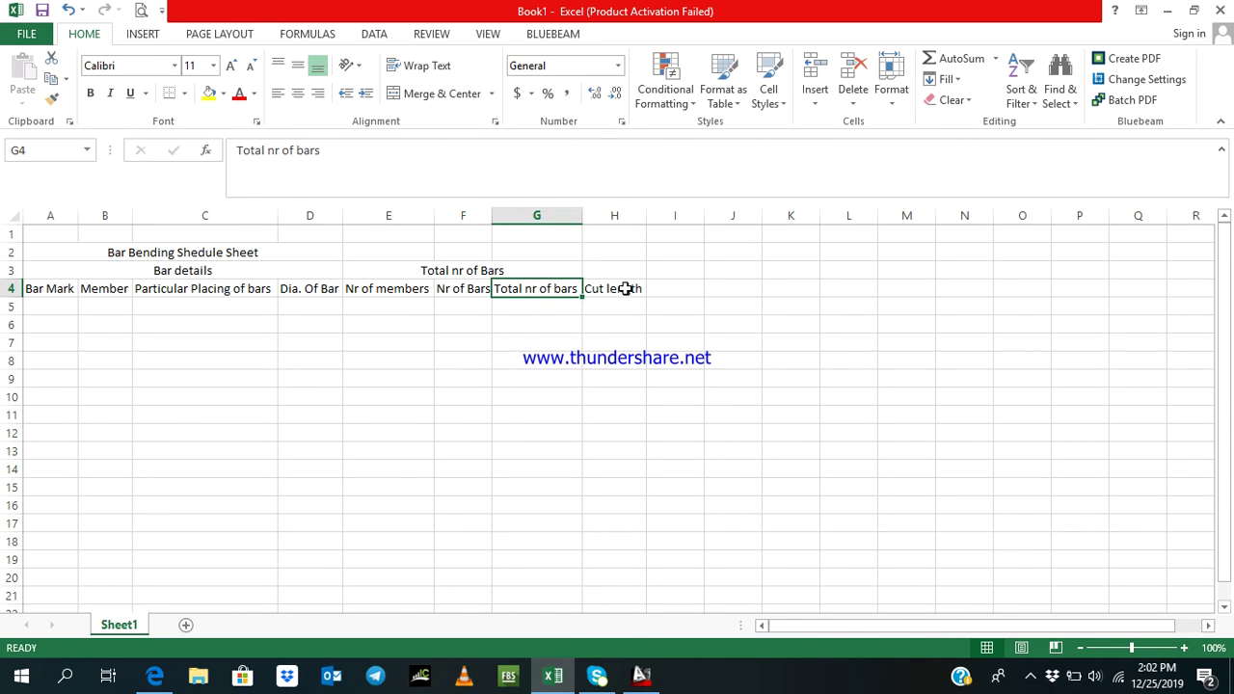
pyautogui.click(628, 288)
# Enter the column heading "Total length" in cell I4 and widen column I to fit it
pyautogui.click(661, 288)
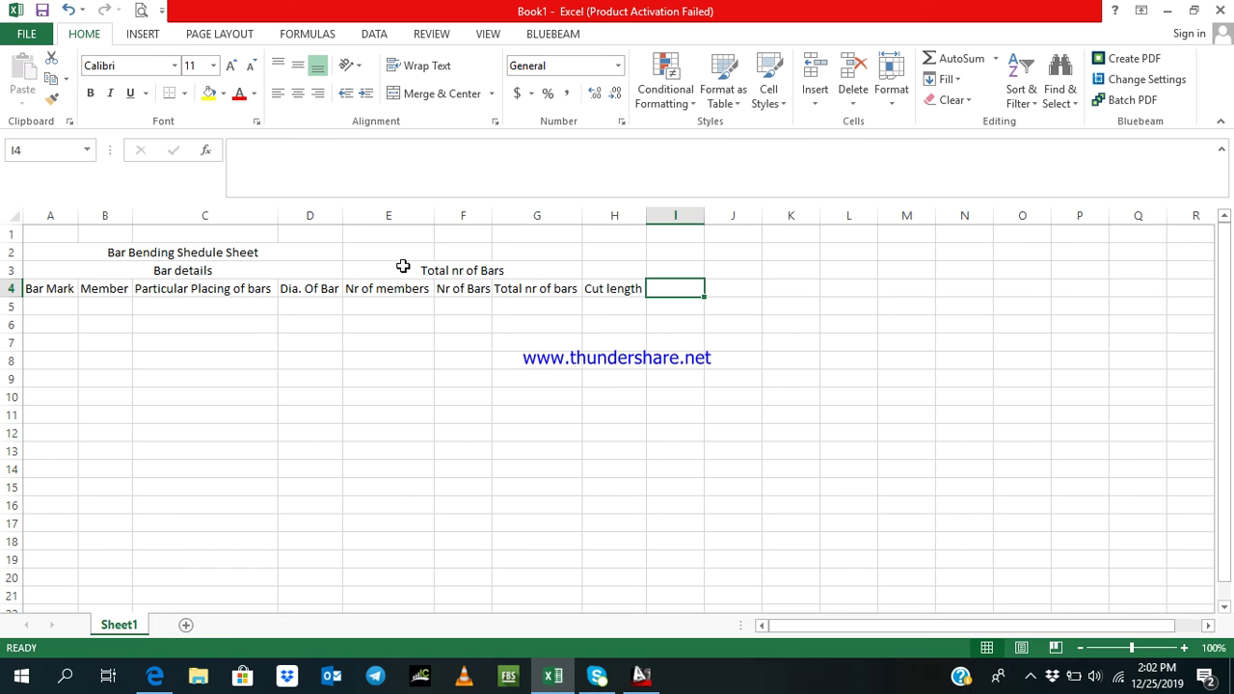
pyautogui.write('T')
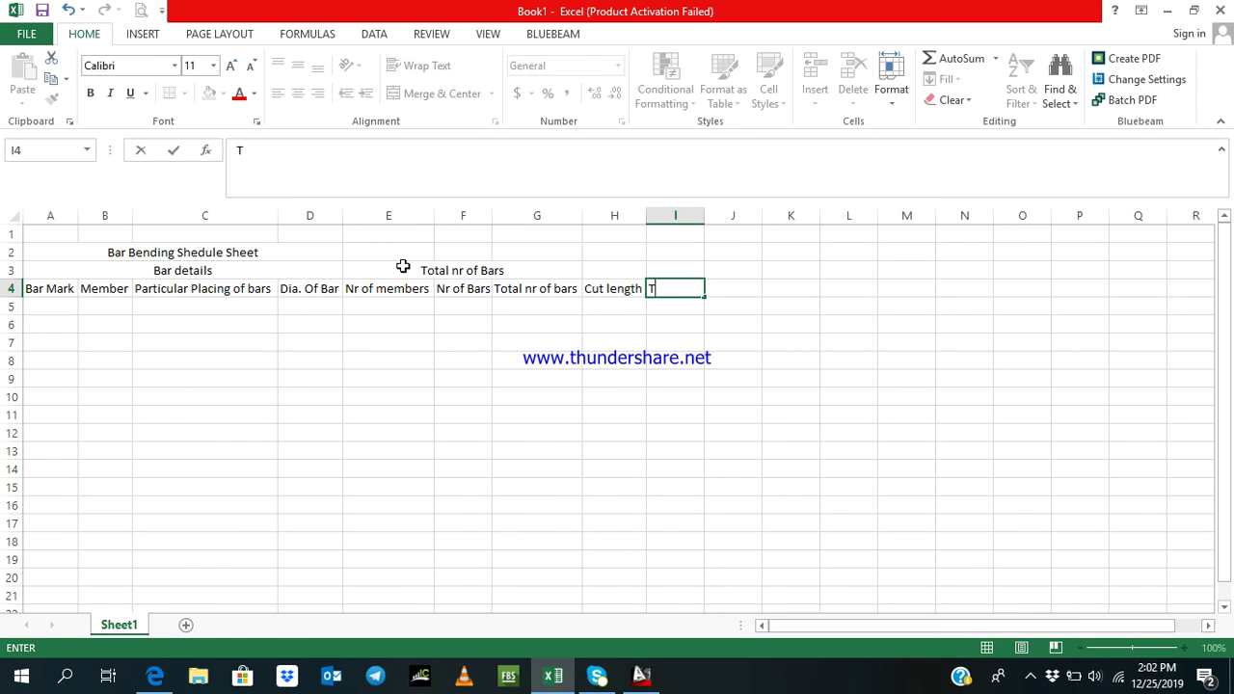
pyautogui.write('otal length')
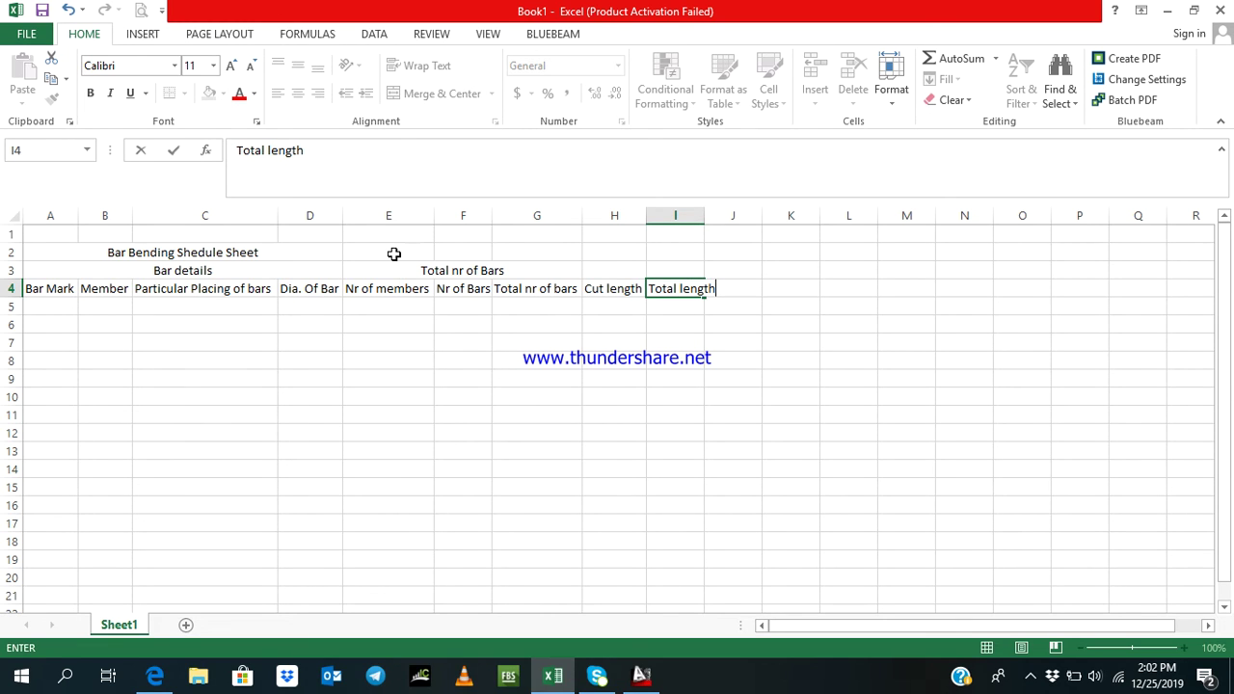
pyautogui.click(588, 413)
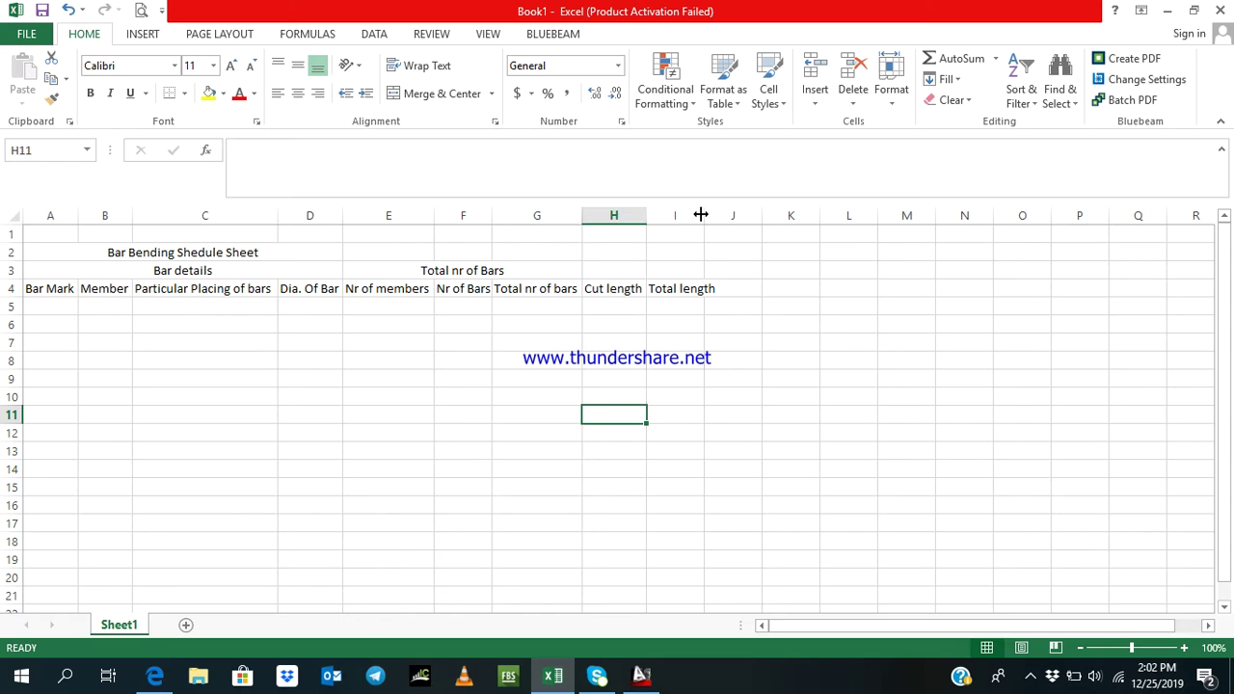
pyautogui.moveTo(704, 216); pyautogui.dragTo(719, 216)
pyautogui.click(684, 383)
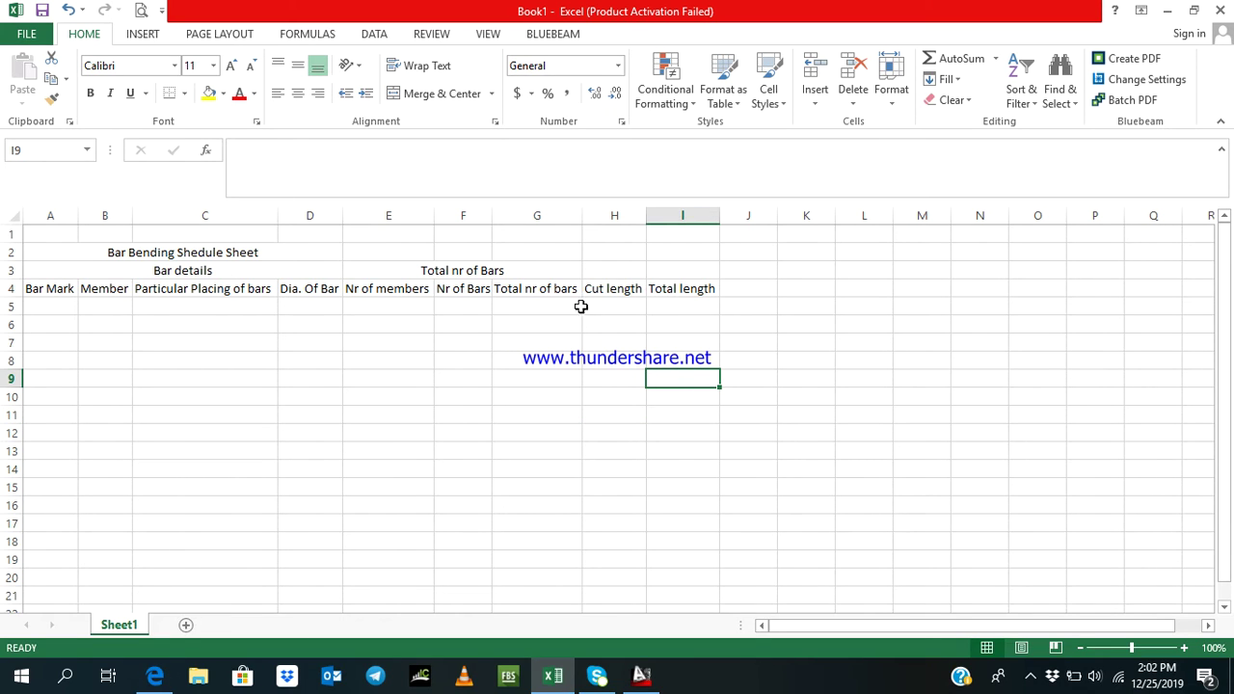
pyautogui.click(599, 268)
pyautogui.moveTo(598, 268); pyautogui.dragTo(696, 267)
pyautogui.click(721, 374)
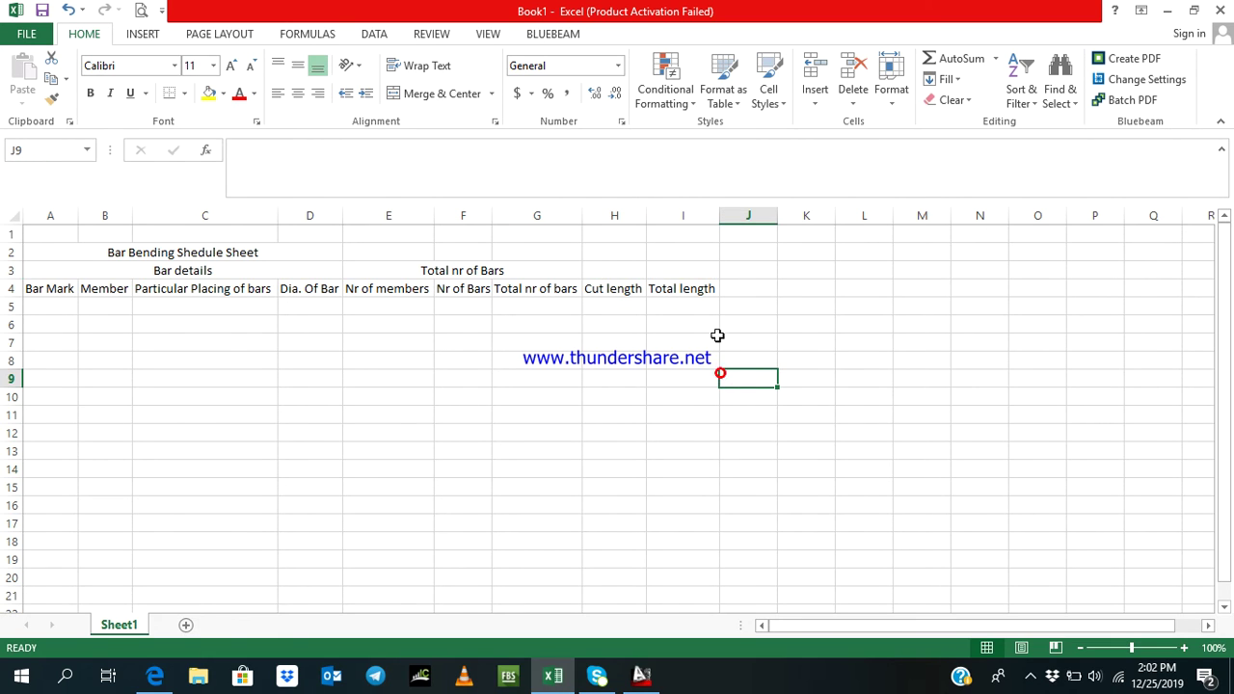
# Look up the bar diameters in the sample rf-Model.pdf drawing and enter the headings "10mm" in J4 and "12mm" in K4
pyautogui.click(698, 288)
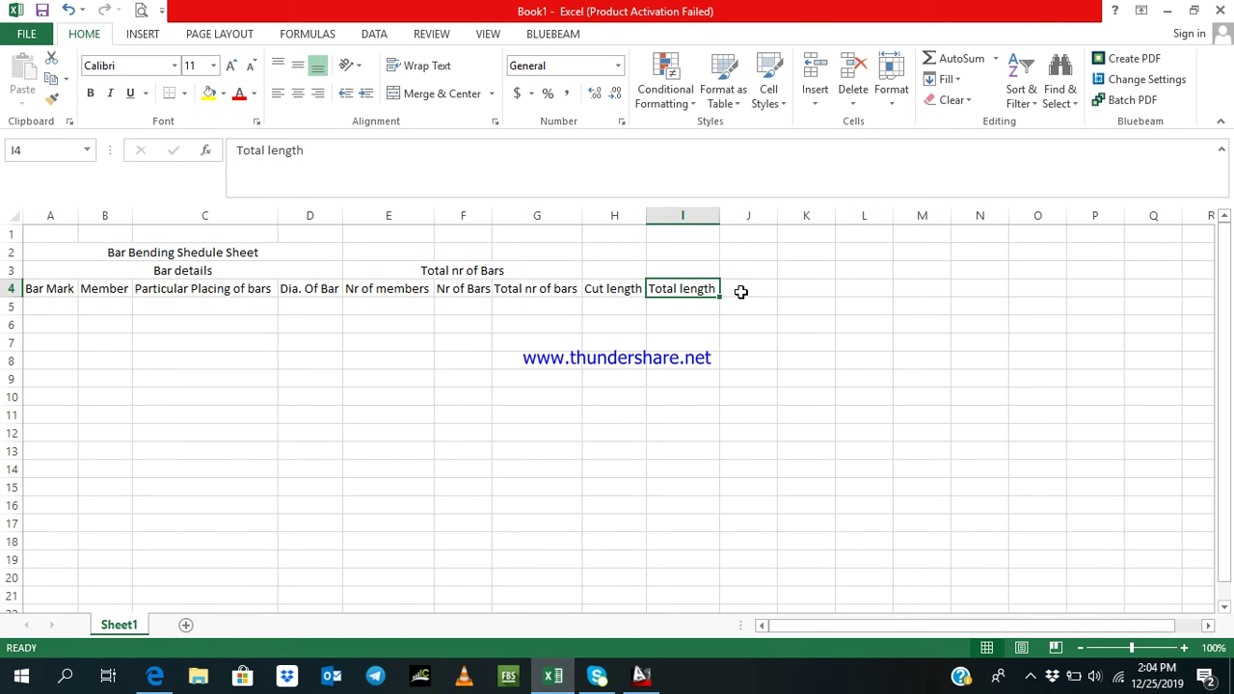
pyautogui.click(737, 288)
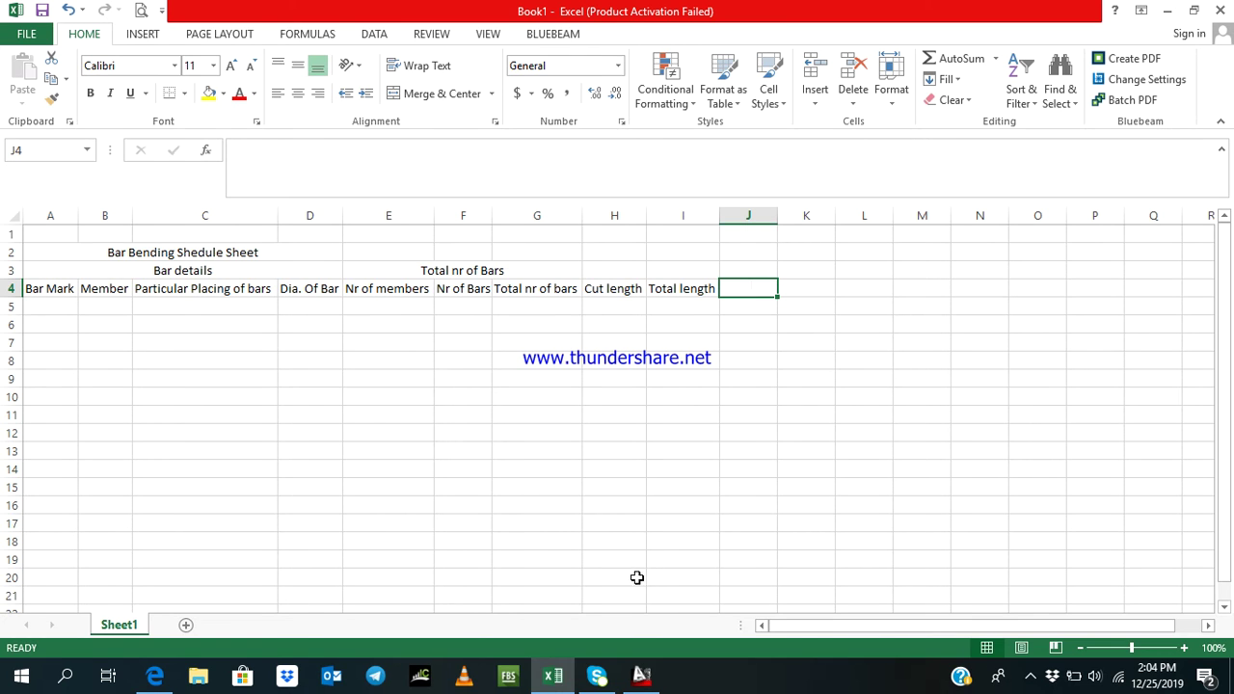
pyautogui.click(155, 677)
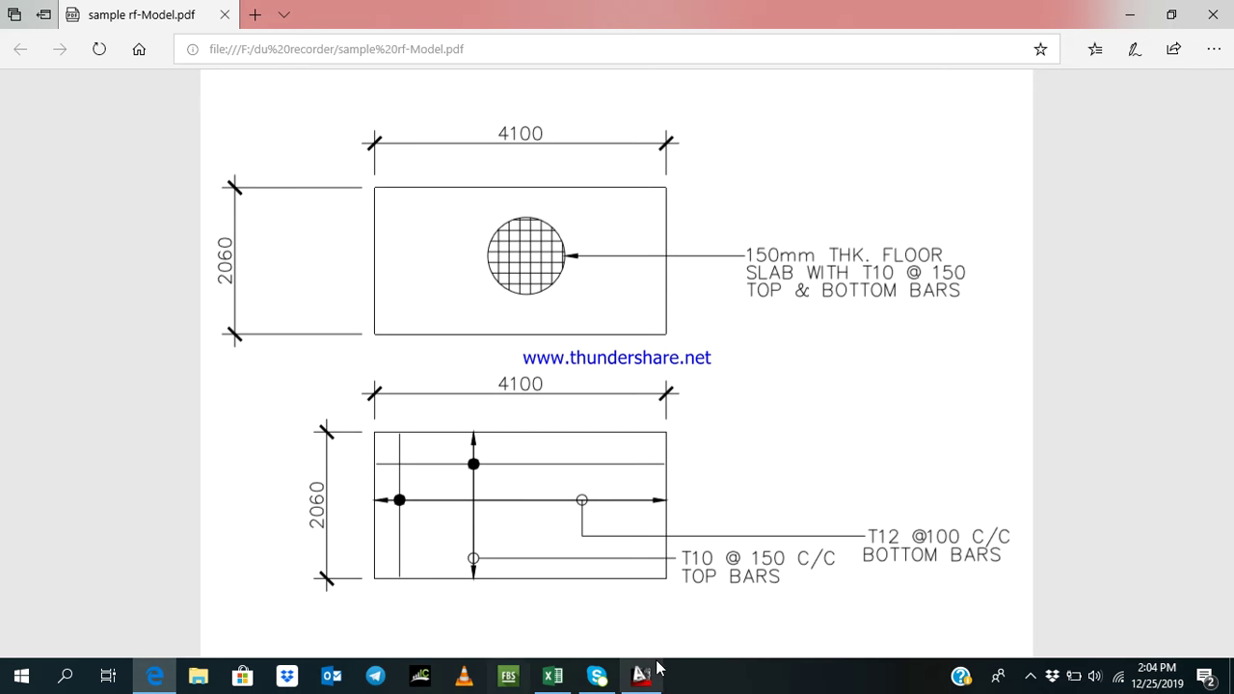
pyautogui.click(552, 676)
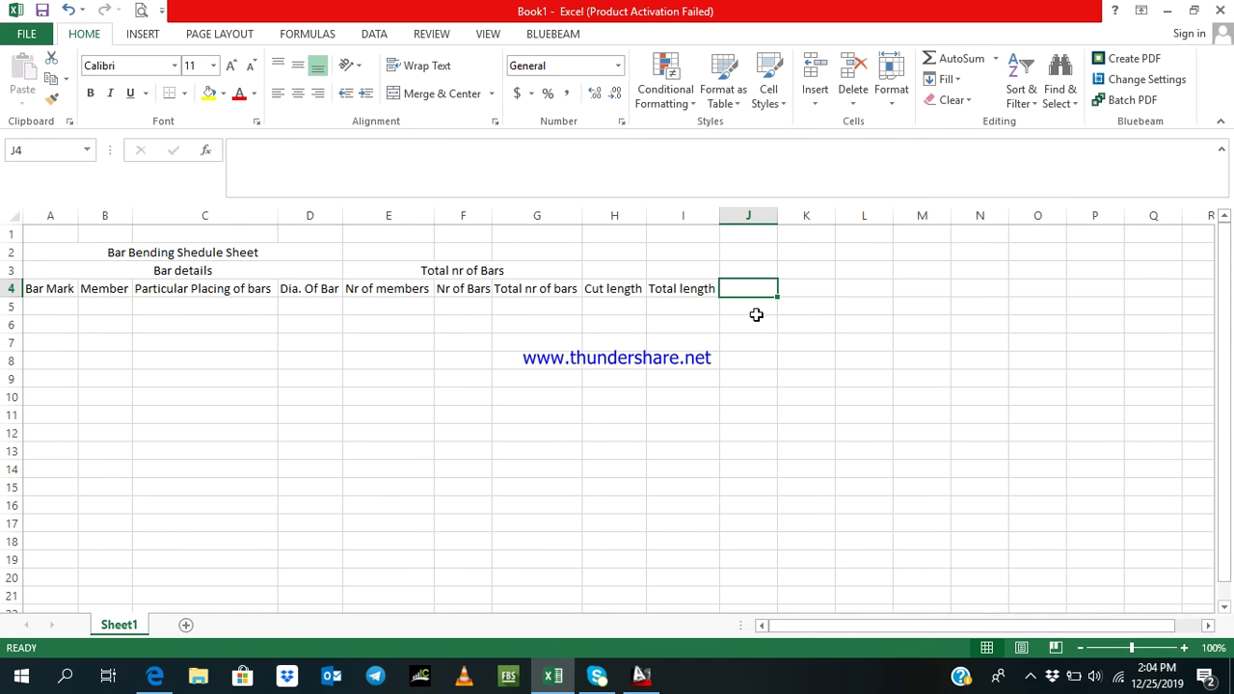
pyautogui.write('10')
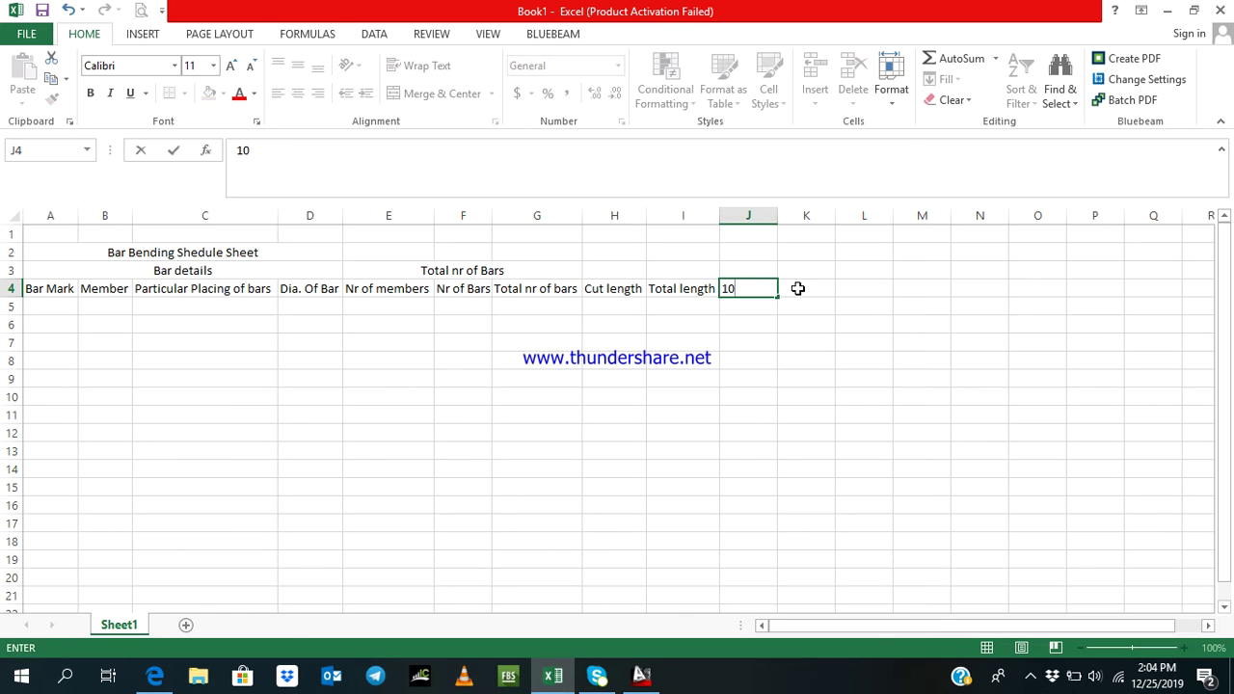
pyautogui.write('mm')
pyautogui.click(800, 290)
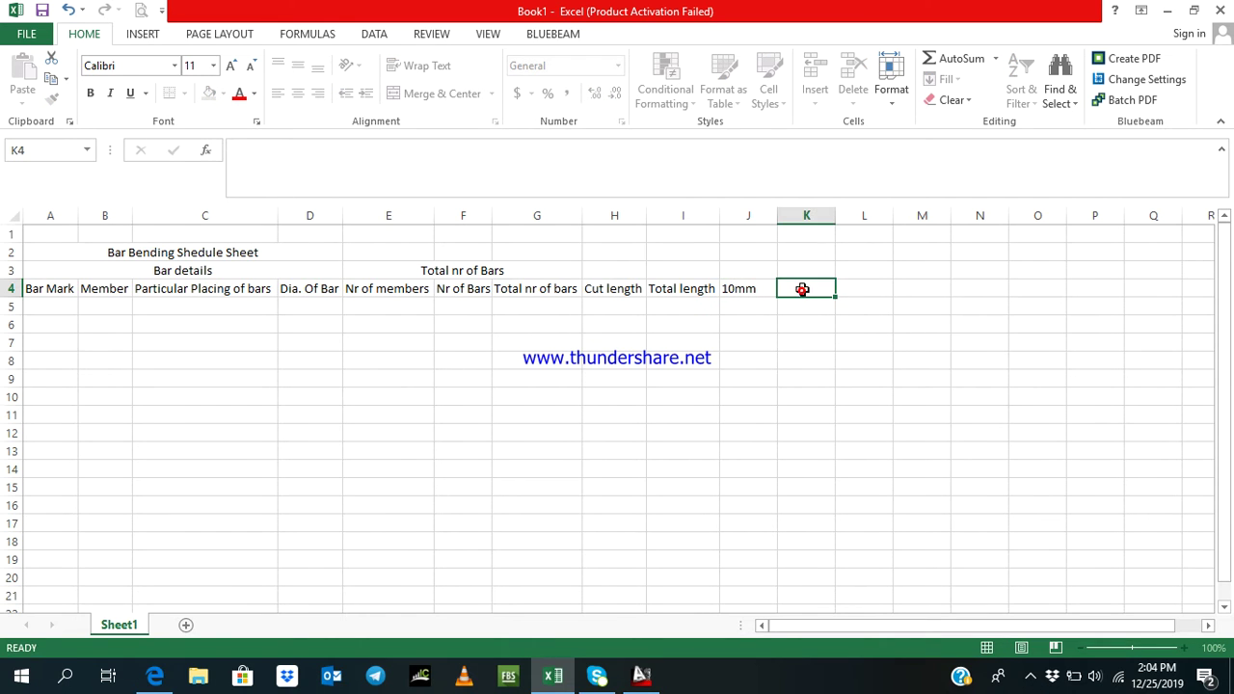
pyautogui.write('12mm')
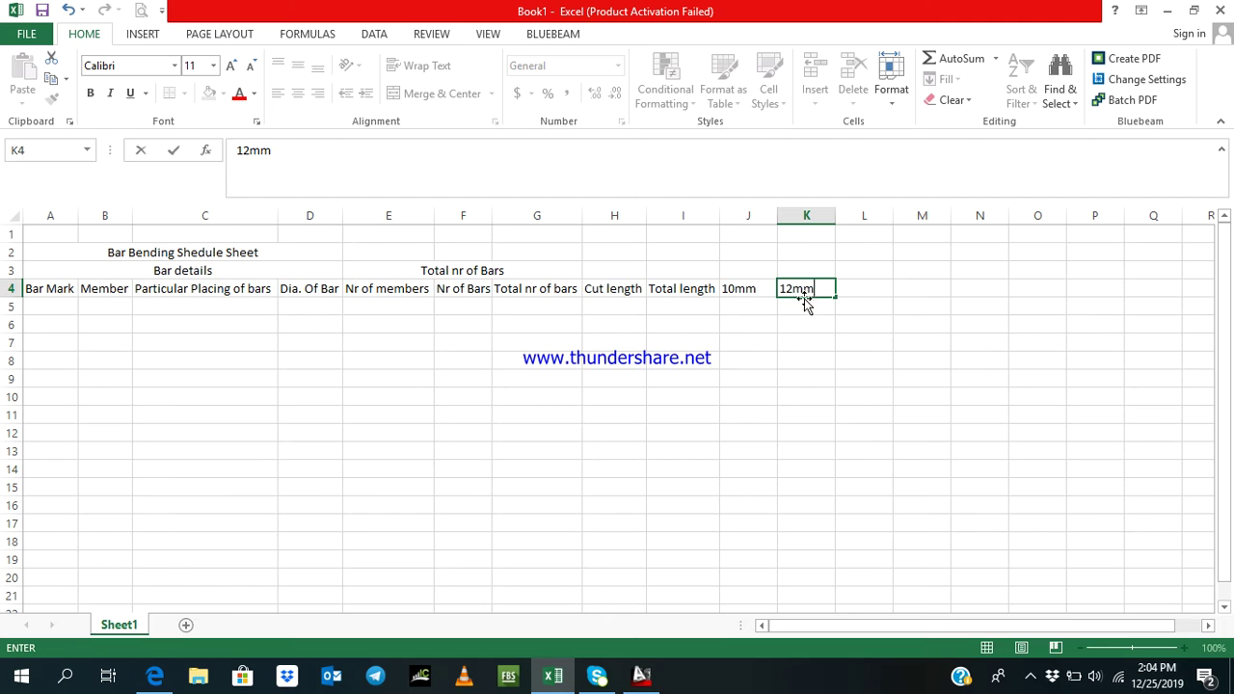
pyautogui.click(804, 341)
# Merge and center cells J3 to K3 and enter the group heading "Total length in M"
pyautogui.moveTo(752, 272); pyautogui.dragTo(796, 271)
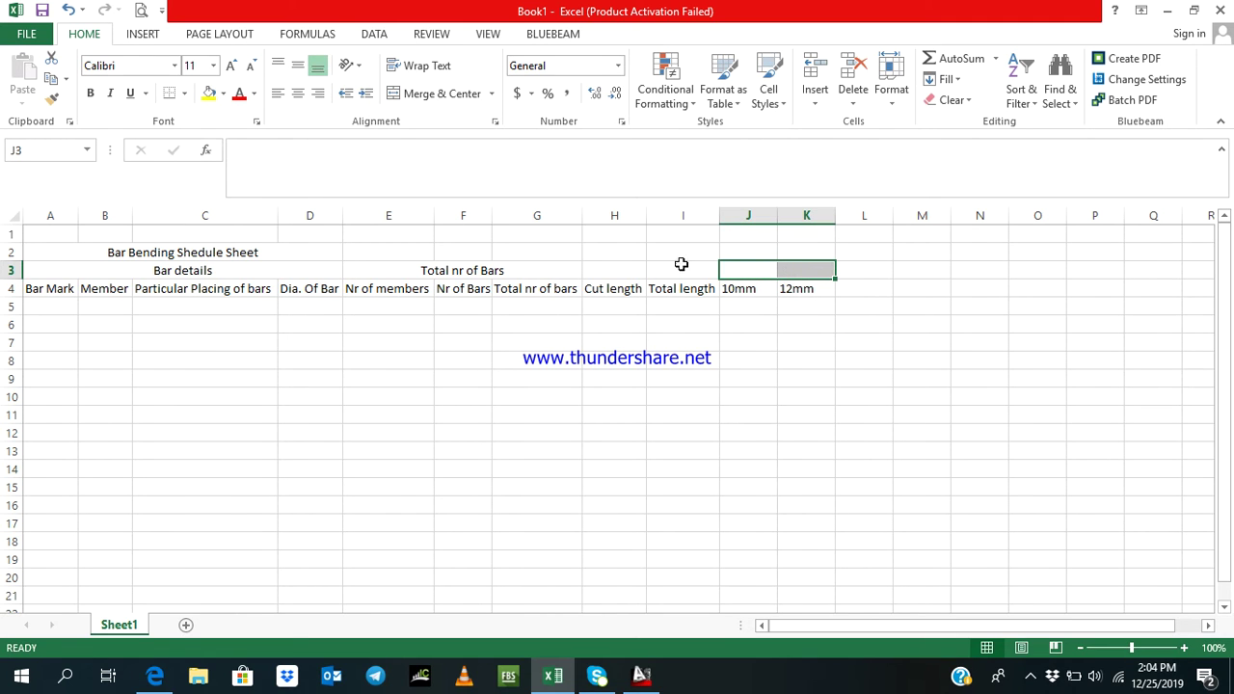
pyautogui.click(435, 94)
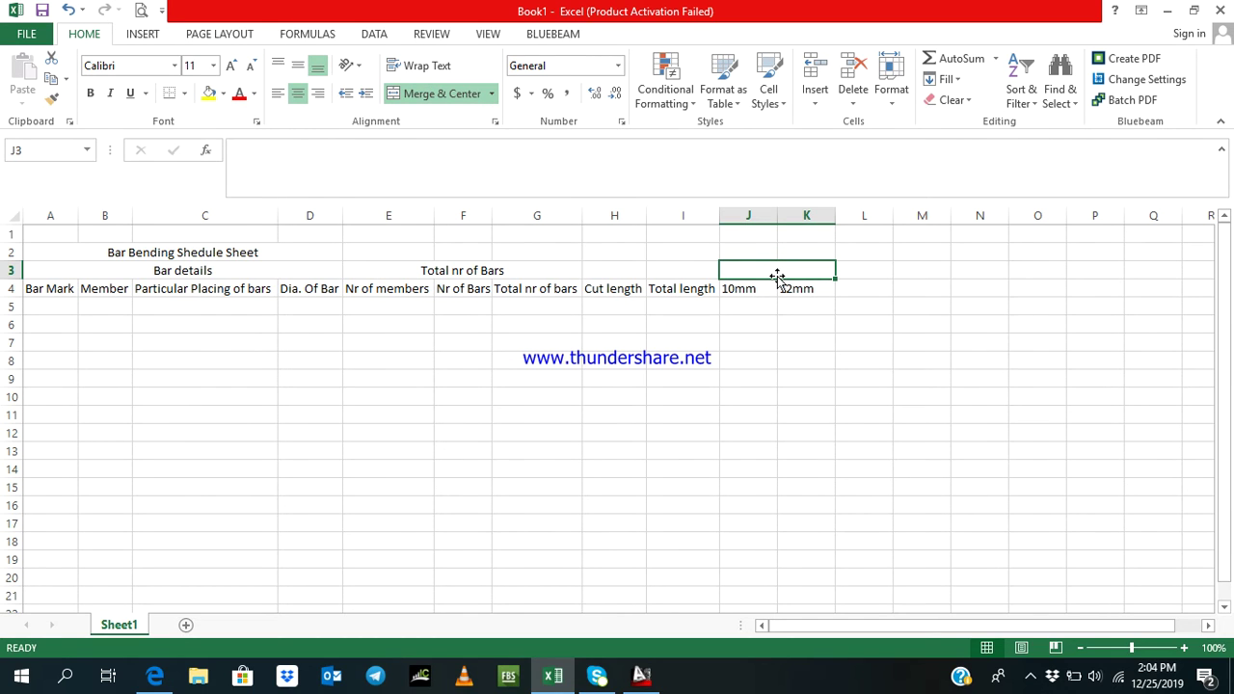
pyautogui.write('Tot')
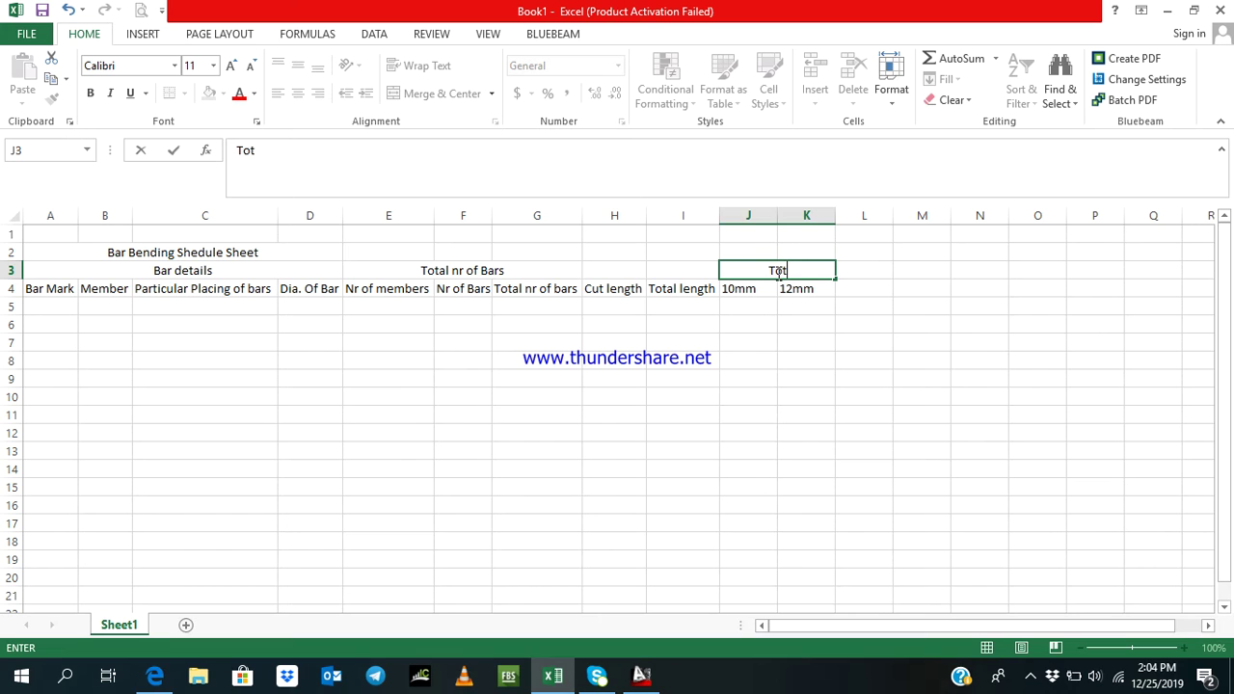
pyautogui.write('al length')
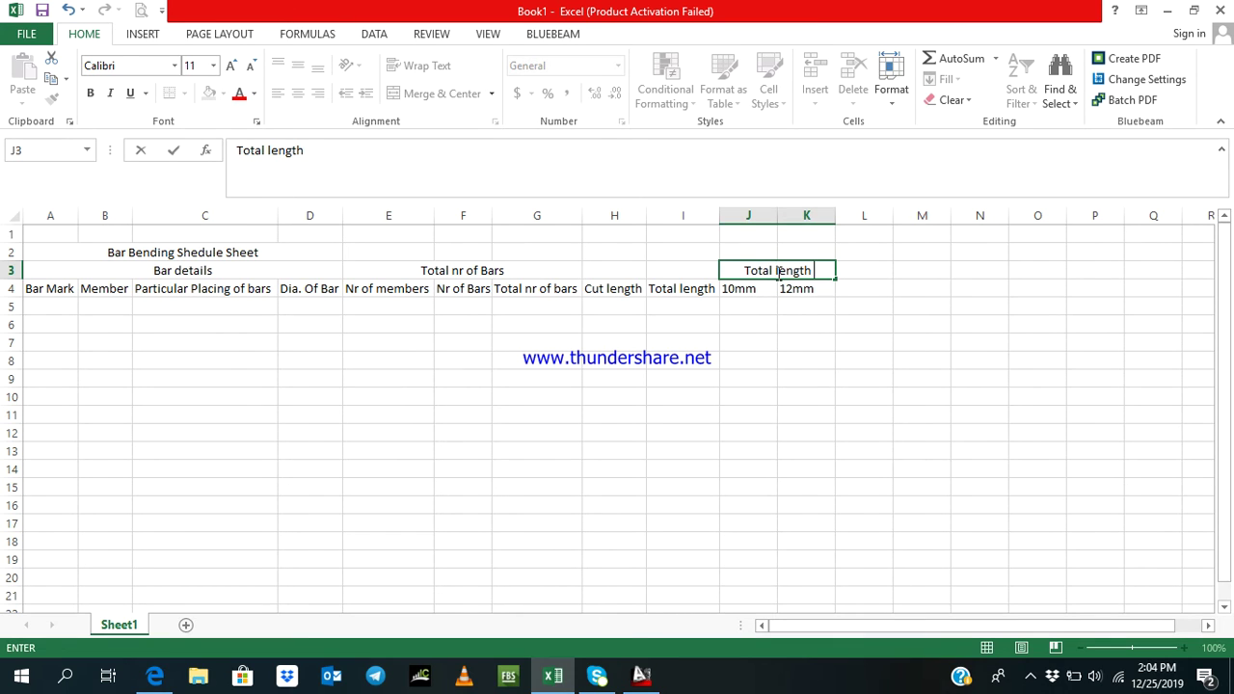
pyautogui.write(' in m')
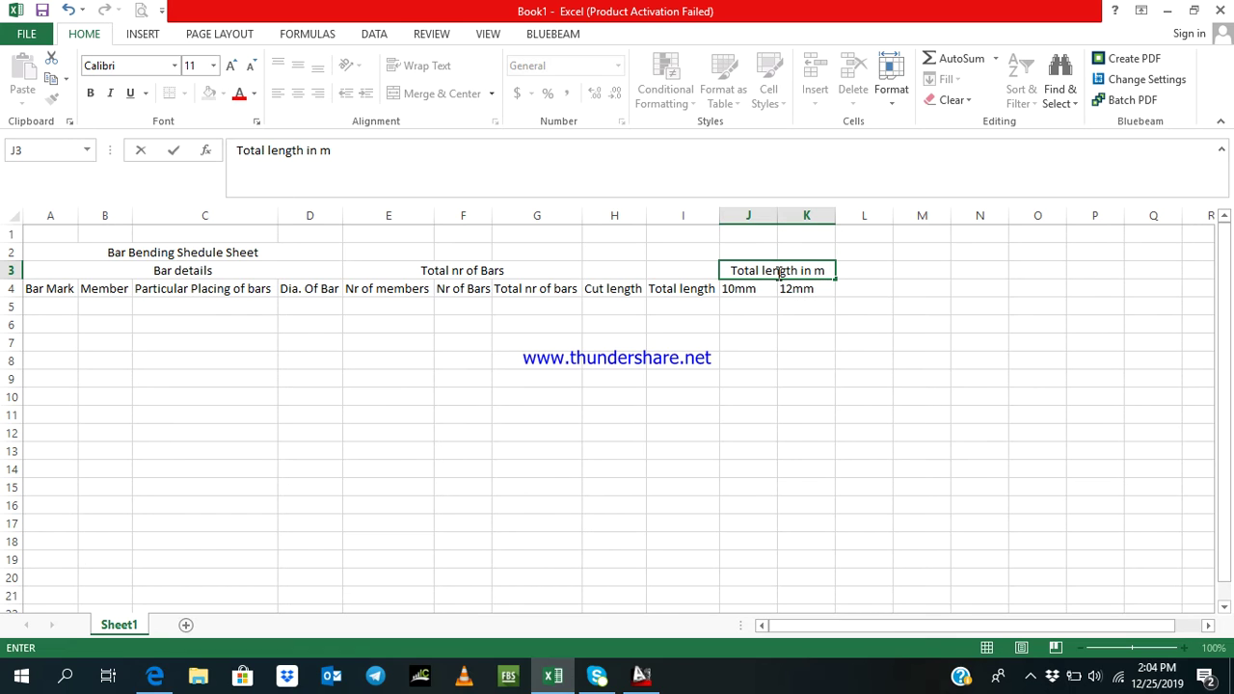
pyautogui.press('BackSpace')
pyautogui.write('M')
pyautogui.click(746, 326)
pyautogui.click(682, 290)
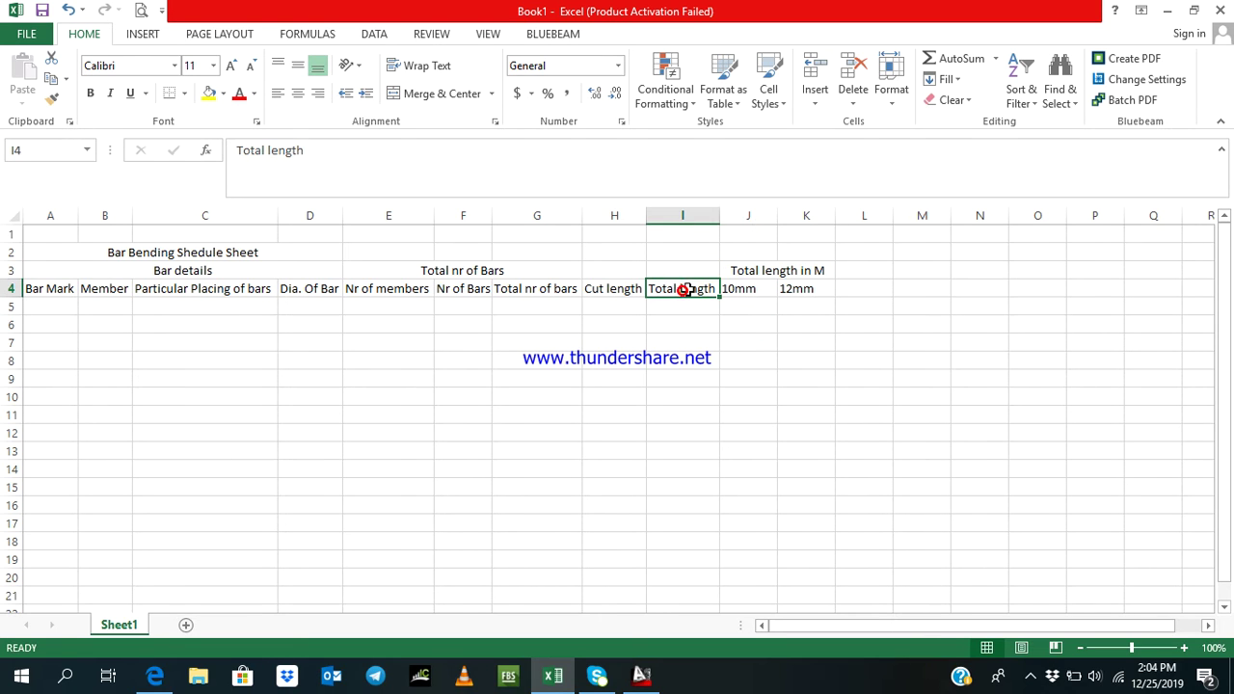
# Clear the diameter headings from cells J4 and K4
pyautogui.click(761, 289)
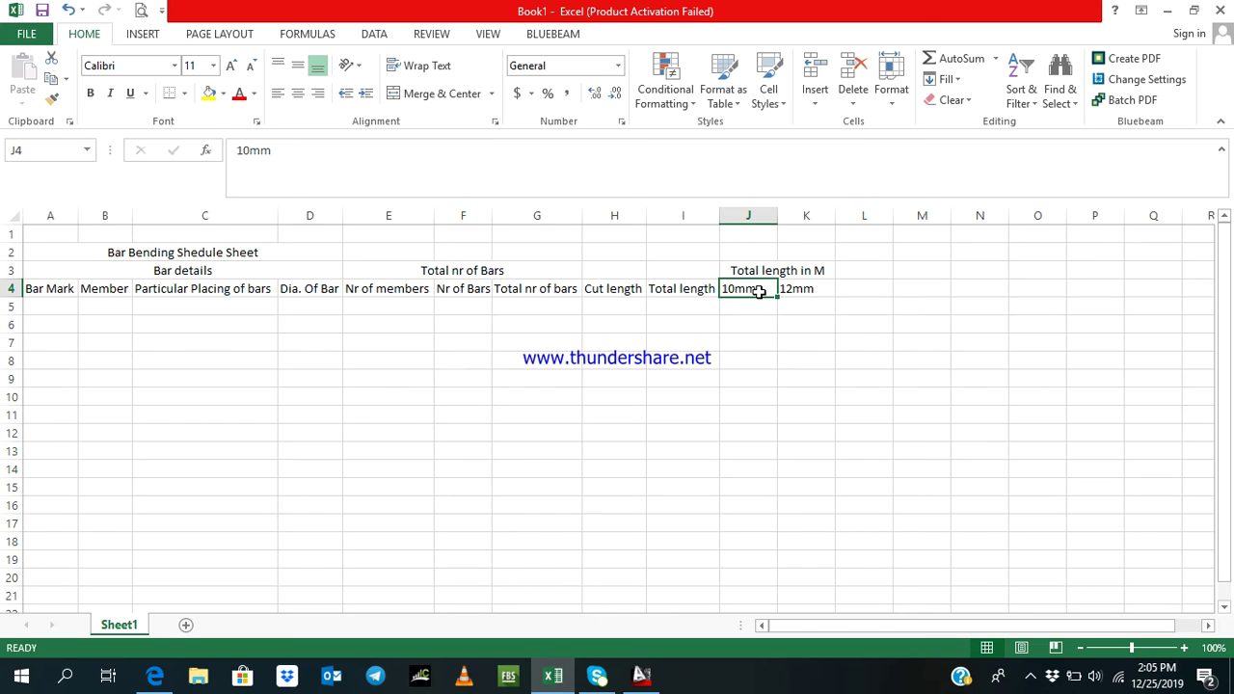
pyautogui.press('BackSpace')
pyautogui.click(801, 289)
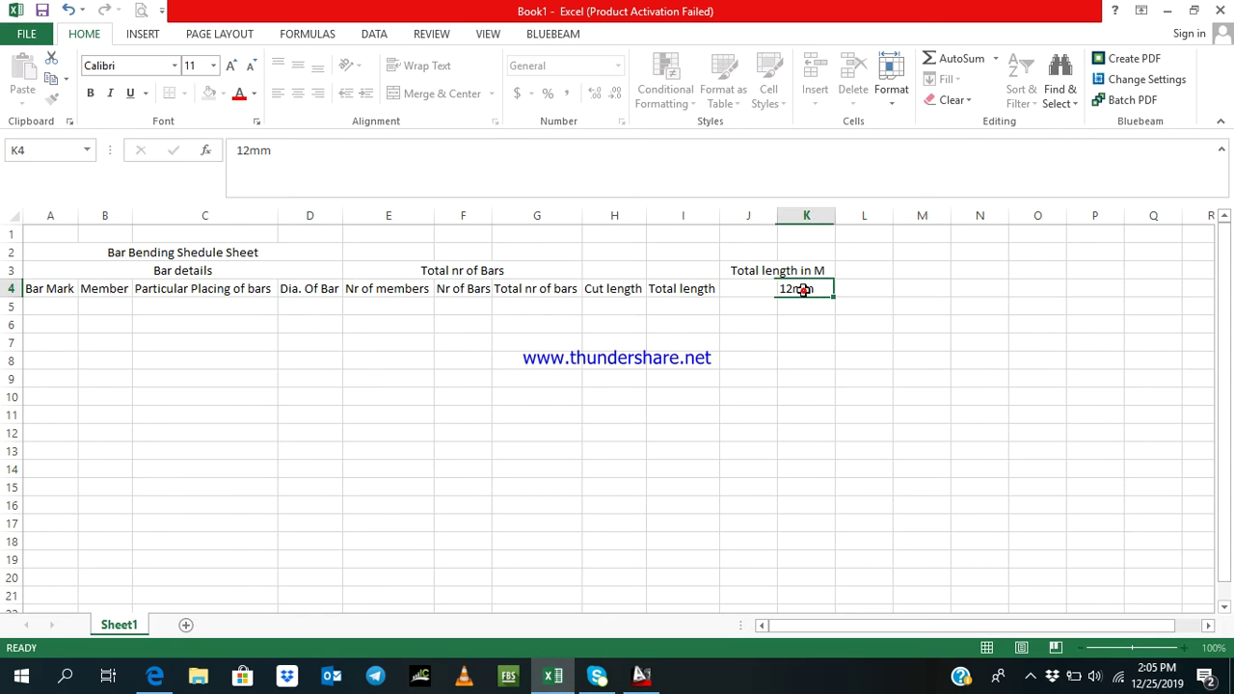
pyautogui.press('Delete')
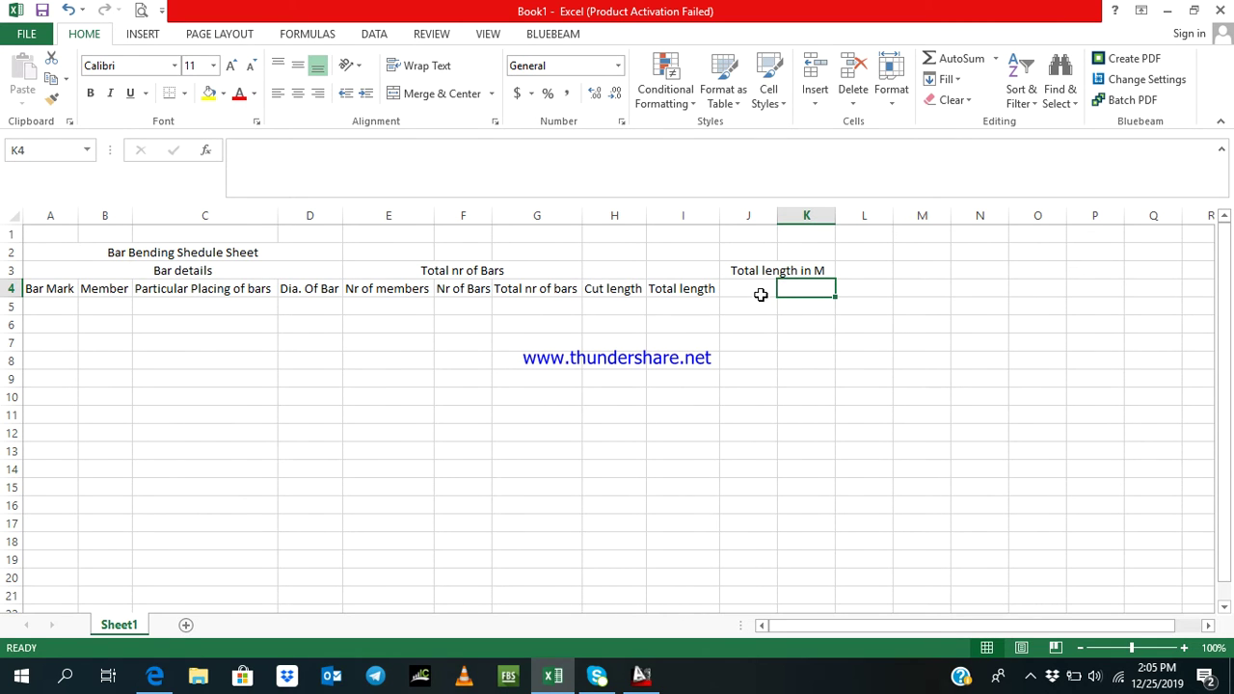
pyautogui.click(859, 287)
pyautogui.click(920, 287)
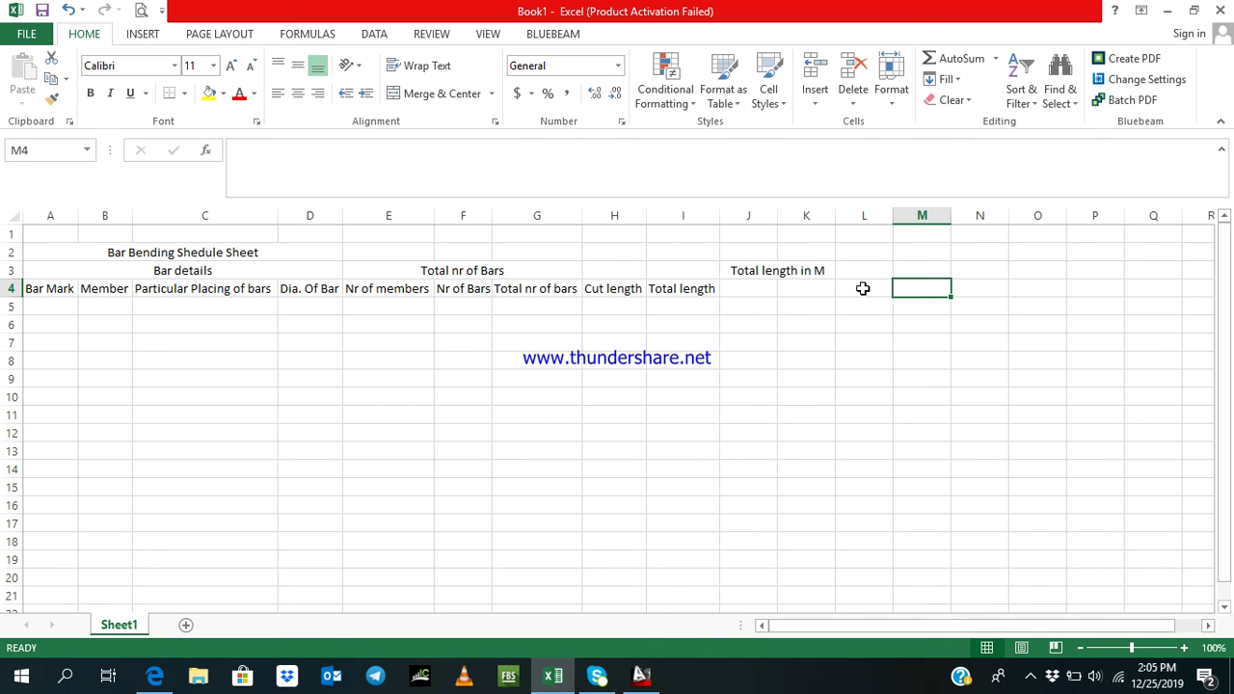
# Apply the custom number format #"mm" to cell J4
pyautogui.click(763, 289)
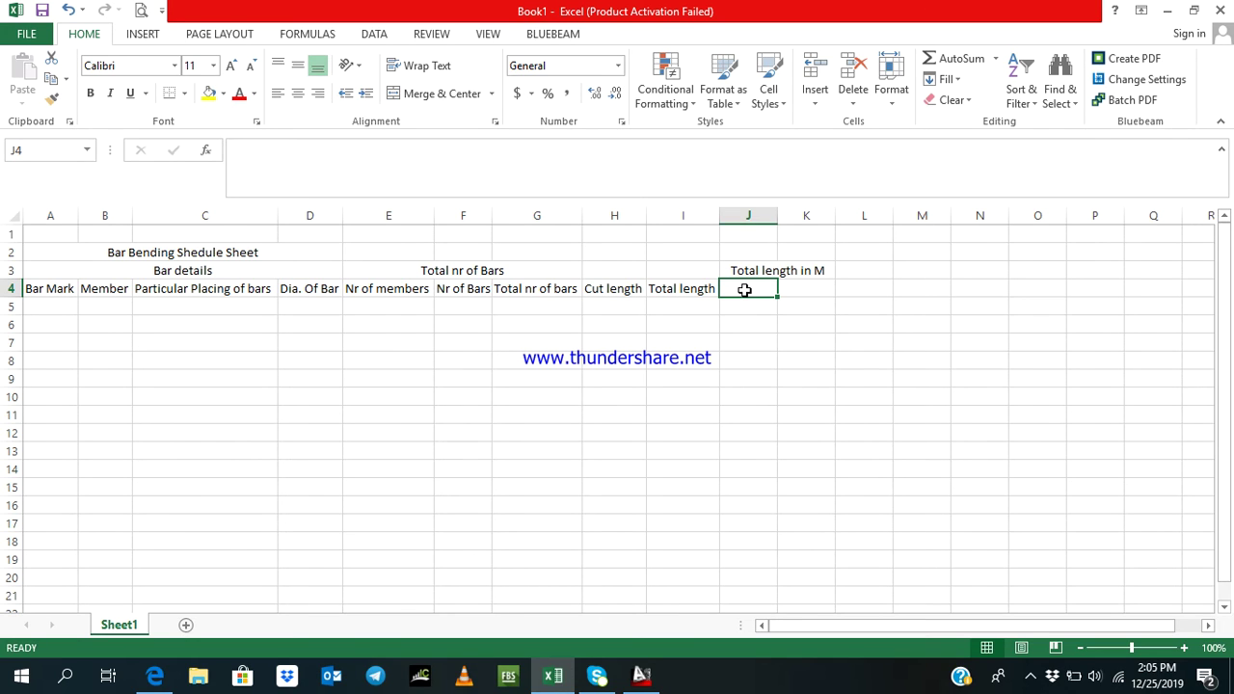
pyautogui.rightClick(744, 291)
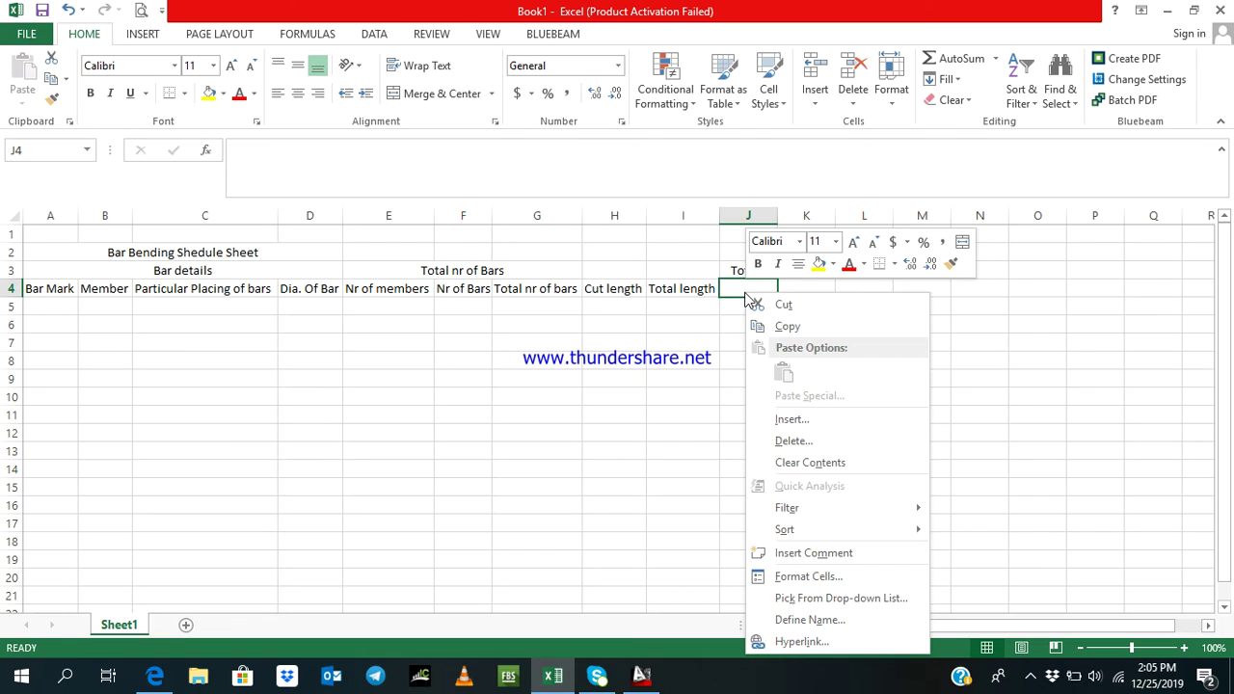
pyautogui.click(781, 577)
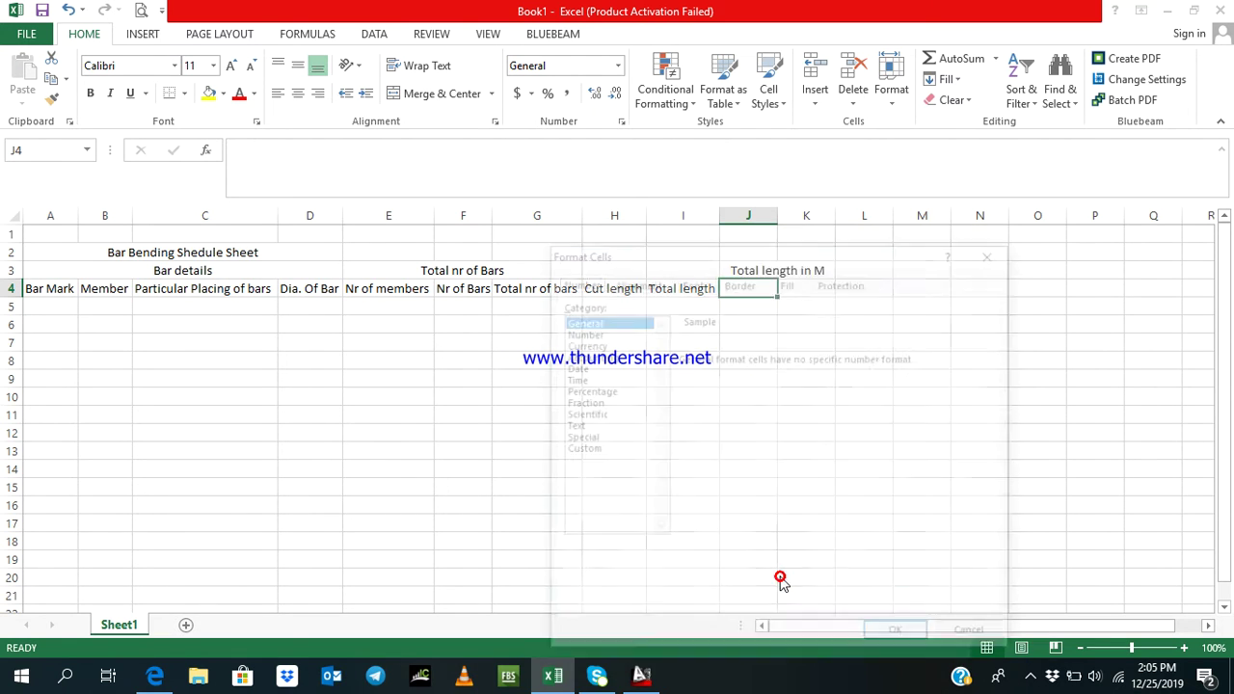
pyautogui.click(585, 451)
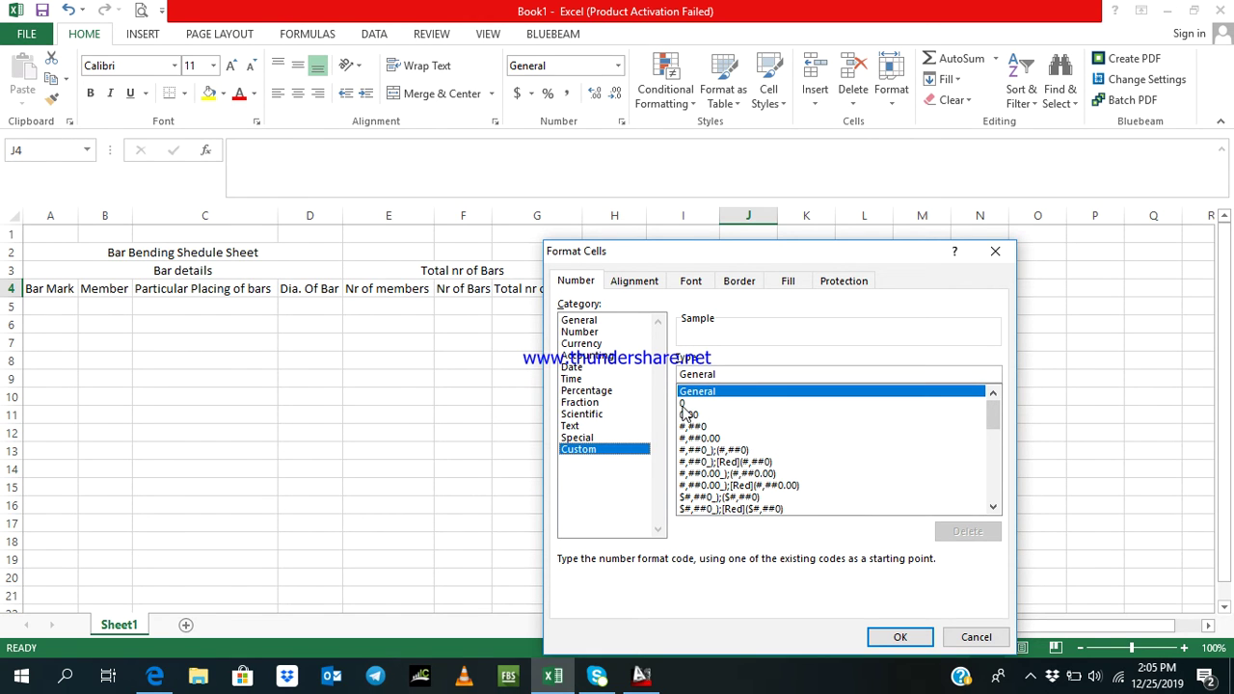
pyautogui.click(690, 414)
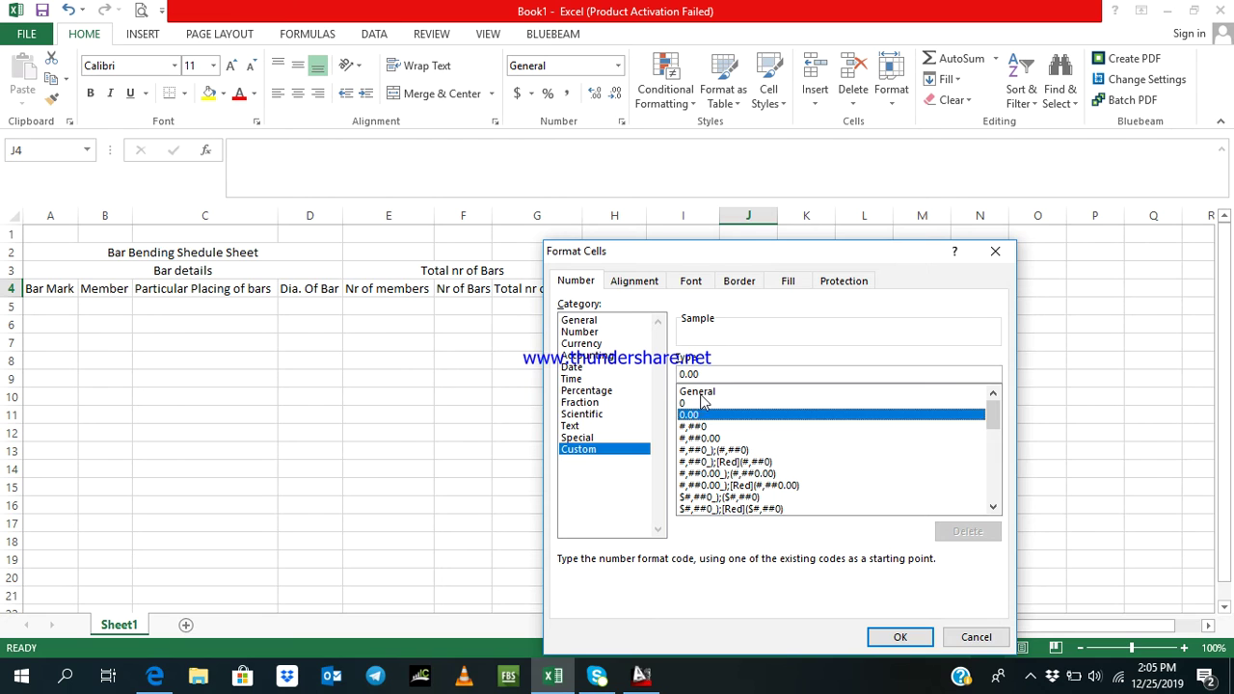
pyautogui.moveTo(699, 372); pyautogui.dragTo(674, 373)
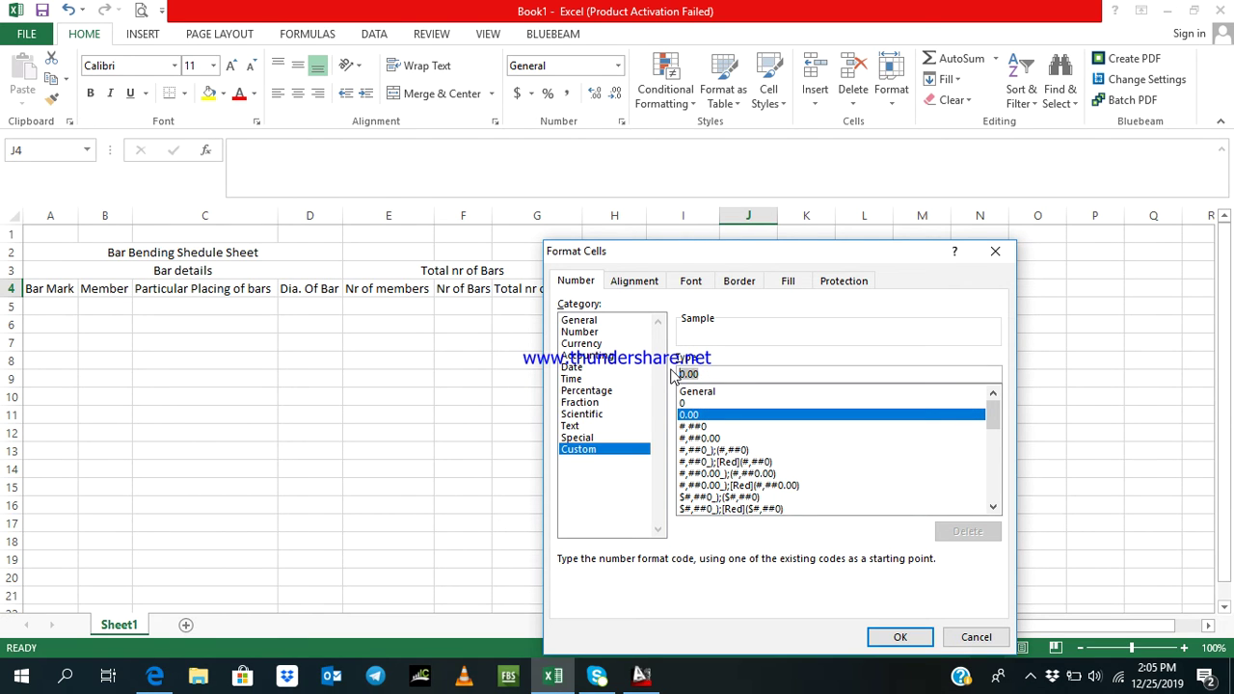
pyautogui.write('#"mm')
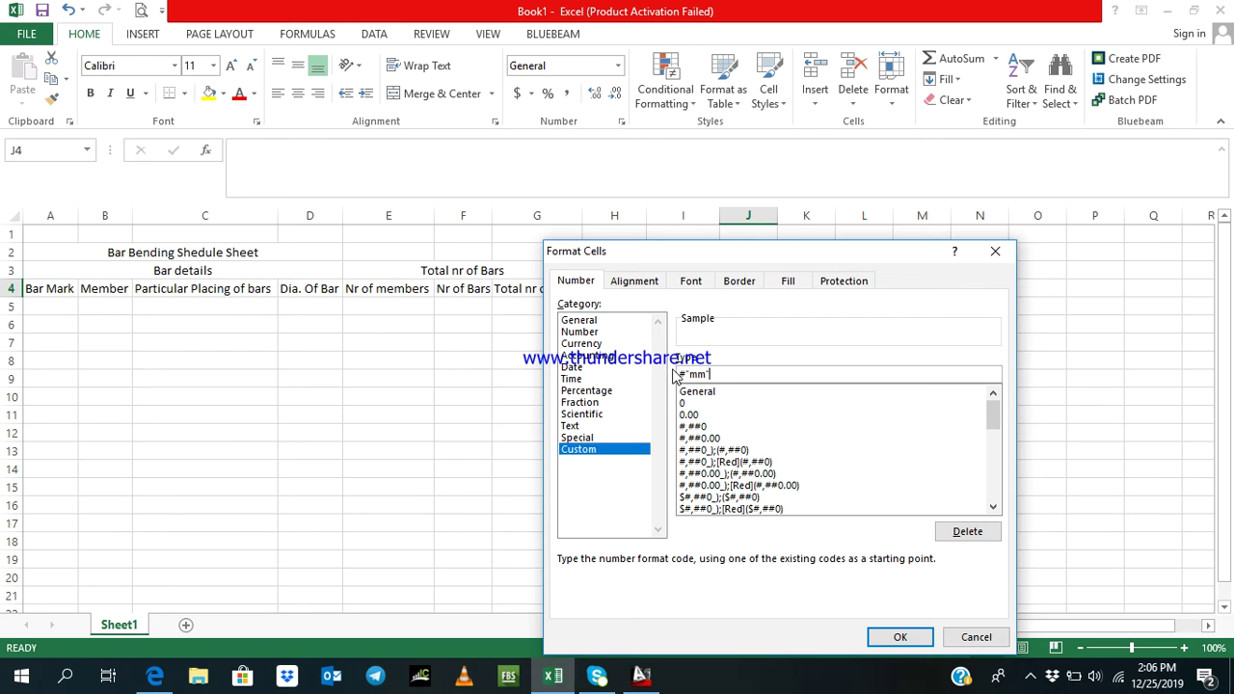
pyautogui.click(897, 637)
# Enter the bar diameter 10 in cell J4
pyautogui.click(763, 289)
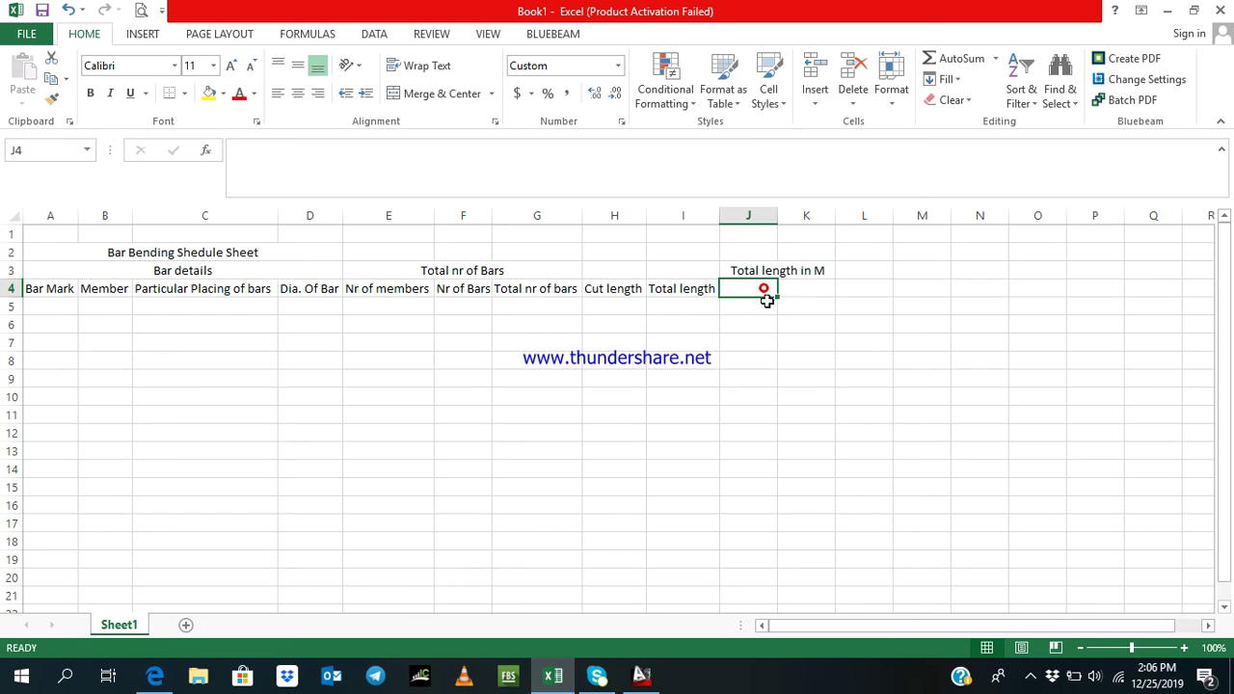
pyautogui.click(806, 396)
pyautogui.click(758, 281)
pyautogui.write('10mm')
pyautogui.click(771, 321)
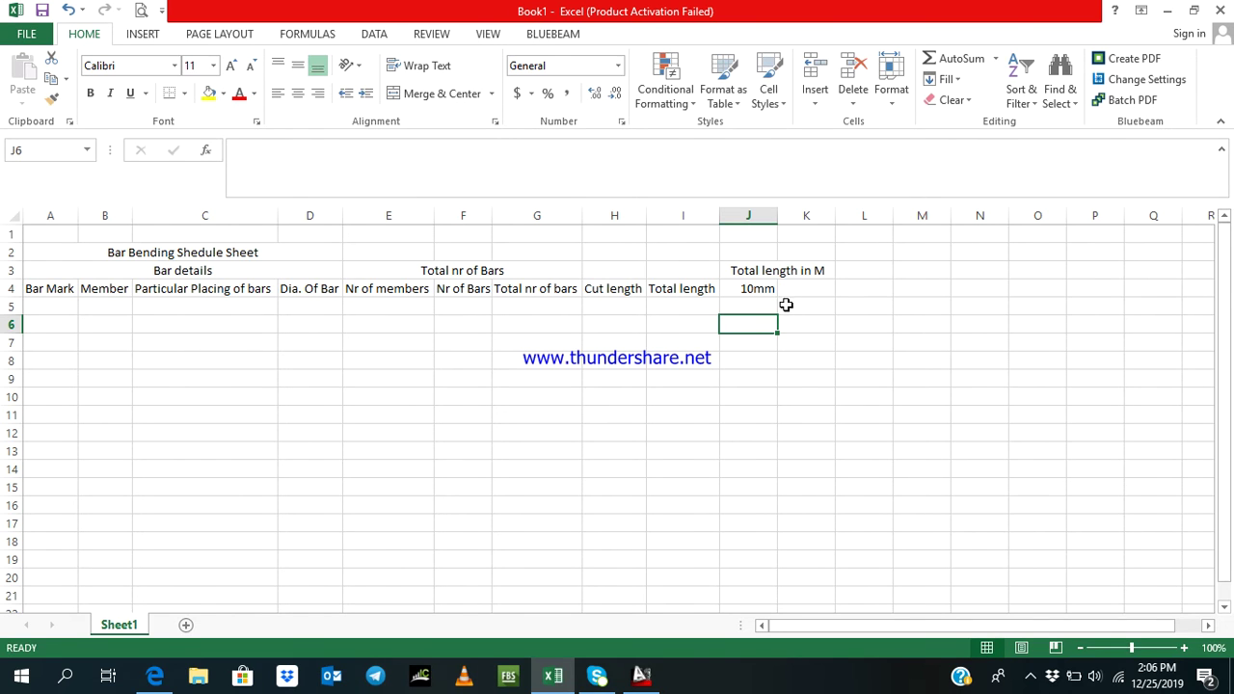
# Enter the bar diameters 12, 16, 20, 25 and 32 across cells K4 to O4
pyautogui.click(796, 289)
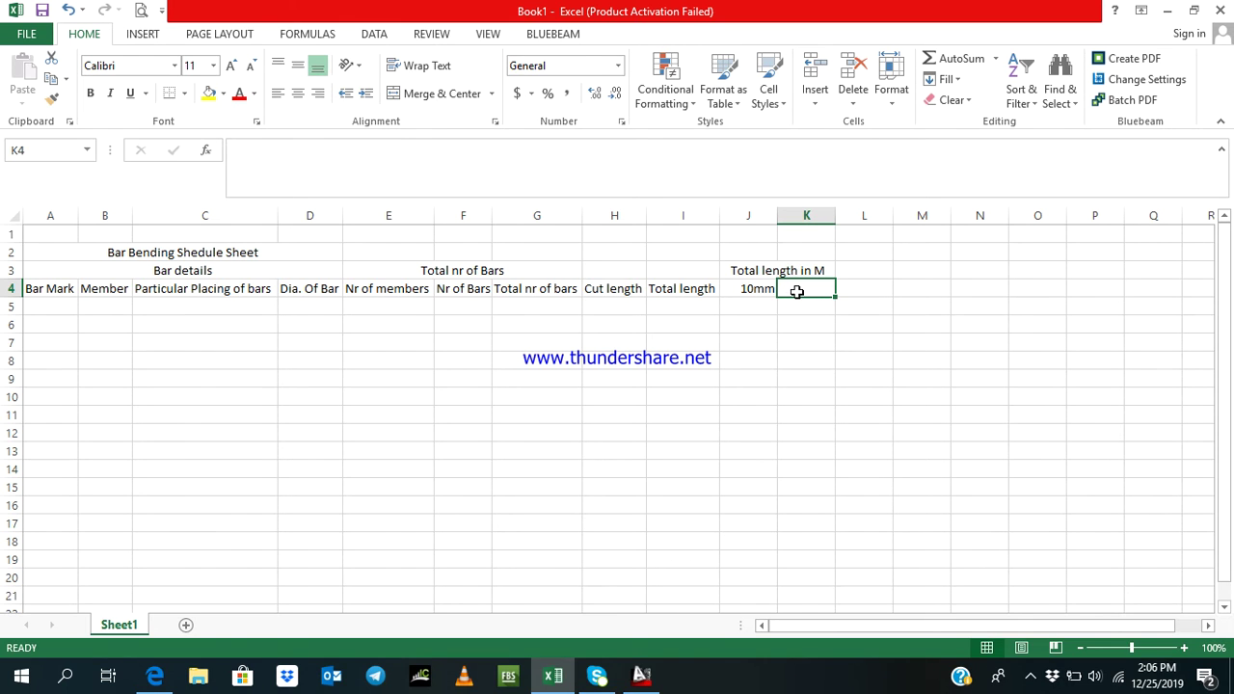
pyautogui.write('12')
pyautogui.click(804, 347)
pyautogui.click(813, 289)
pyautogui.click(880, 288)
pyautogui.write('16')
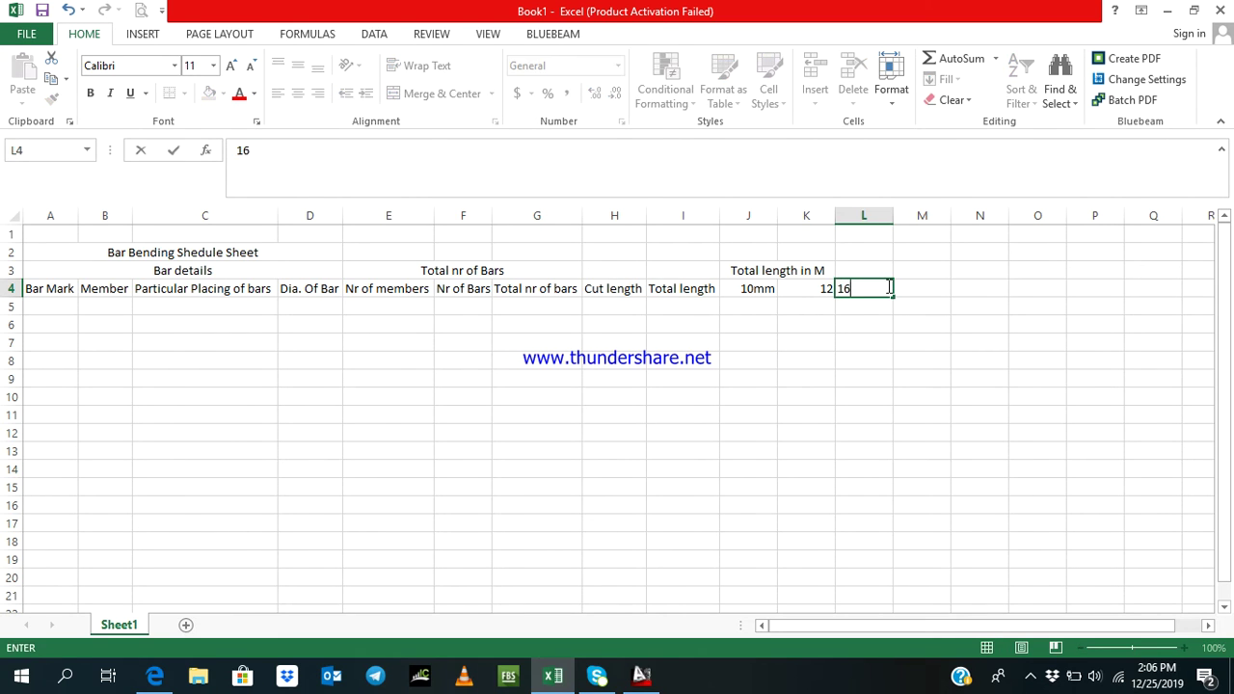
pyautogui.press('Tab')
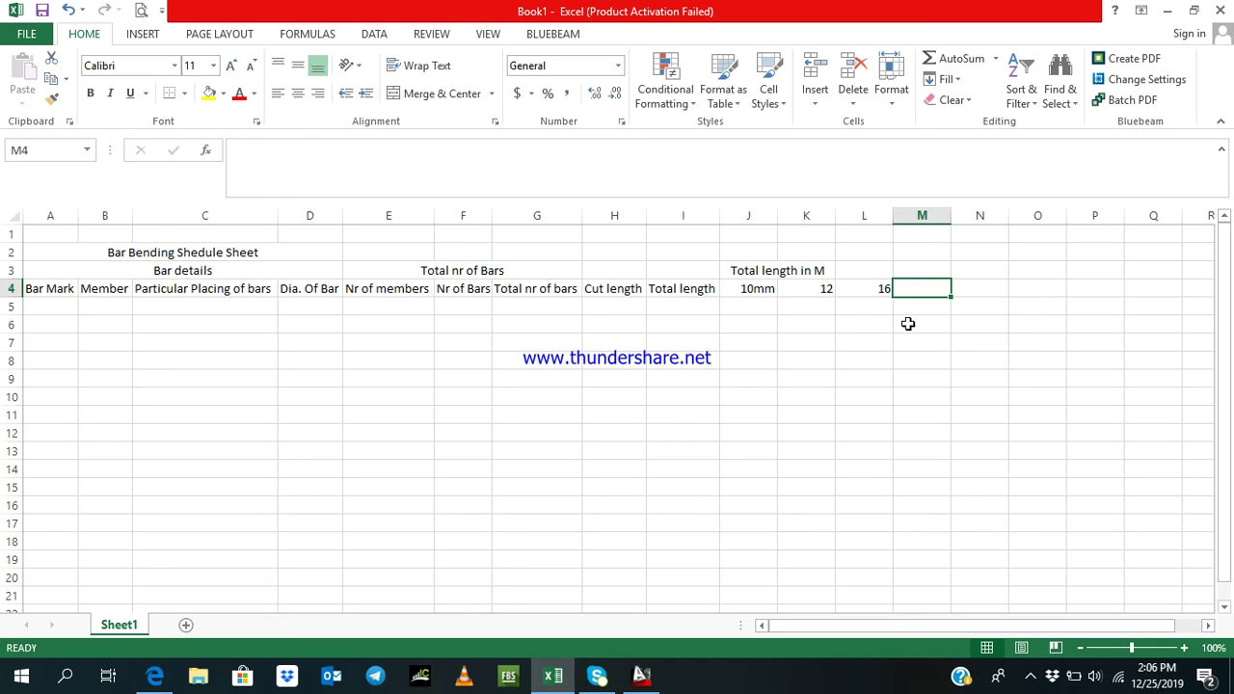
pyautogui.write('20')
pyautogui.press('Tab')
pyautogui.write('25')
pyautogui.press('Tab')
pyautogui.write('32')
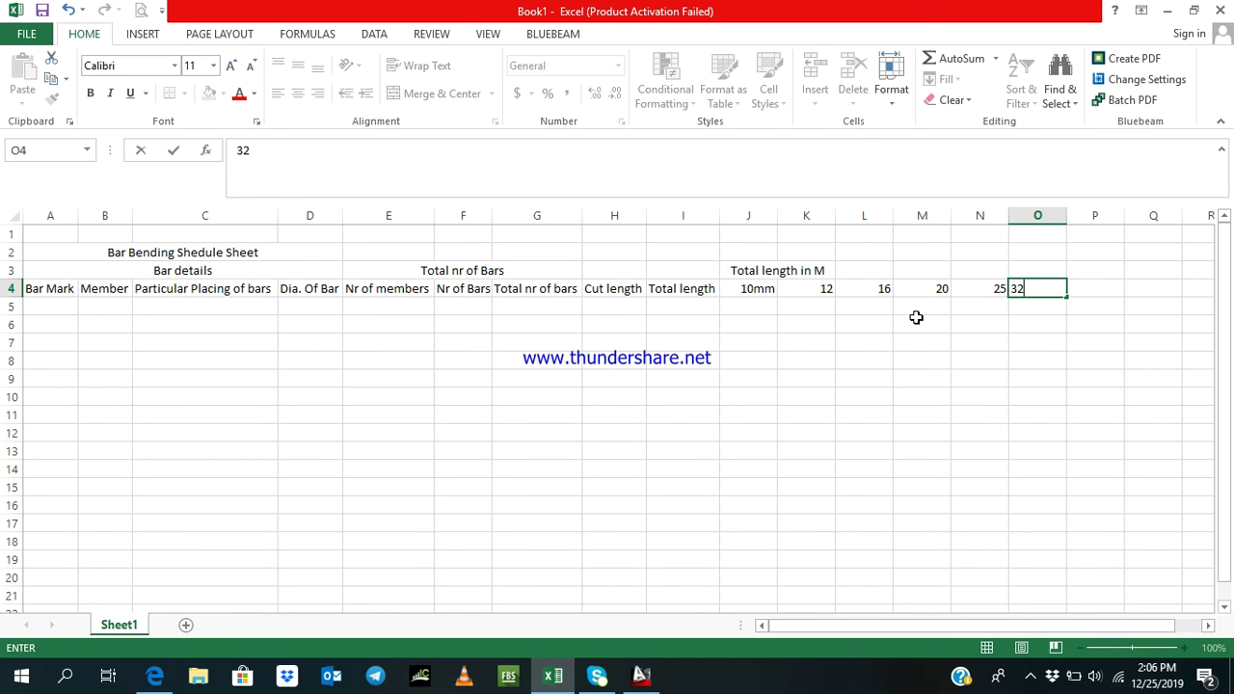
pyautogui.moveTo(915, 310); pyautogui.dragTo(896, 358)
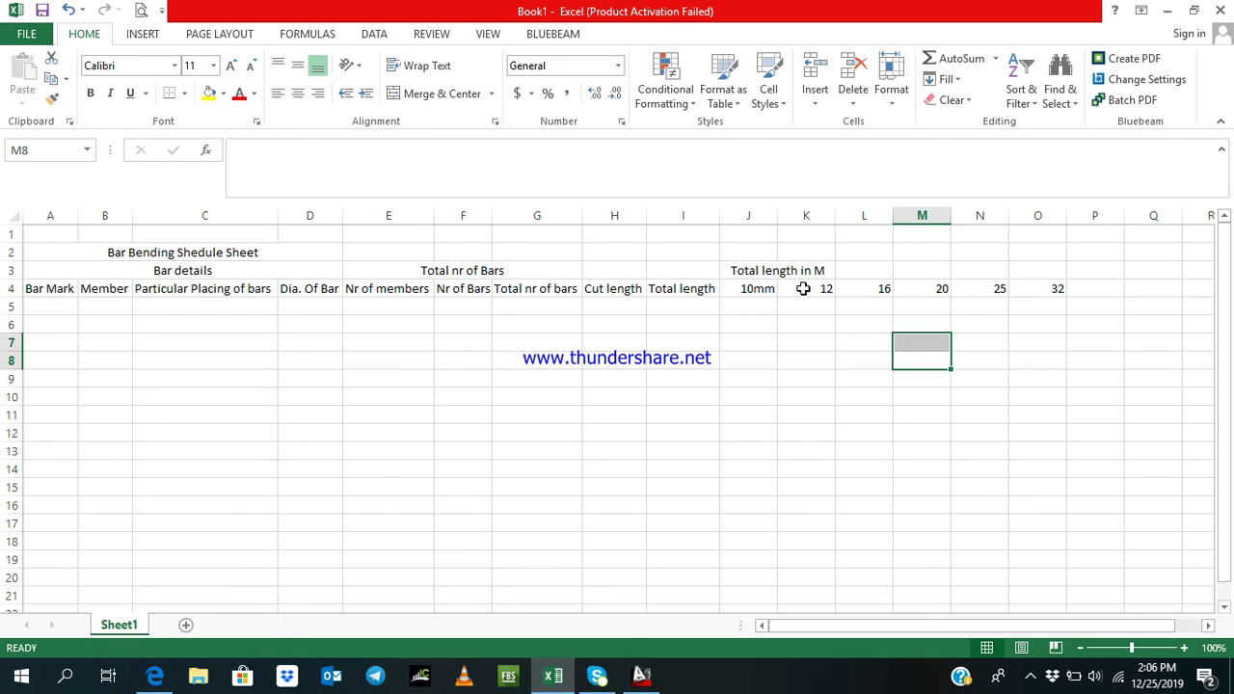
# Copy the millimetre number format from cell J4 onto cells K4 to O4
pyautogui.click(762, 289)
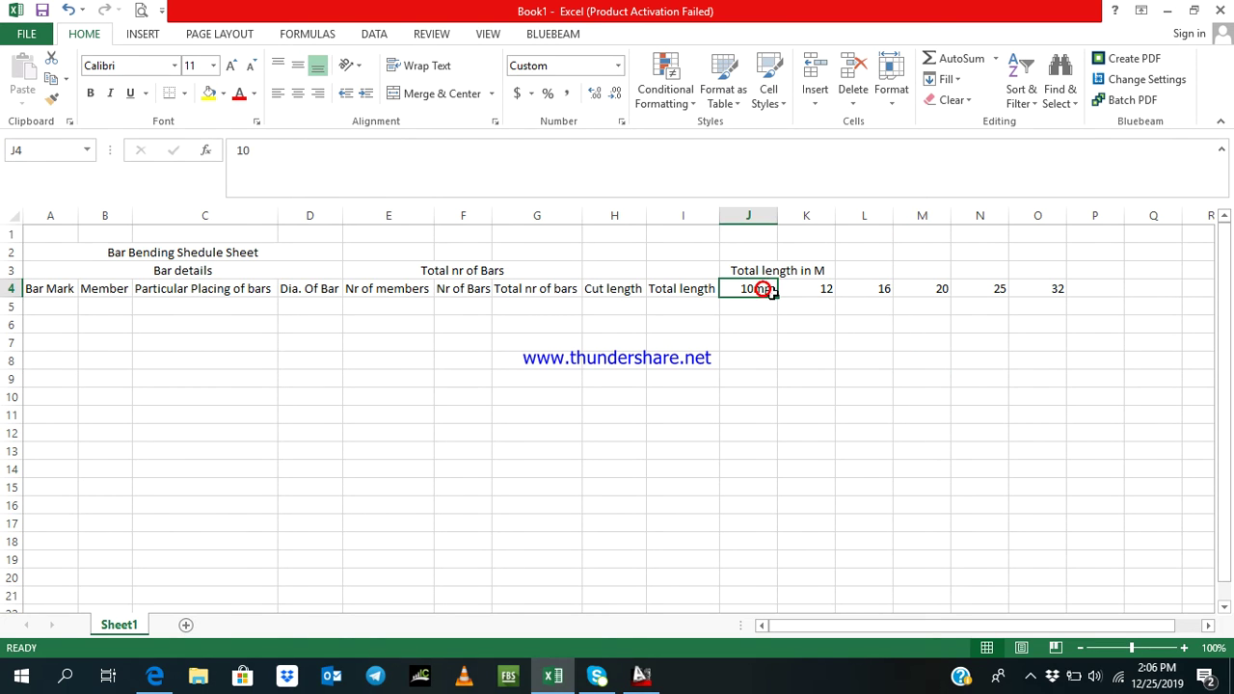
pyautogui.click(53, 99)
pyautogui.click(794, 286)
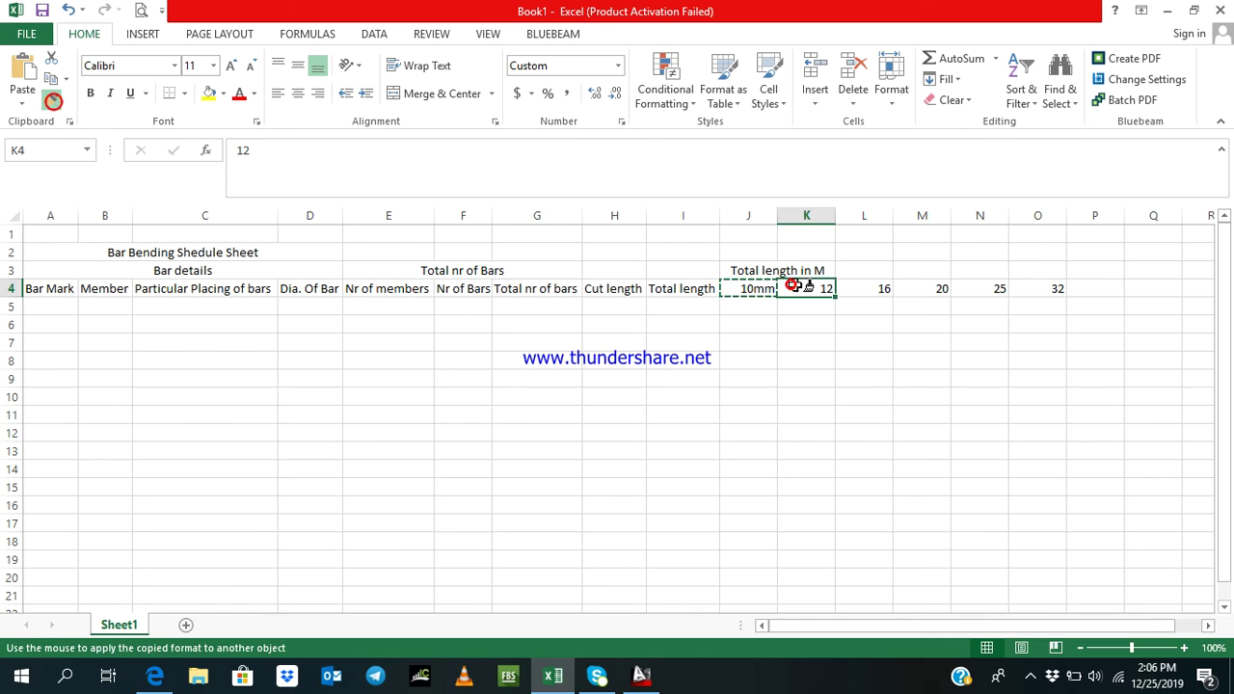
pyautogui.moveTo(795, 286); pyautogui.dragTo(1024, 286)
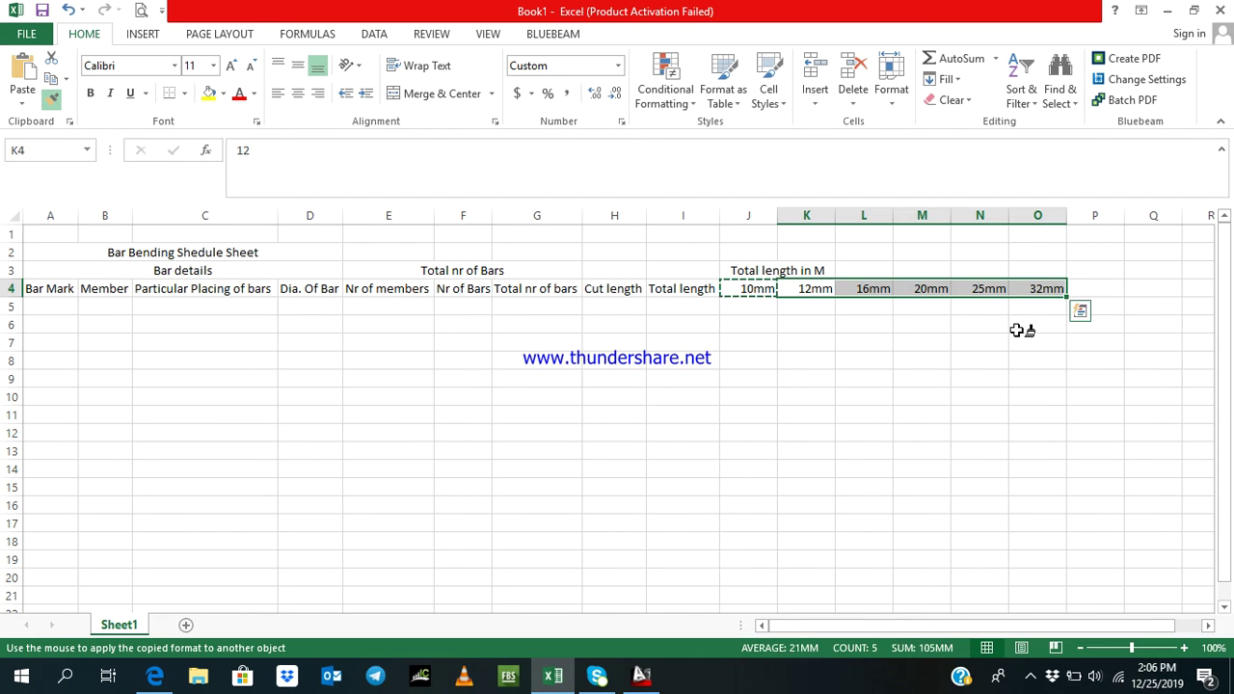
pyautogui.moveTo(1000, 378); pyautogui.dragTo(990, 369)
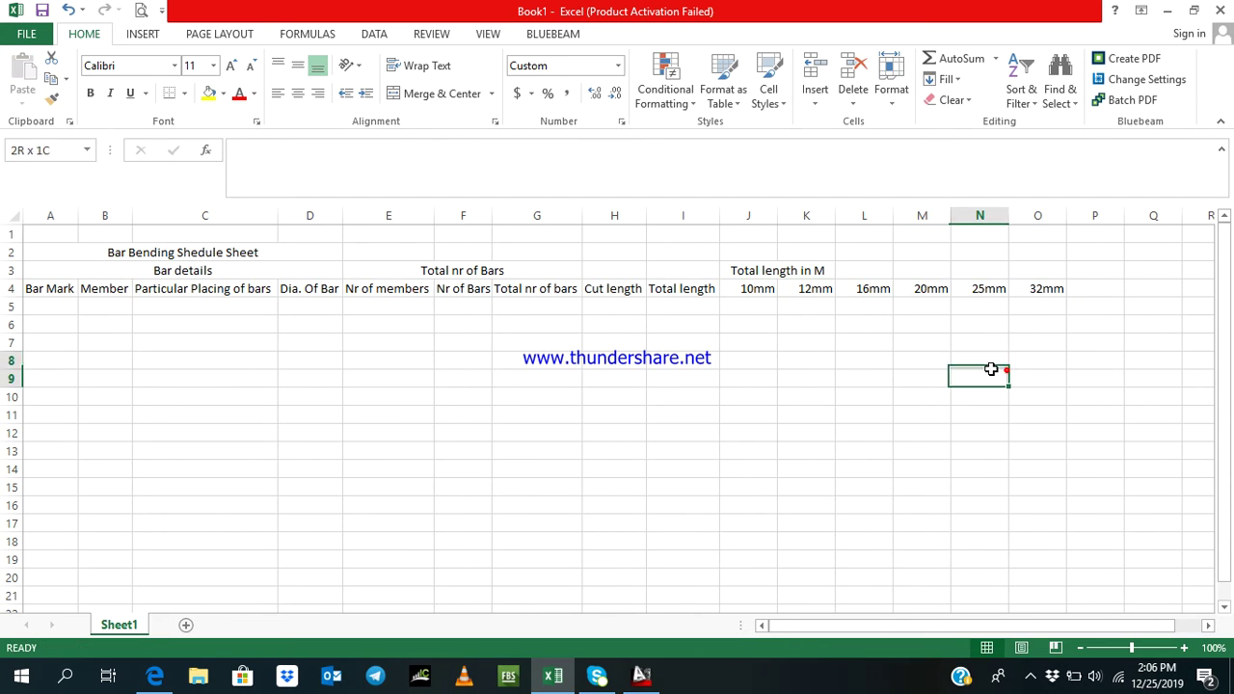
pyautogui.click(818, 285)
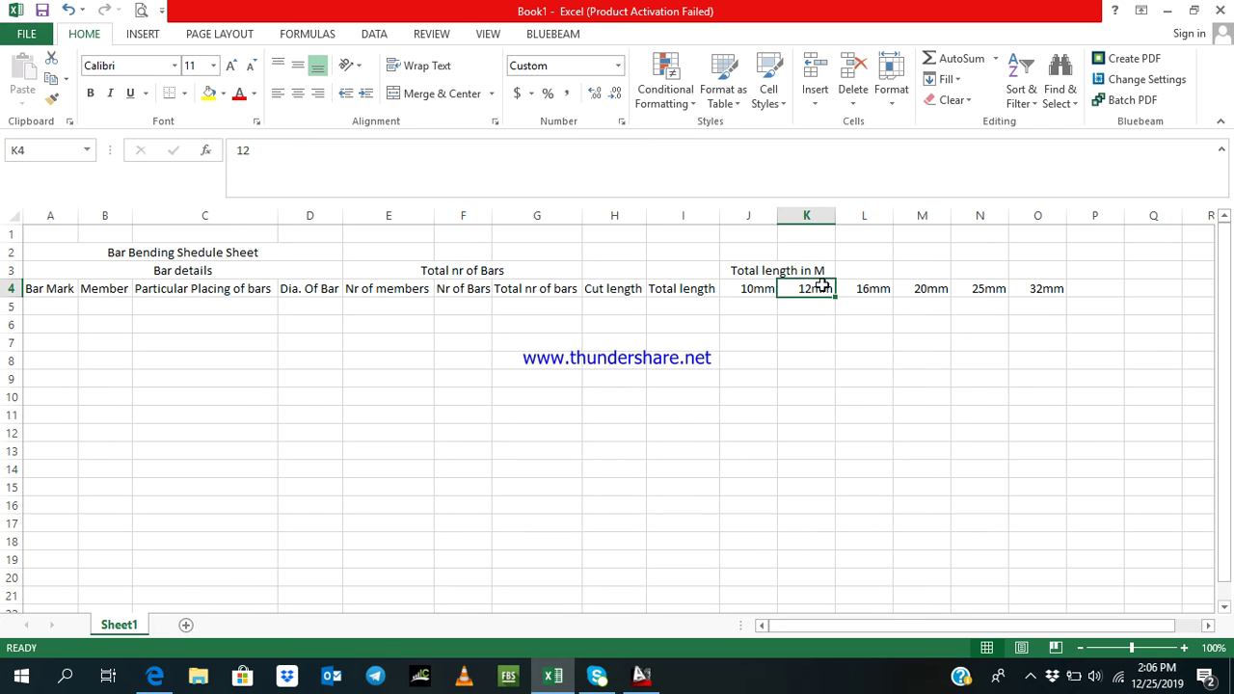
pyautogui.click(821, 285)
pyautogui.click(821, 357)
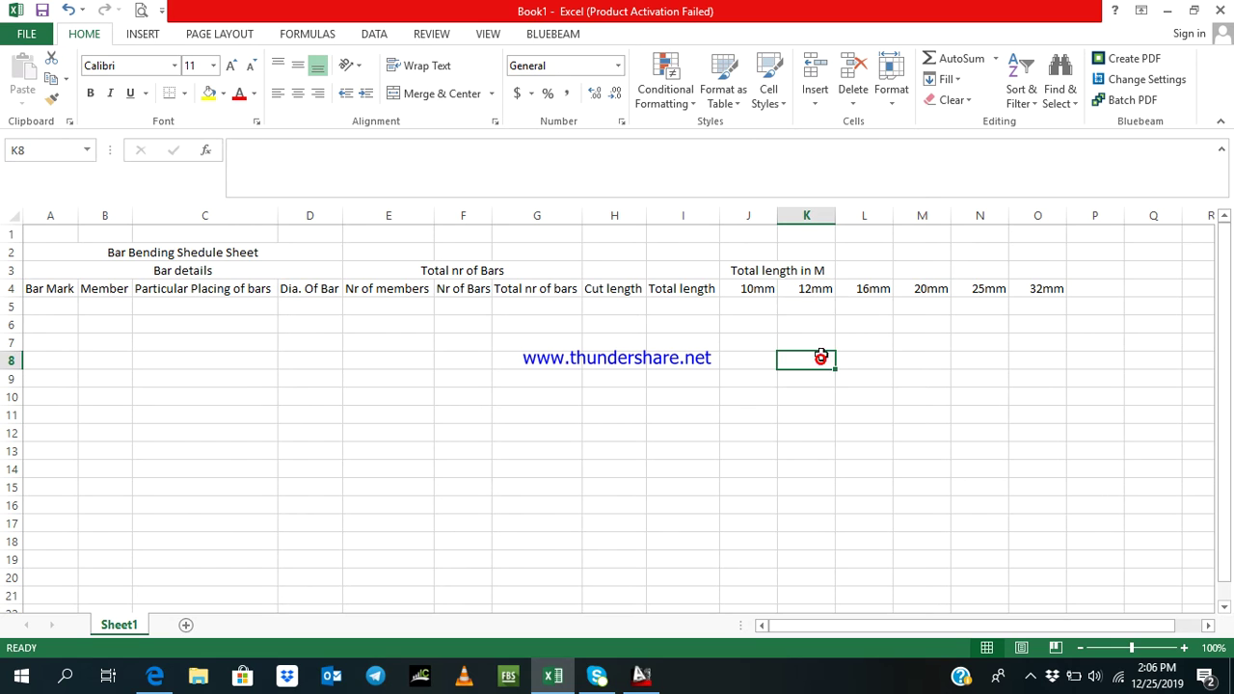
# Clear cell J4 and re-enter the bar diameter 10
pyautogui.click(763, 290)
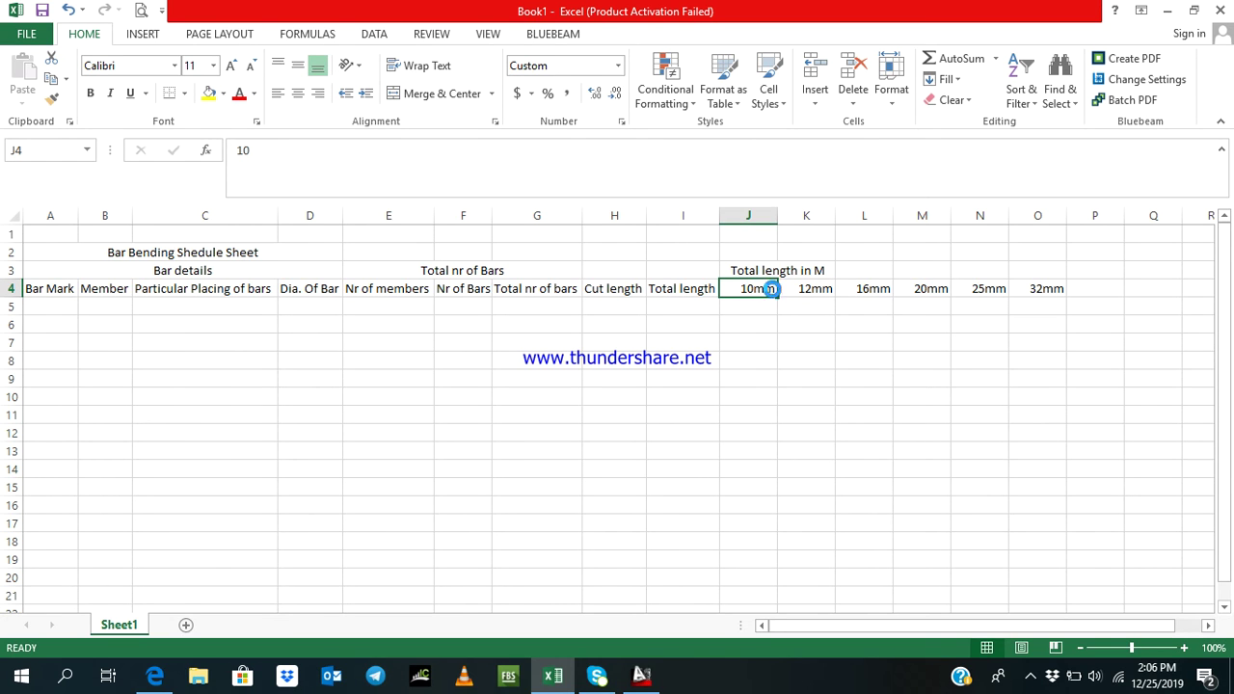
pyautogui.press('Delete')
pyautogui.write('10')
pyautogui.click(785, 341)
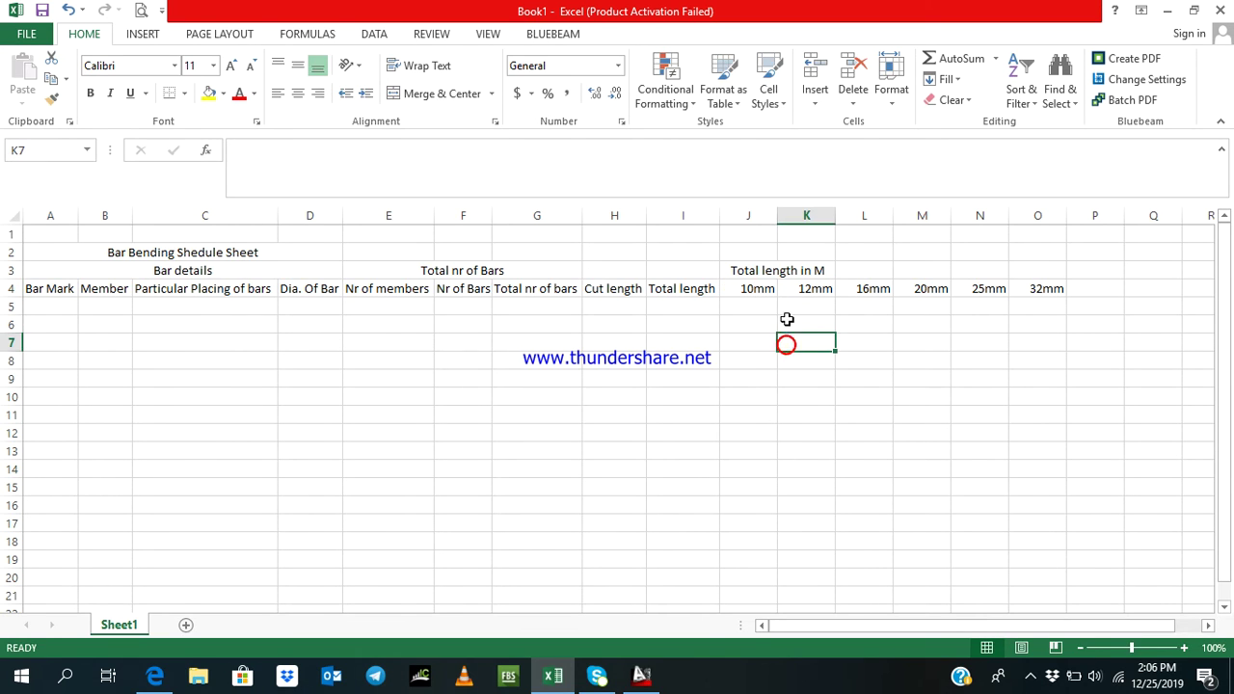
# Delete the bar diameters 16, 20, 25 and 32 from cells L4 to O4
pyautogui.click(753, 269)
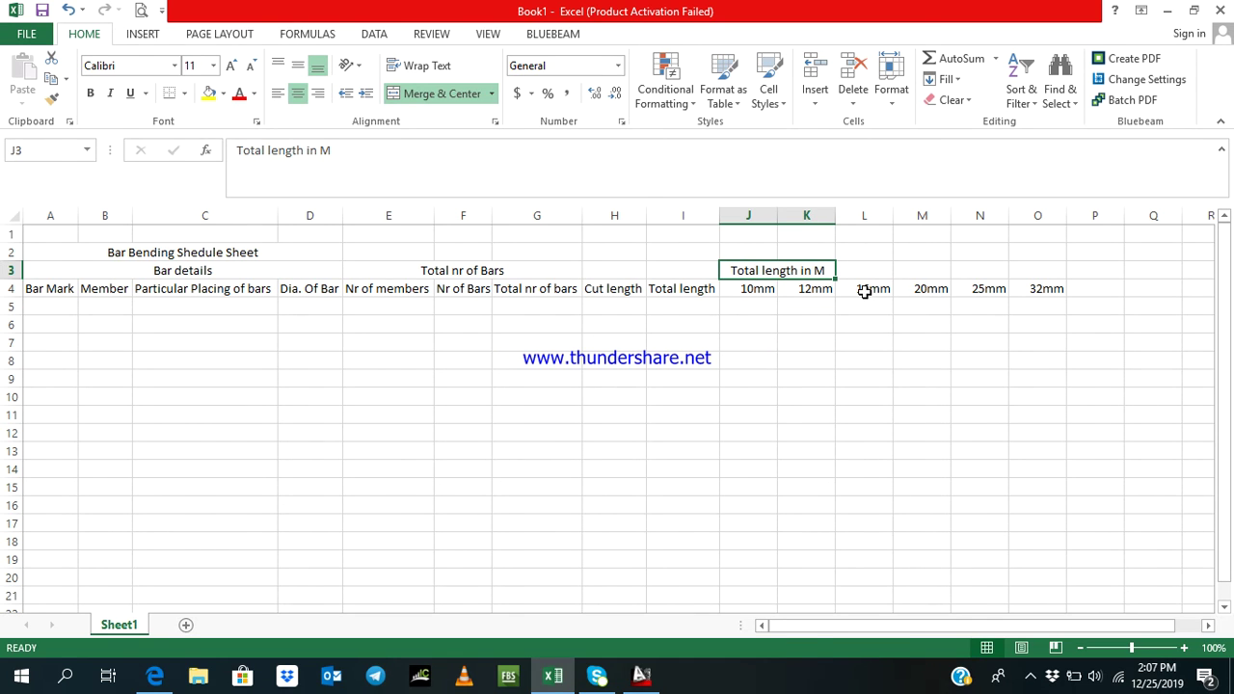
pyautogui.moveTo(864, 292); pyautogui.dragTo(1029, 288)
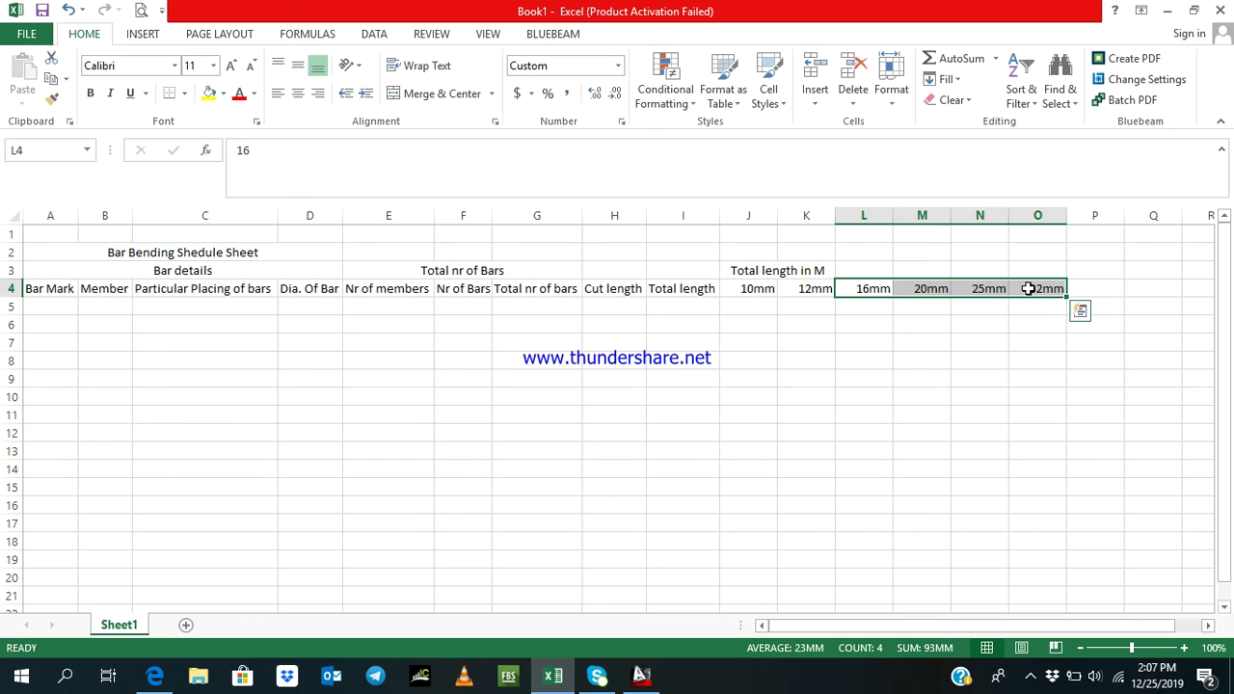
pyautogui.press('Delete')
pyautogui.click(515, 401)
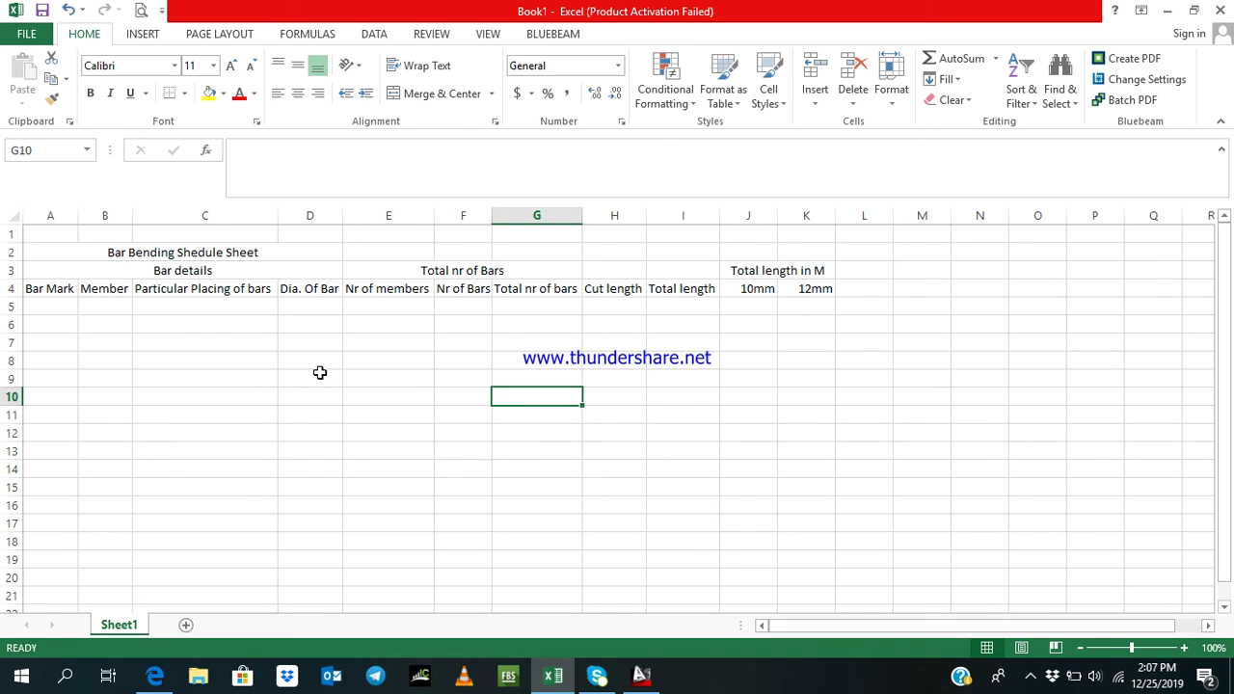
# Set a medium solid line as the outer border on all four sides of the range A3:K14
pyautogui.click(320, 396)
pyautogui.click(58, 270)
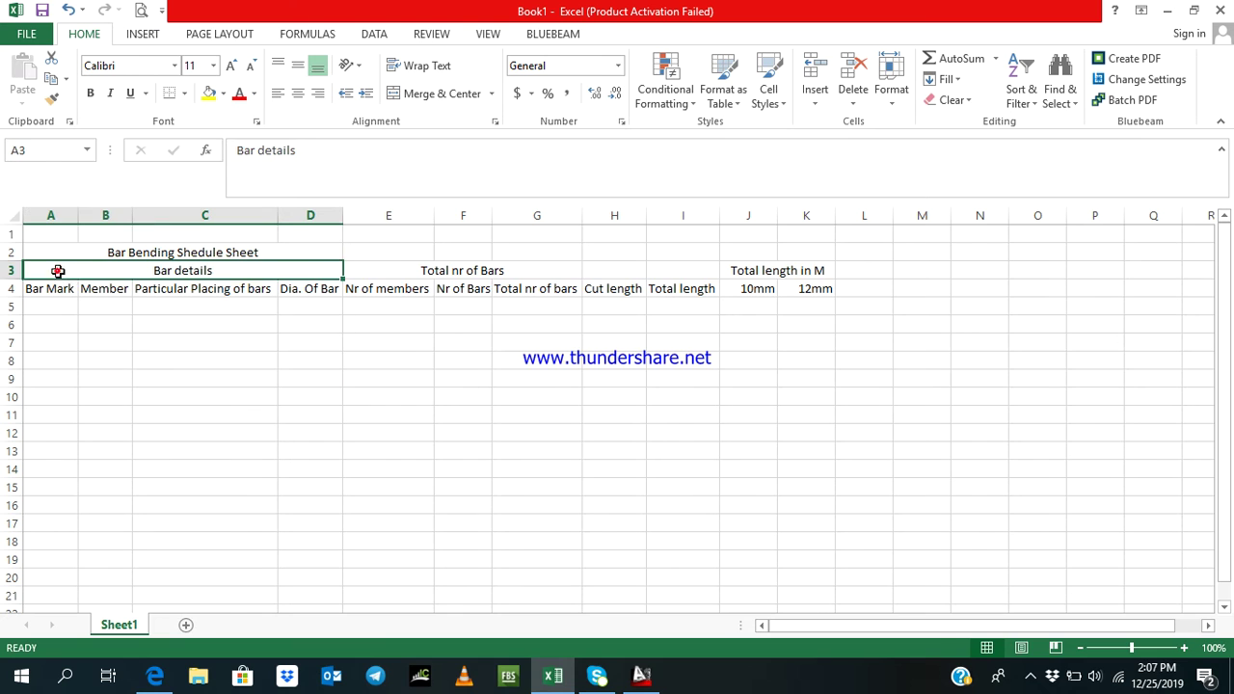
pyautogui.moveTo(58, 271); pyautogui.dragTo(793, 465)
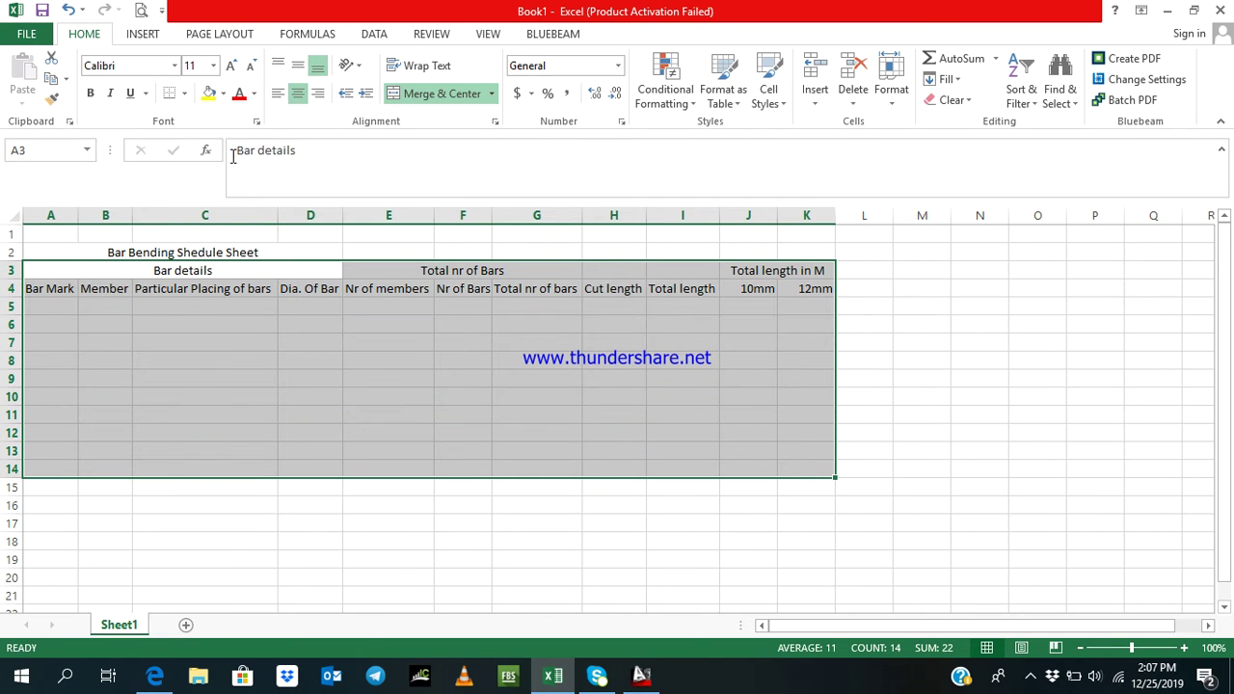
pyautogui.click(183, 92)
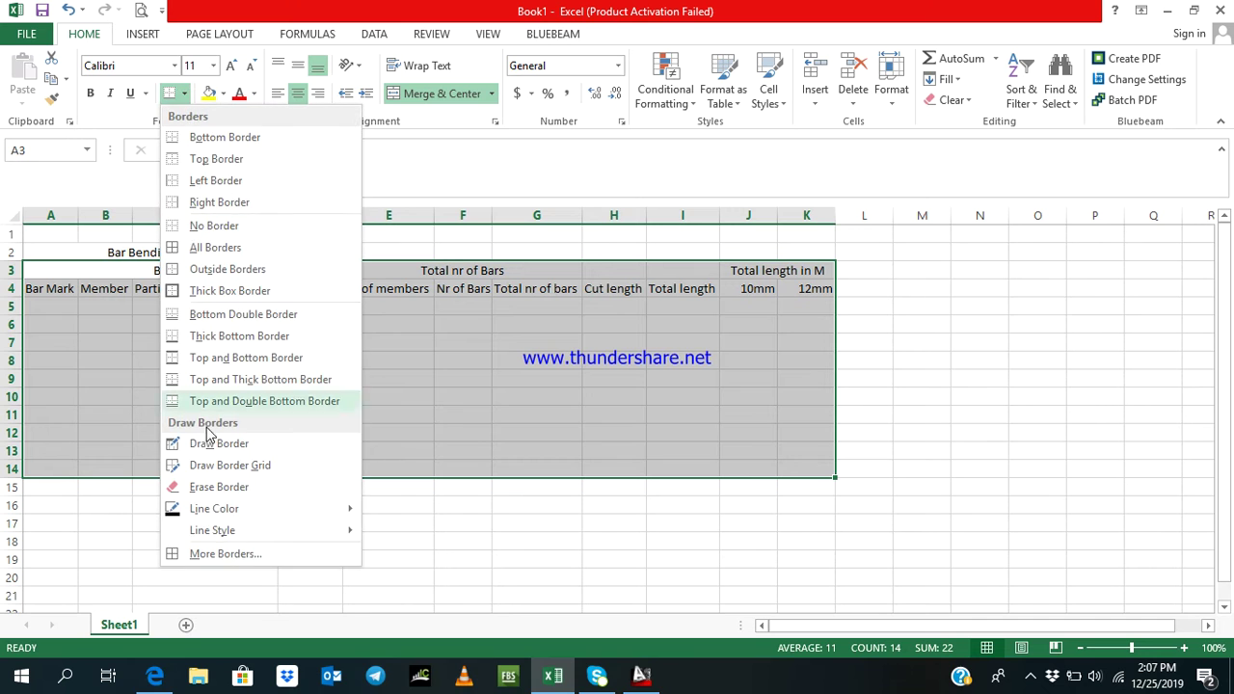
pyautogui.click(248, 557)
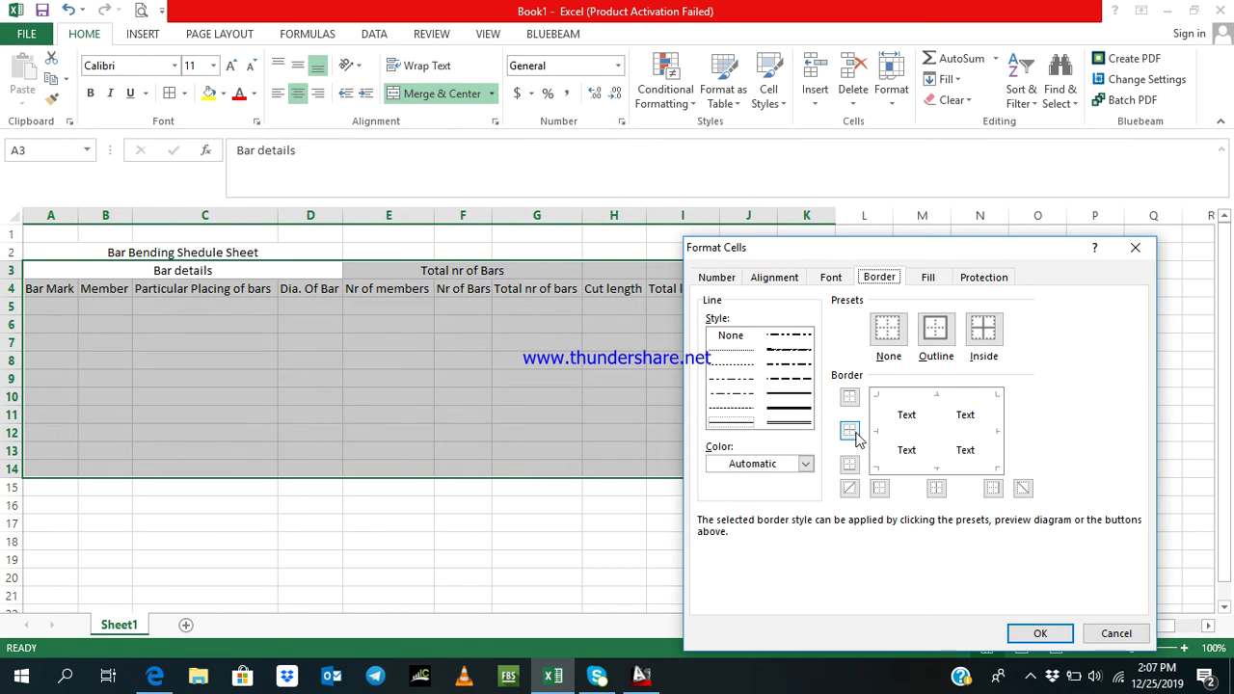
pyautogui.click(785, 395)
pyautogui.click(783, 393)
pyautogui.click(878, 414)
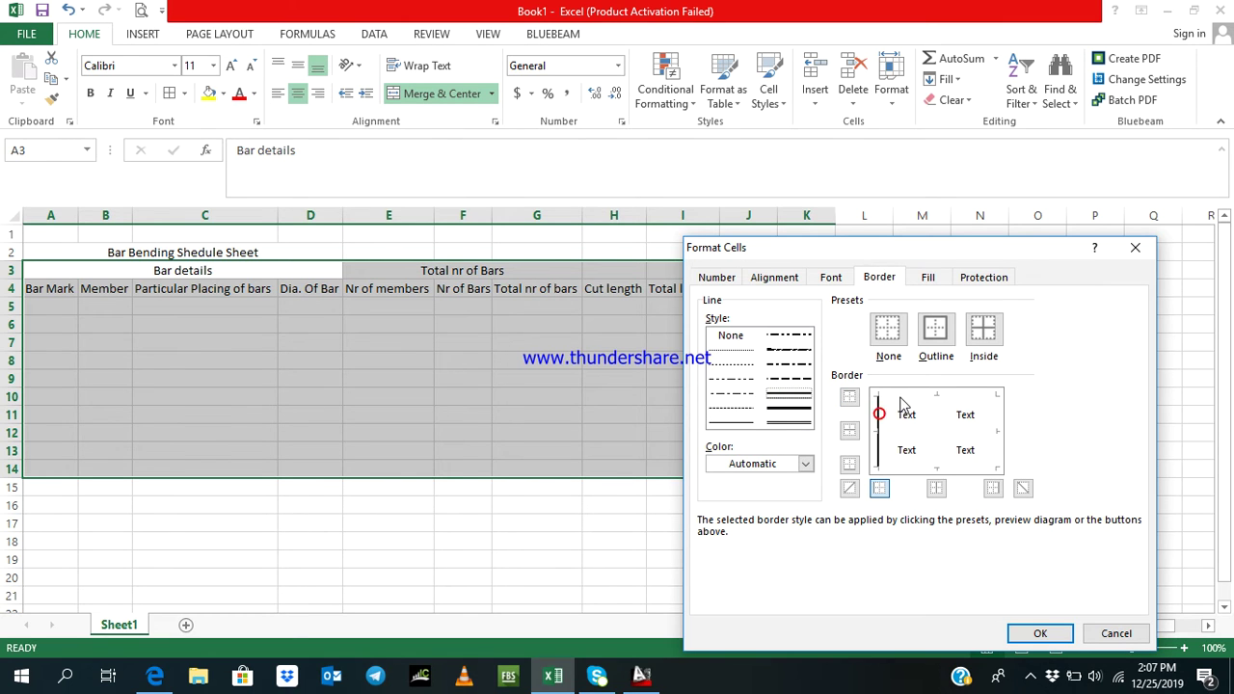
pyautogui.click(902, 396)
pyautogui.click(993, 435)
pyautogui.click(944, 465)
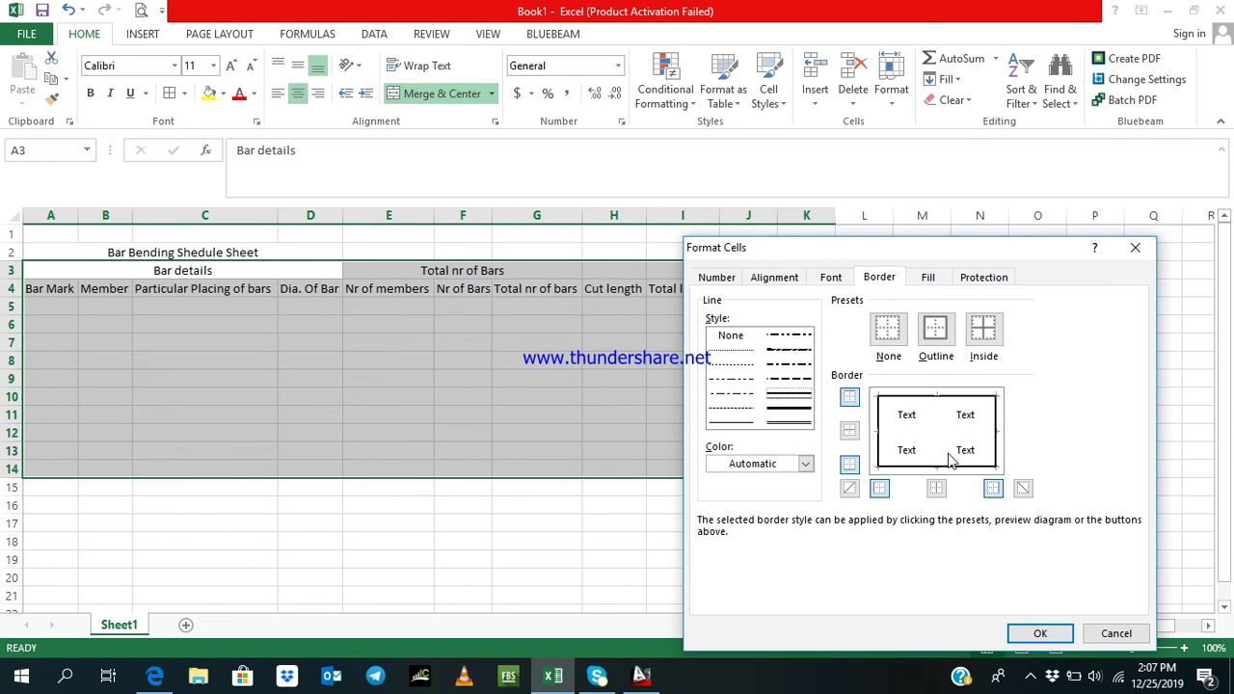
# Add fine dotted horizontal and vertical inside borders to the range A3:K14 and apply the border settings
pyautogui.click(738, 351)
pyautogui.click(919, 433)
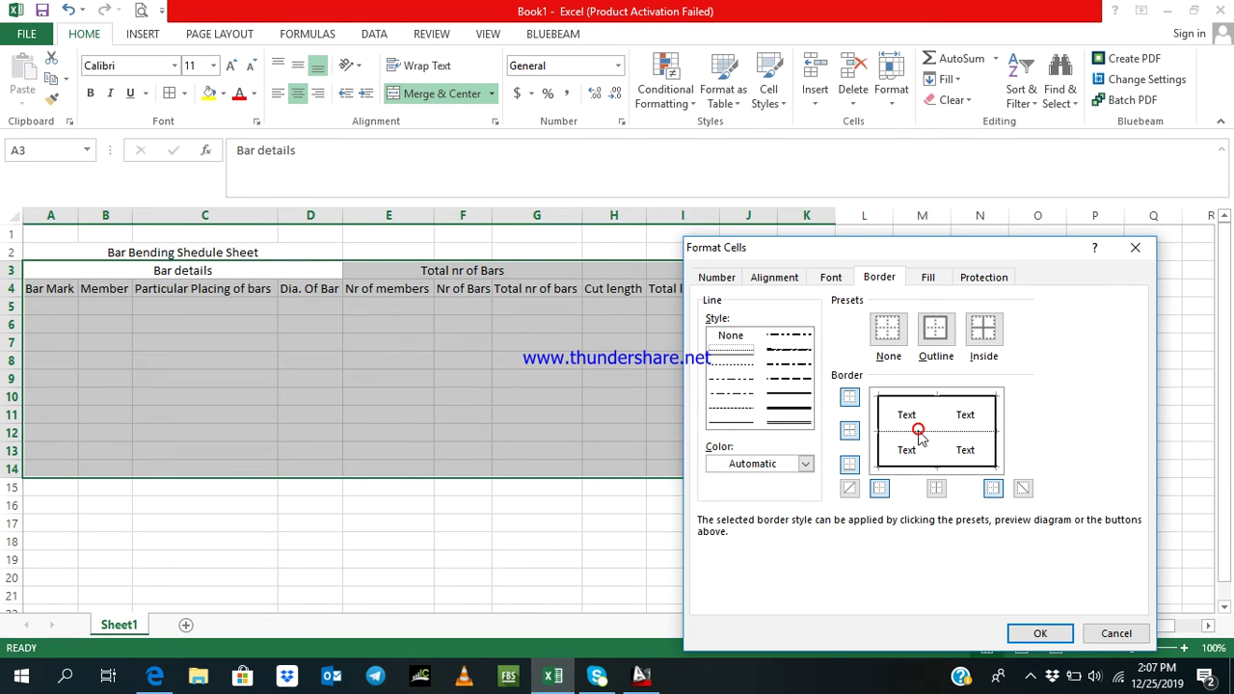
pyautogui.click(941, 429)
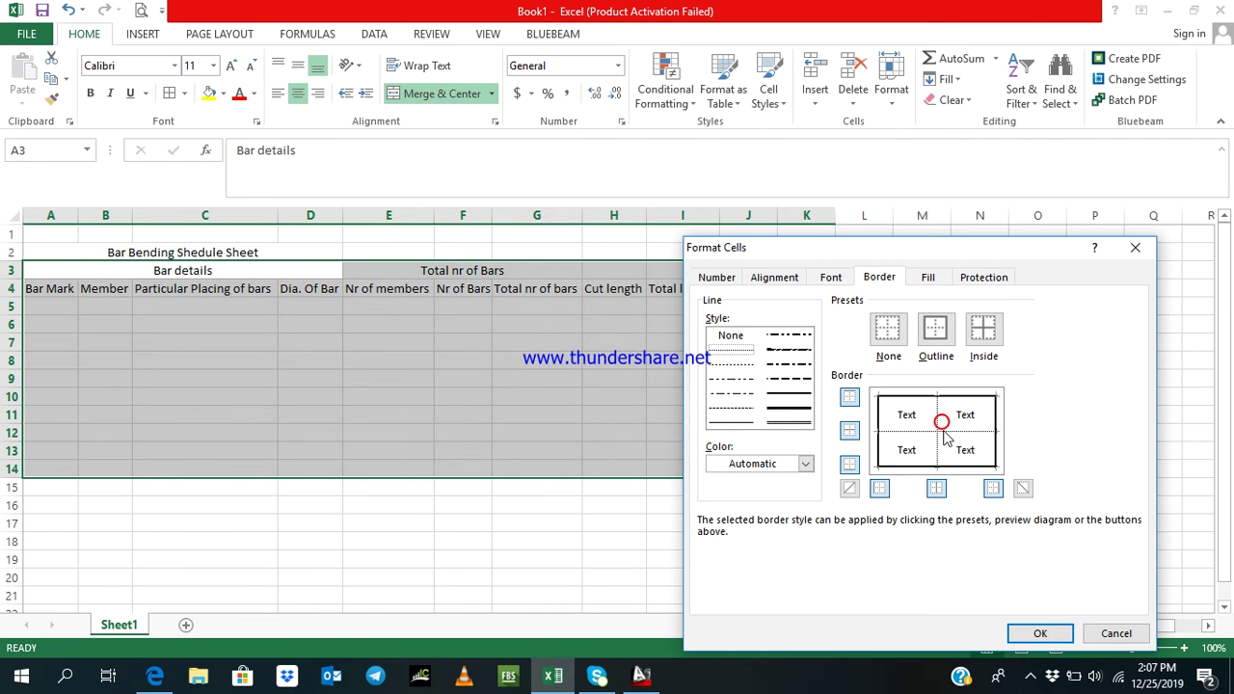
pyautogui.click(1029, 629)
pyautogui.click(942, 489)
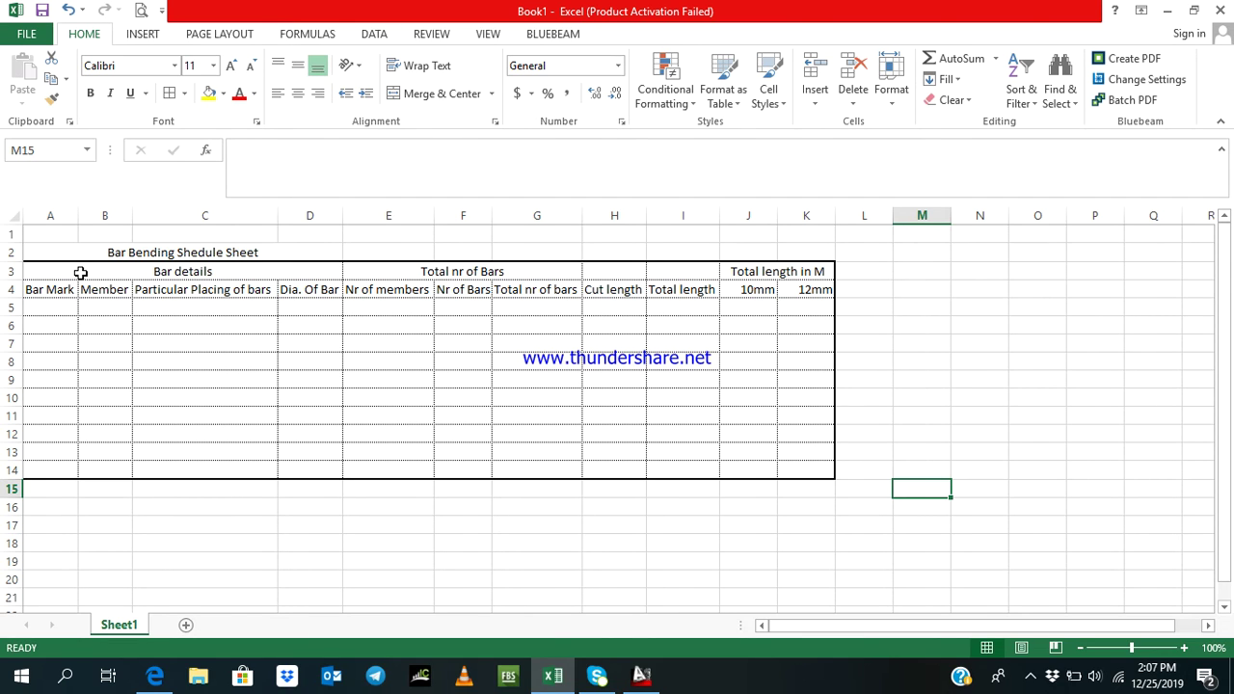
# Apply a medium solid bottom border beneath the heading rows A3:K4
pyautogui.moveTo(81, 272); pyautogui.dragTo(760, 293)
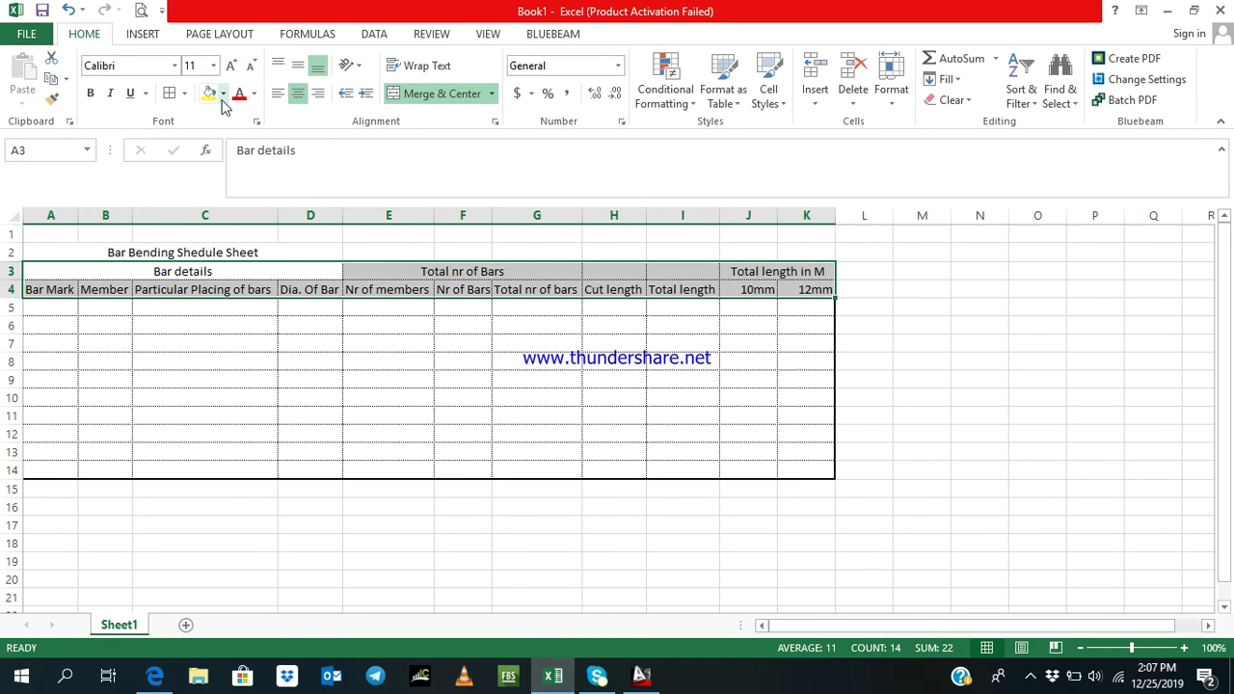
pyautogui.click(185, 94)
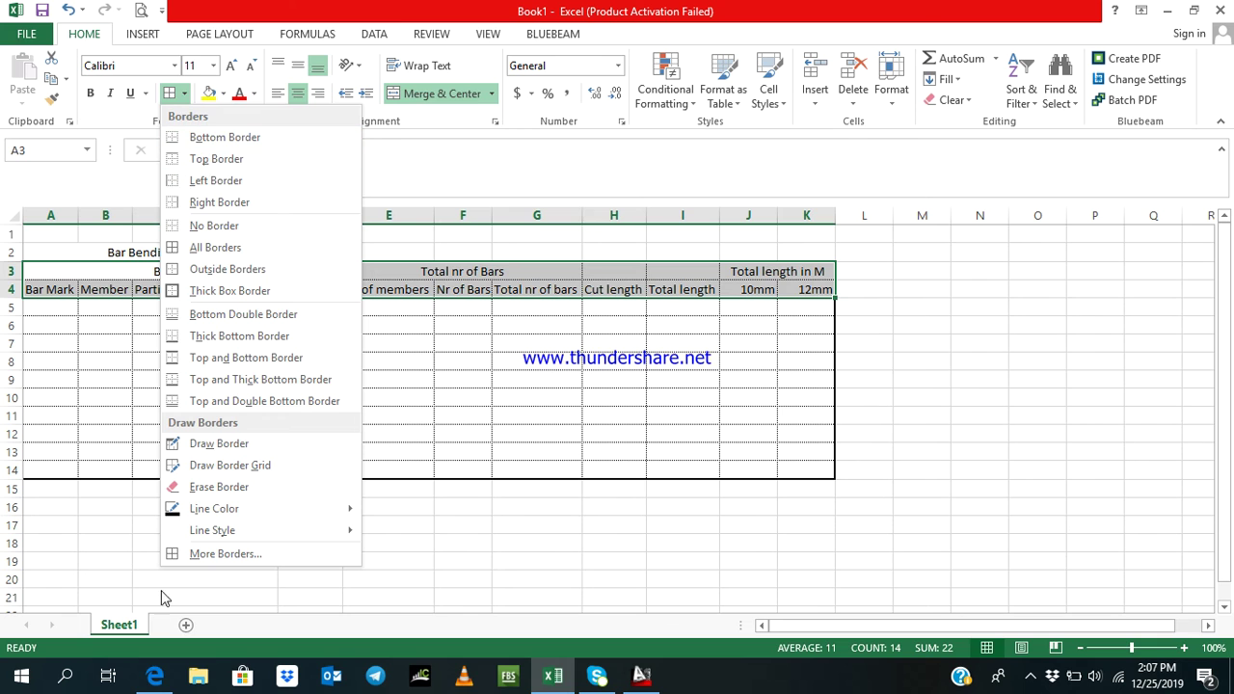
pyautogui.click(190, 555)
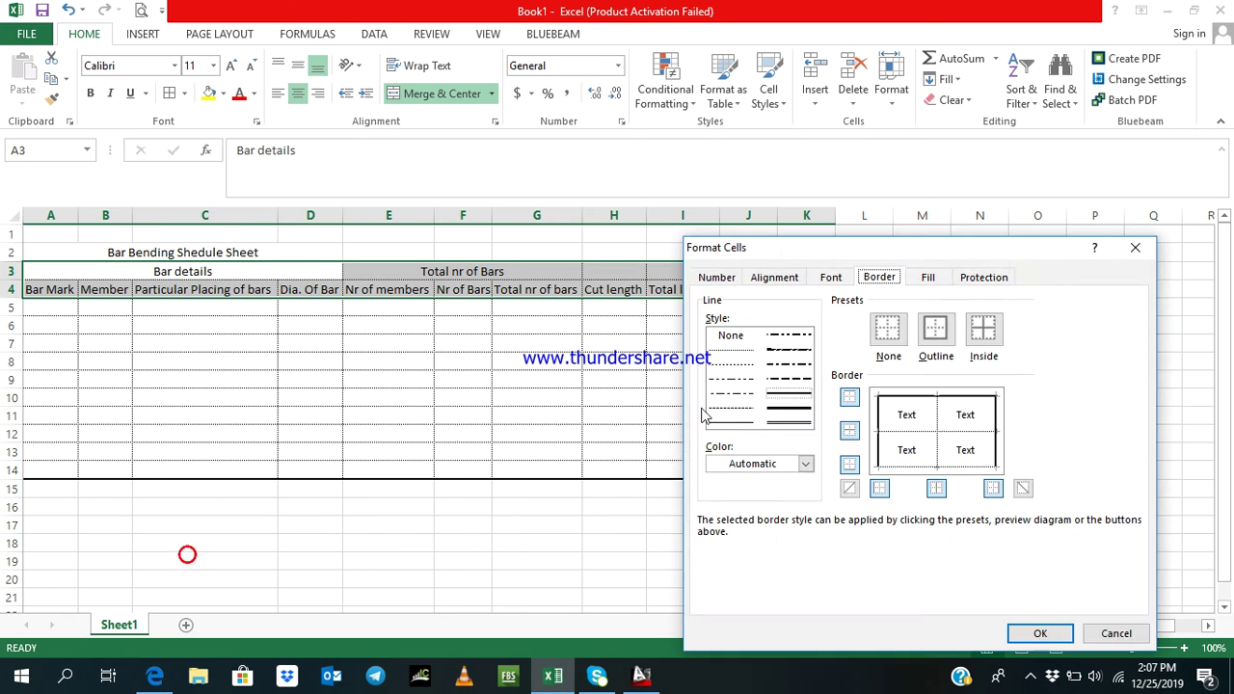
pyautogui.click(916, 468)
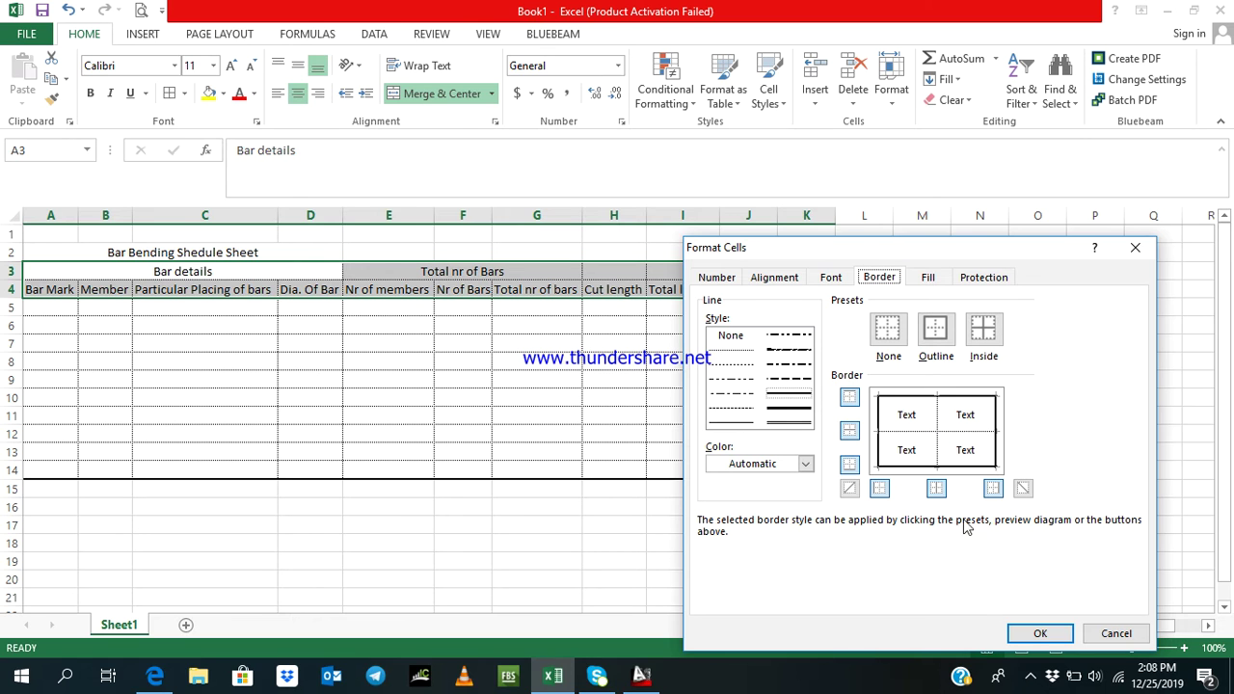
pyautogui.click(1022, 634)
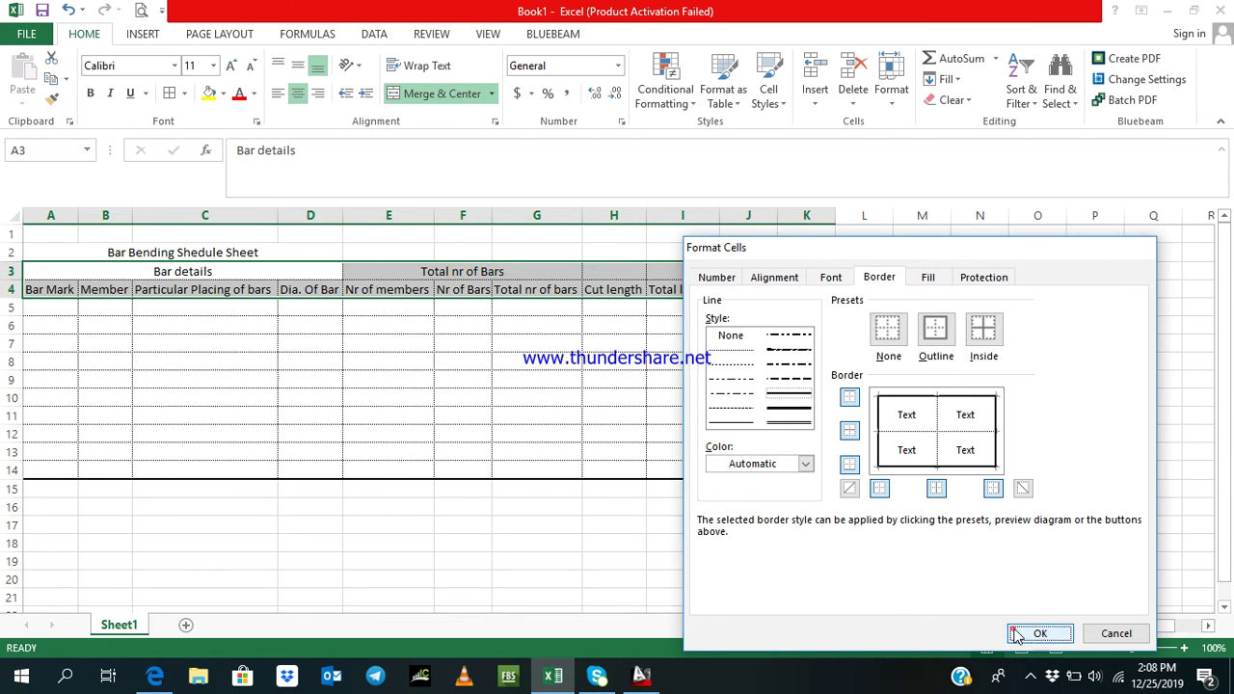
pyautogui.click(296, 372)
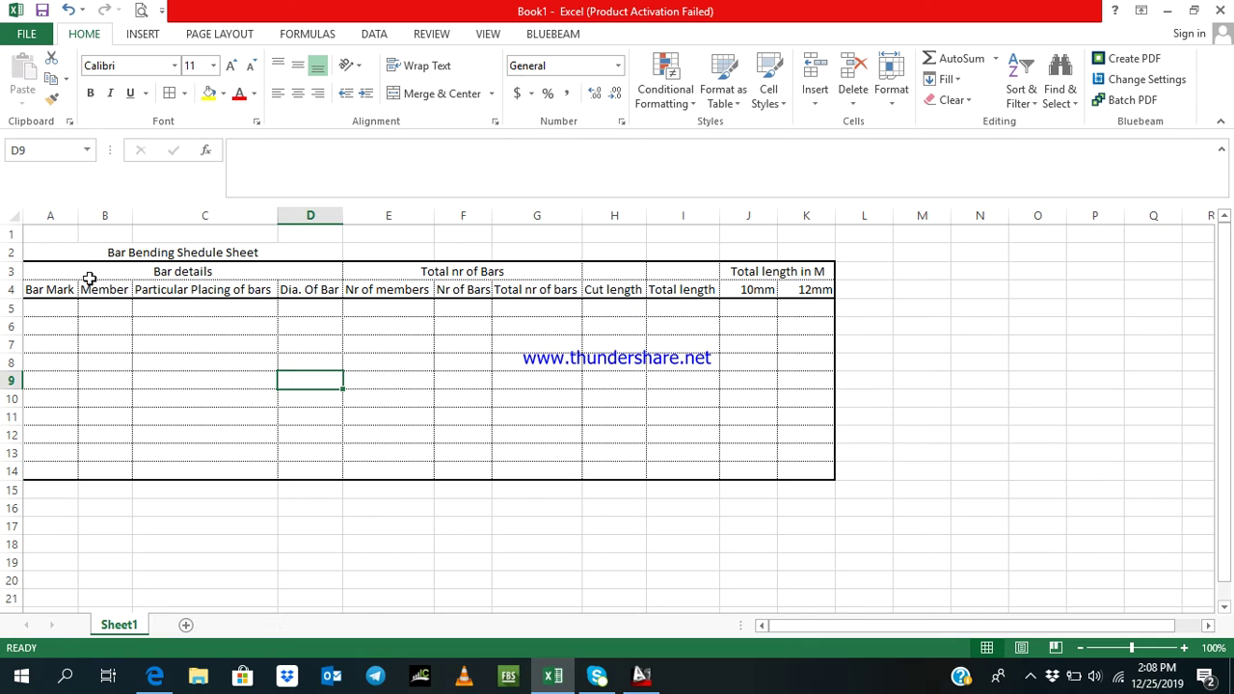
# Make the group and column headings in A3:K4 bold
pyautogui.moveTo(83, 271); pyautogui.dragTo(780, 291)
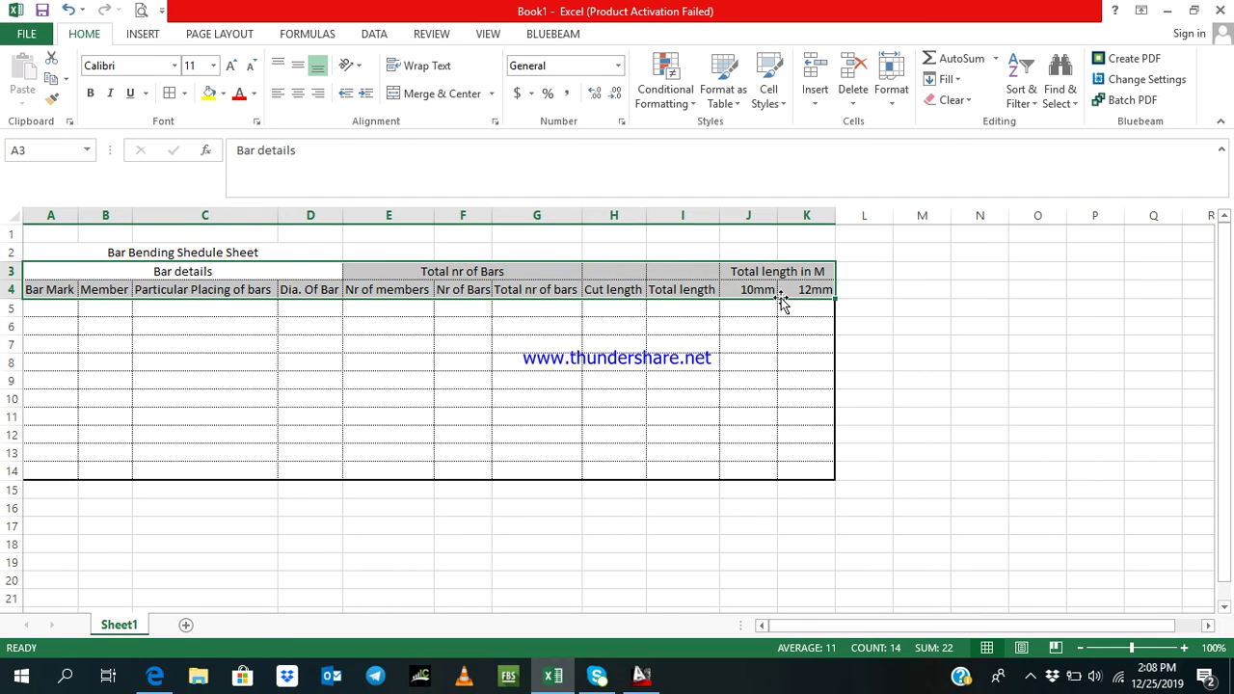
pyautogui.click(89, 94)
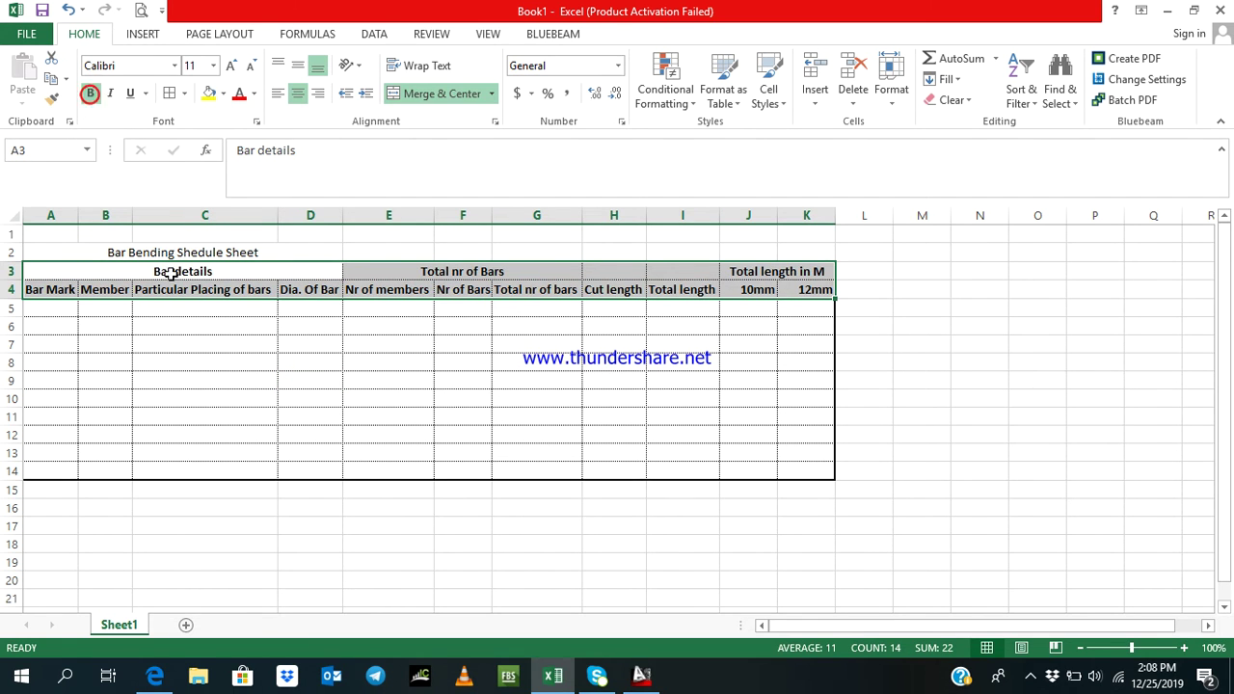
pyautogui.click(298, 439)
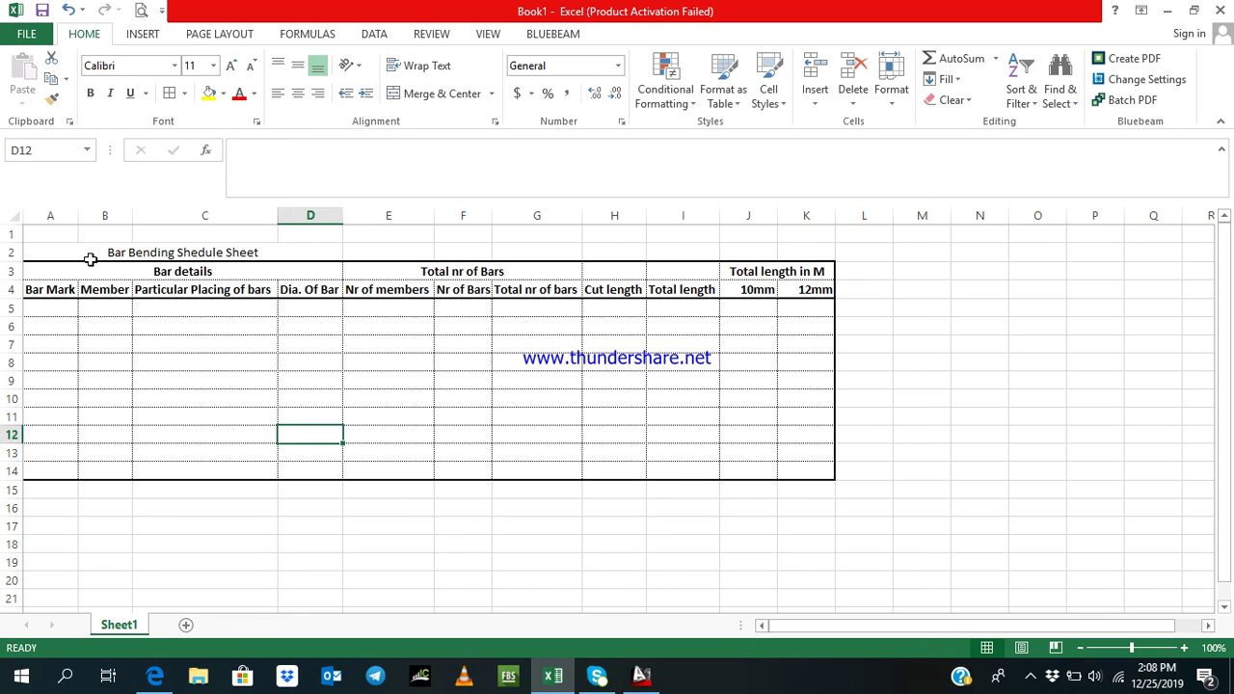
# Merge and center the Bar Bending Shedule Sheet title across A2:K2 and make it bold
pyautogui.moveTo(90, 262); pyautogui.dragTo(790, 248)
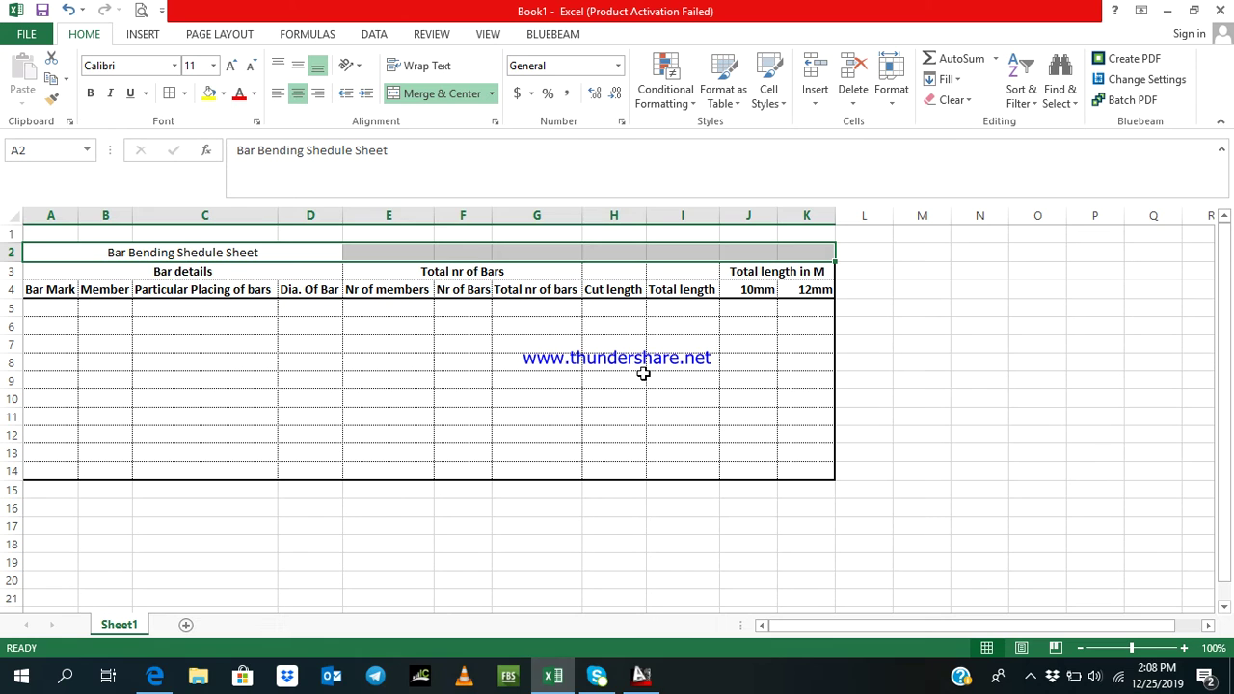
pyautogui.click(406, 94)
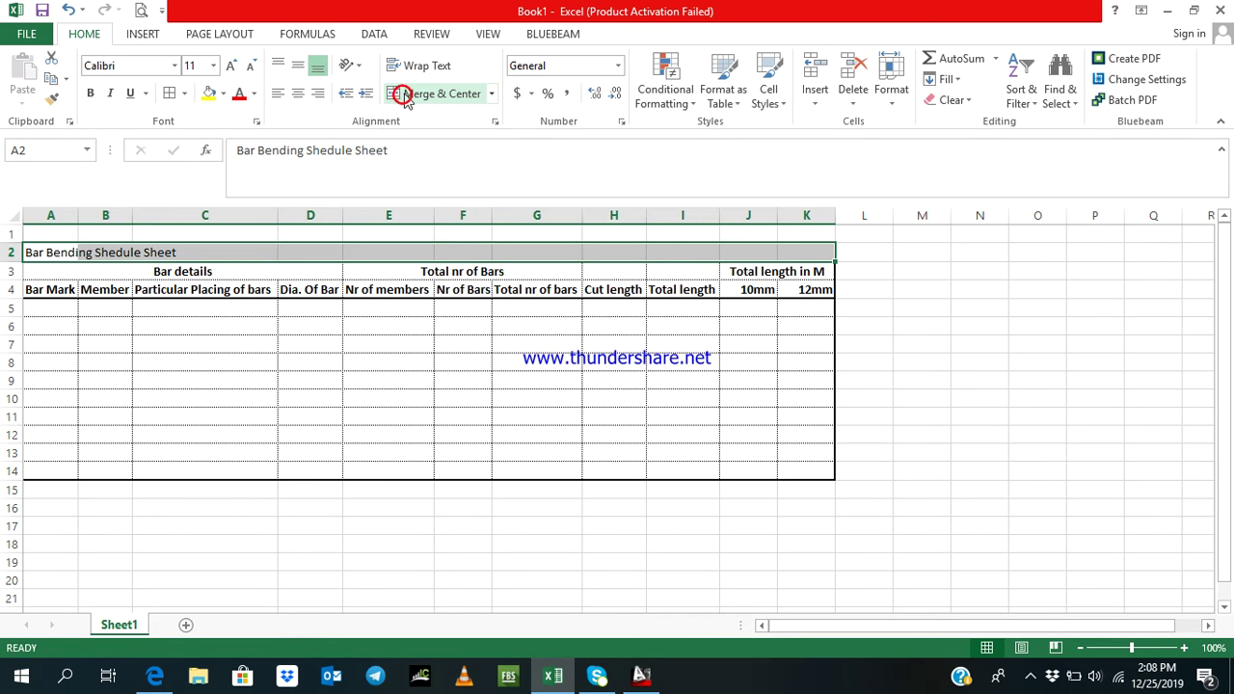
pyautogui.click(404, 95)
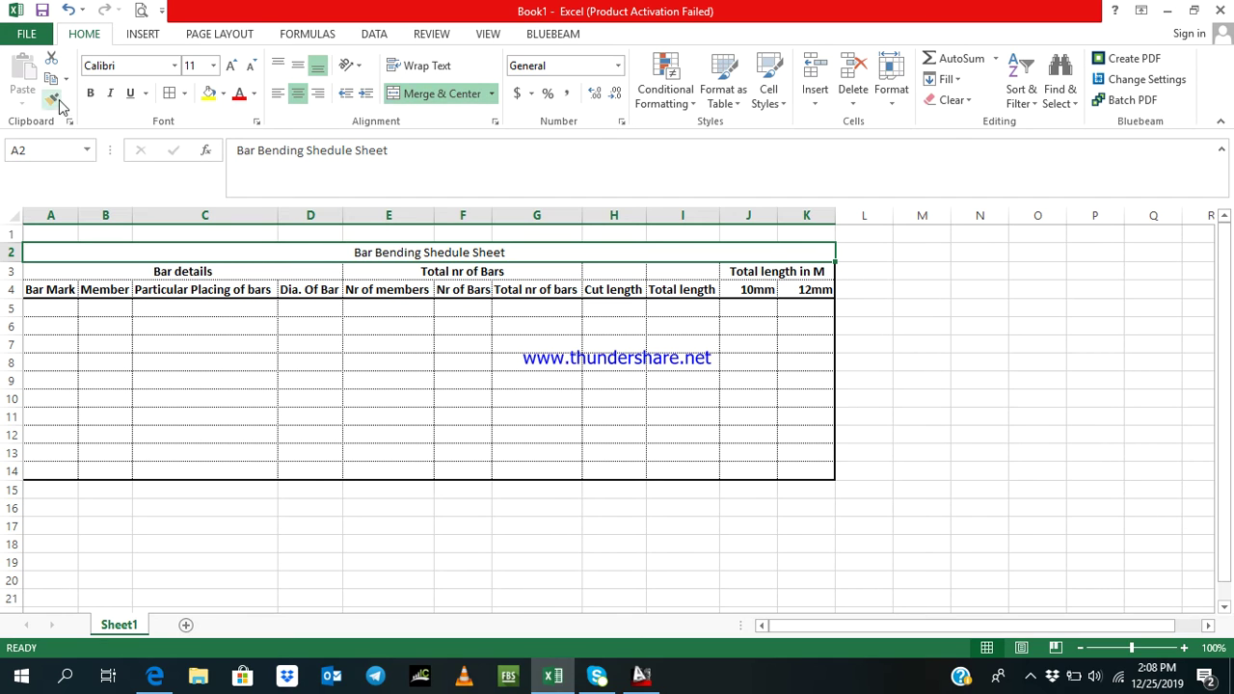
pyautogui.click(90, 93)
pyautogui.click(297, 511)
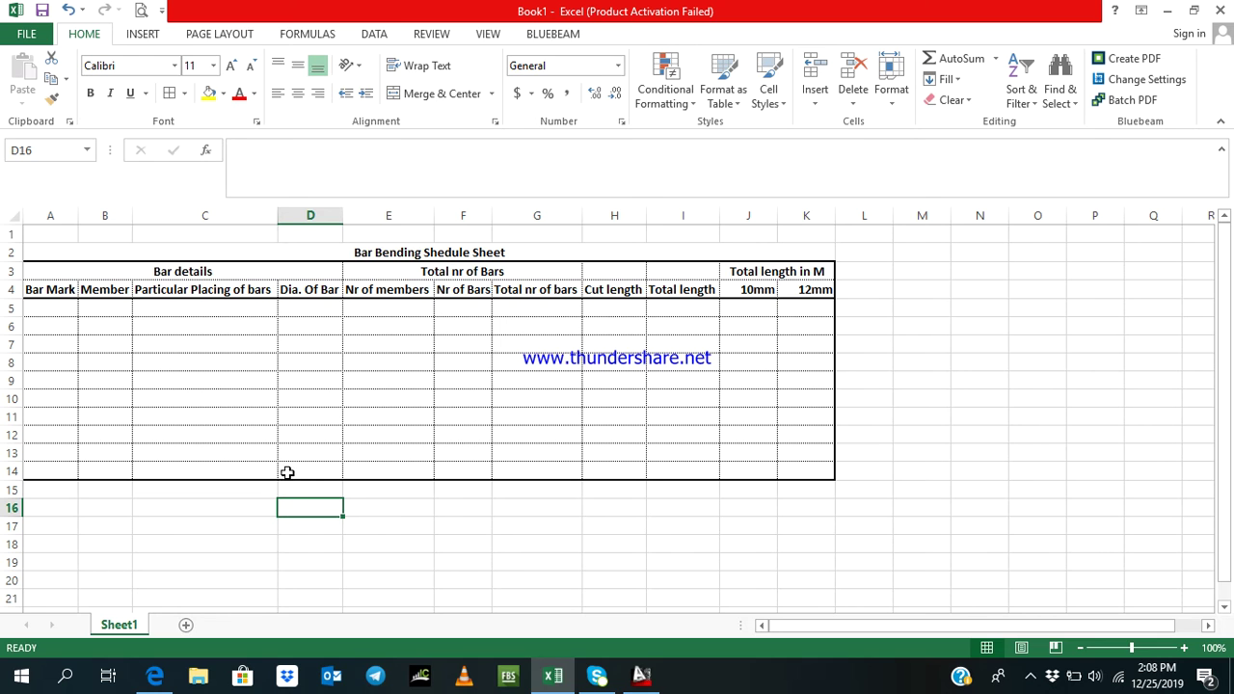
# Try inserting a blank row above the group headings in row 3, and undo the insertion
pyautogui.rightClick(9, 271)
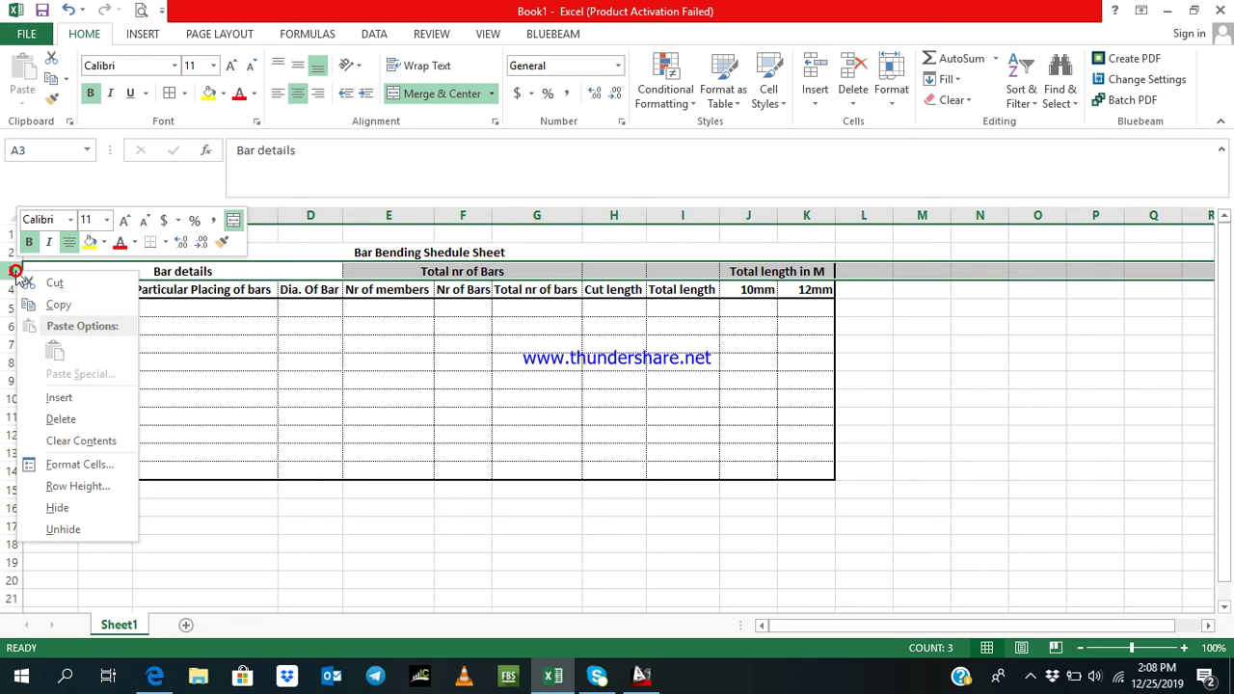
pyautogui.click(52, 398)
pyautogui.click(147, 484)
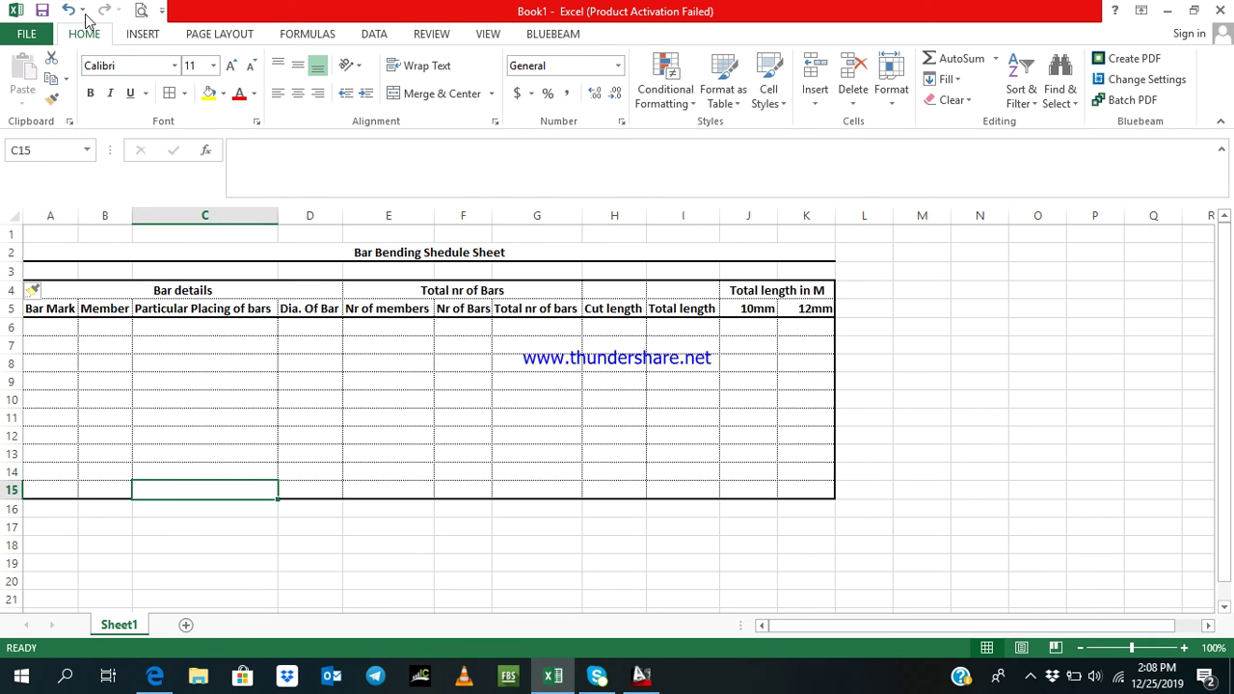
pyautogui.click(69, 10)
pyautogui.click(289, 540)
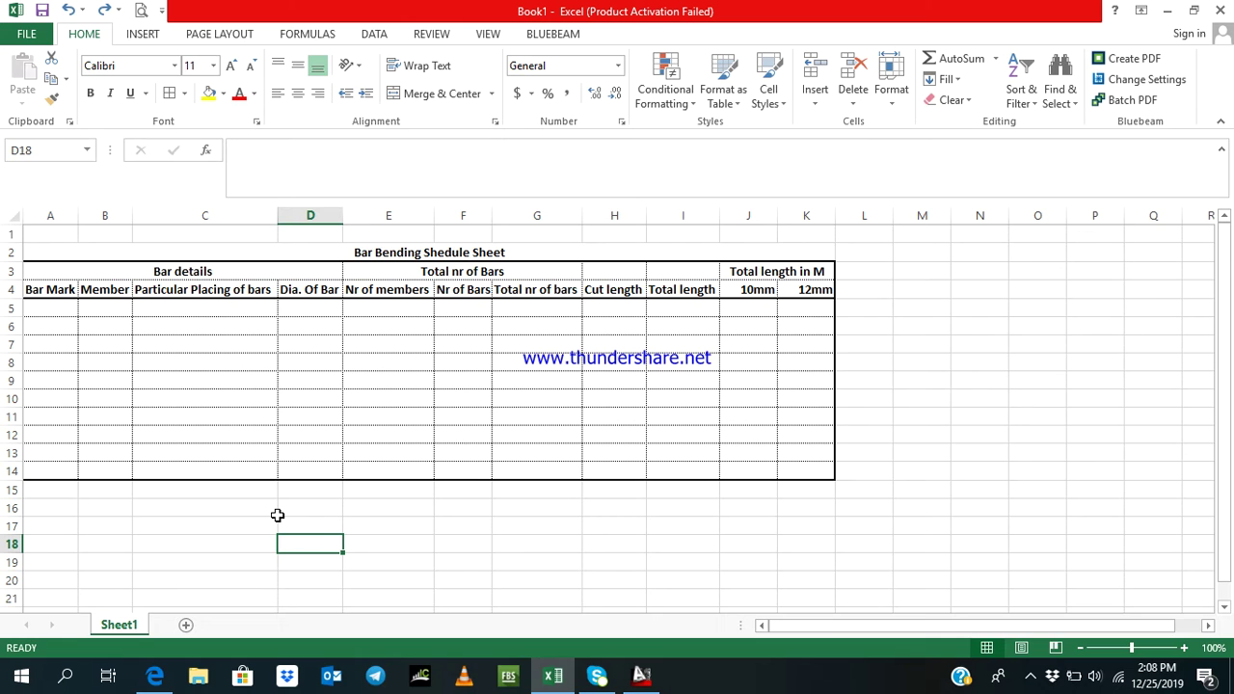
# Select cell A5, examine the slab dimensions and bar callouts in sample rf-Model.pdf in Edge, and return to the Excel workbook
pyautogui.click(55, 312)
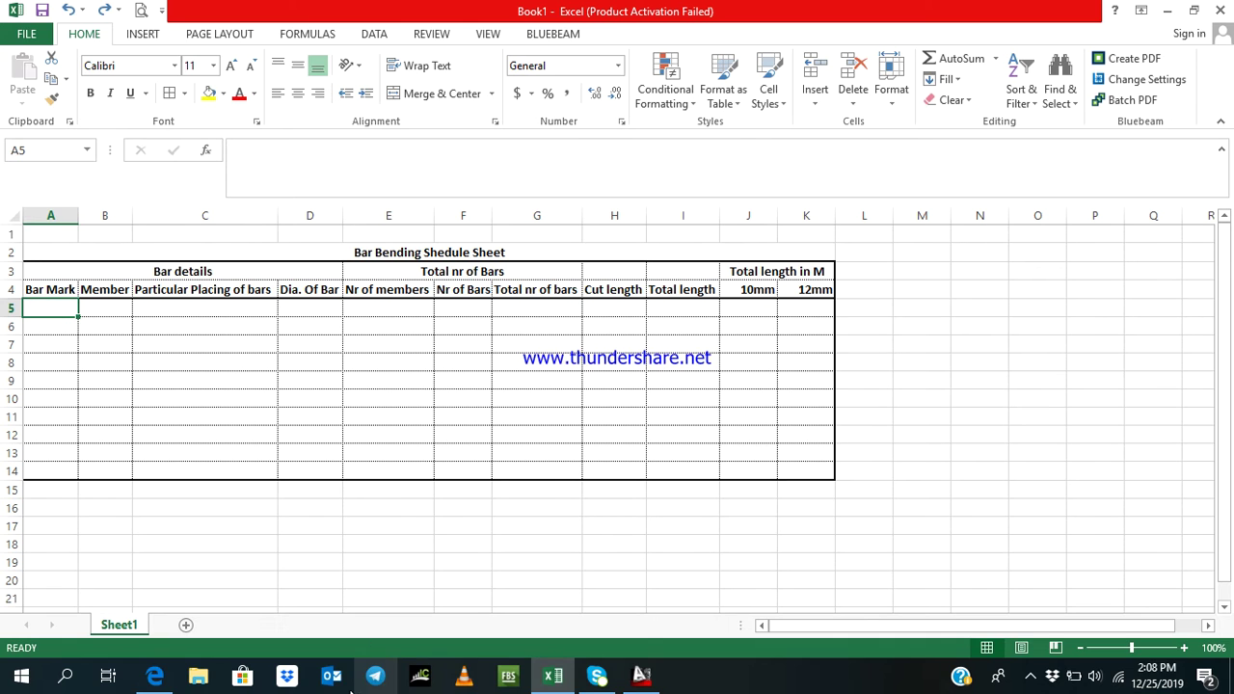
pyautogui.click(168, 682)
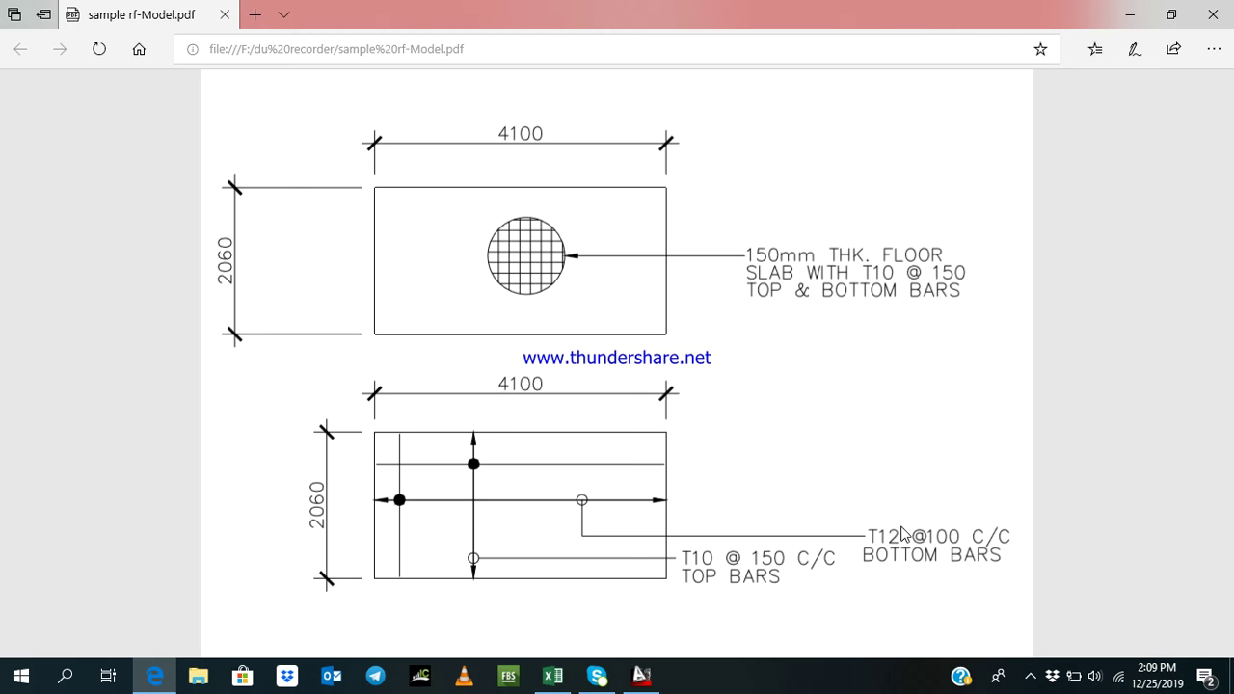
pyautogui.click(552, 676)
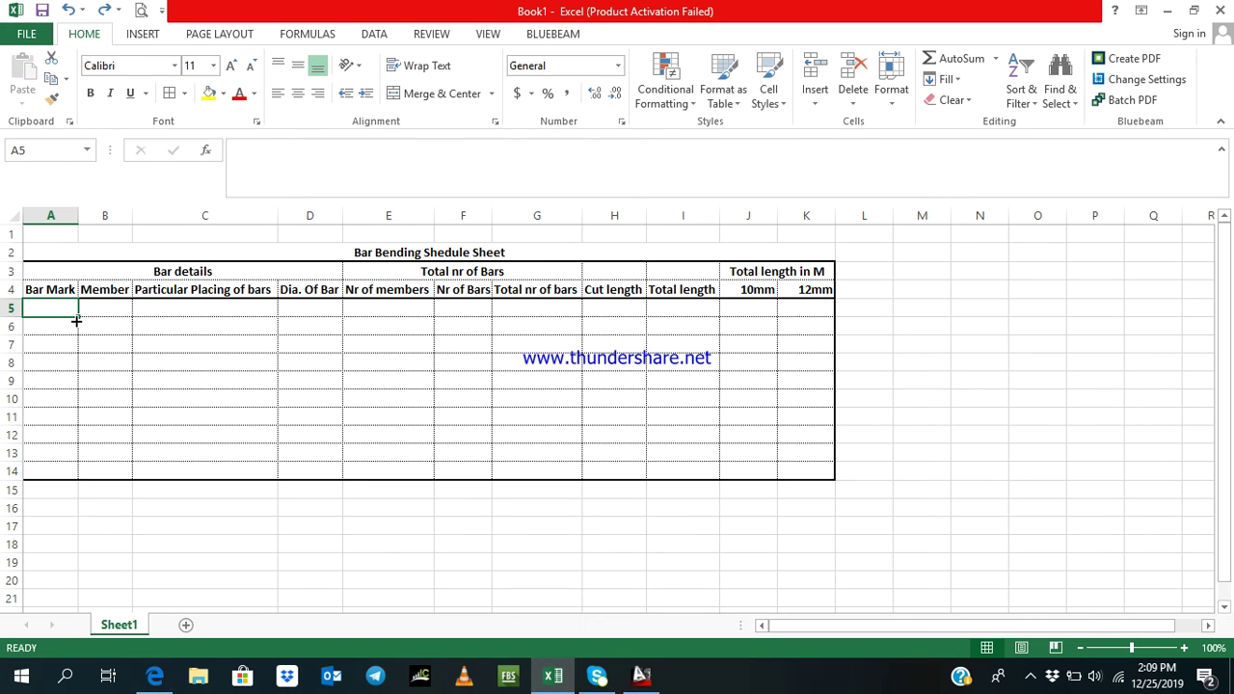
# Enter 01 as the bar mark in A5 and Slab as the member in B5
pyautogui.write('01')
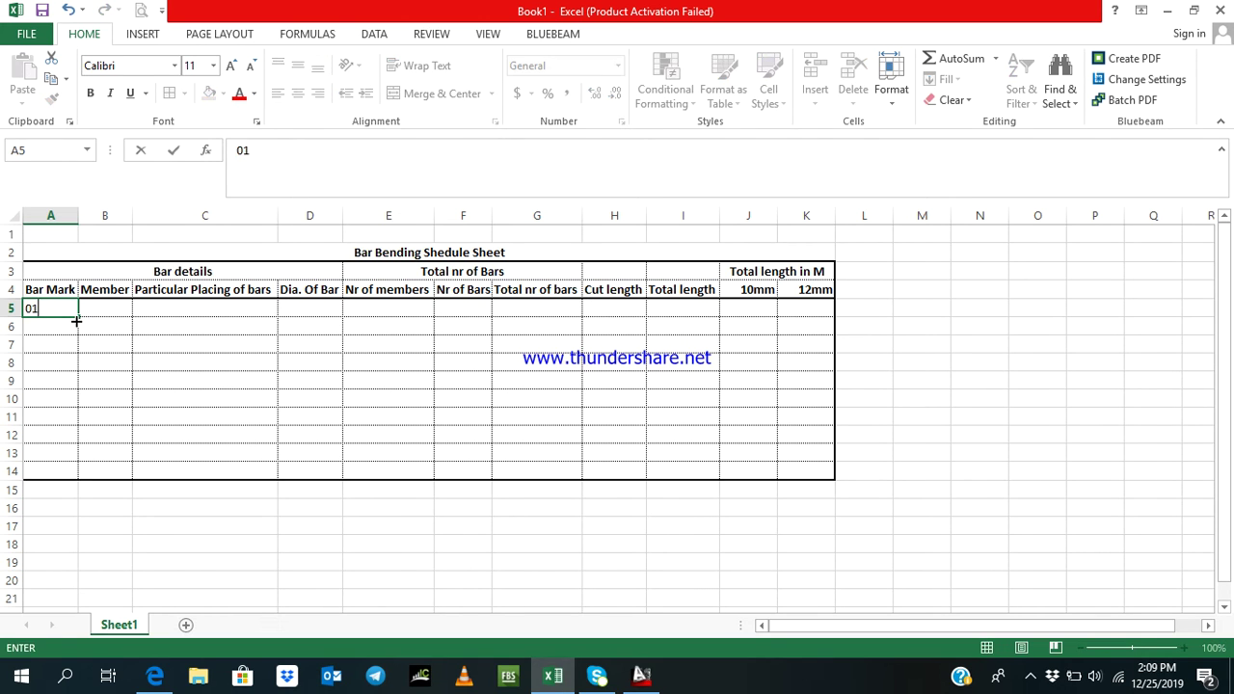
pyautogui.press('Tab')
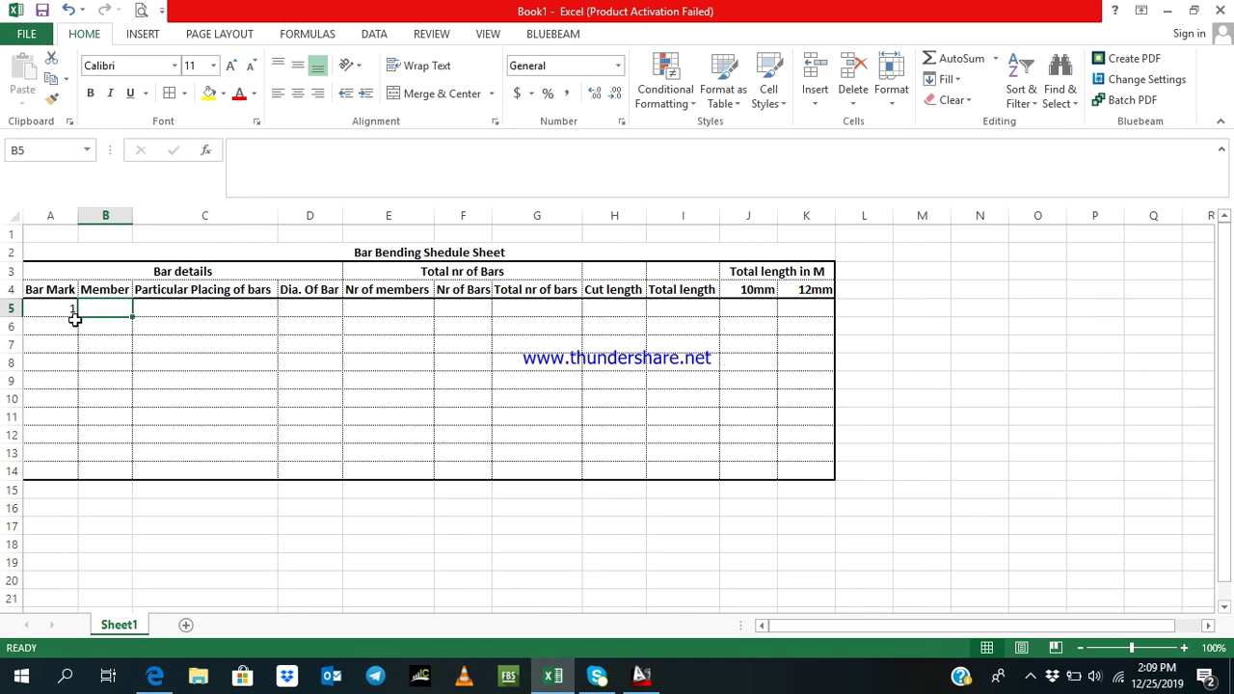
pyautogui.write('S')
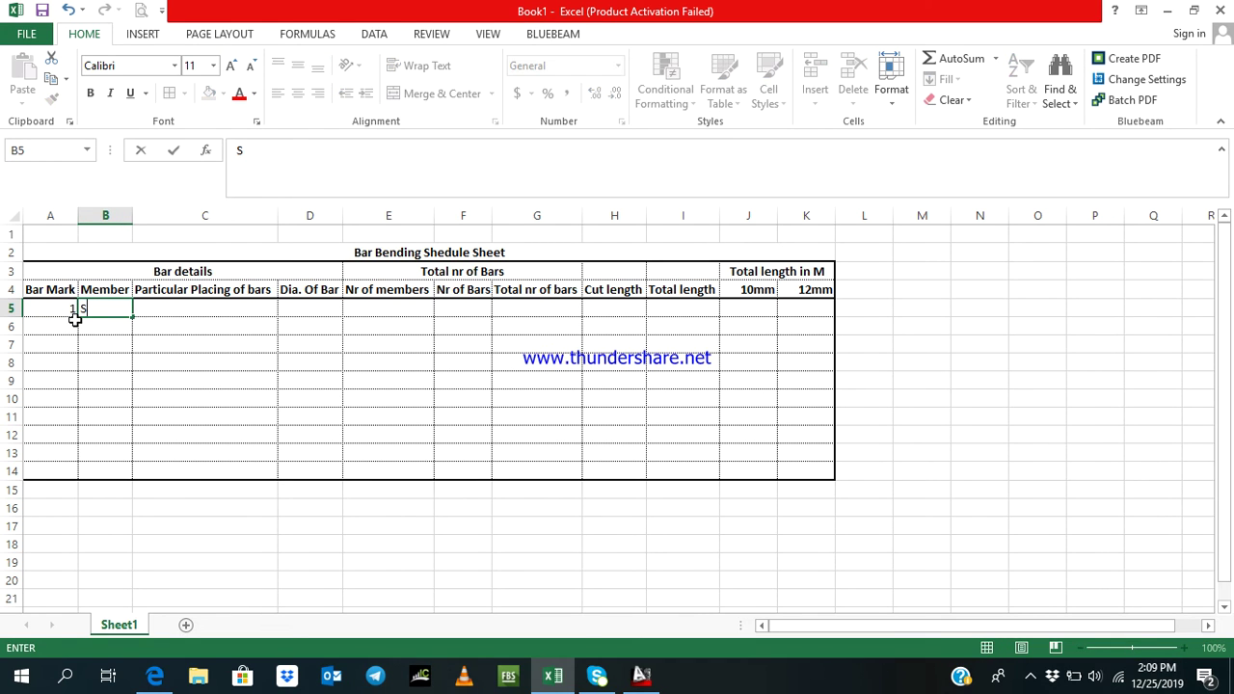
pyautogui.write('lab')
# Enter T as the particular placing of bars in C5 and 12 as the bar diameter in D5
pyautogui.click(160, 311)
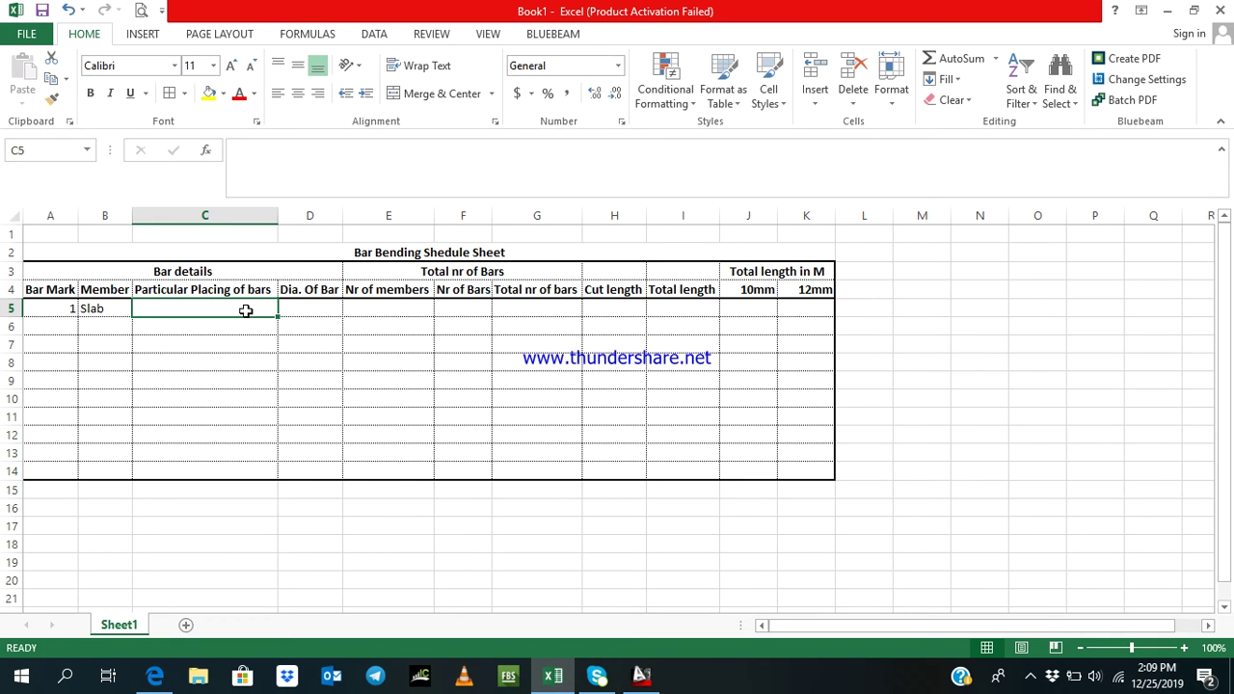
pyautogui.write('T')
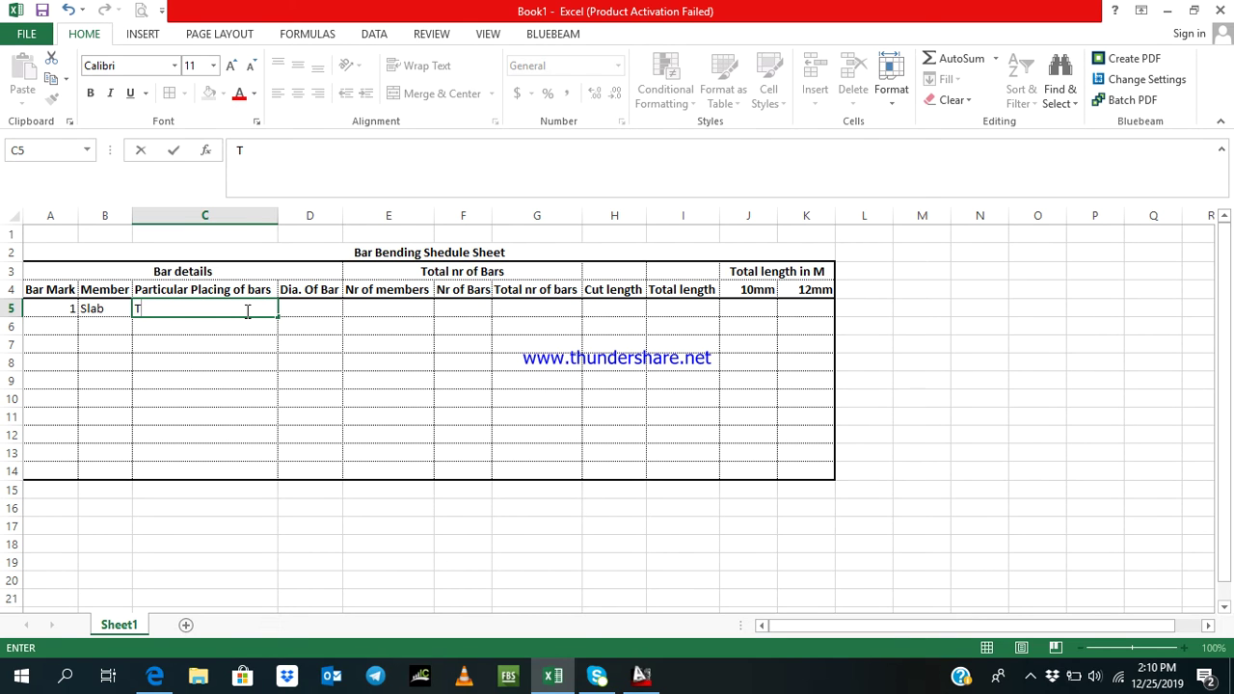
pyautogui.click(346, 454)
pyautogui.click(299, 304)
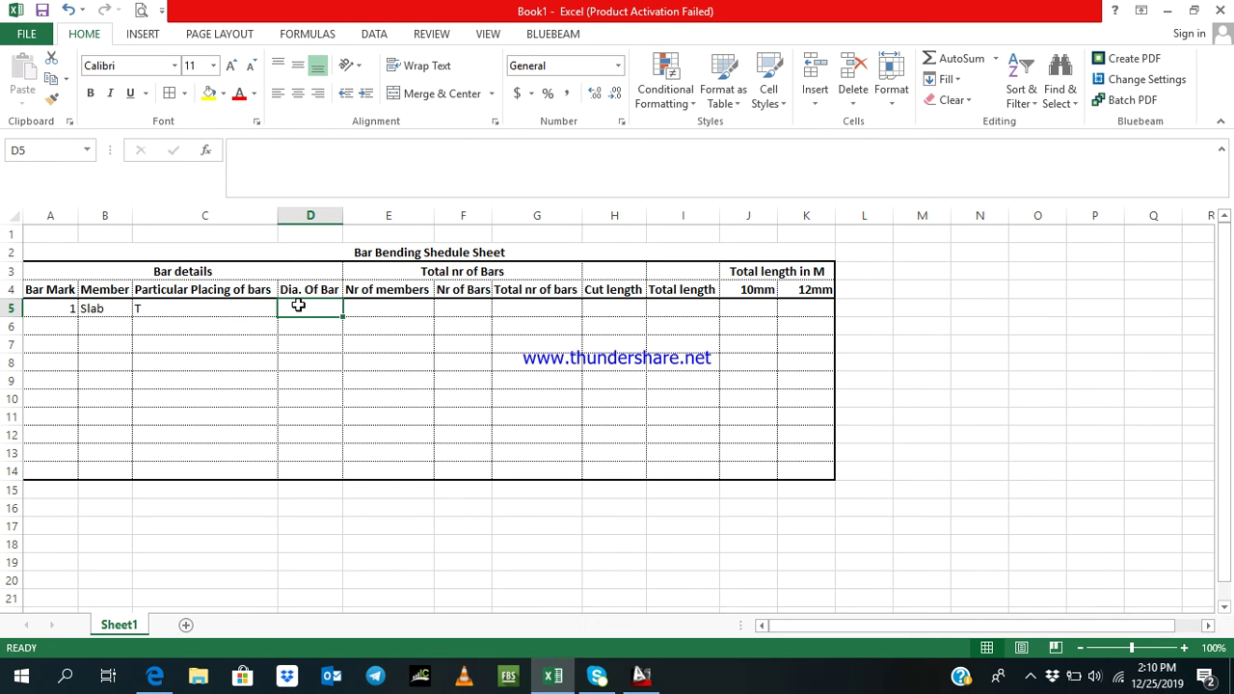
pyautogui.write('12')
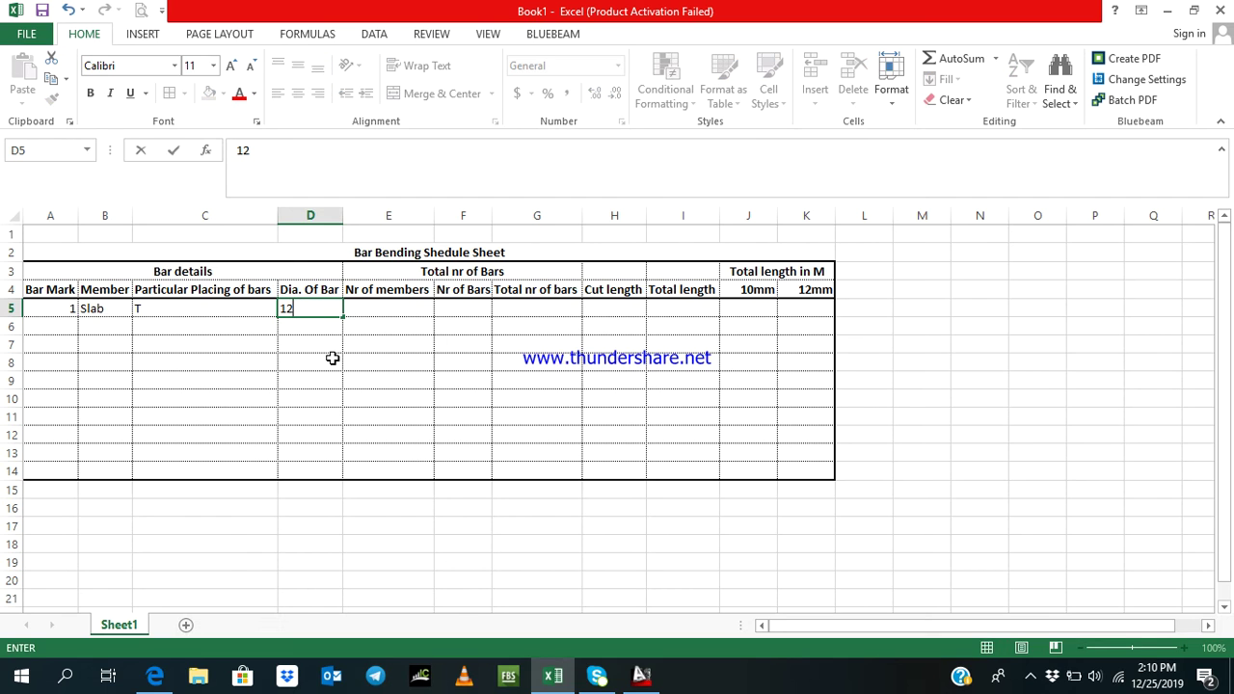
pyautogui.click(365, 313)
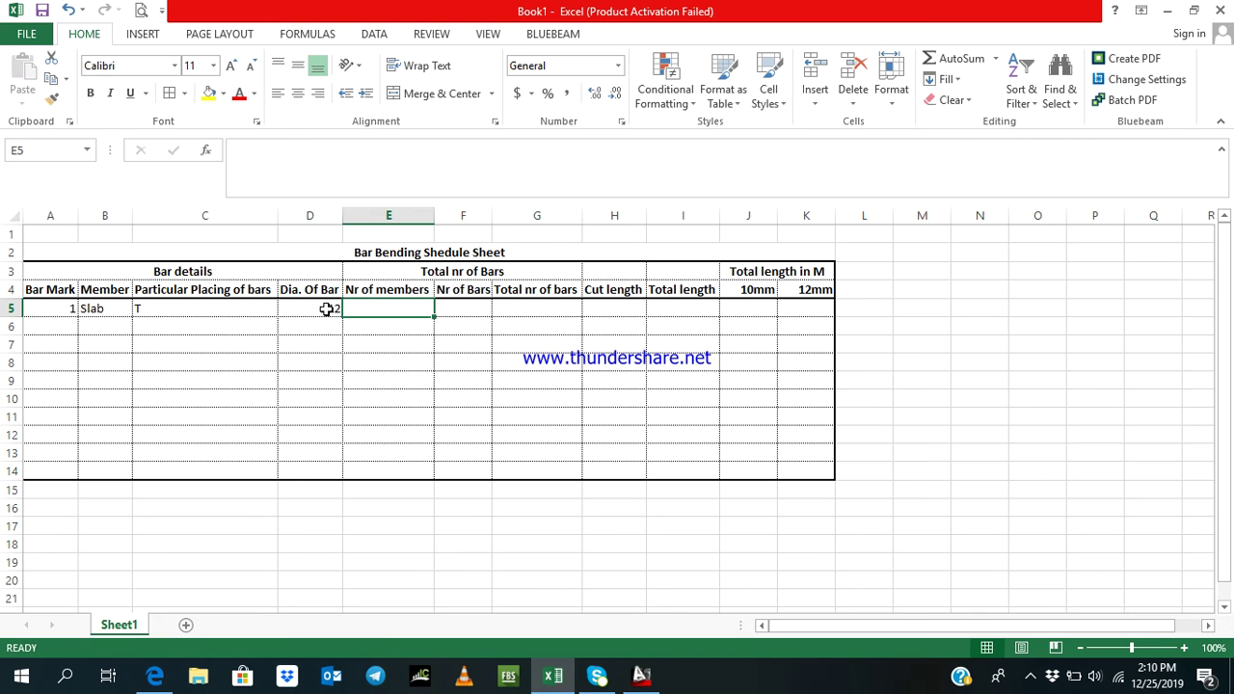
# Check the bar callouts in sample rf-Model.pdf in Edge, and enter 1 as the number of members in E5 in Excel
pyautogui.click(327, 308)
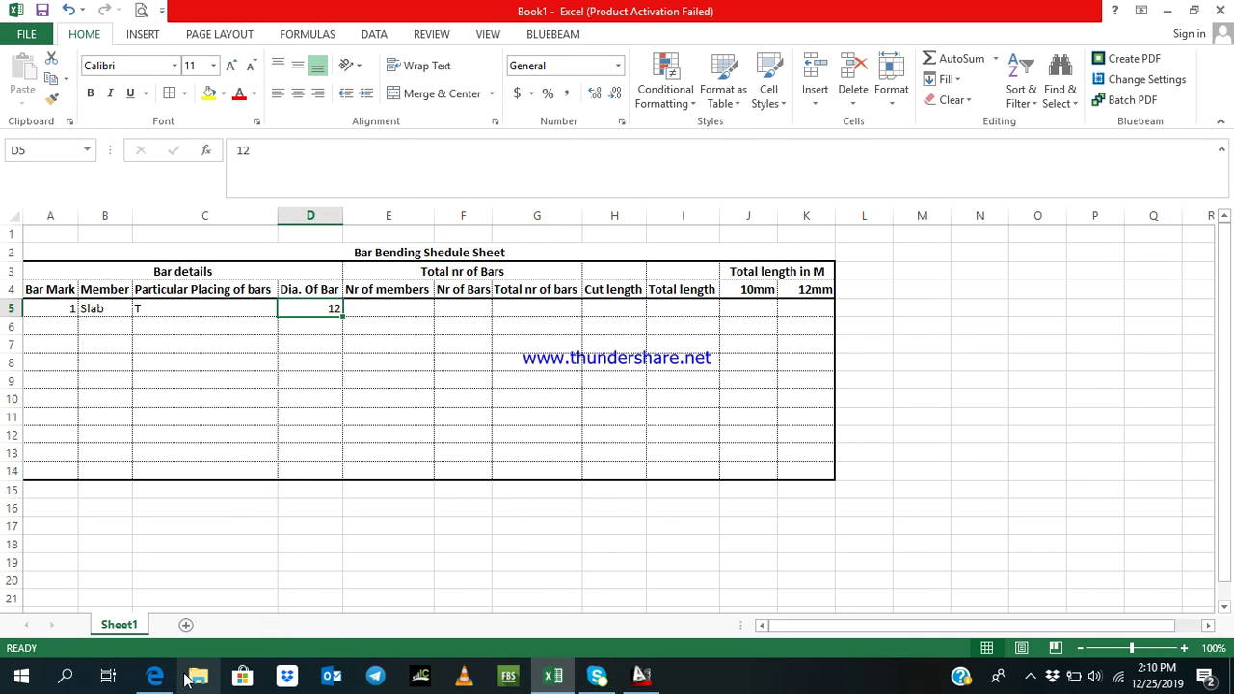
pyautogui.click(157, 677)
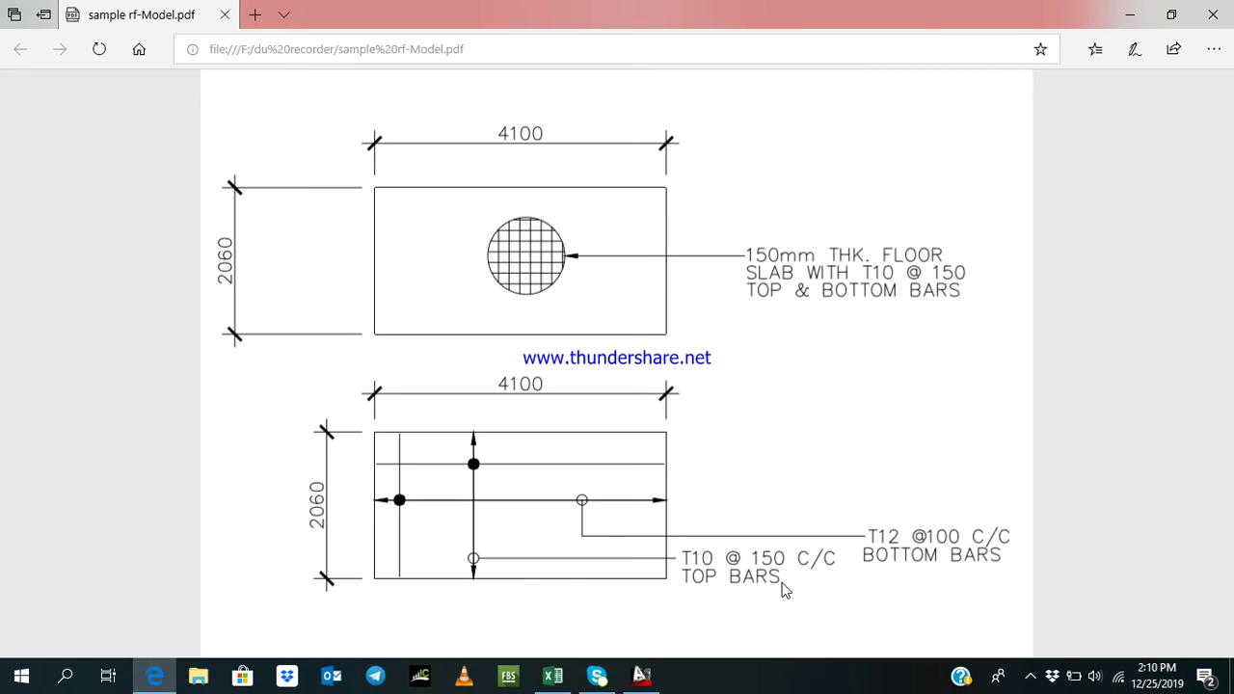
pyautogui.click(557, 683)
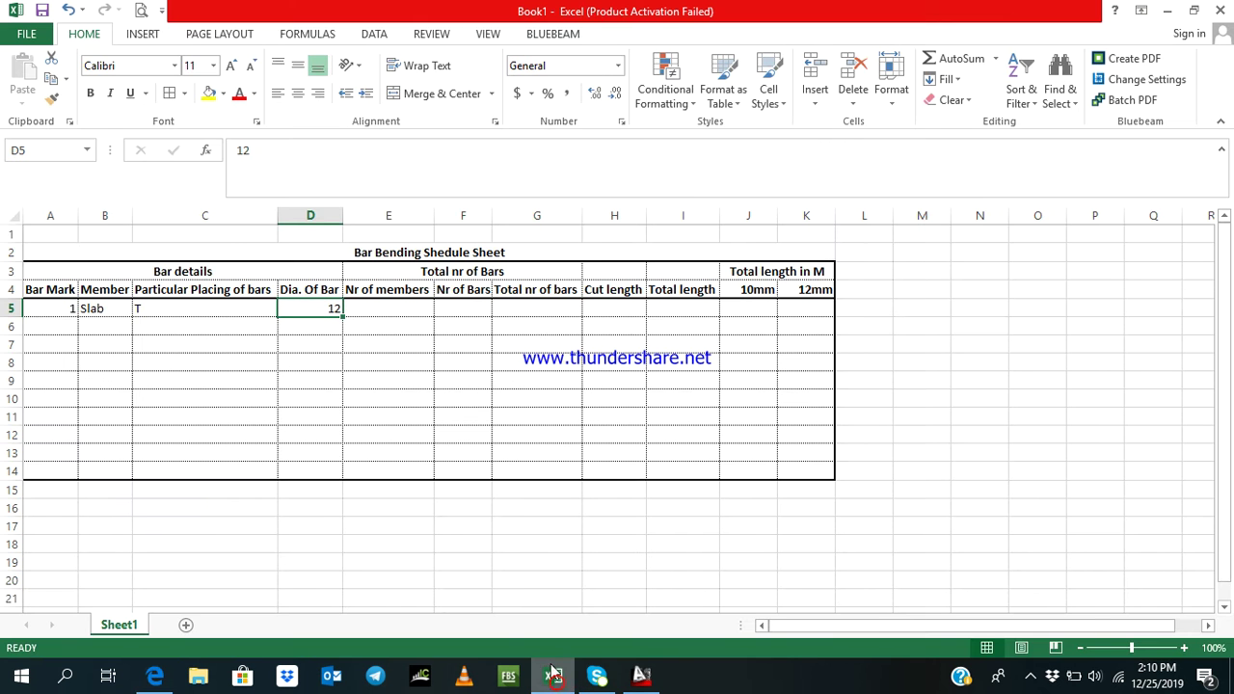
pyautogui.click(393, 307)
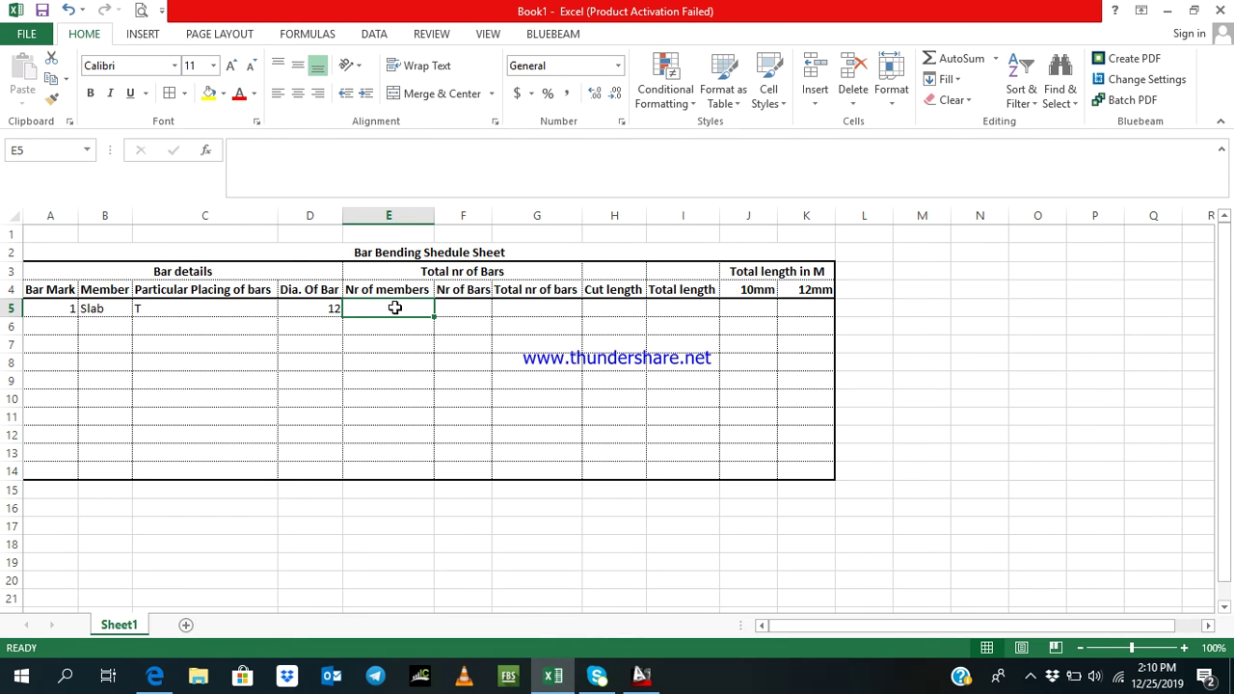
pyautogui.write('1')
pyautogui.click(449, 395)
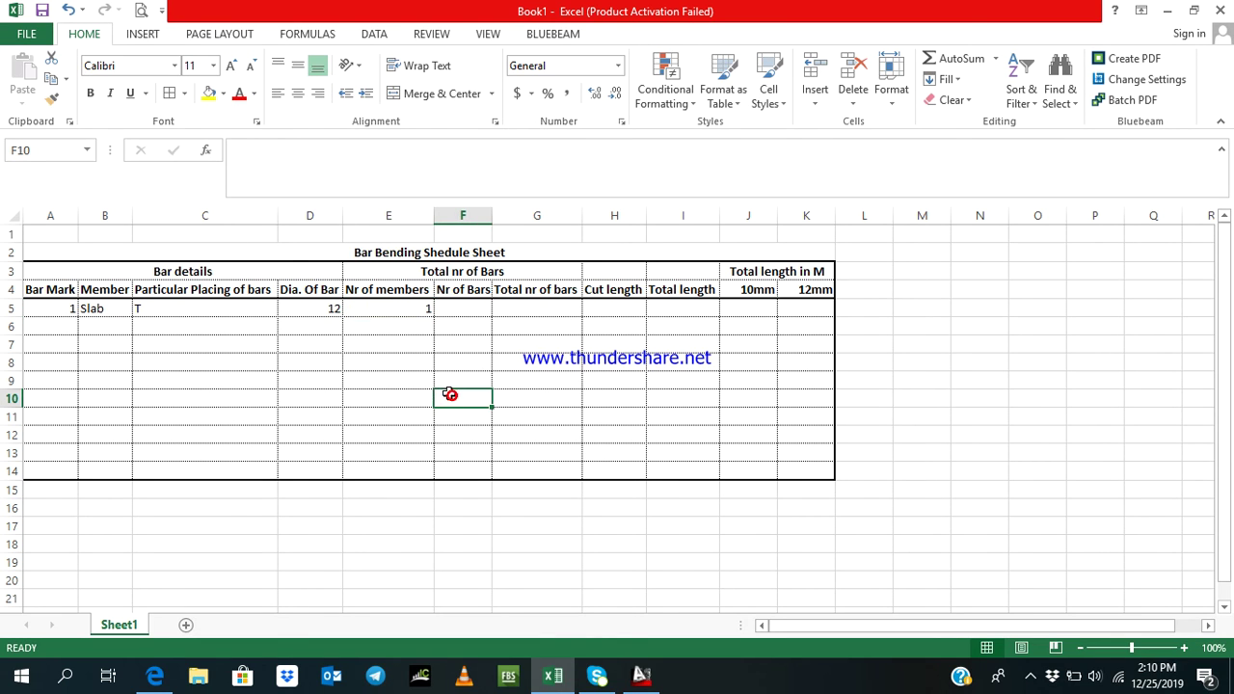
pyautogui.click(431, 308)
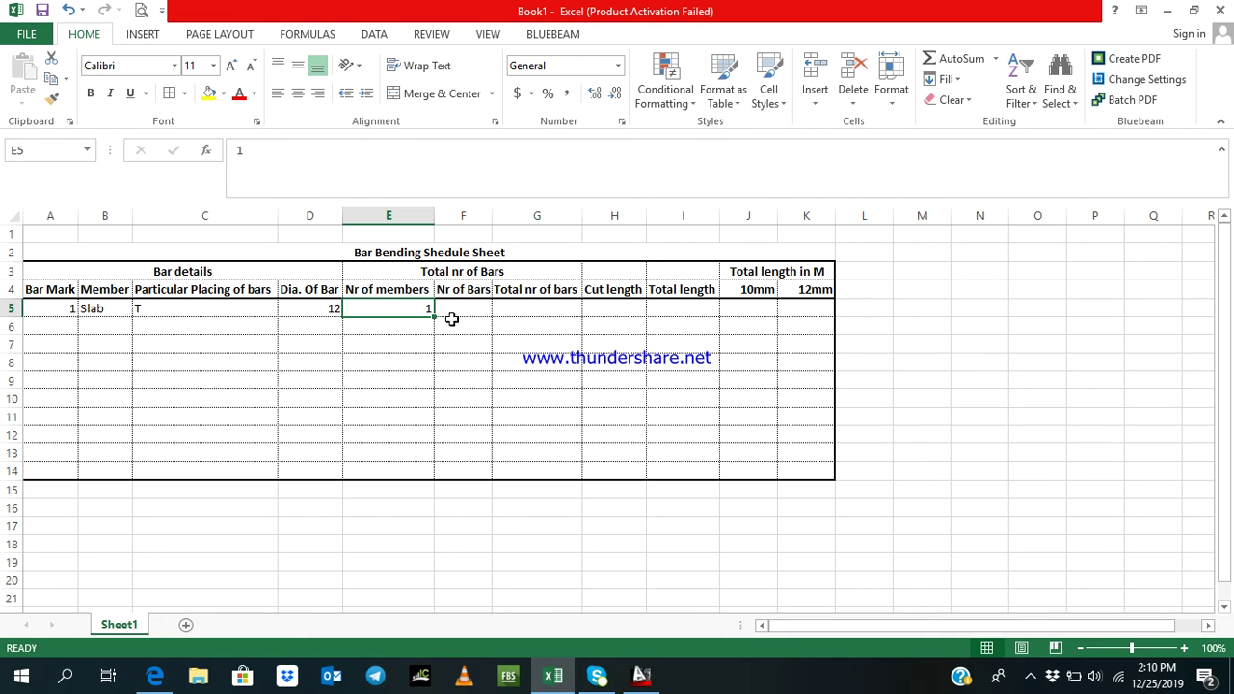
pyautogui.click(467, 306)
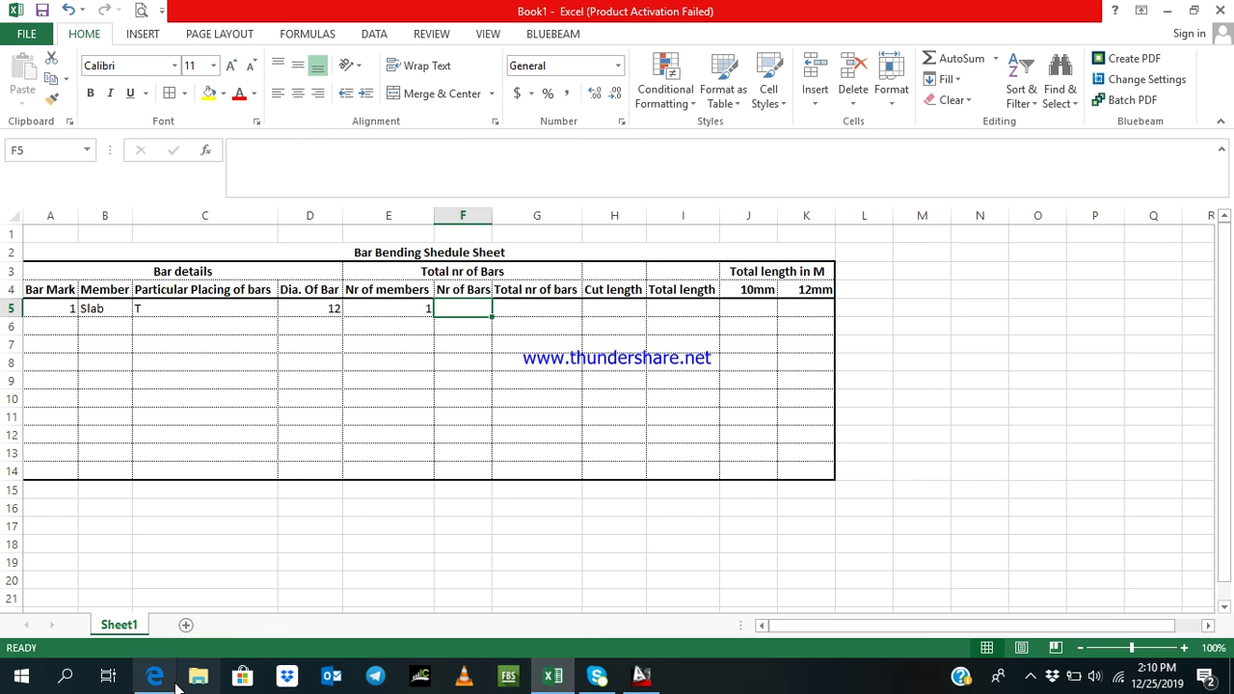
pyautogui.click(154, 676)
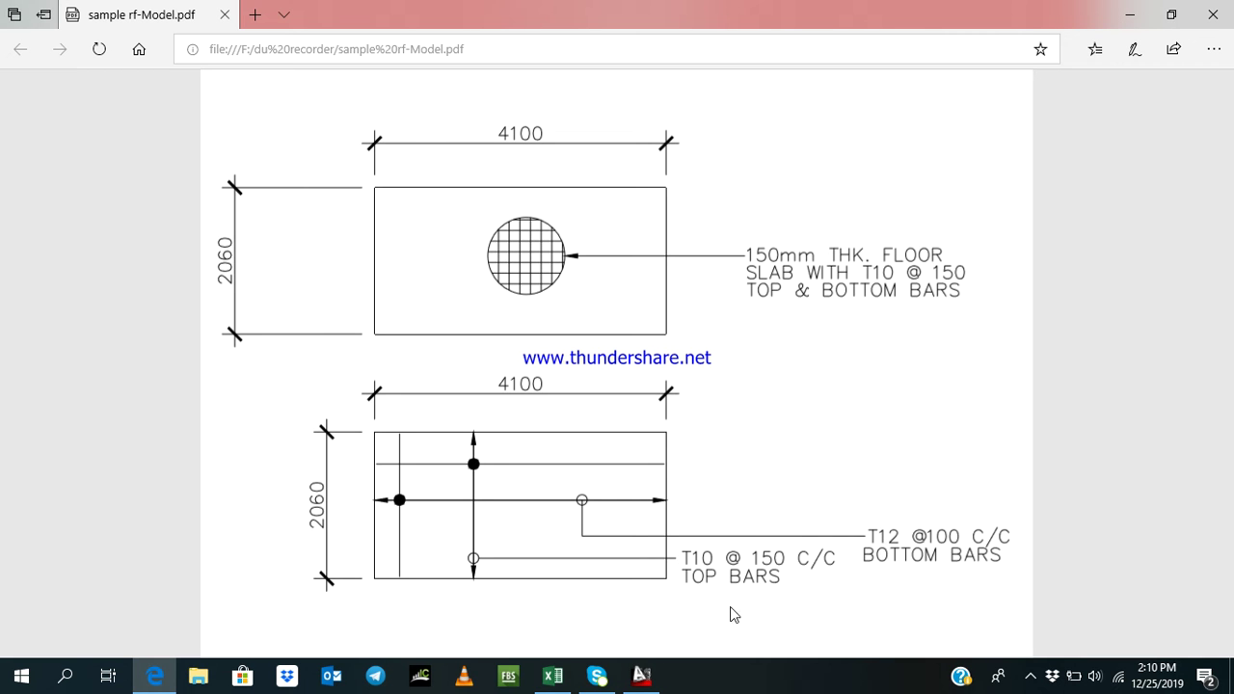
pyautogui.moveTo(551, 676)
pyautogui.click(535, 600)
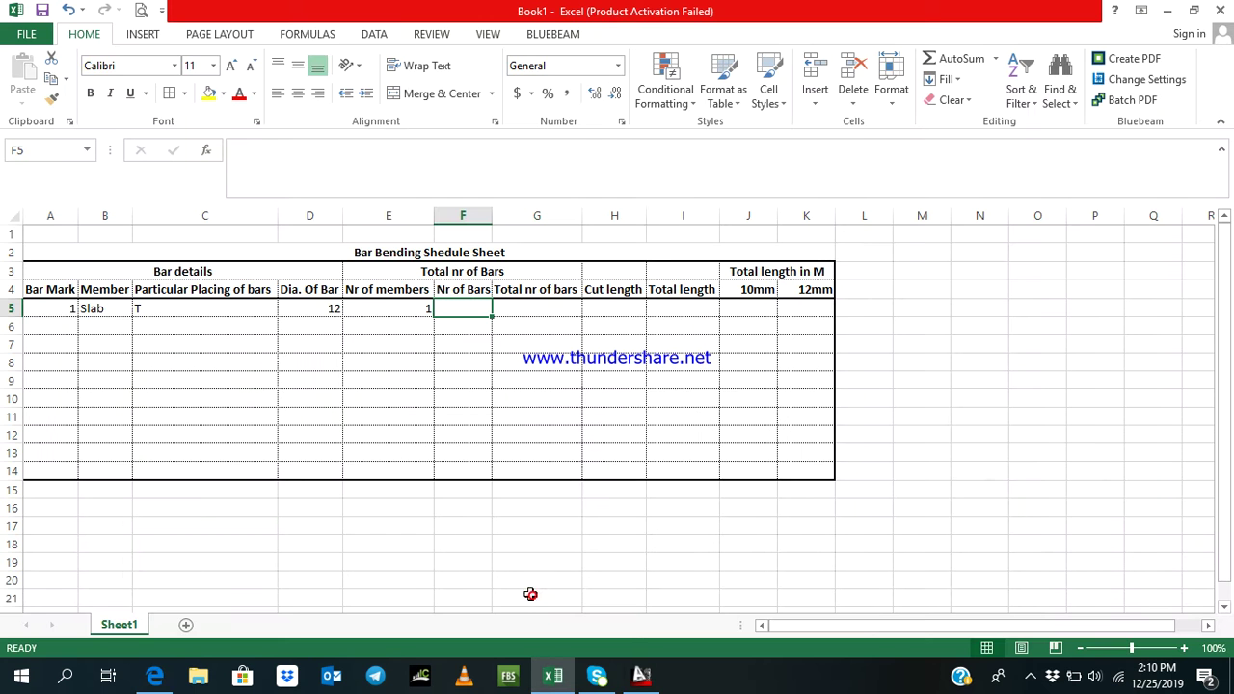
pyautogui.click(934, 344)
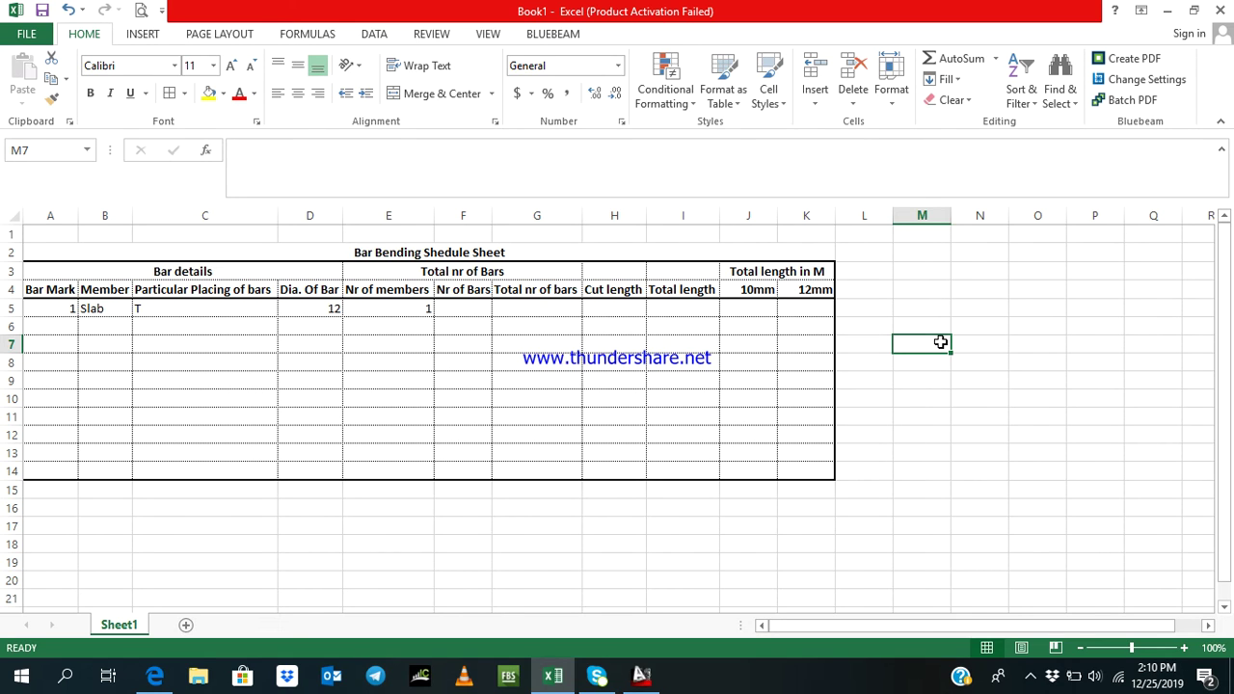
pyautogui.write('T12')
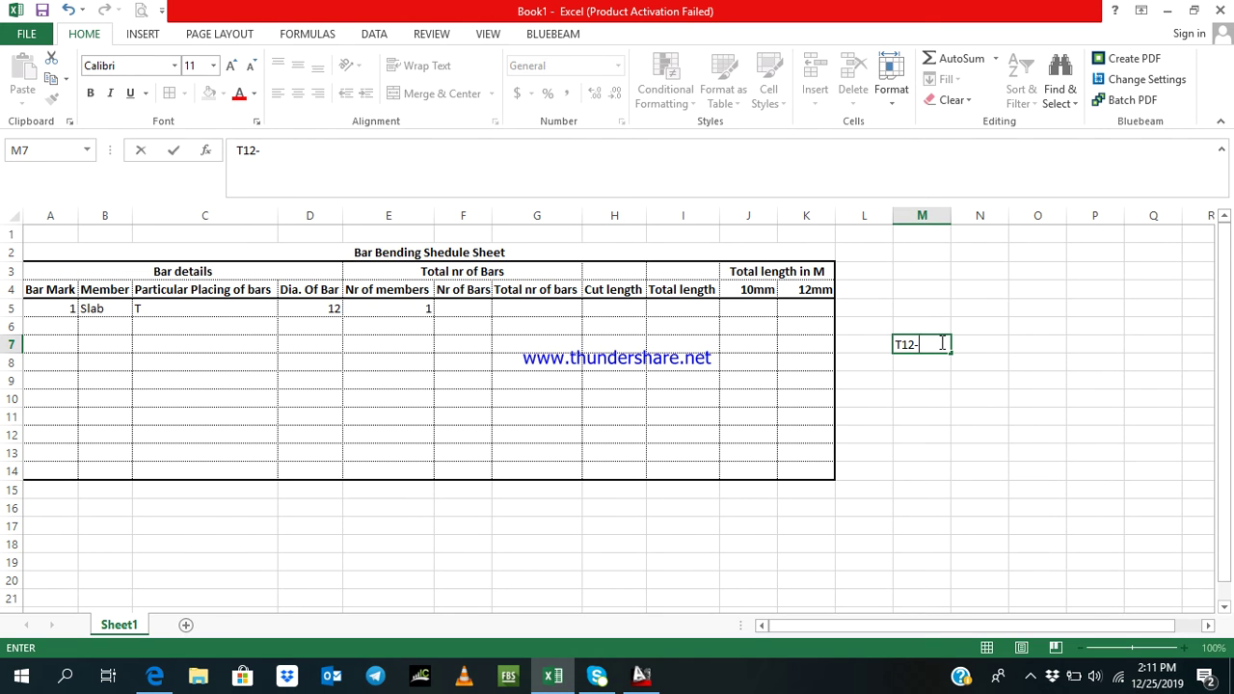
pyautogui.write('-100')
pyautogui.press('BackSpace')
pyautogui.press('BackSpace')
pyautogui.press('BackSpace')
pyautogui.write('@100 C/C')
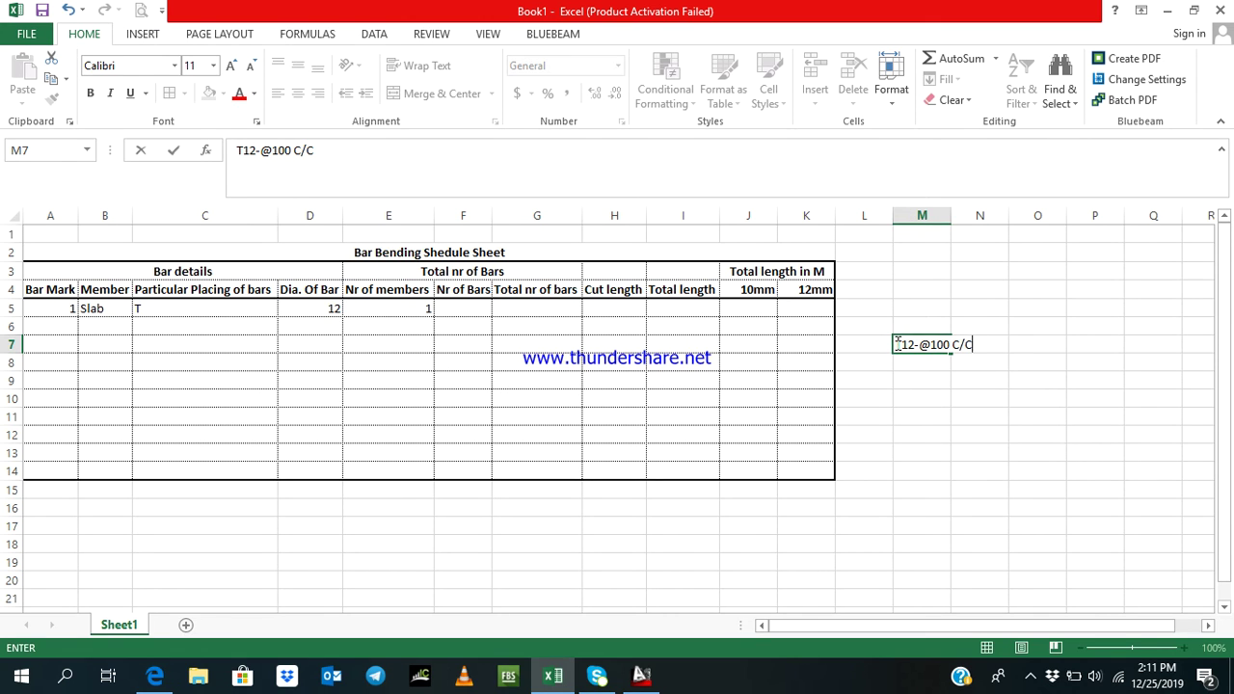
pyautogui.click(896, 344)
pyautogui.write('10')
pyautogui.hotkey('ctrl', 'Return')
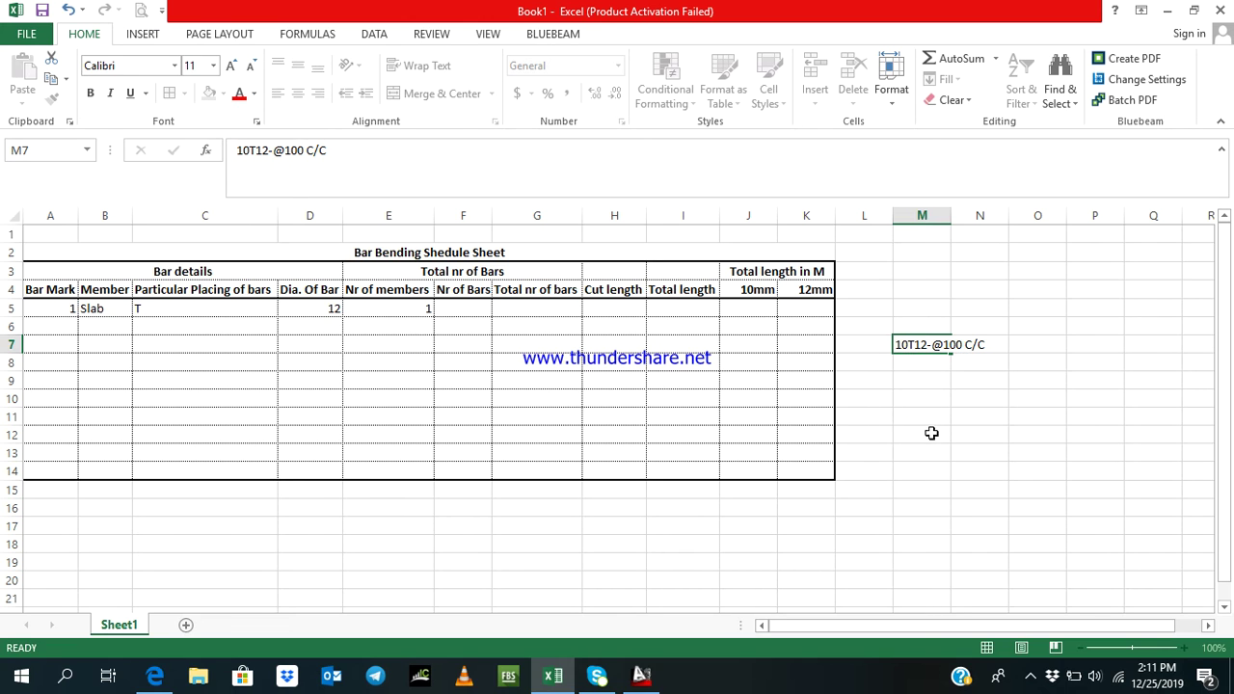
pyautogui.click(931, 432)
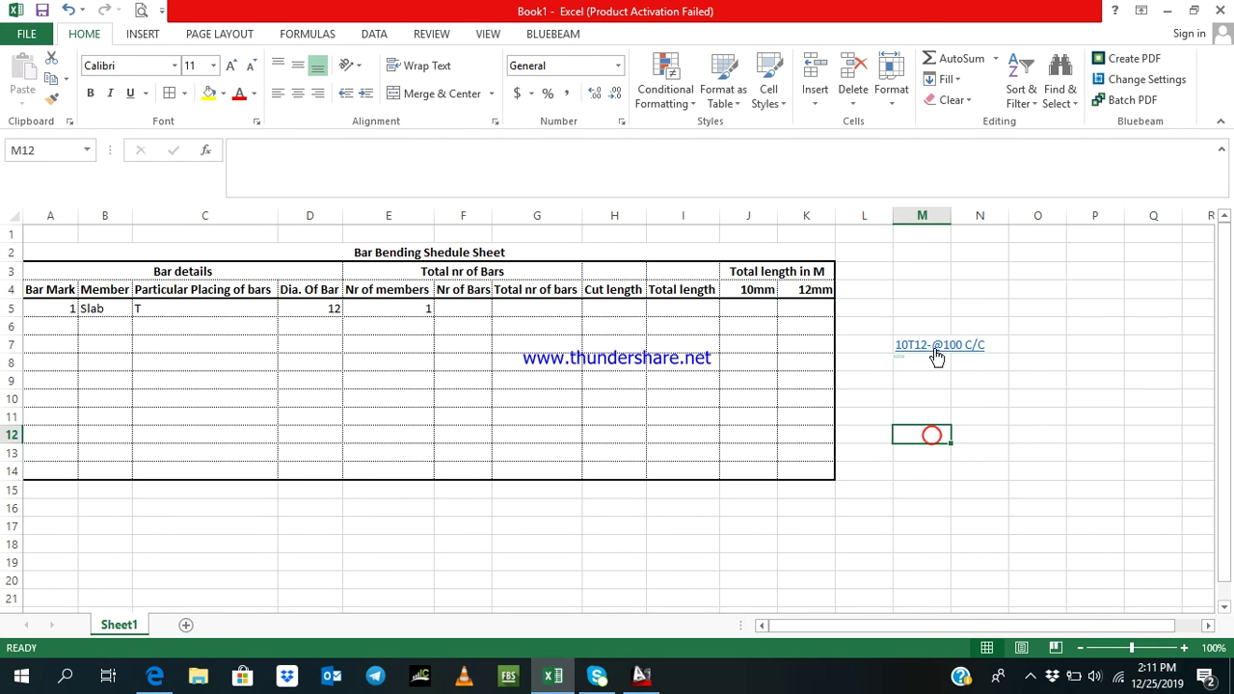
pyautogui.click(936, 355)
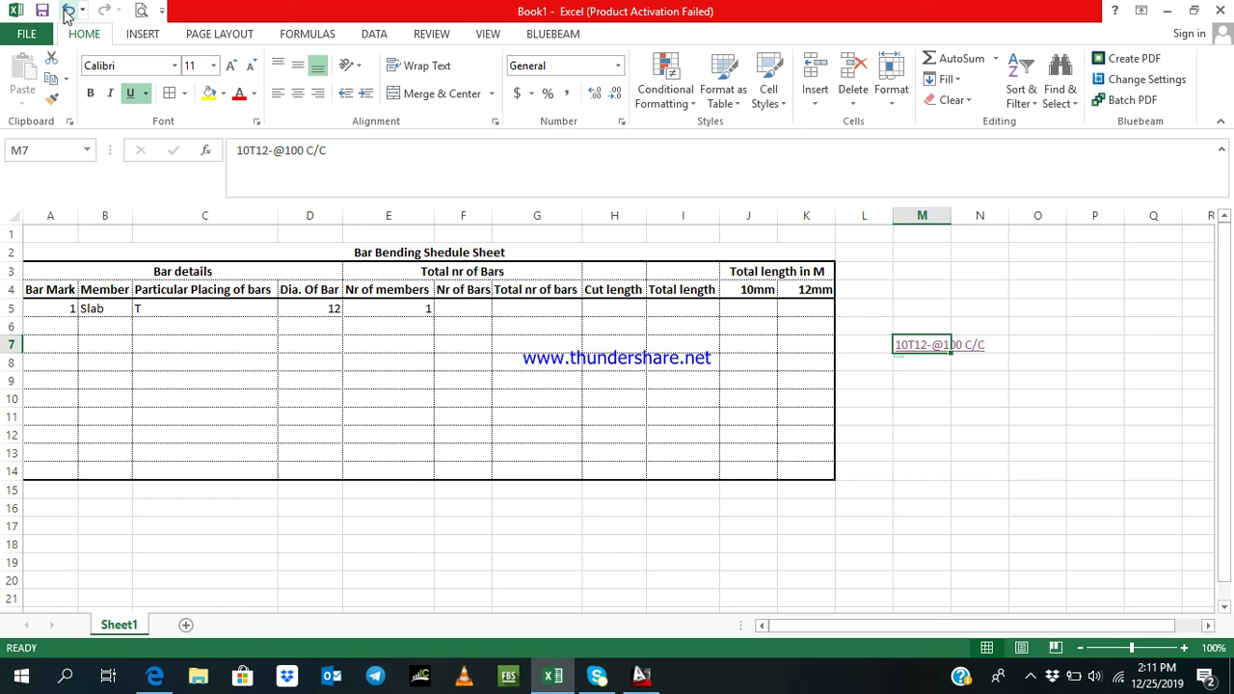
pyautogui.click(67, 10)
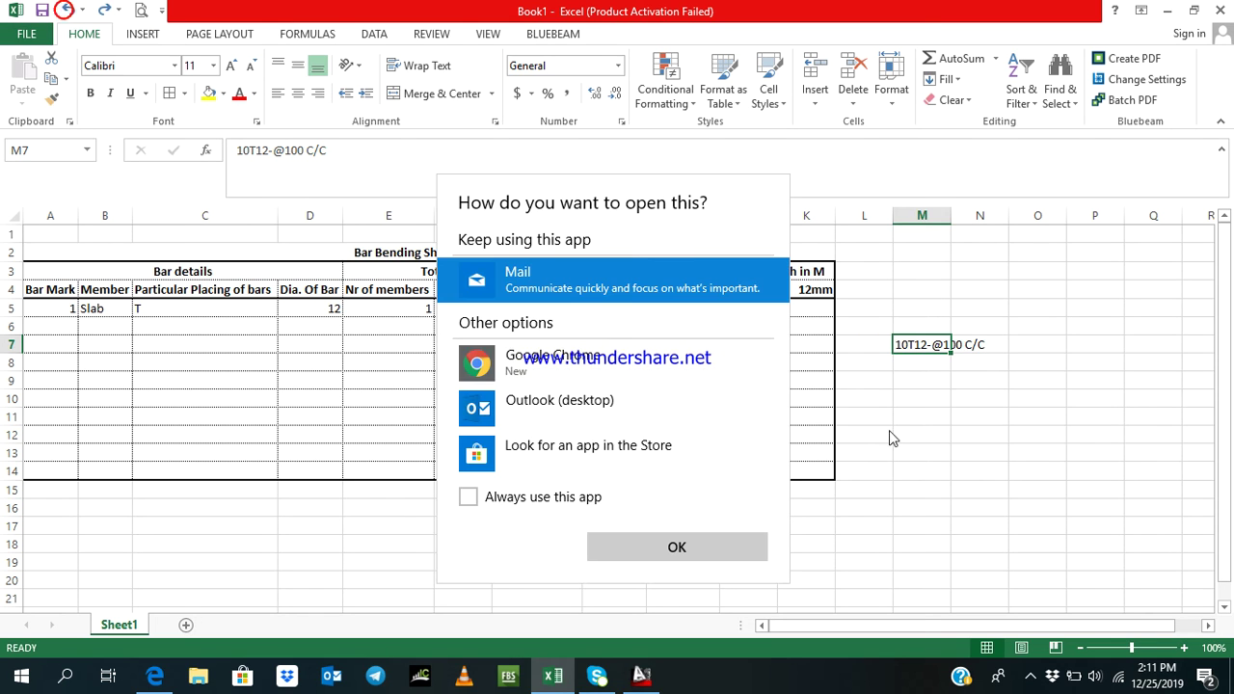
pyautogui.click(690, 545)
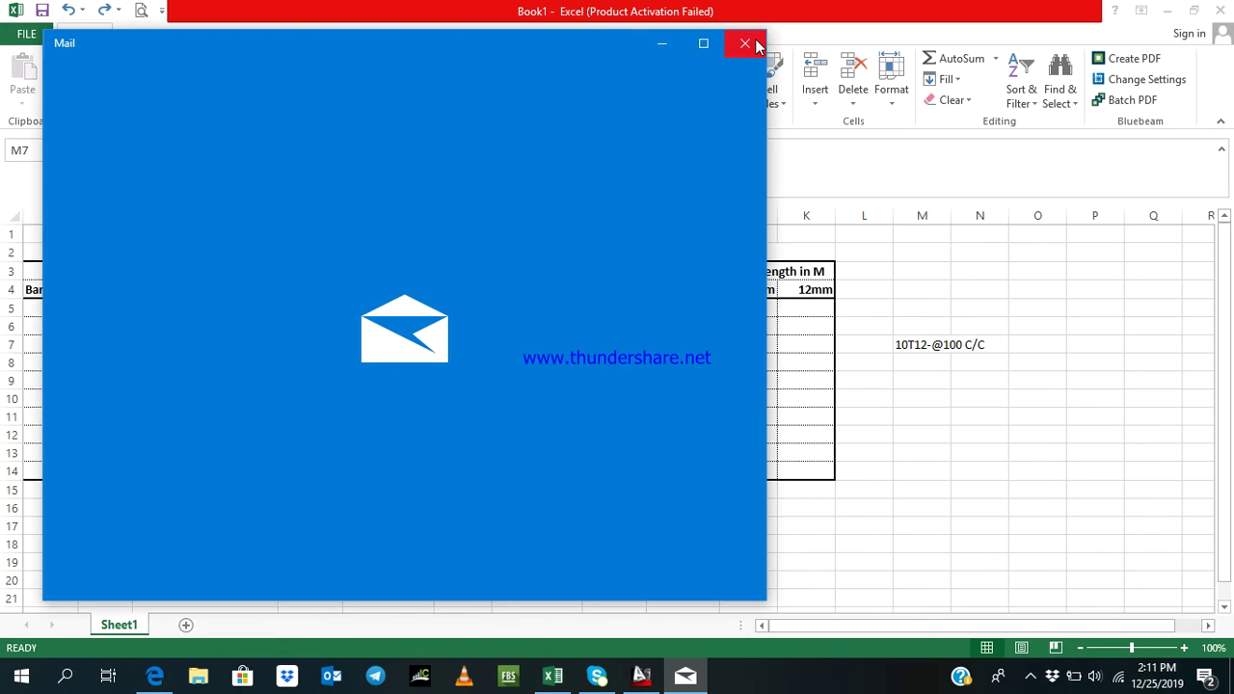
pyautogui.click(751, 43)
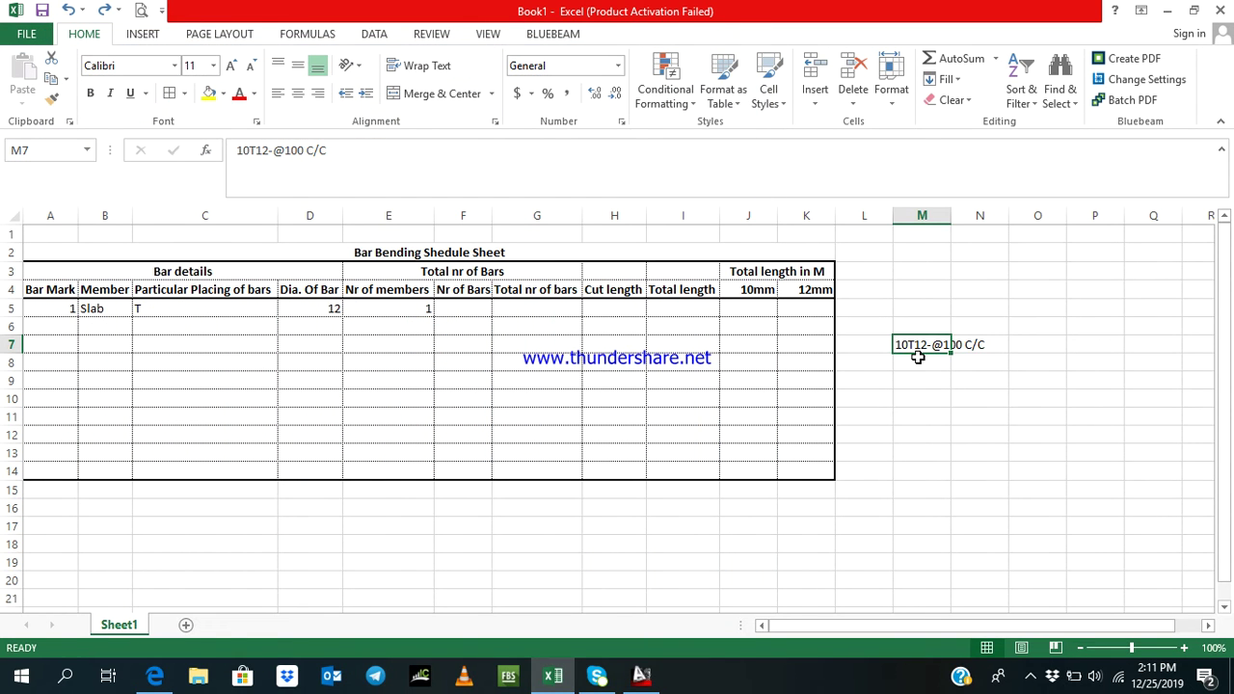
pyautogui.click(914, 396)
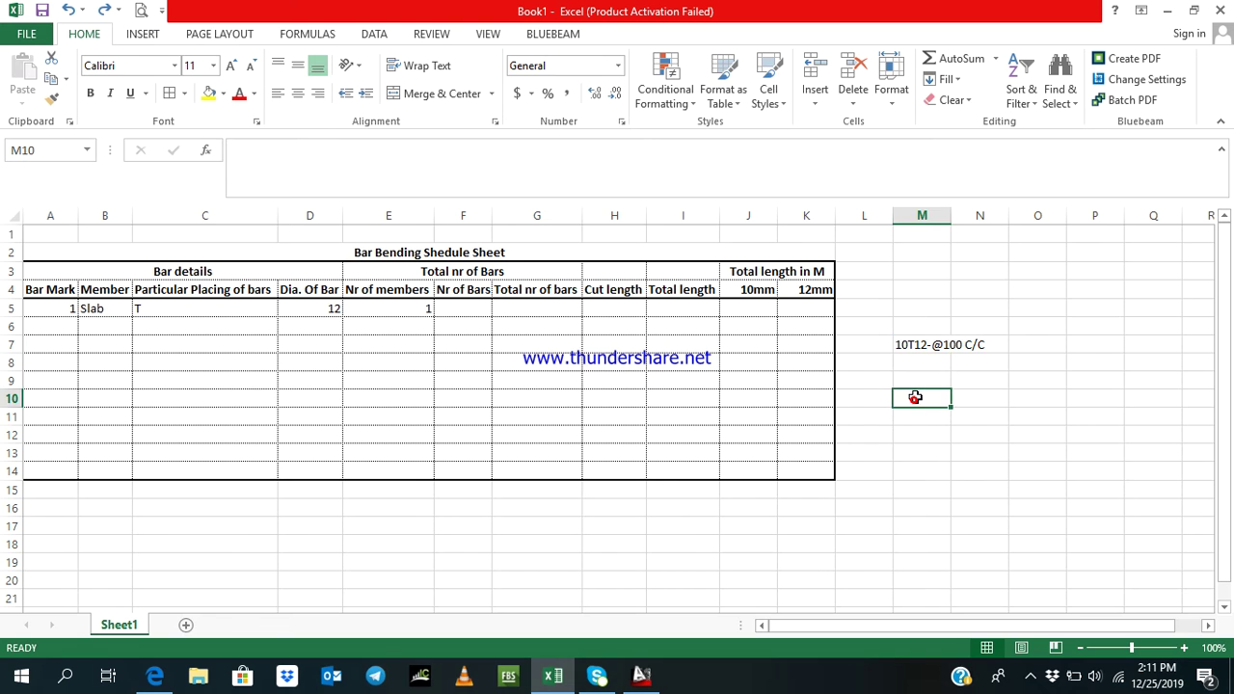
pyautogui.click(906, 343)
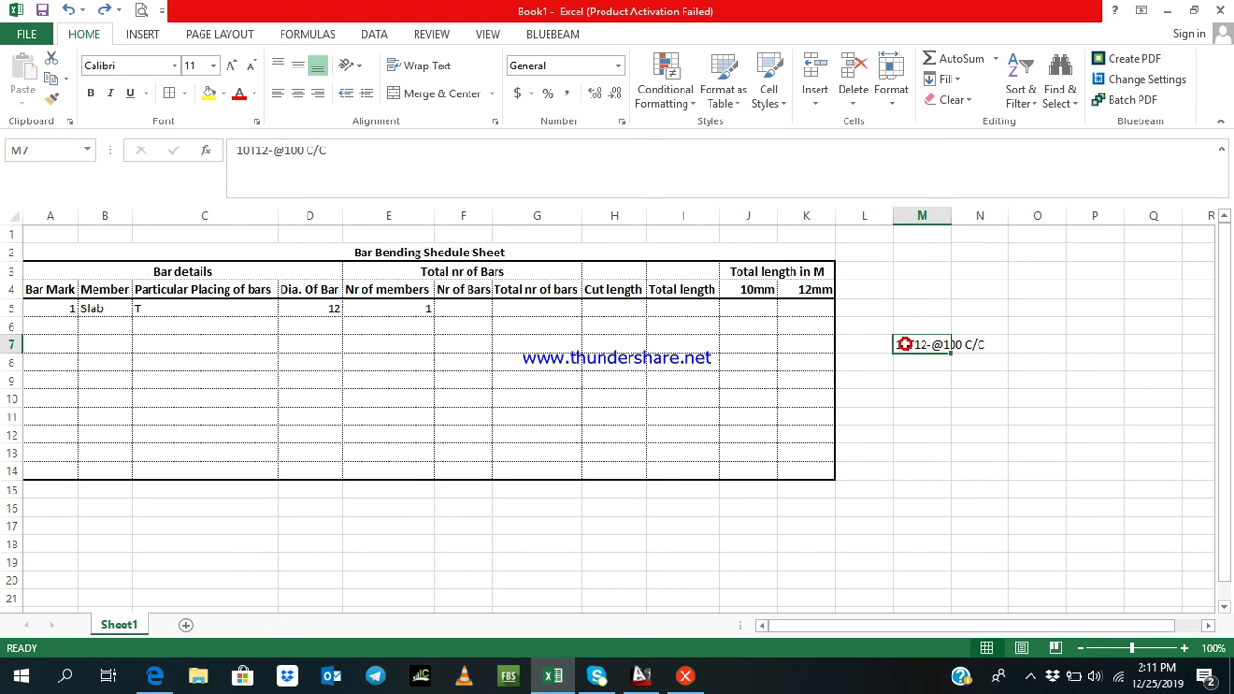
pyautogui.doubleClick(905, 344)
pyautogui.press('BackSpace')
pyautogui.press('BackSpace')
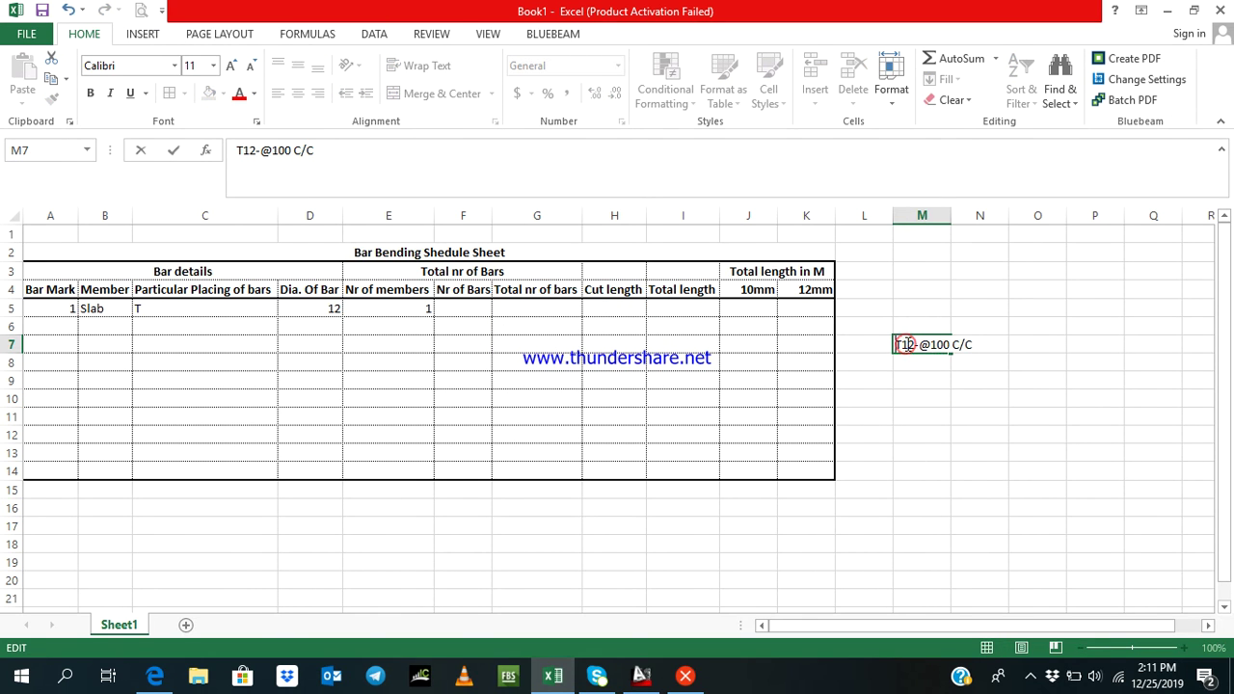
pyautogui.click(945, 375)
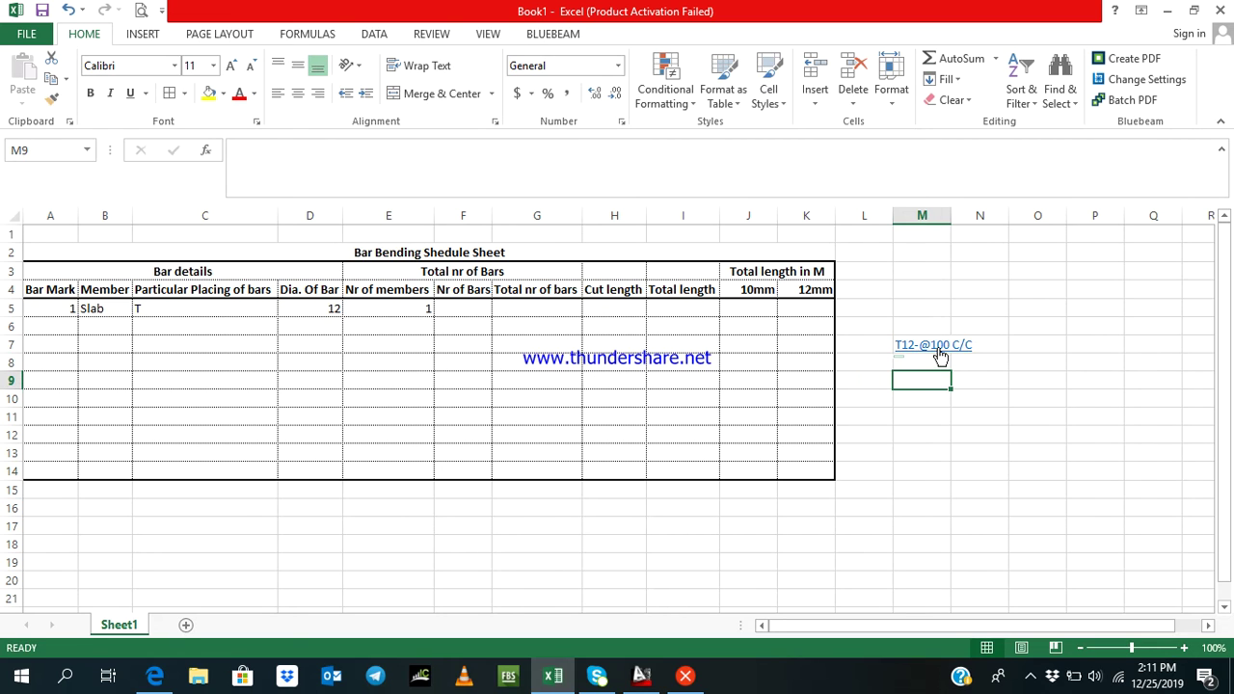
pyautogui.click(68, 10)
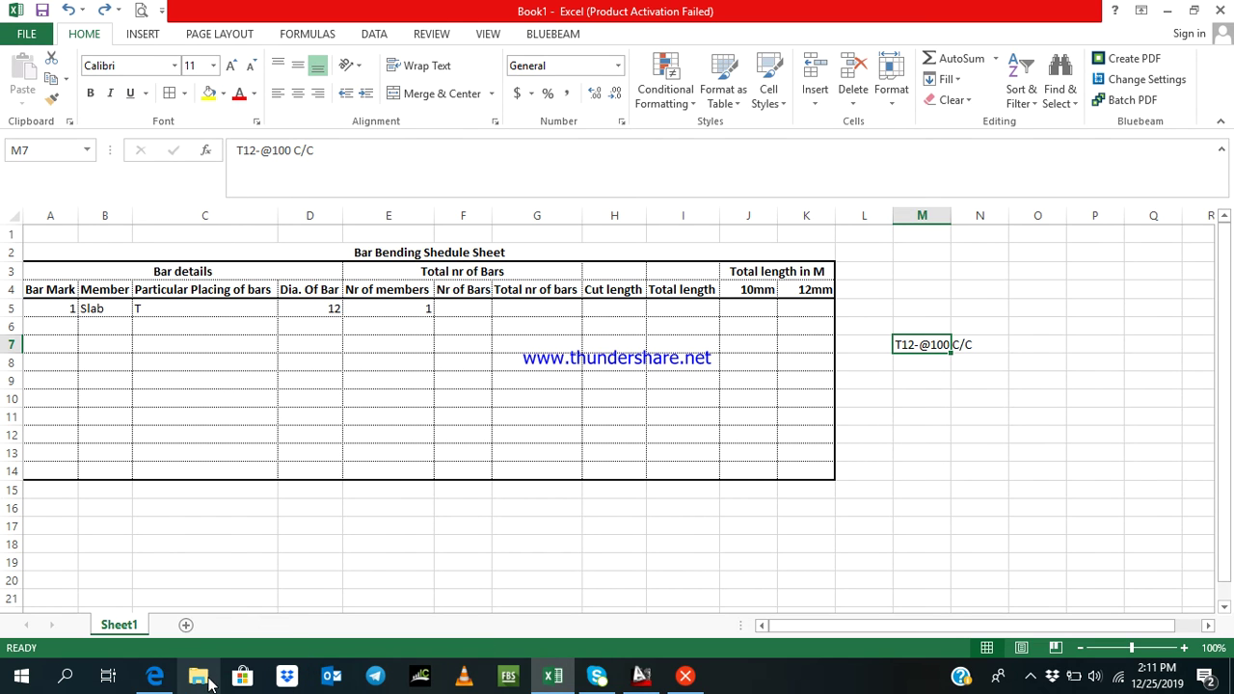
# Consult the slab dimensions in sample rf-Model.pdf in Edge, and calculate =E17/100 in cell E18 in Excel
pyautogui.click(175, 678)
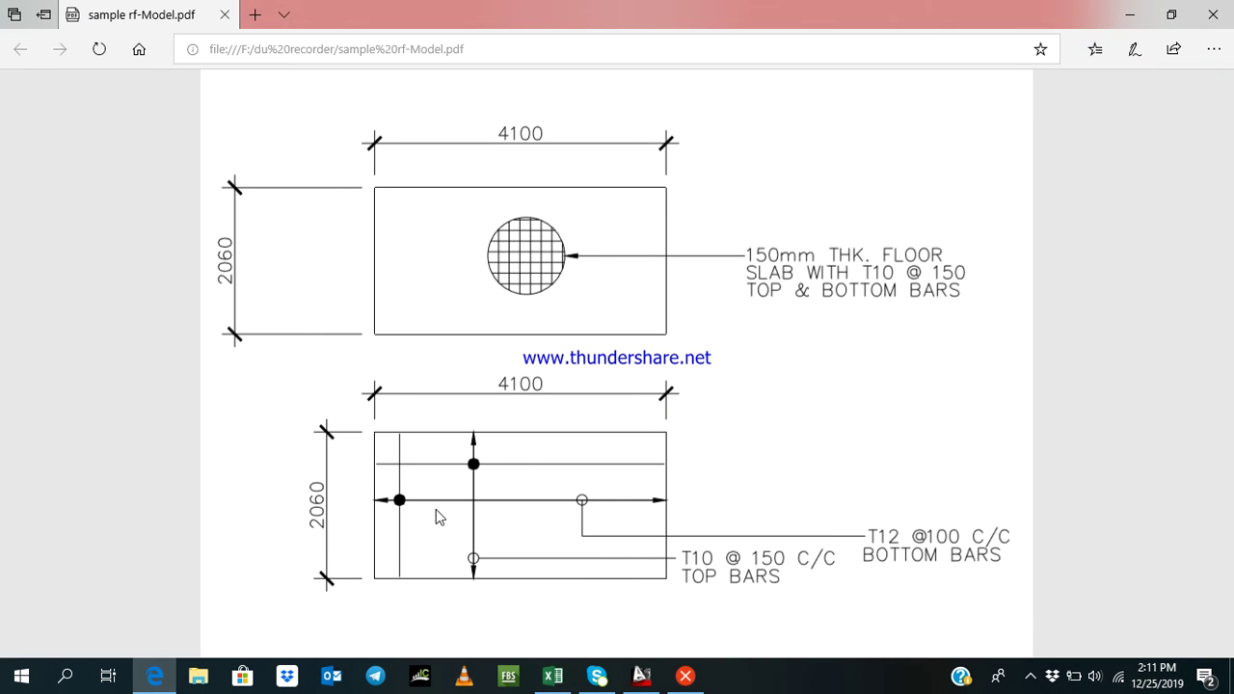
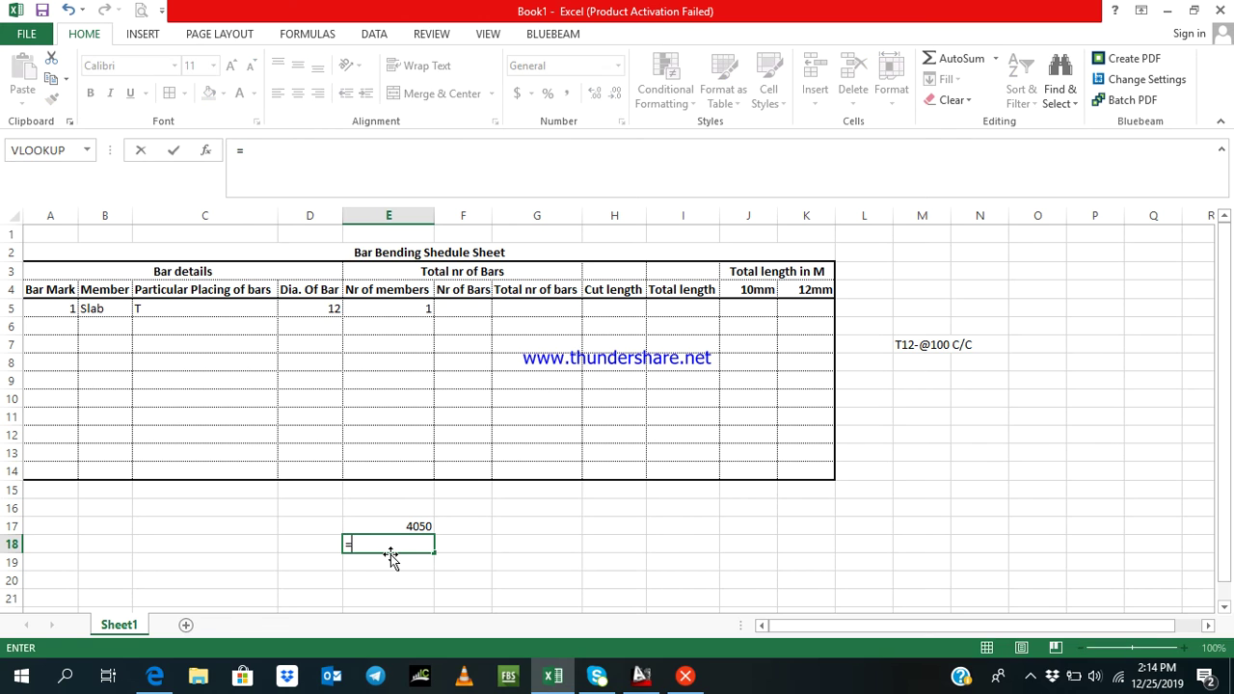
pyautogui.press('Up')
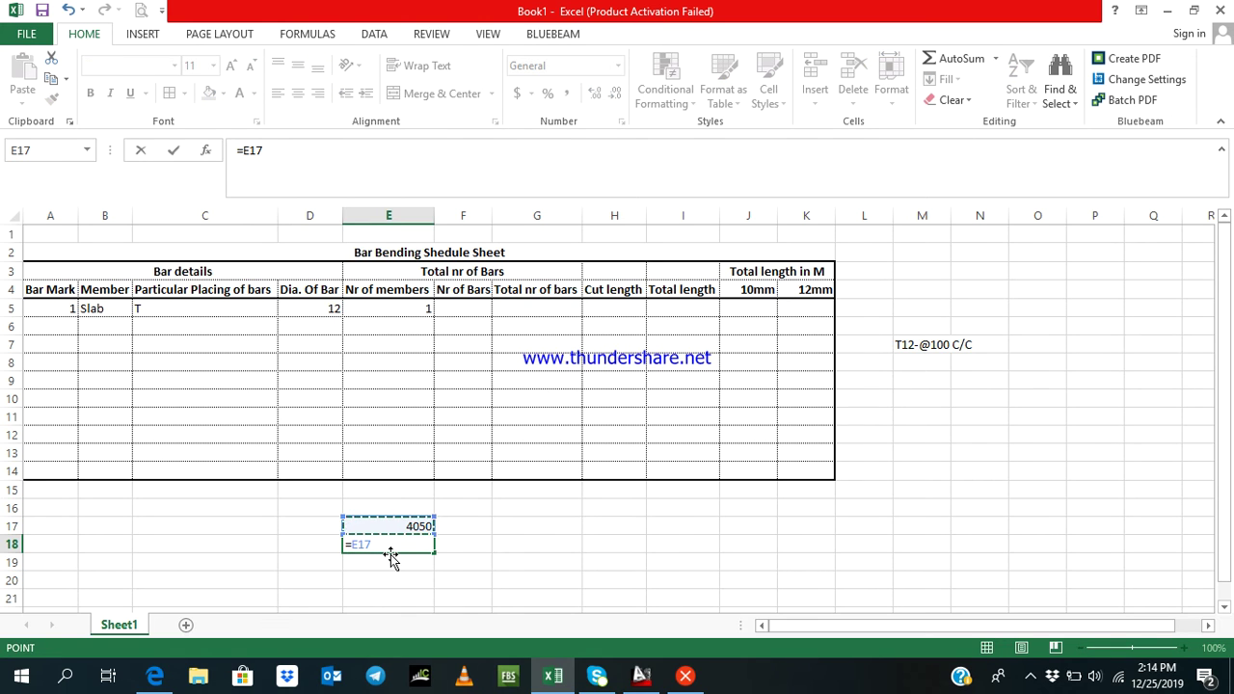
pyautogui.write('/100')
pyautogui.press('Return')
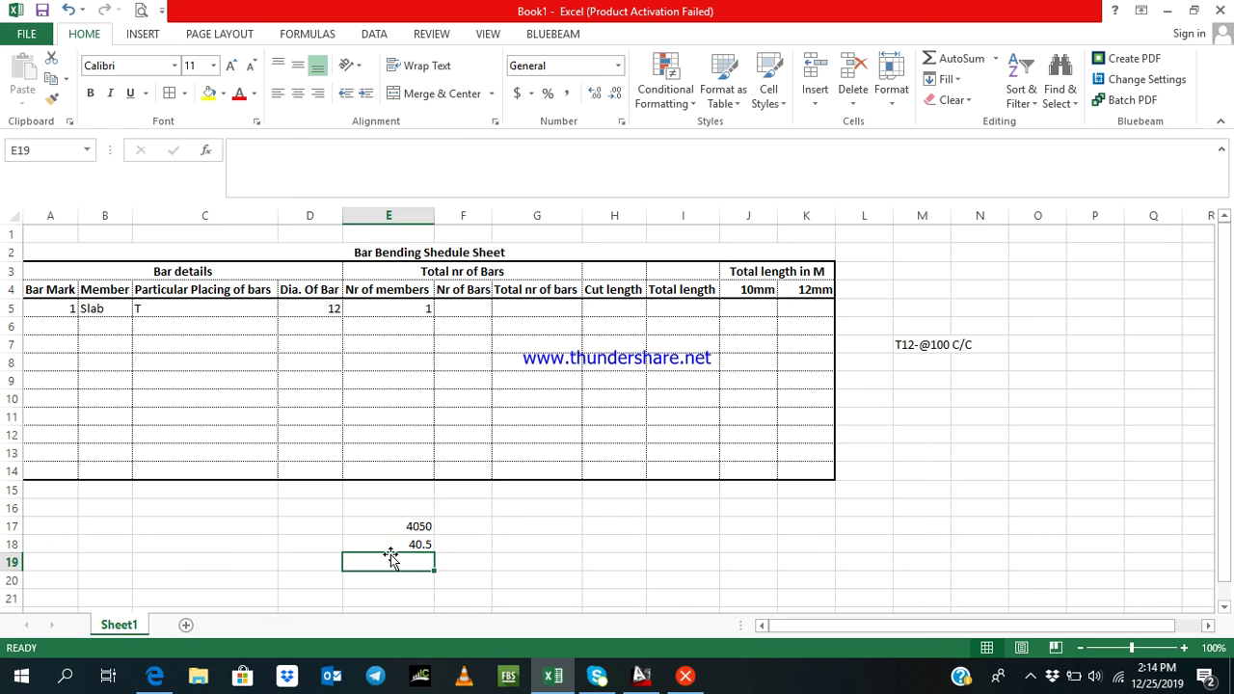
# Calculate =E18+1 in cell E19 to add the end bar to the spacing count
pyautogui.write('=')
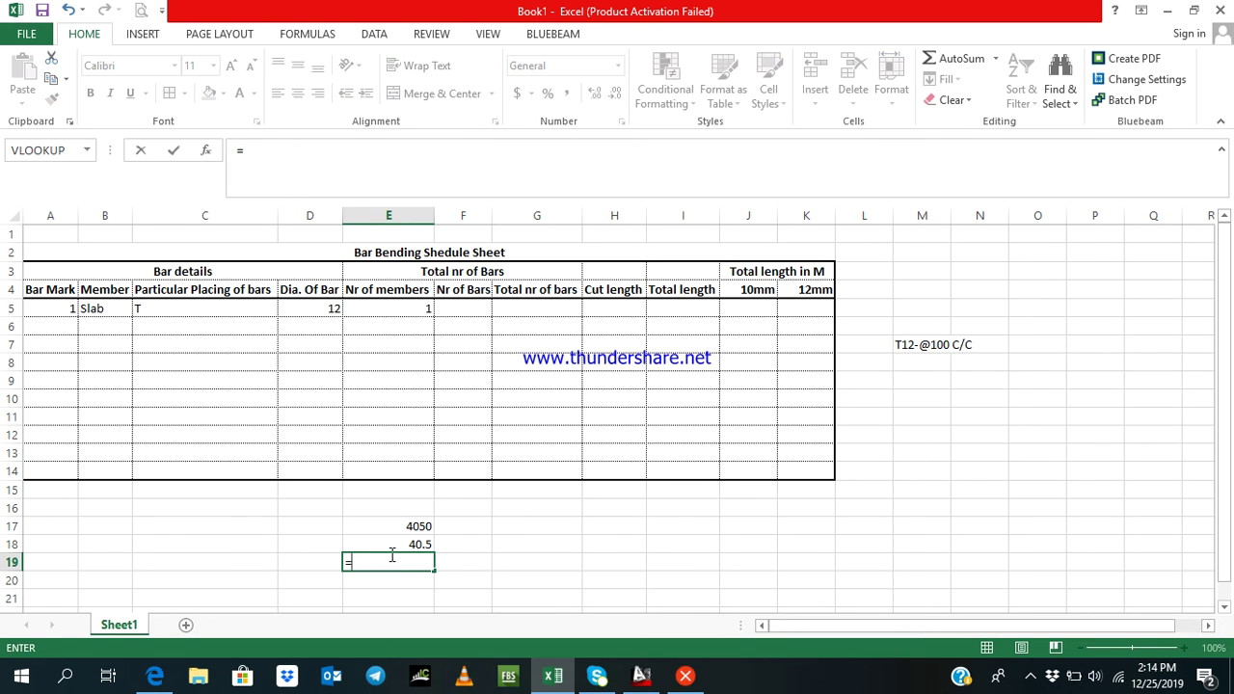
pyautogui.press('Up')
pyautogui.write('+1')
pyautogui.press('Return')
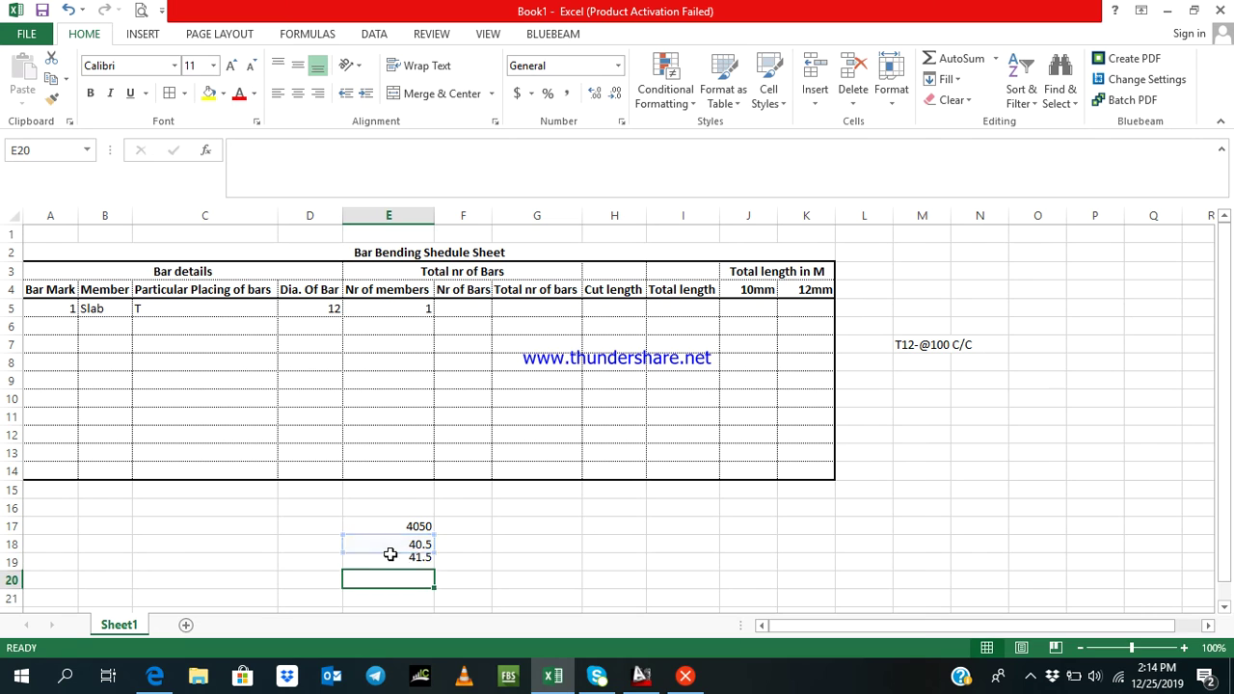
pyautogui.click(390, 561)
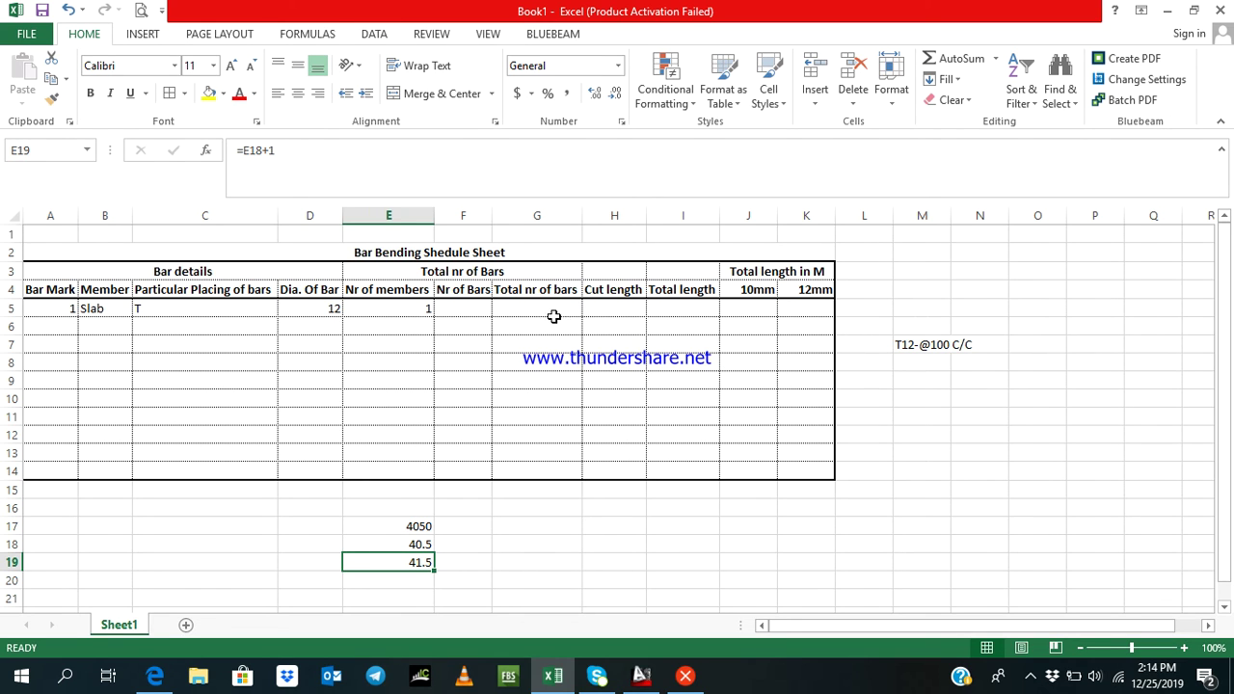
# Enter 42 as the number of bars for the slab in cell F5
pyautogui.click(482, 306)
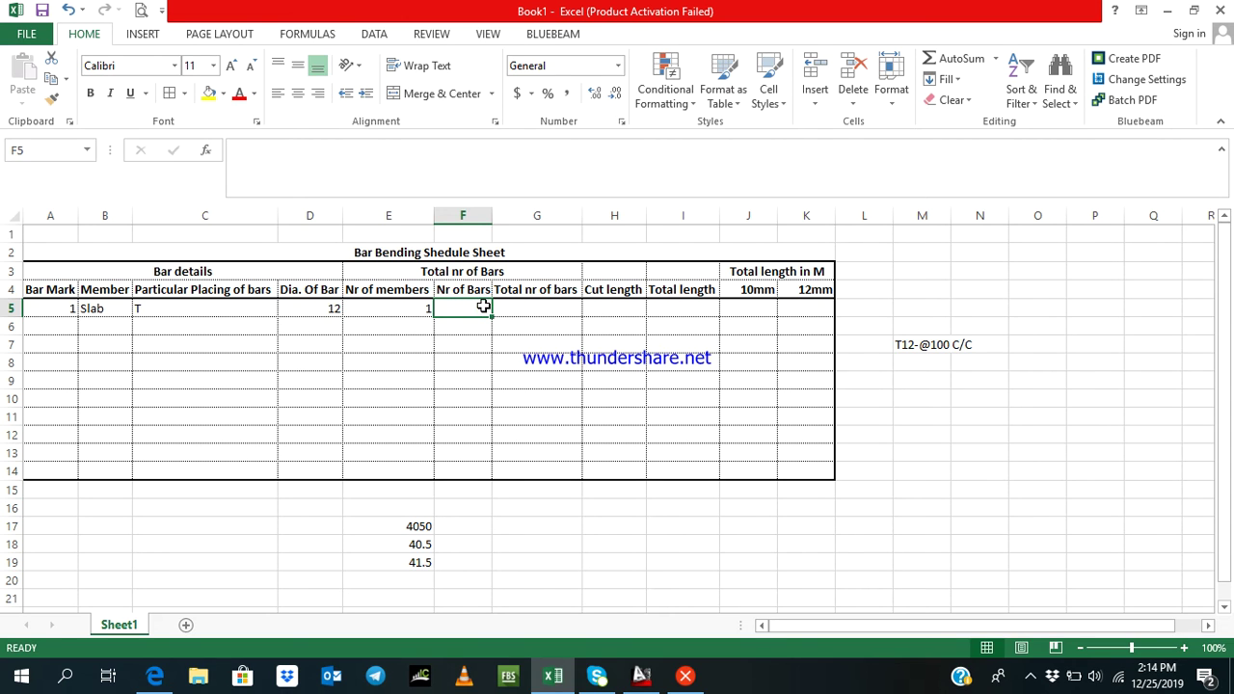
pyautogui.write('42')
pyautogui.press('Return')
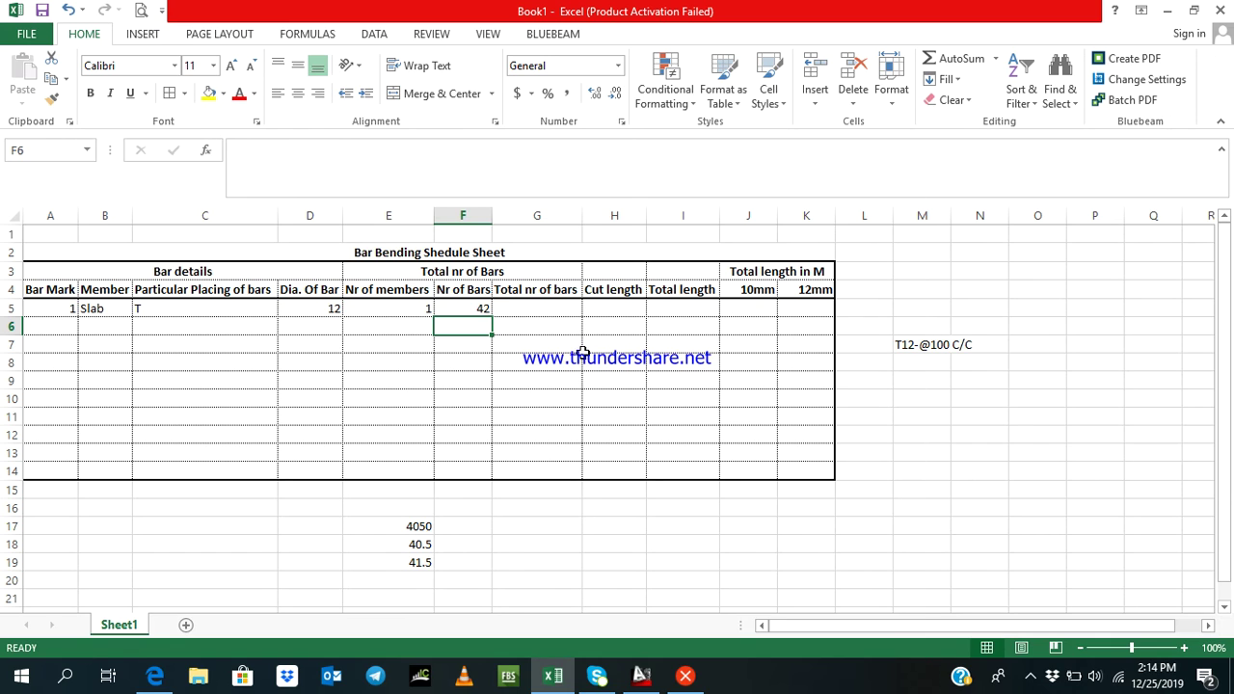
# Calculate the slab's total number of bars in cell G5 with the formula =E5*F5
pyautogui.click(410, 309)
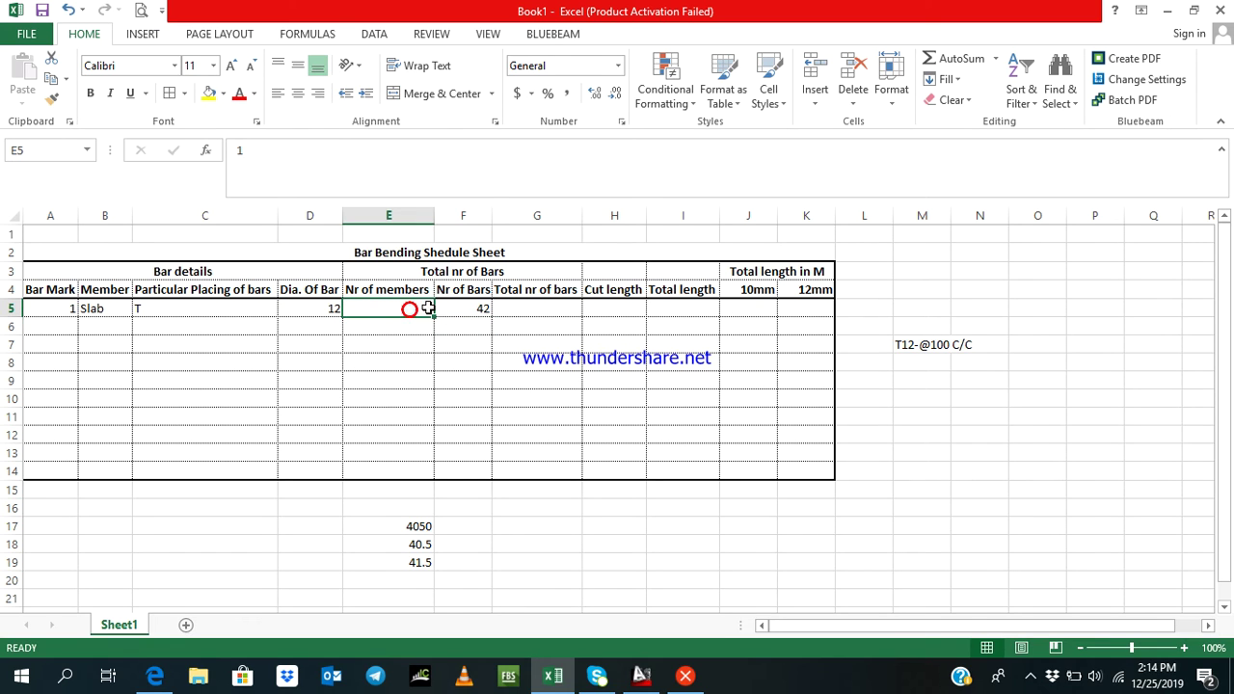
pyautogui.click(453, 309)
pyautogui.click(533, 309)
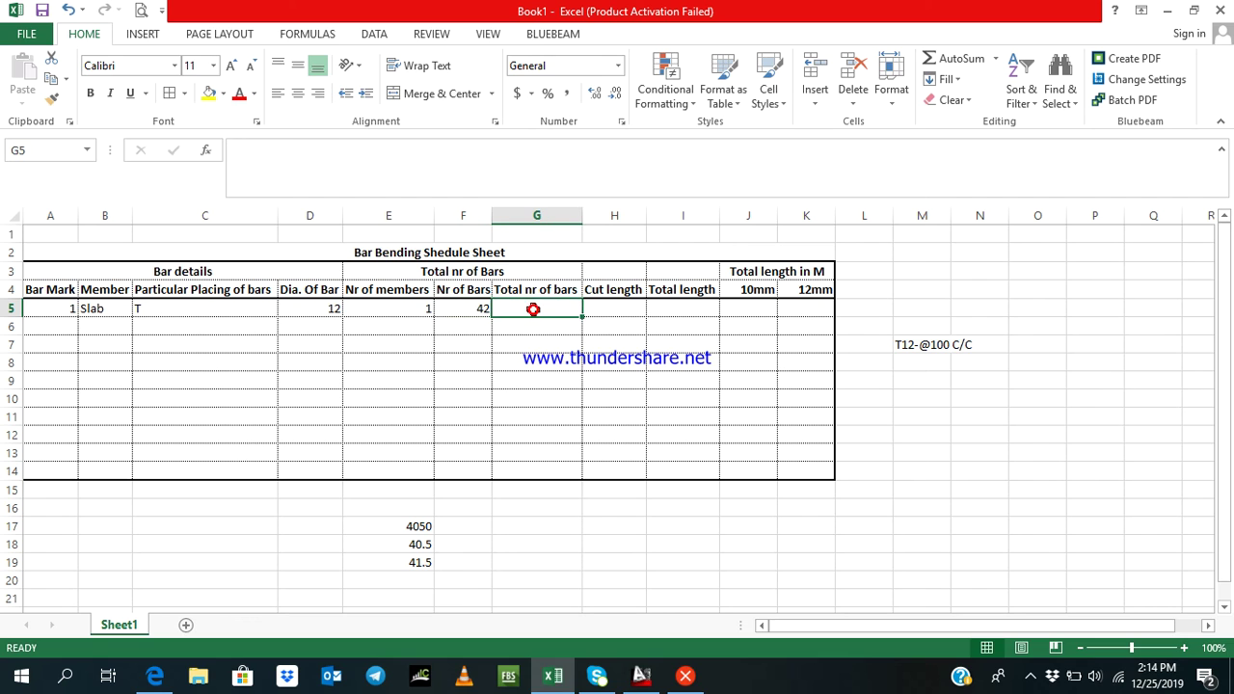
pyautogui.write('=')
pyautogui.click(415, 306)
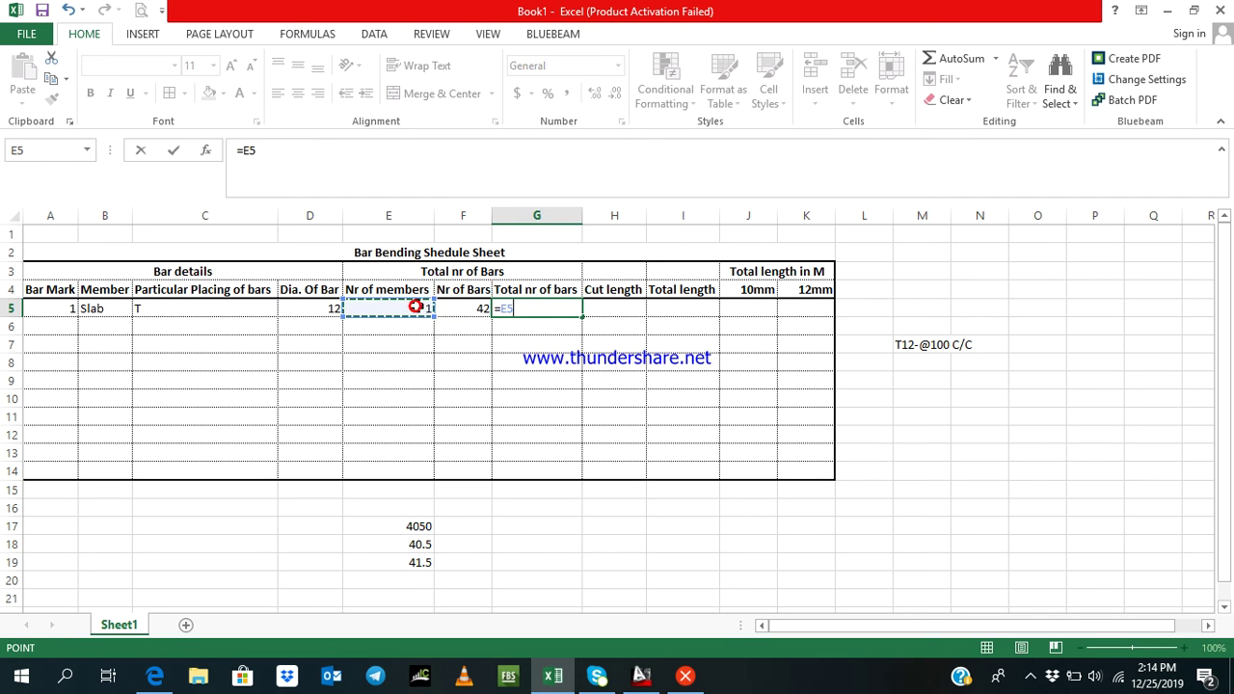
pyautogui.write('*')
pyautogui.click(452, 309)
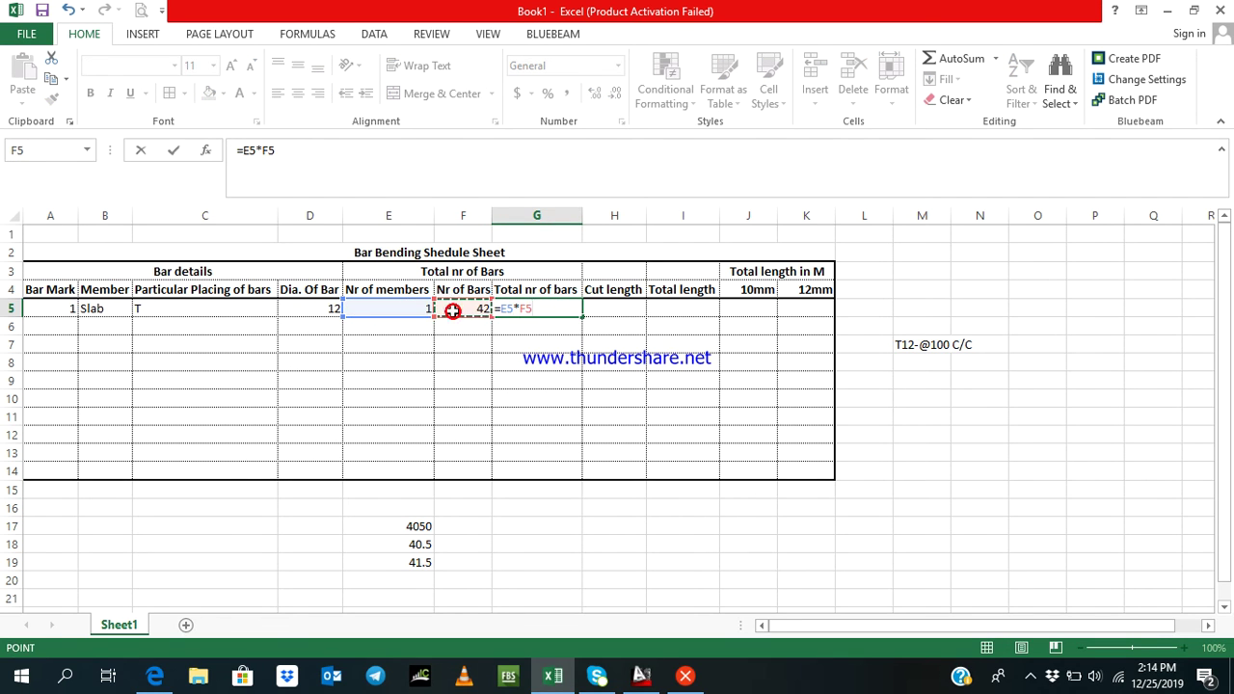
pyautogui.press('Return')
pyautogui.click(573, 308)
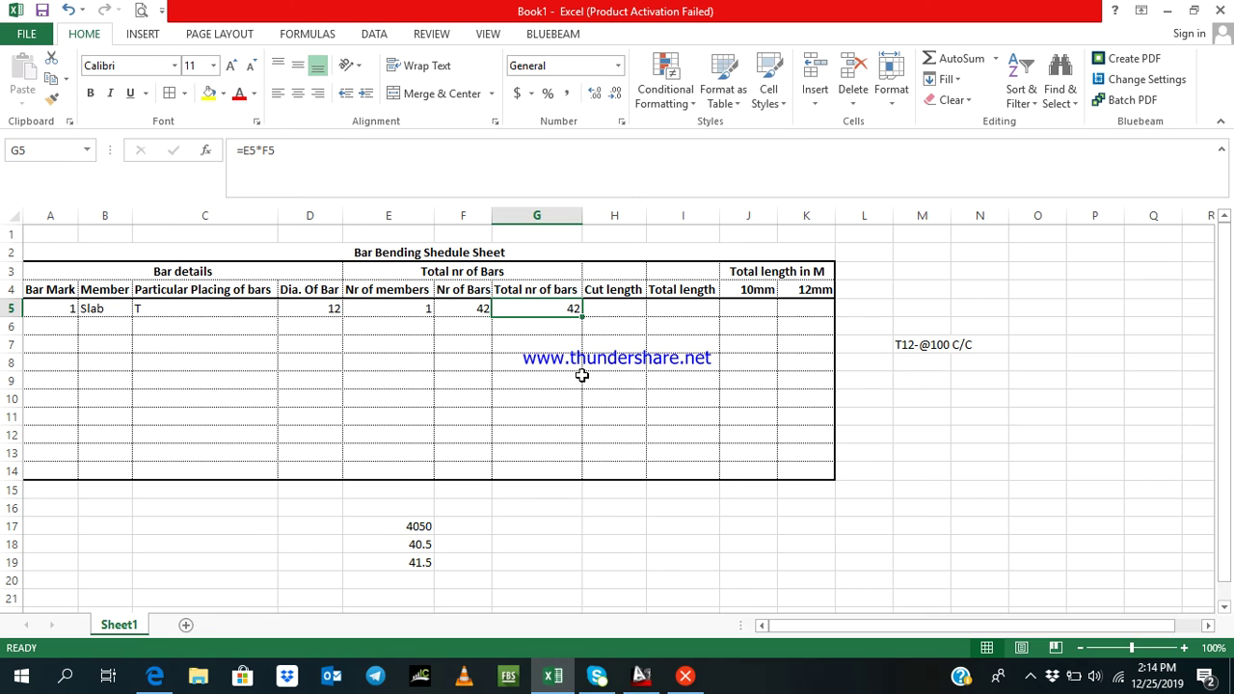
# Re-enter the formula =E5*F5 in the slab's total number of bars cell G5
pyautogui.doubleClick(552, 320)
pyautogui.press('Escape')
pyautogui.write('=')
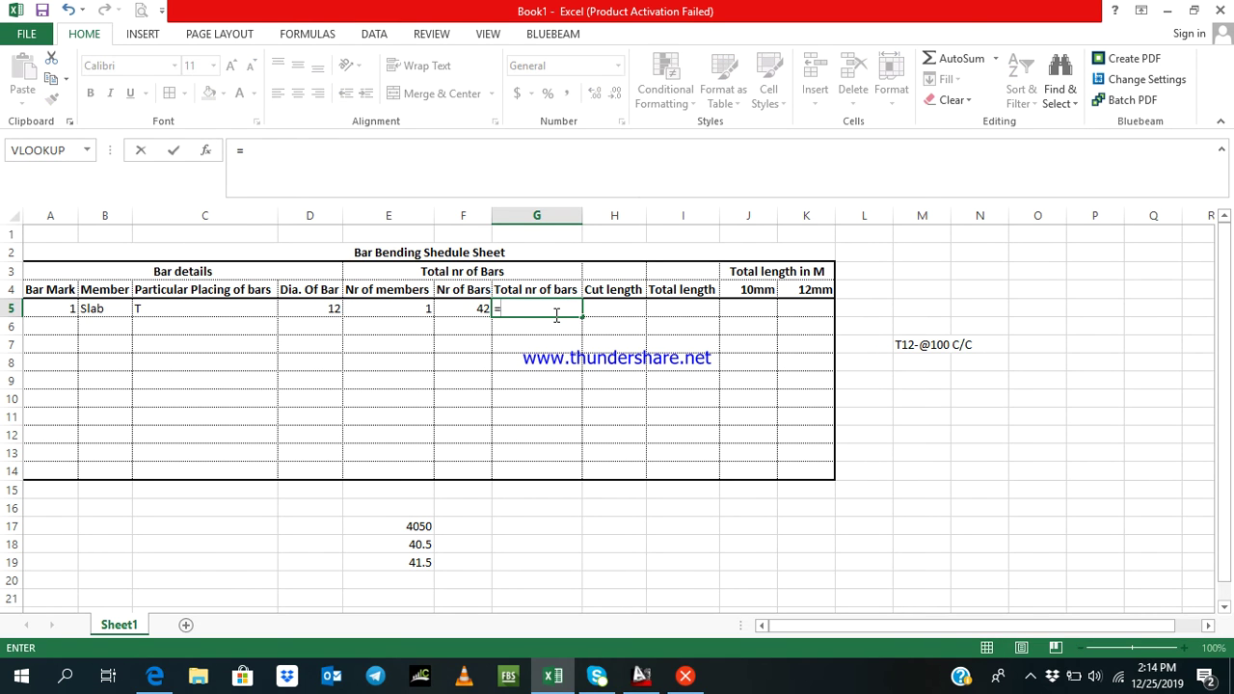
pyautogui.click(410, 308)
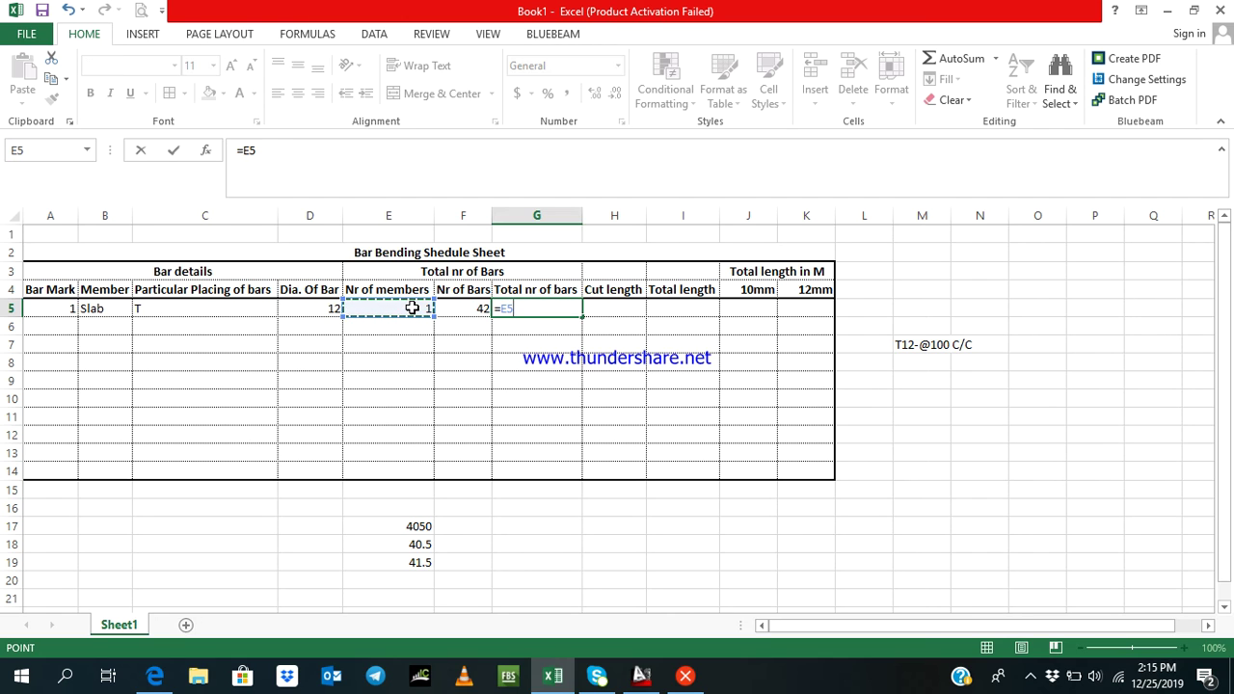
pyautogui.write('*')
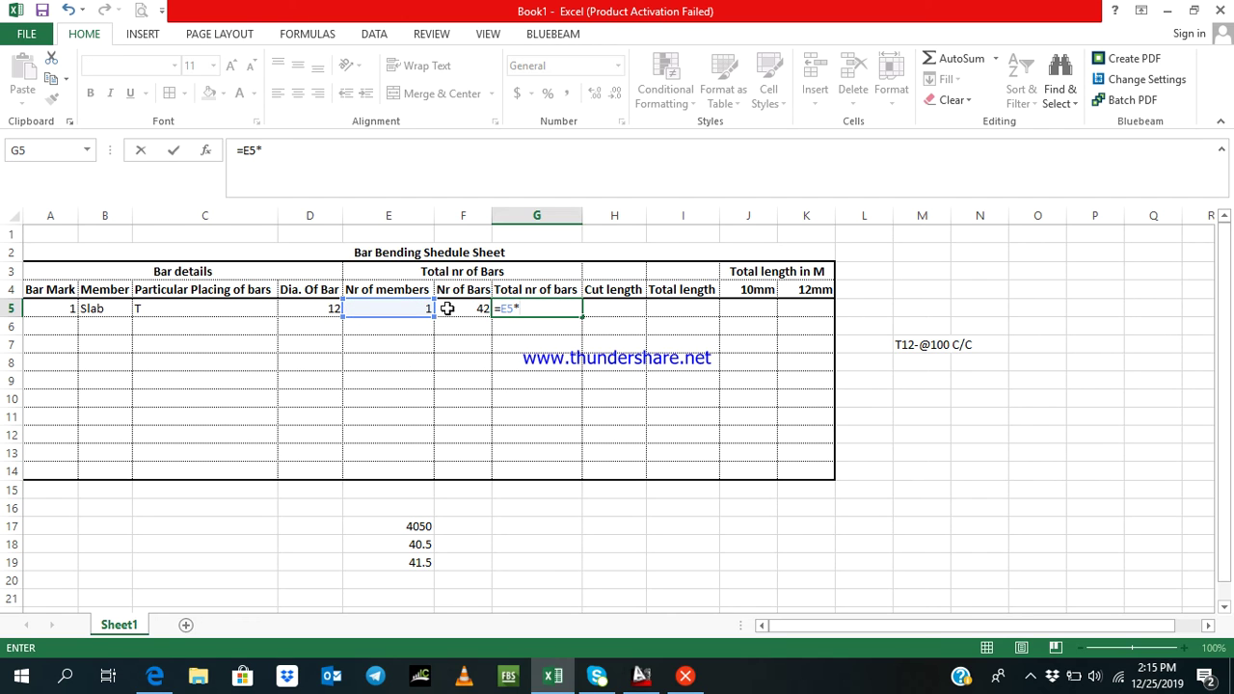
pyautogui.click(453, 310)
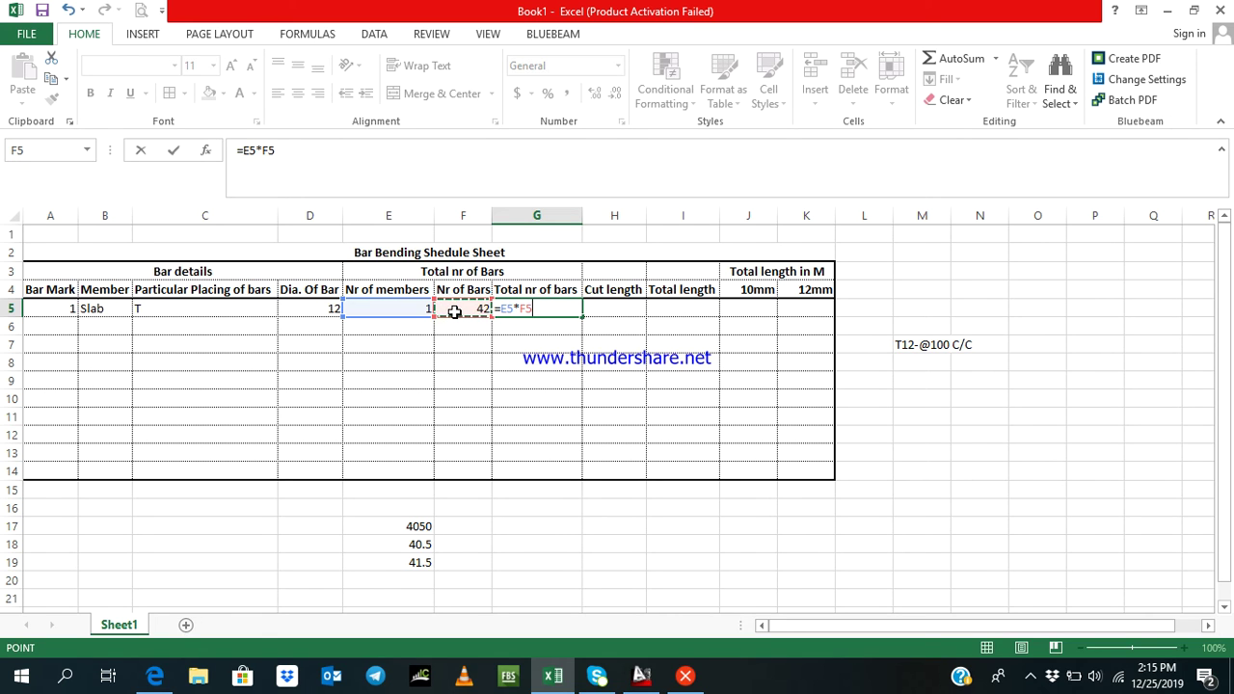
pyautogui.press('Return')
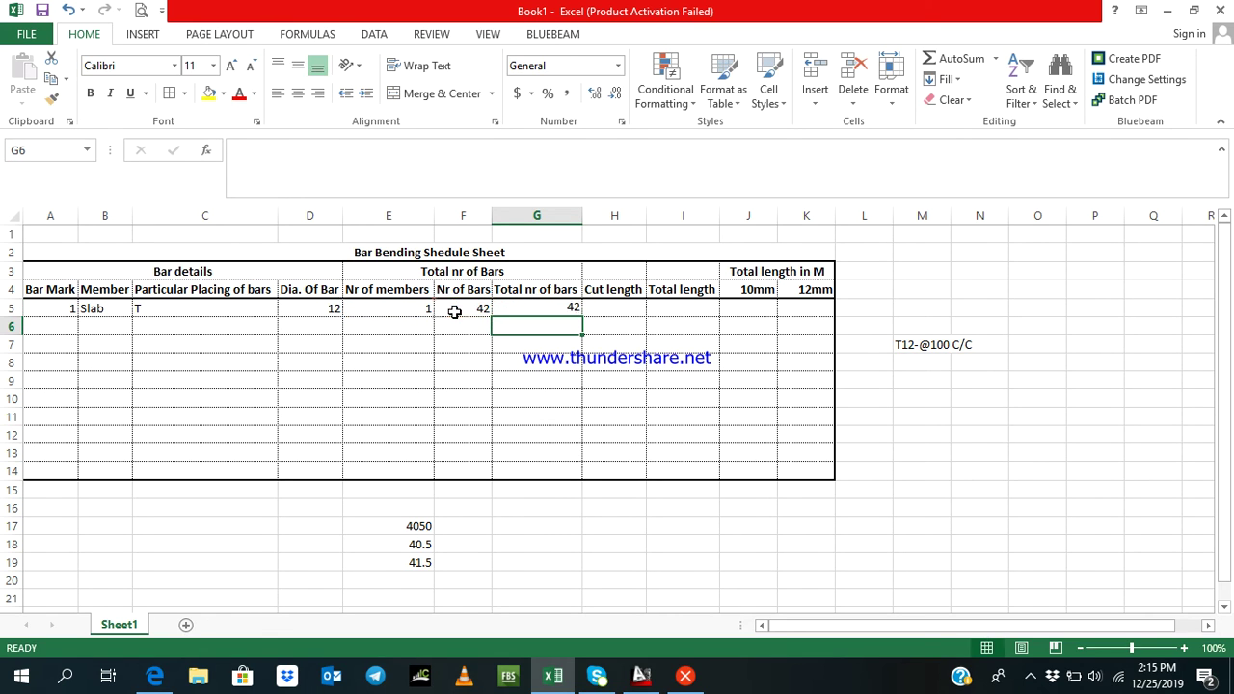
pyautogui.click(558, 309)
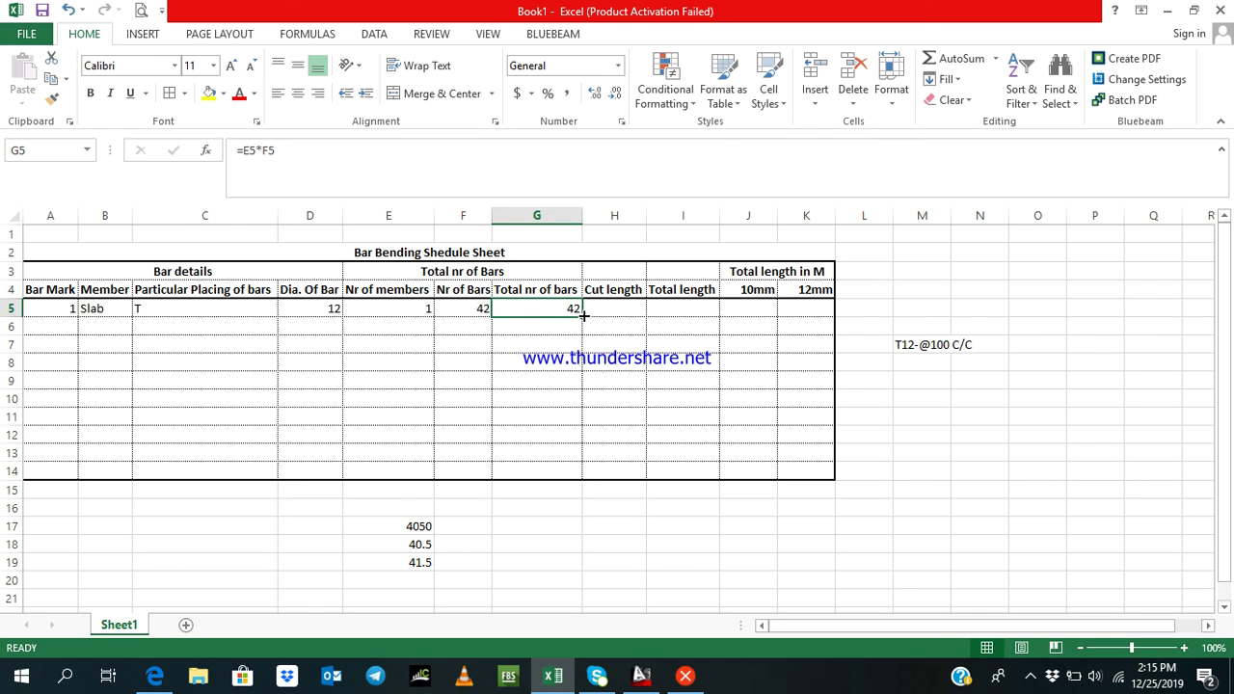
# Select the cut length cell H5, and add a linear dimension to the vertical bar in the lower slab plan of sample rf.dwg in AutoCAD
pyautogui.click(593, 310)
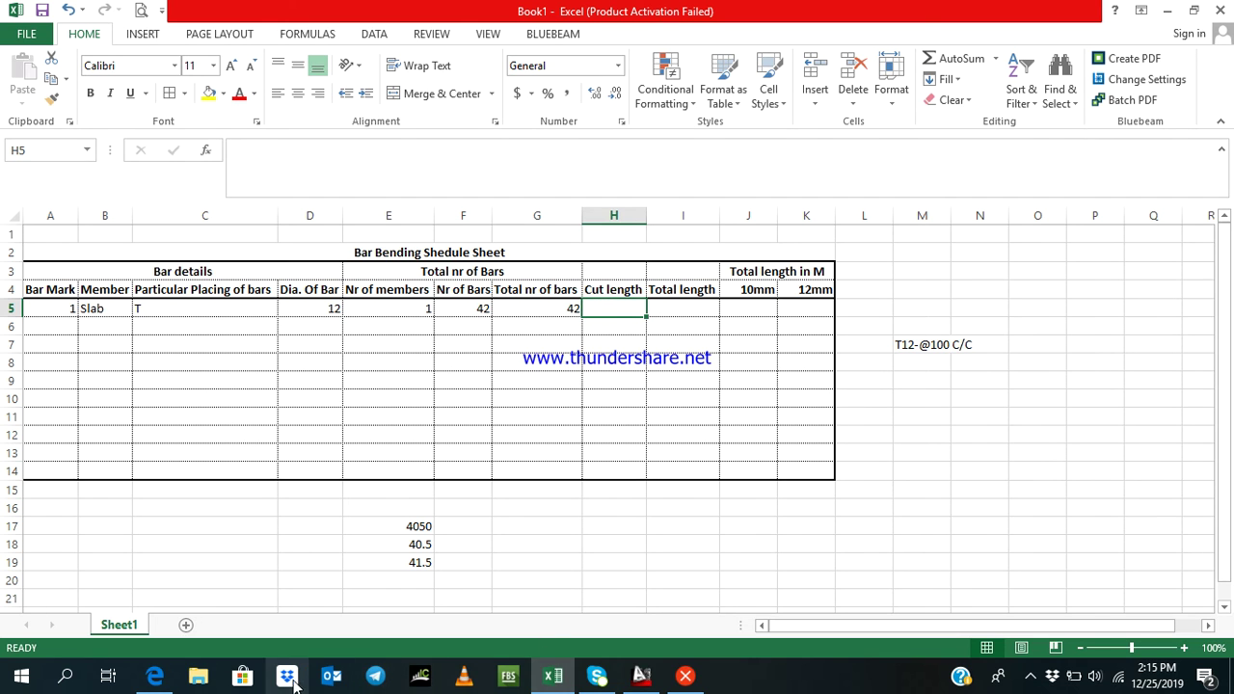
pyautogui.click(154, 675)
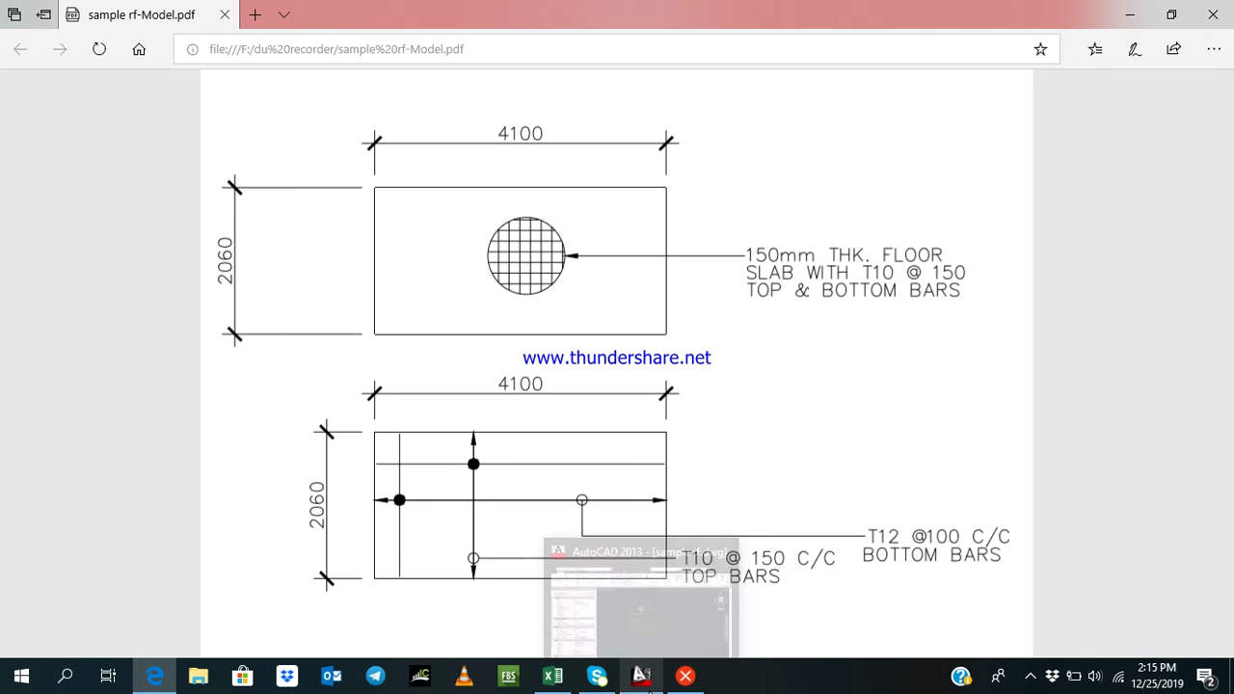
pyautogui.click(648, 673)
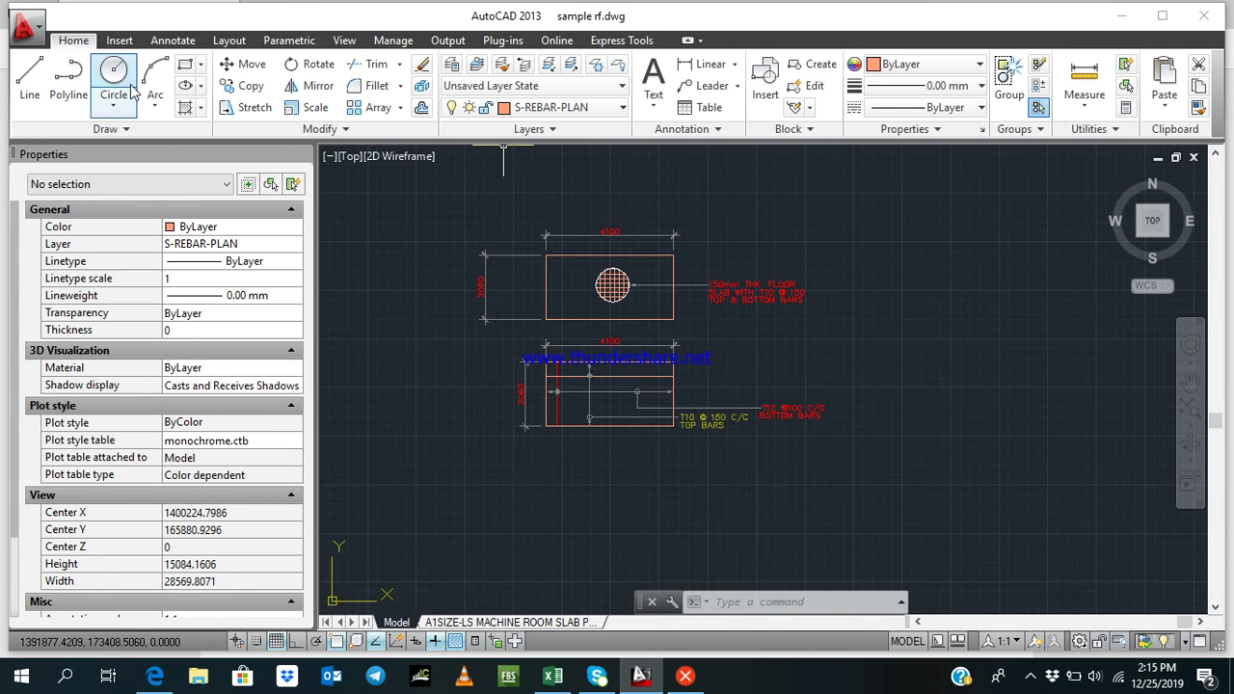
pyautogui.click(735, 63)
pyautogui.click(716, 103)
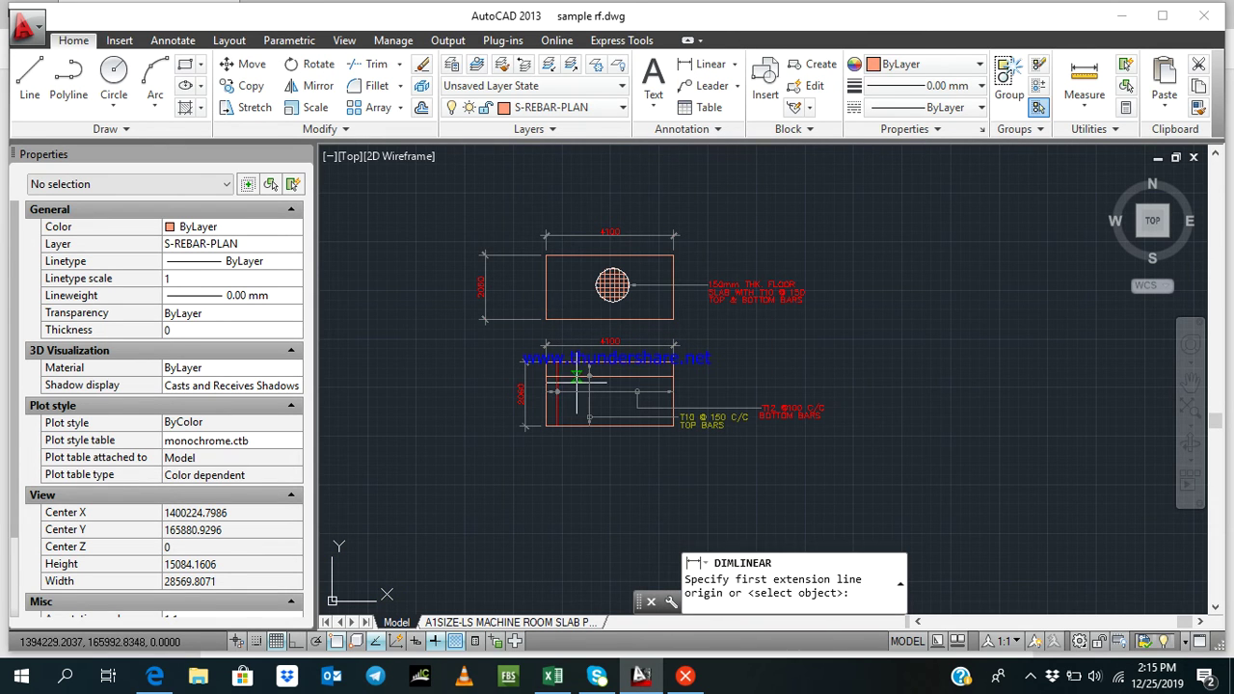
pyautogui.scroll(4, 554, 390)
pyautogui.scroll(4, 555, 389)
pyautogui.scroll(5, 562, 493)
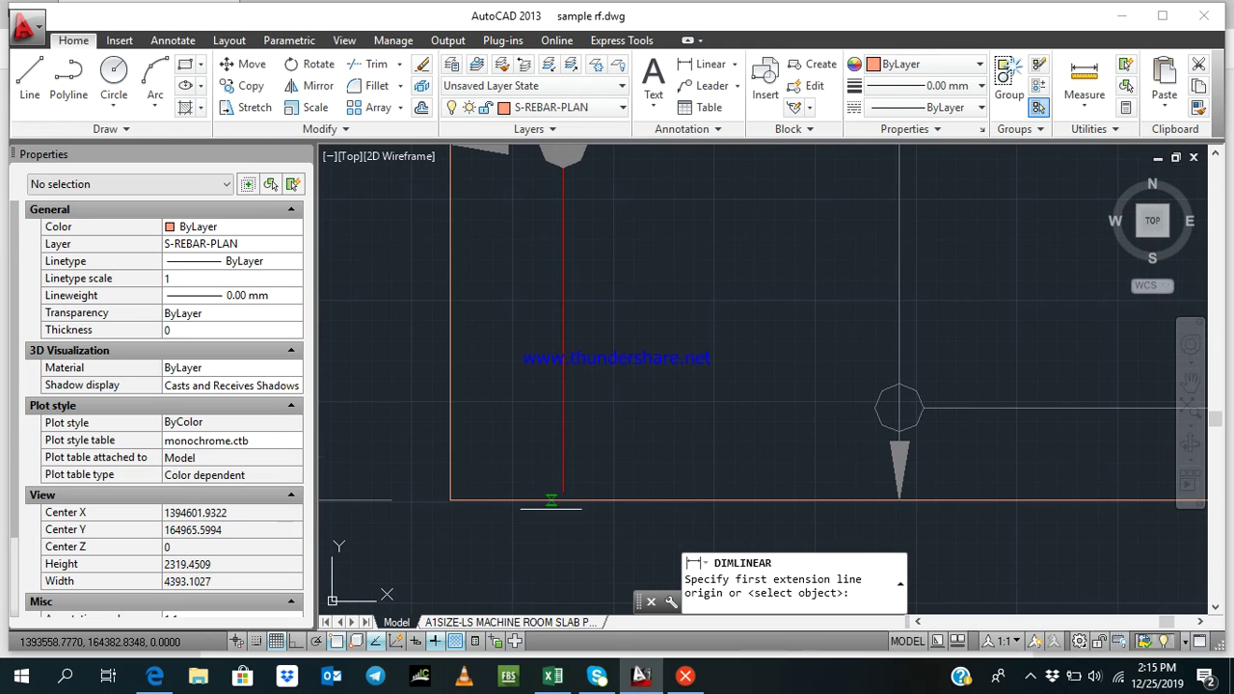
pyautogui.click(563, 492)
pyautogui.scroll(-6, 565, 494)
pyautogui.scroll(6, 607, 382)
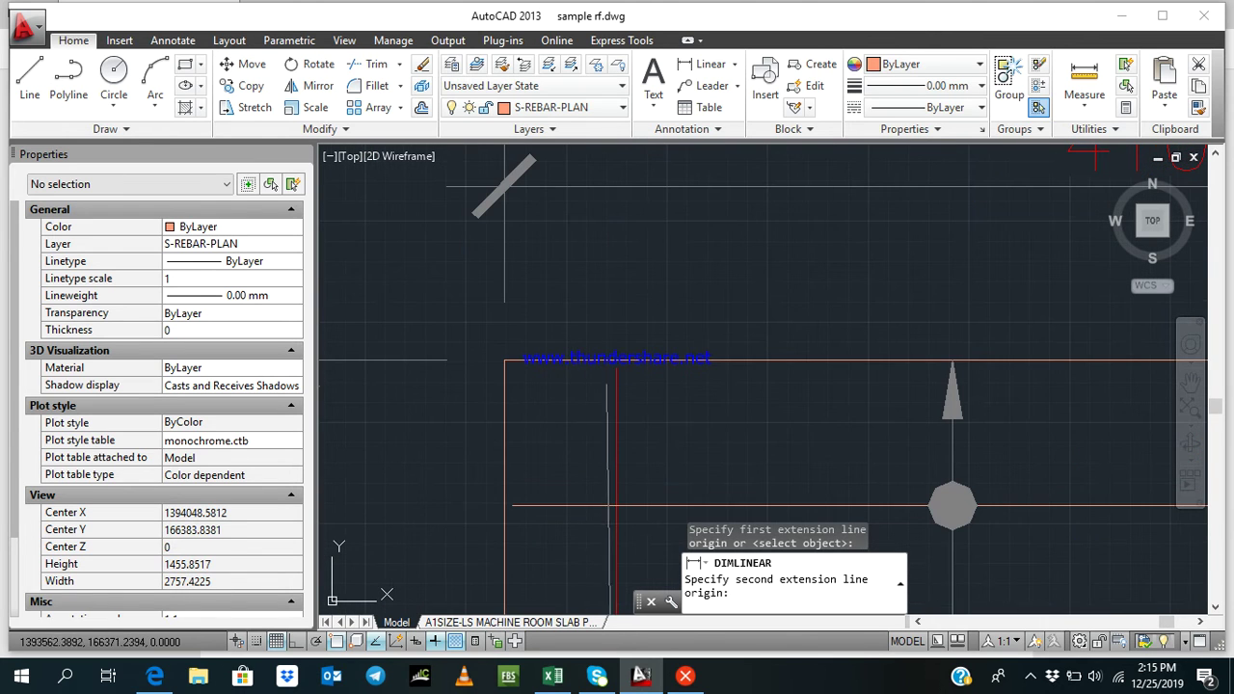
pyautogui.click(615, 365)
pyautogui.scroll(-2, 586, 368)
pyautogui.scroll(-4, 559, 385)
pyautogui.scroll(3, 545, 434)
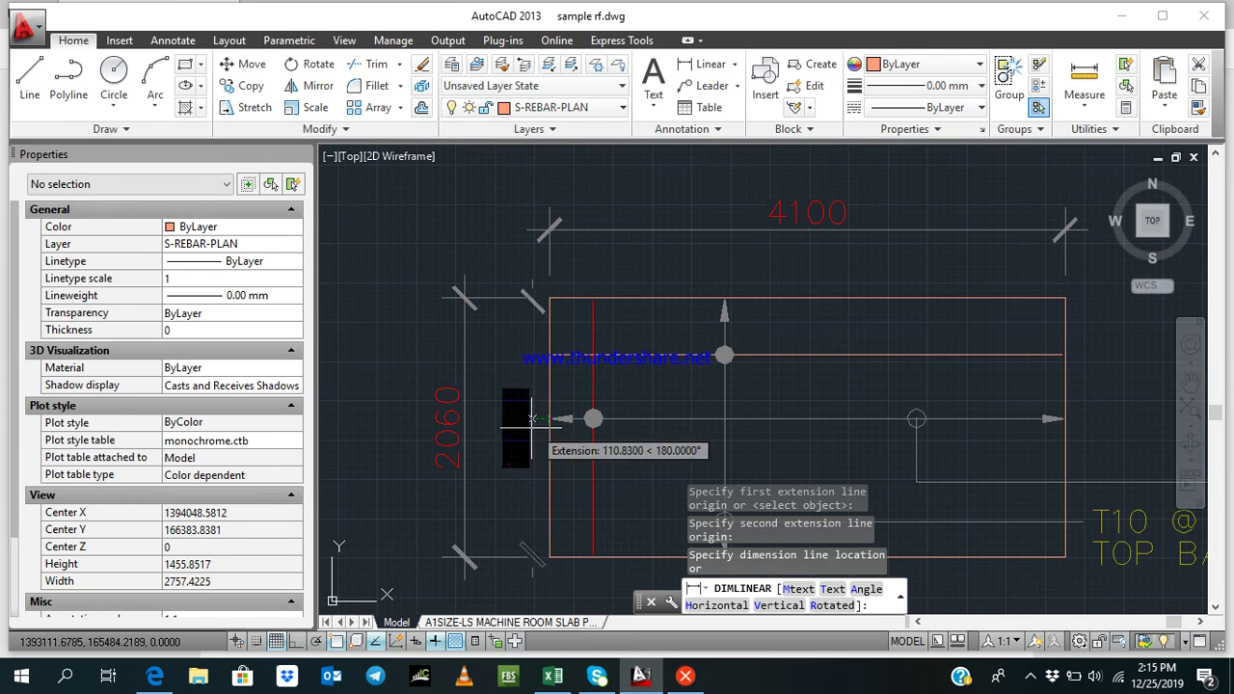
pyautogui.click(526, 424)
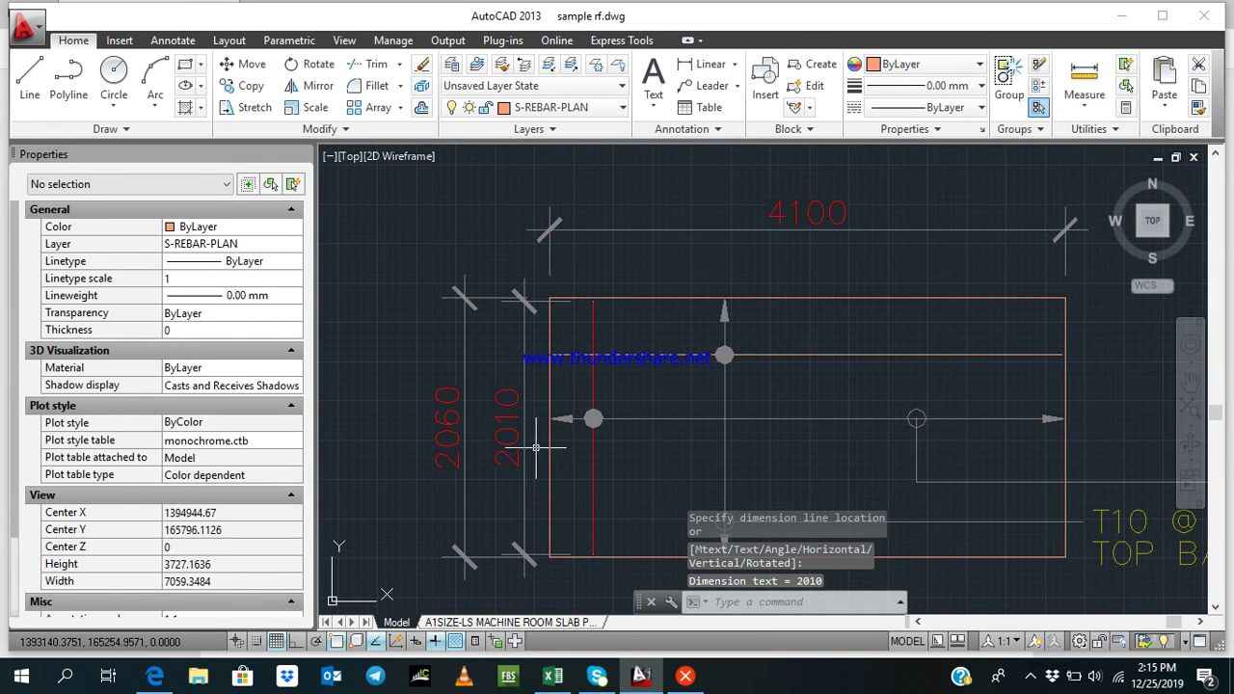
# Check the vertical bar against the slab layout in sample rf-Model.pdf in Edge, and consult its dimension in AutoCAD for the cut length
pyautogui.click(549, 677)
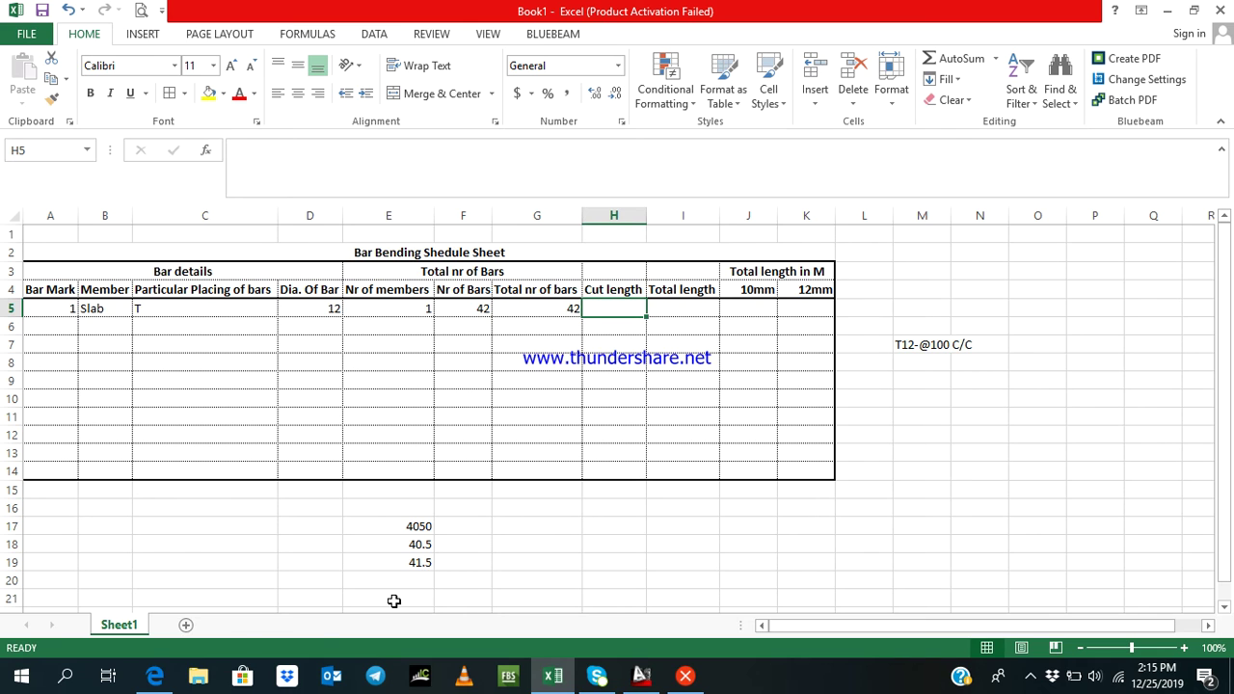
pyautogui.click(160, 675)
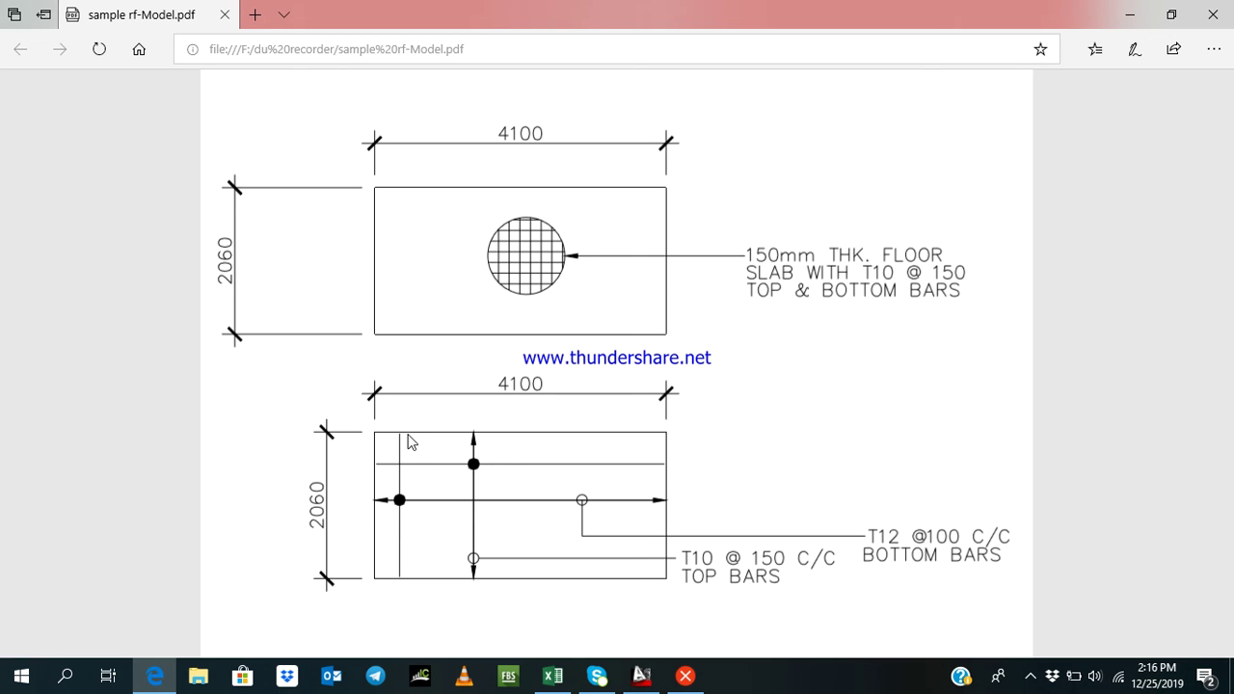
pyautogui.click(396, 469)
pyautogui.click(552, 674)
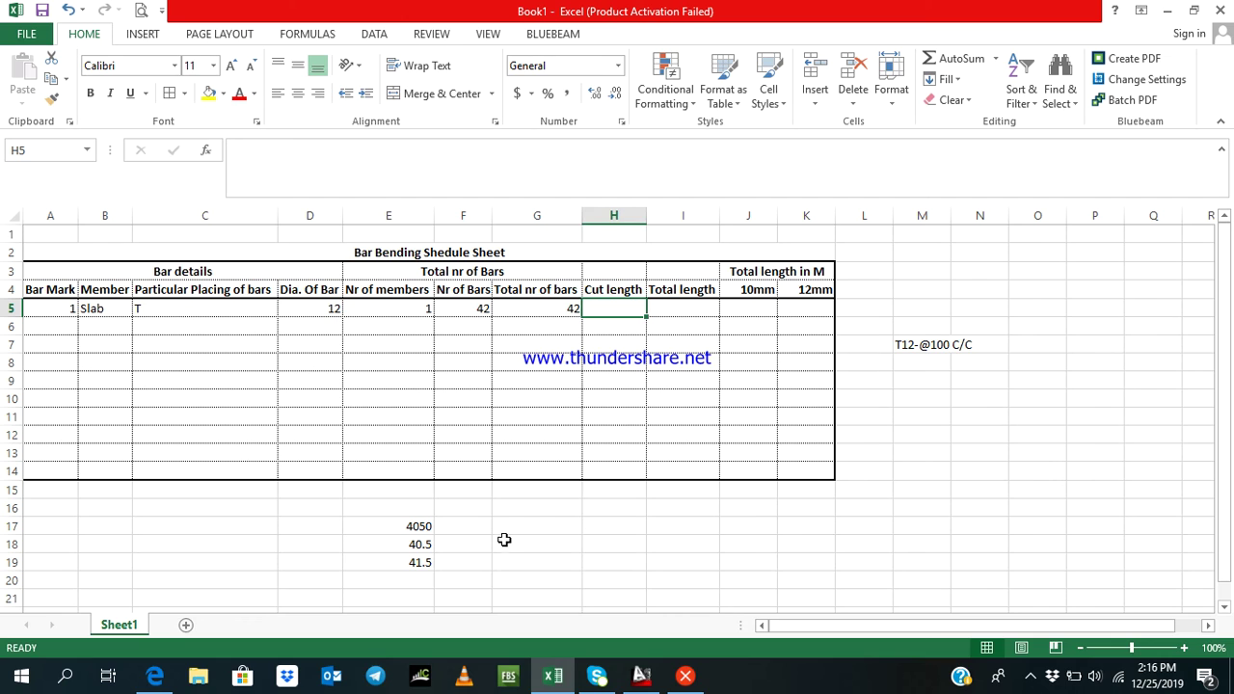
pyautogui.click(565, 681)
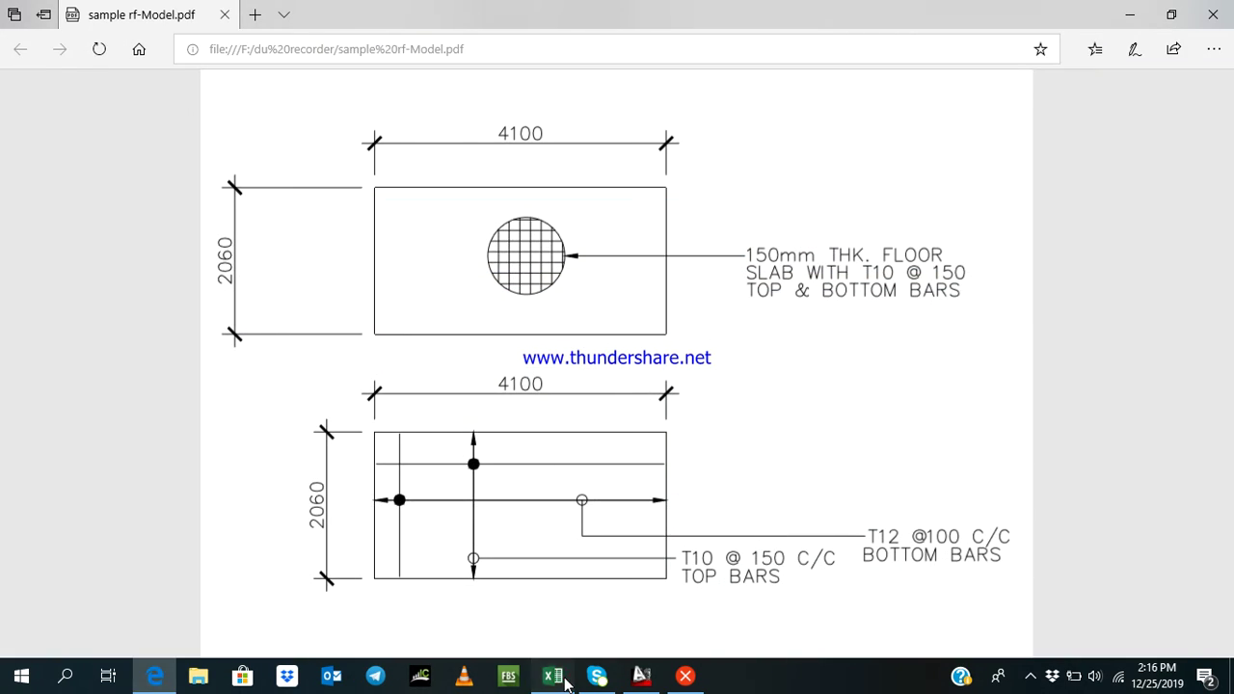
pyautogui.click(565, 681)
pyautogui.click(640, 677)
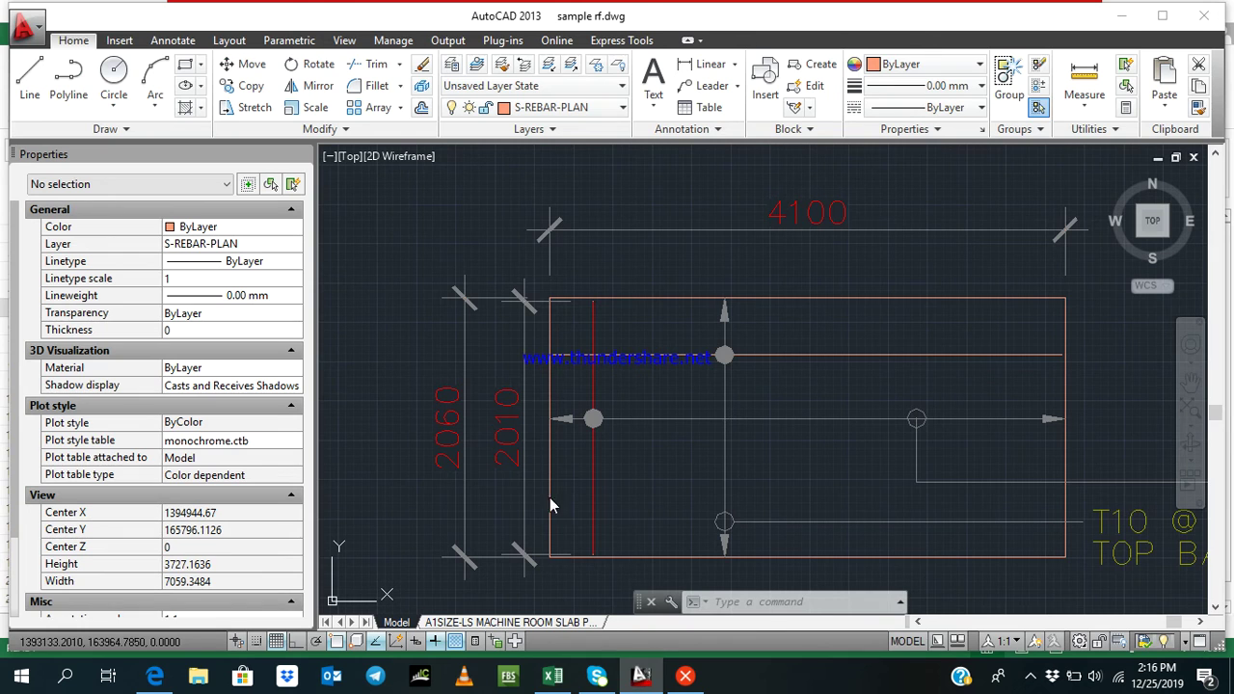
# Switch to the Excel bar bending schedule and calculate the bar length in F17 with =2060-2*25
pyautogui.click(538, 680)
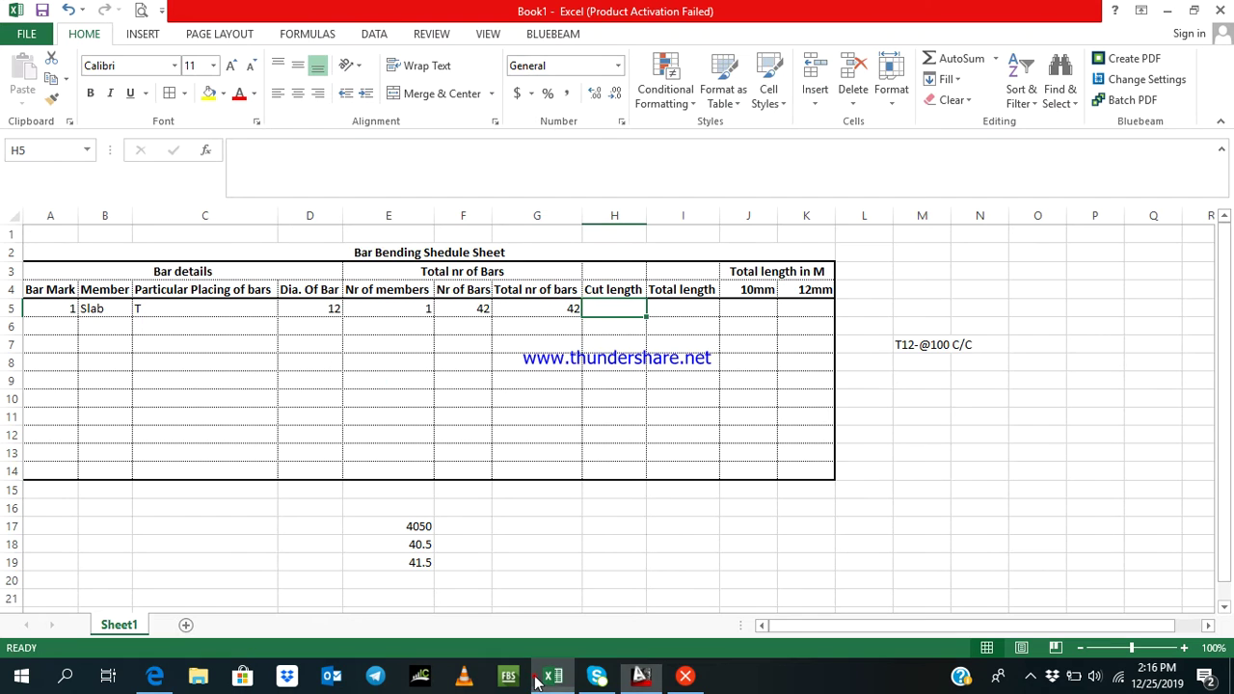
pyautogui.click(479, 525)
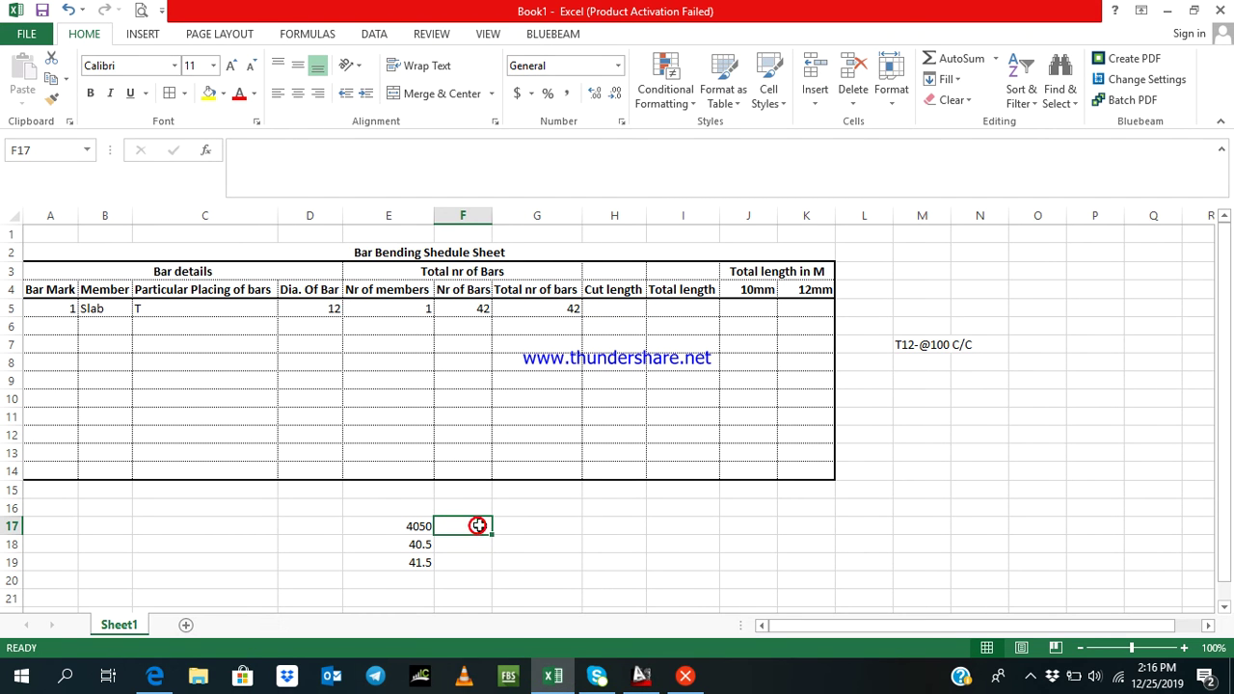
pyautogui.write('=2060-2*25')
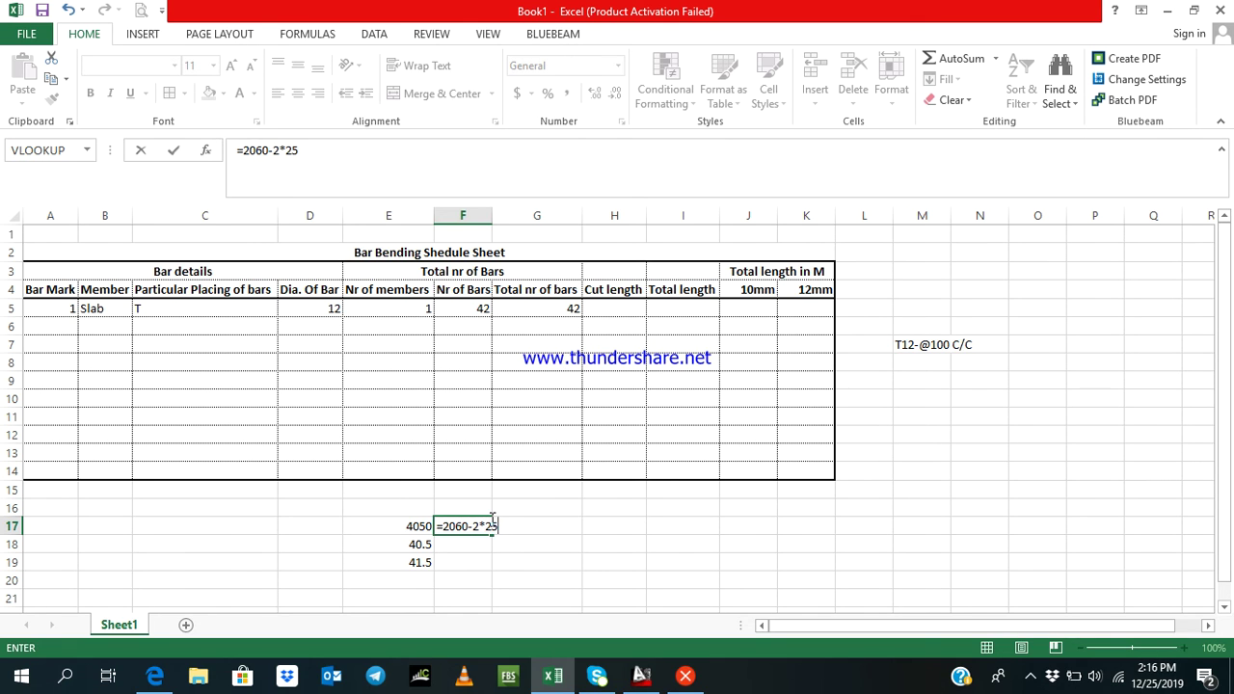
pyautogui.press('Return')
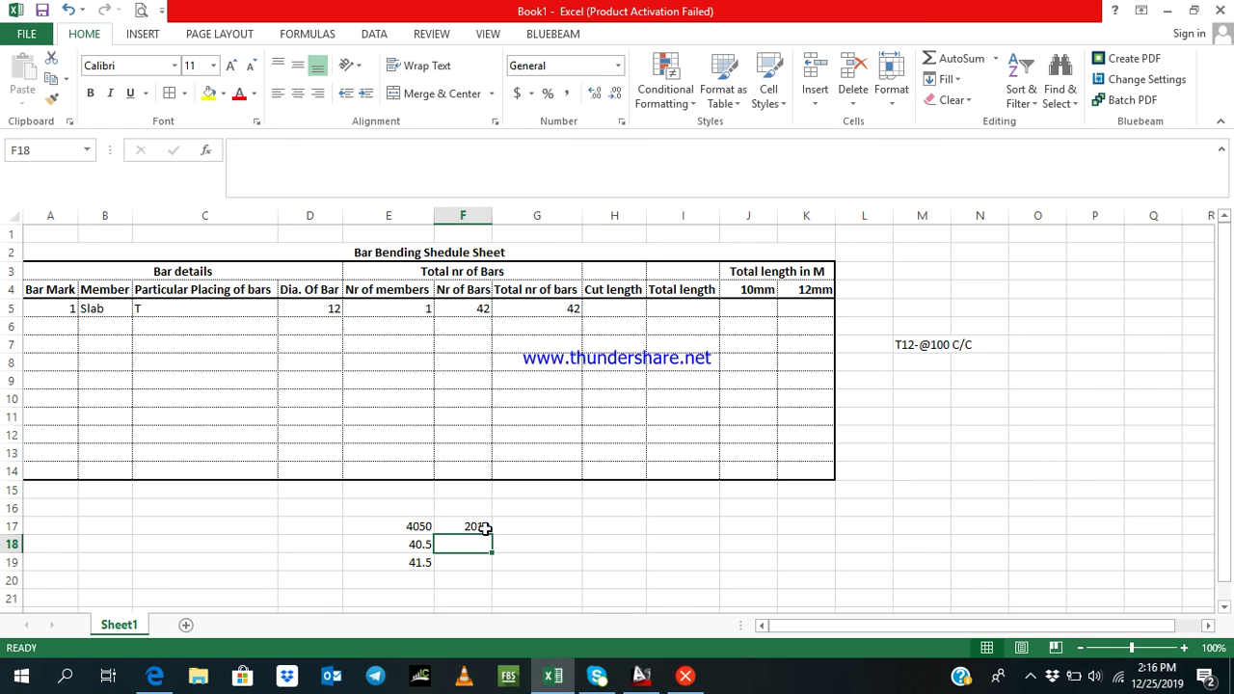
pyautogui.click(482, 526)
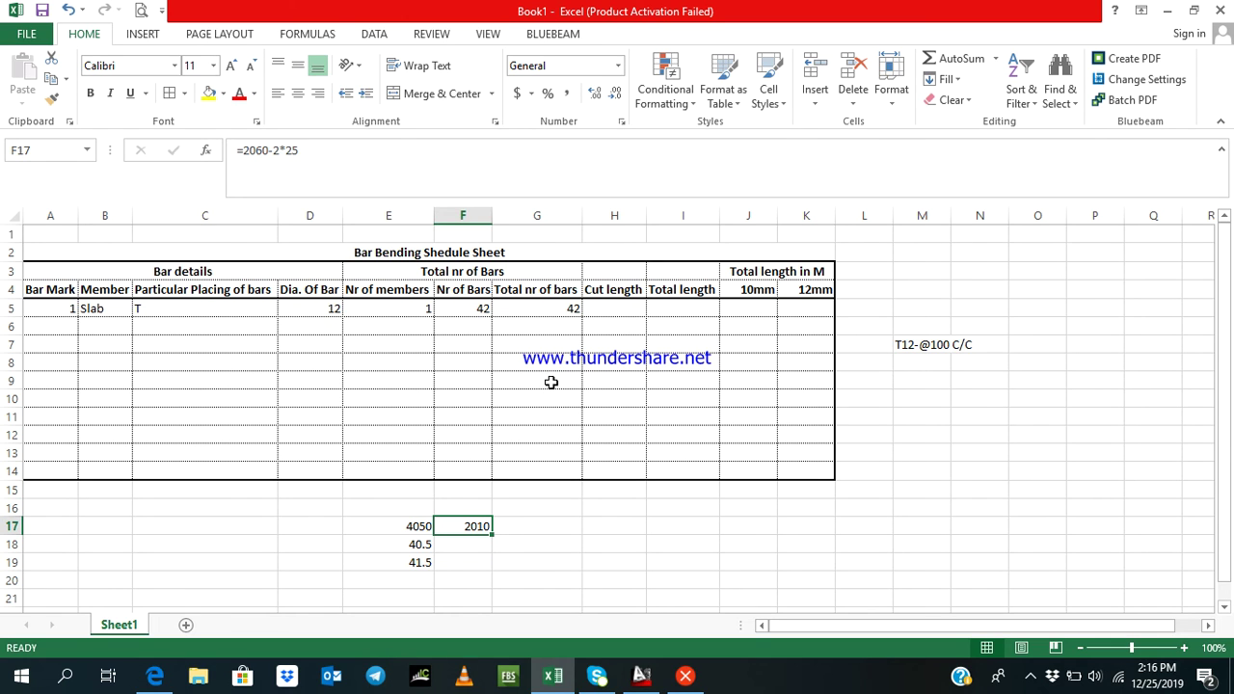
pyautogui.click(611, 311)
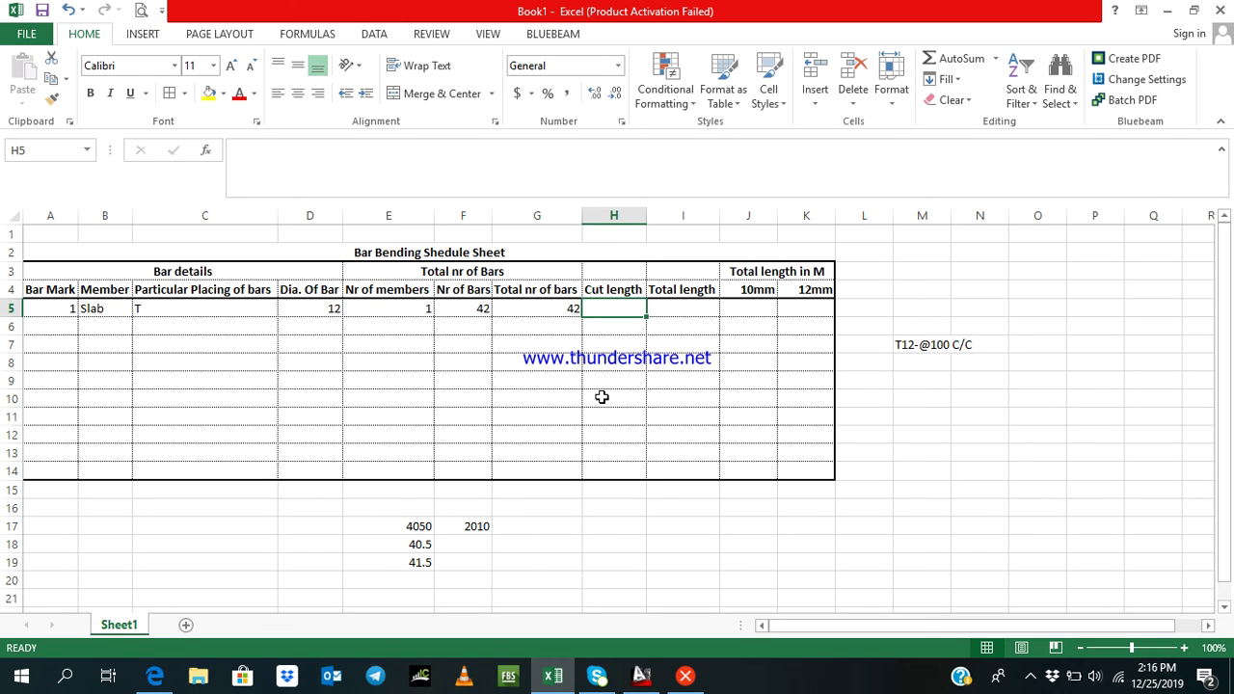
# Convert the bar length to metres in F18 with the formula =F17/1000
pyautogui.click(476, 541)
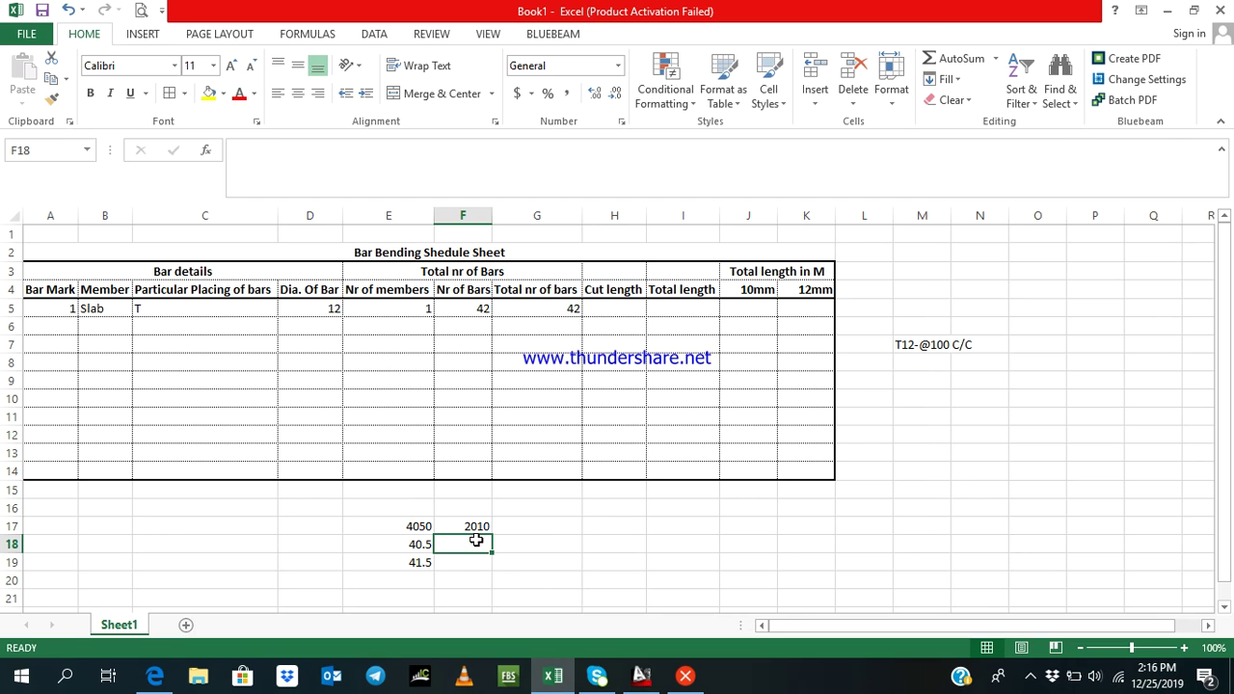
pyautogui.write('=')
pyautogui.click(487, 525)
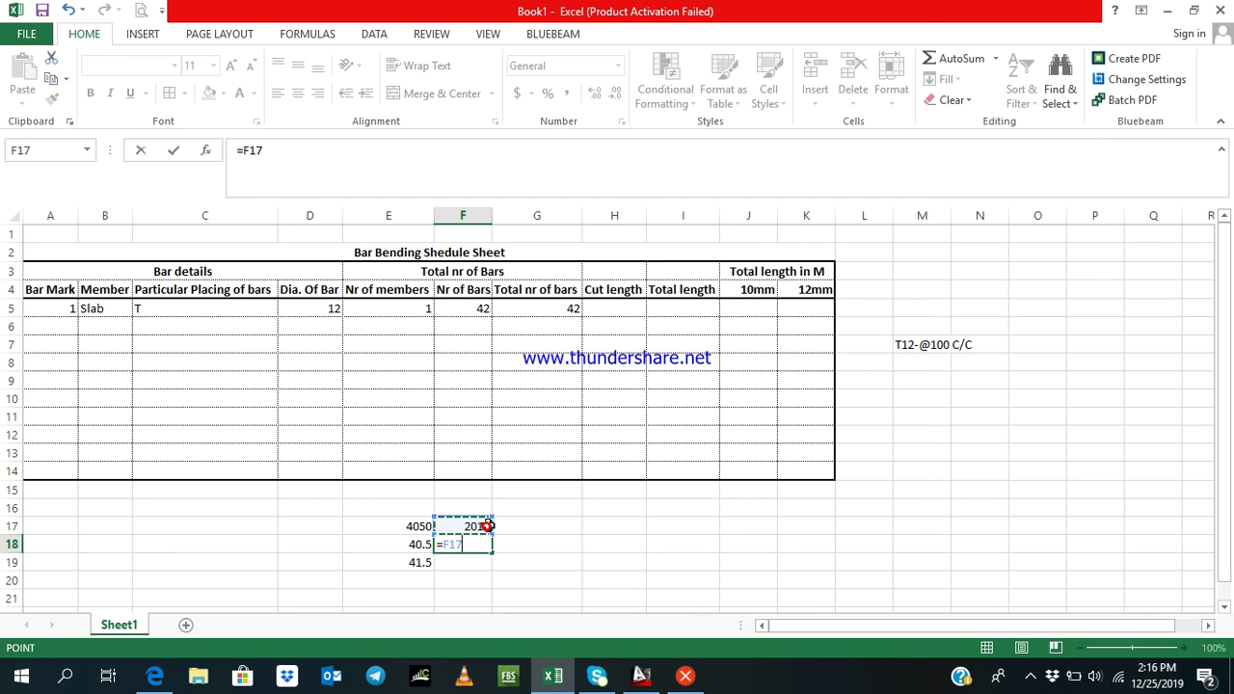
pyautogui.write('/1000')
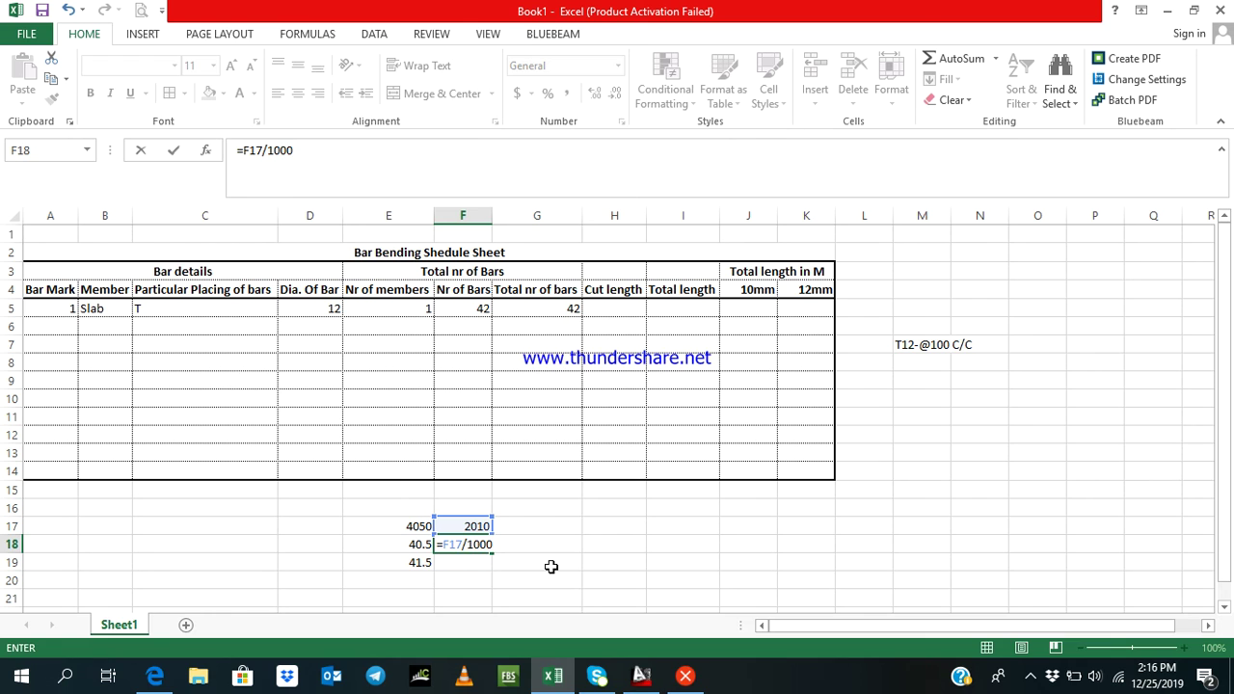
pyautogui.press('Return')
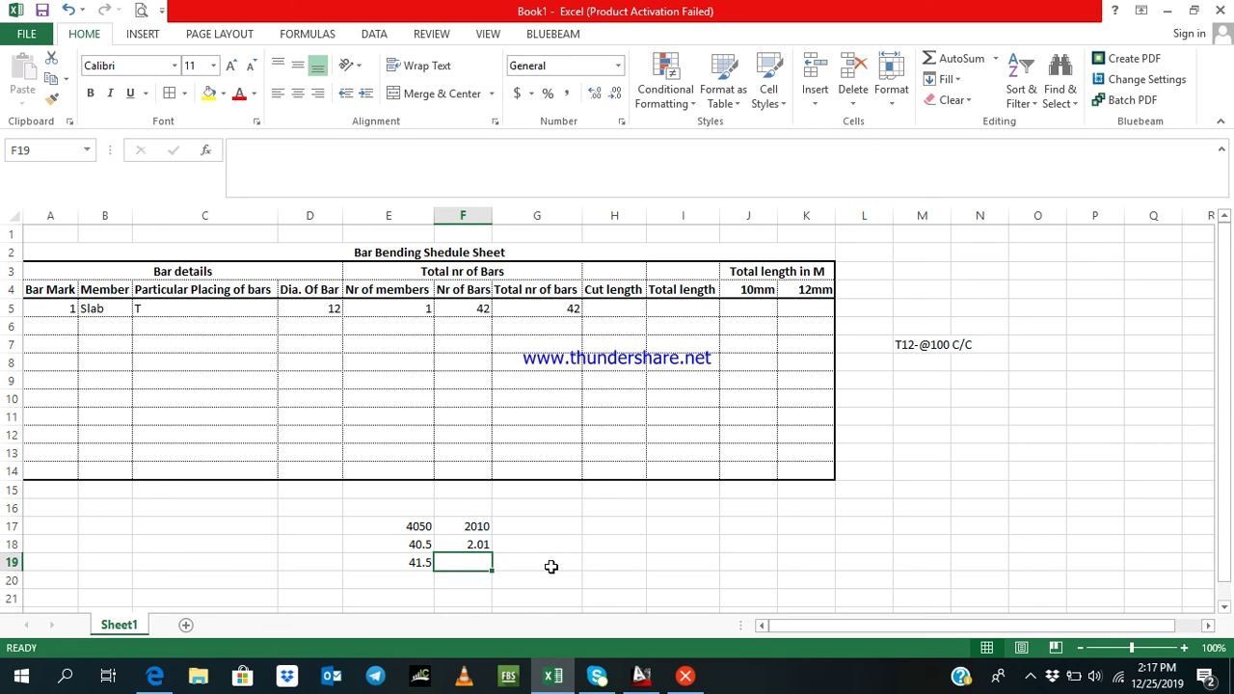
# Enter 2.01 as the slab bar's cut length in H5
pyautogui.click(640, 306)
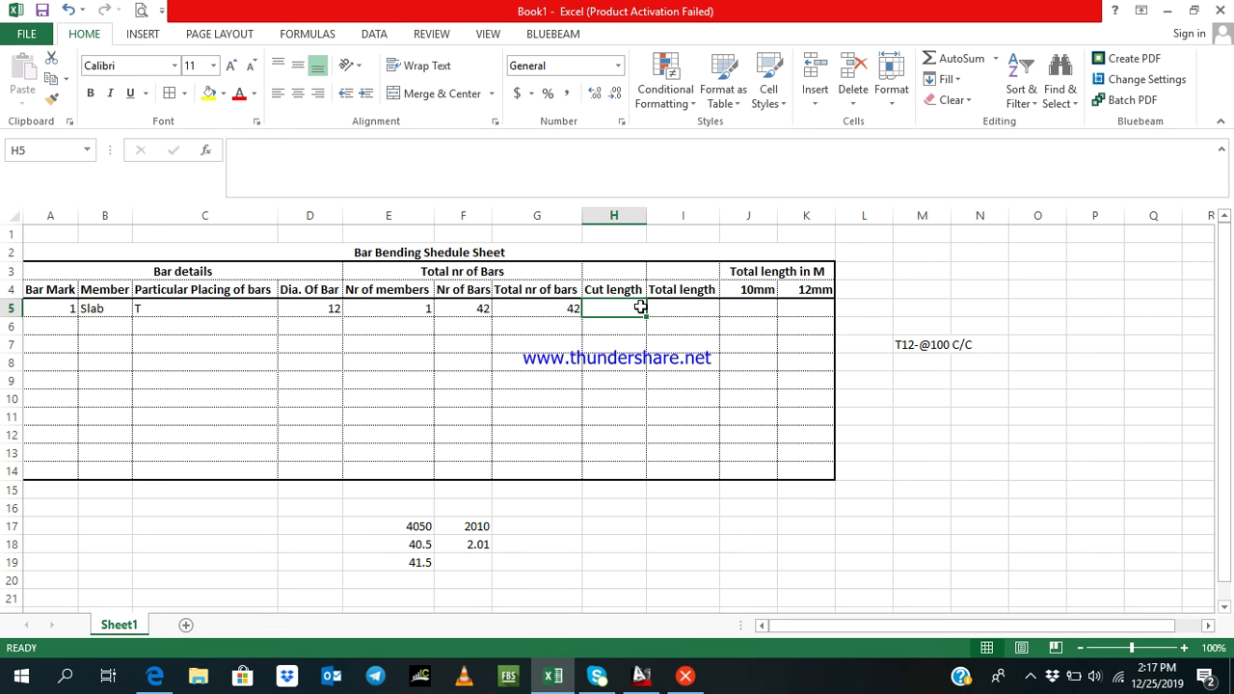
pyautogui.write('2.01')
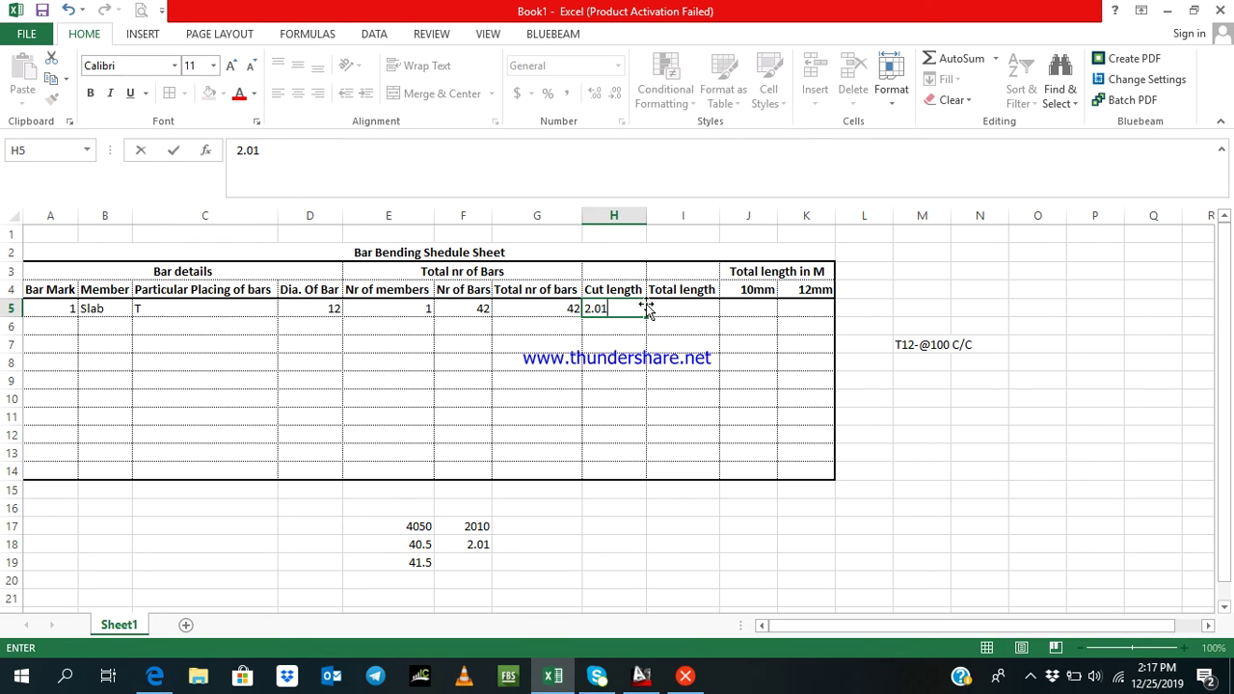
pyautogui.click(666, 395)
# Calculate the slab bar's total length in I5 by multiplying total number of bars by cut length, =G5*H5
pyautogui.click(679, 310)
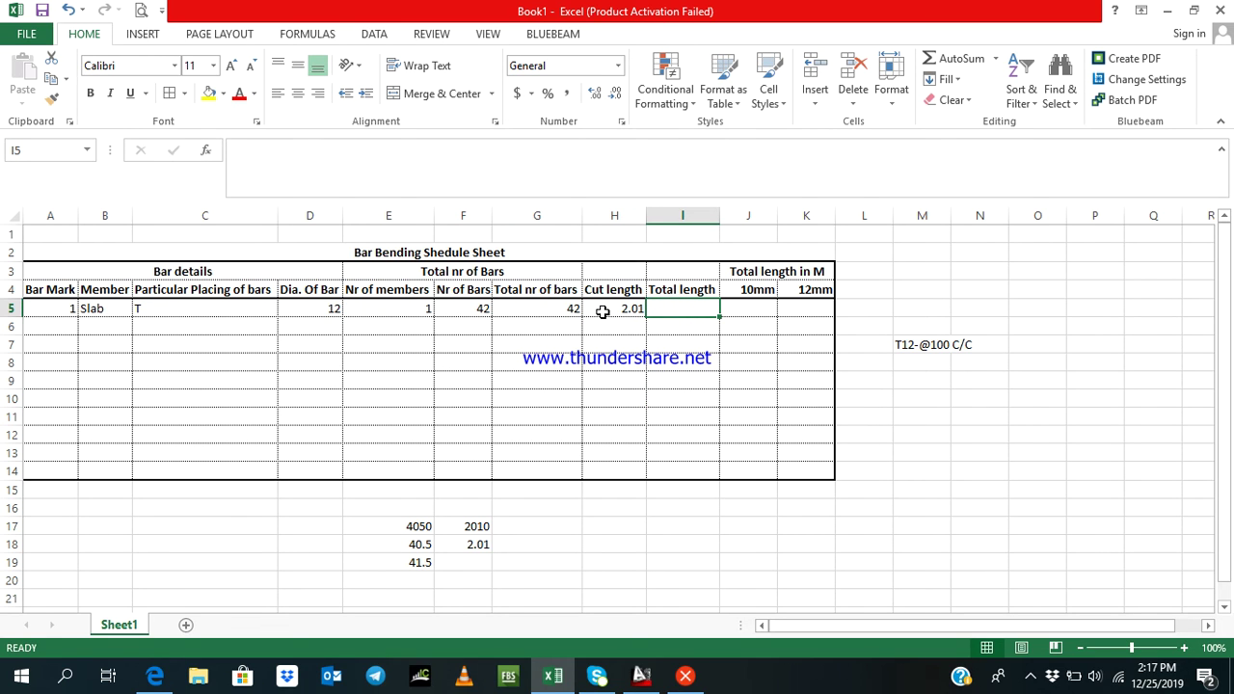
pyautogui.write('=')
pyautogui.click(574, 309)
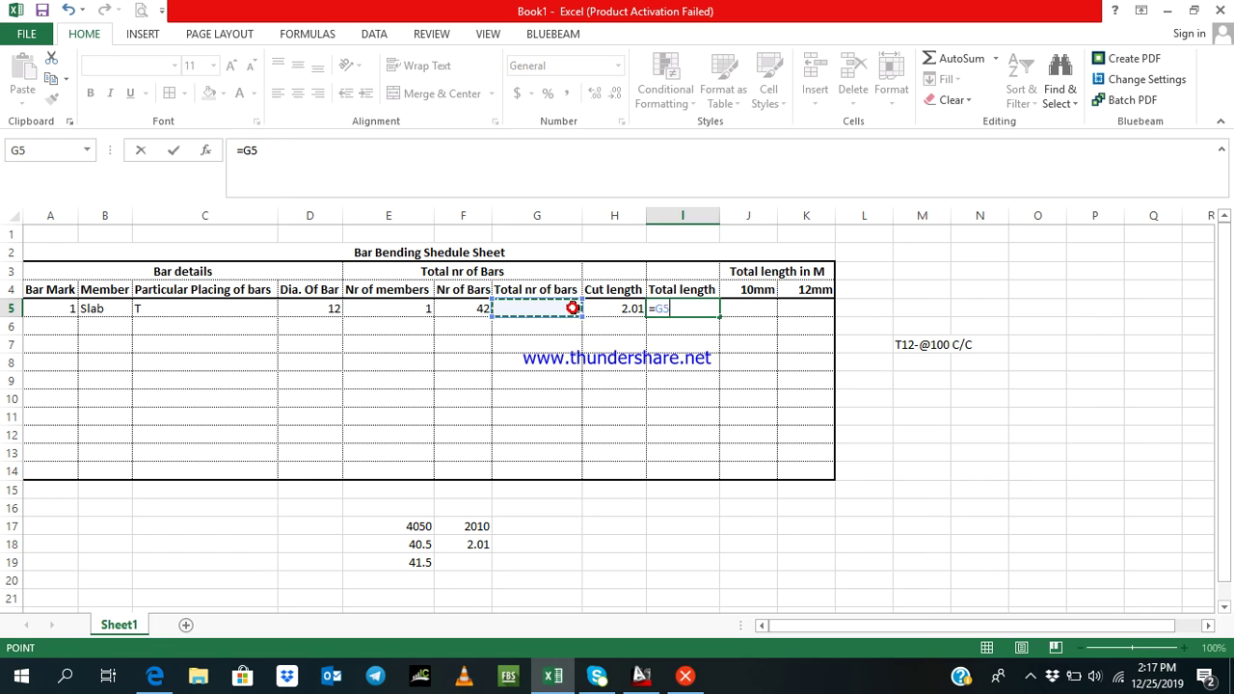
pyautogui.write('*')
pyautogui.click(618, 309)
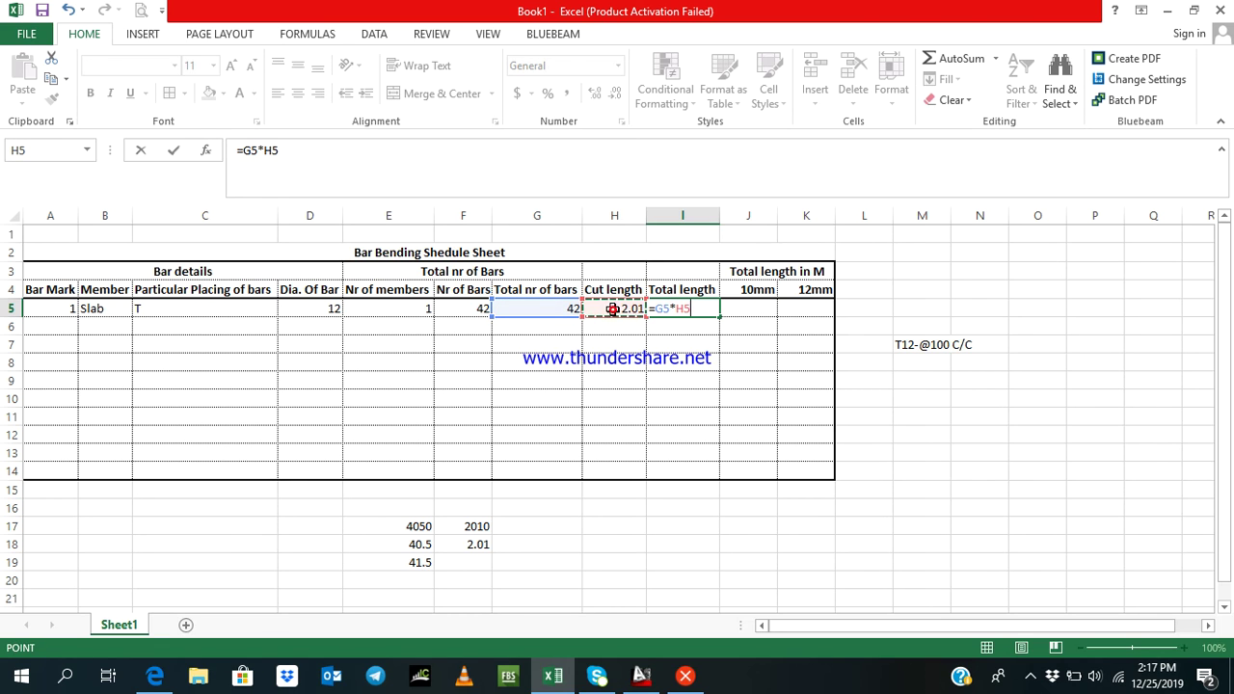
pyautogui.press('Return')
pyautogui.click(687, 309)
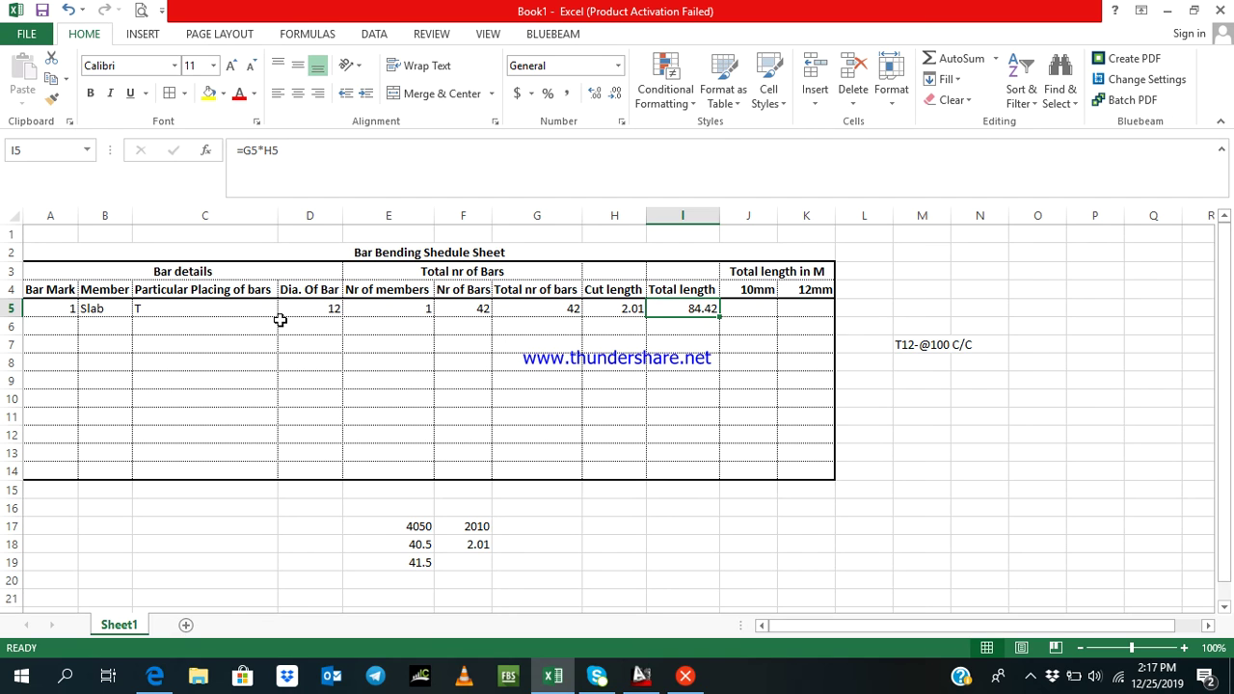
pyautogui.click(506, 393)
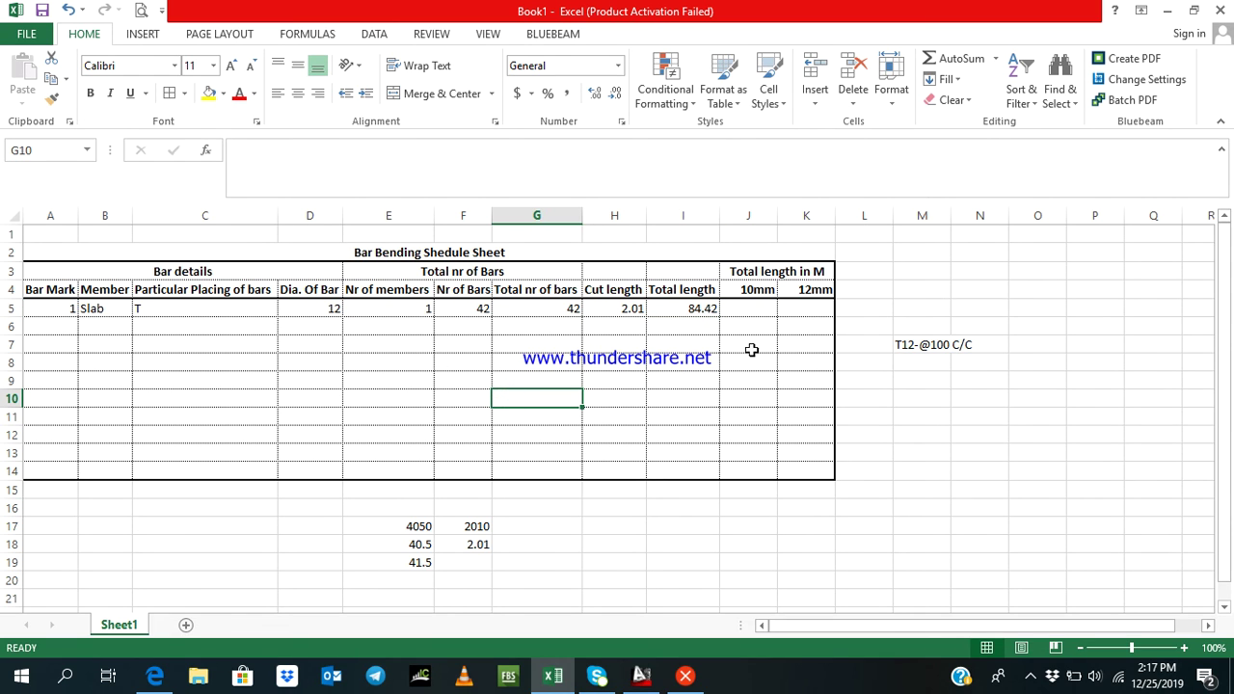
pyautogui.click(800, 307)
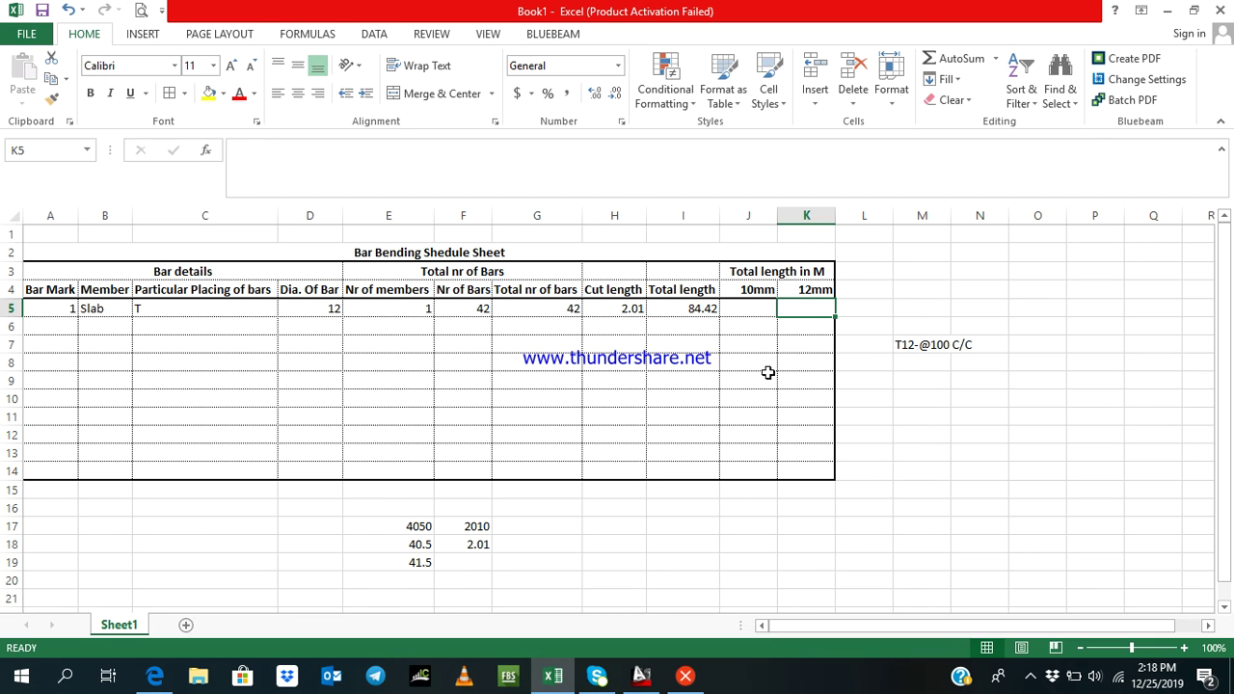
pyautogui.click(734, 308)
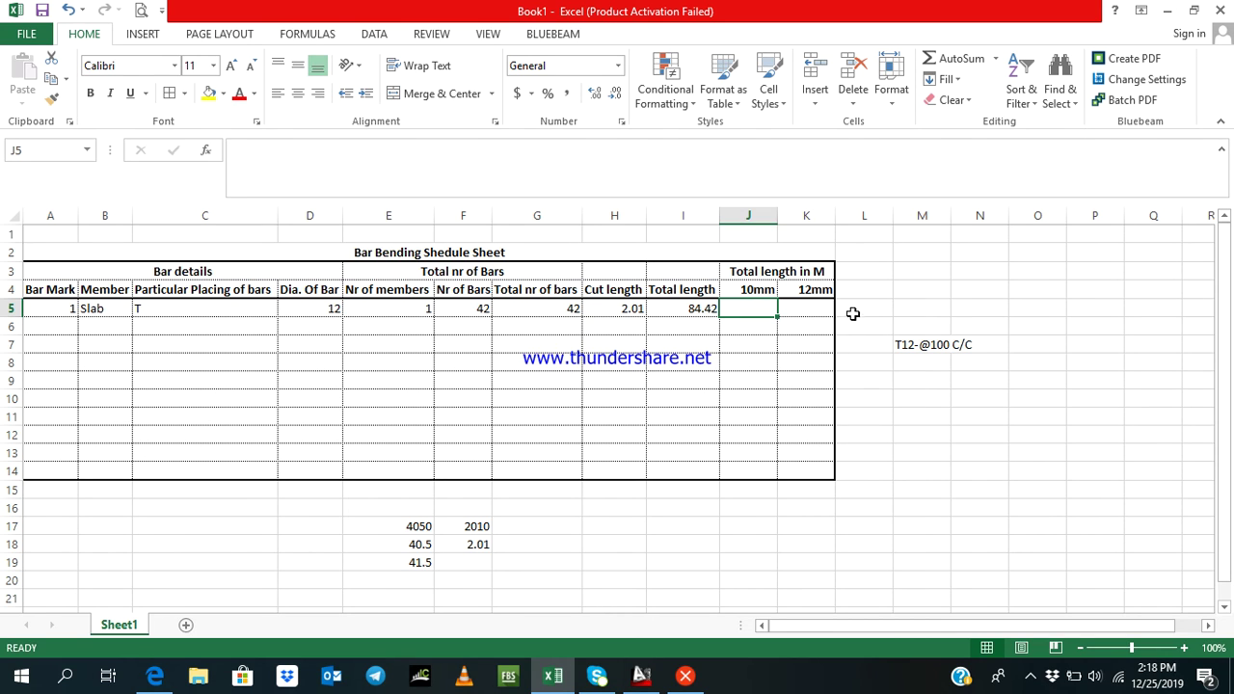
pyautogui.click(925, 351)
pyautogui.press('Delete')
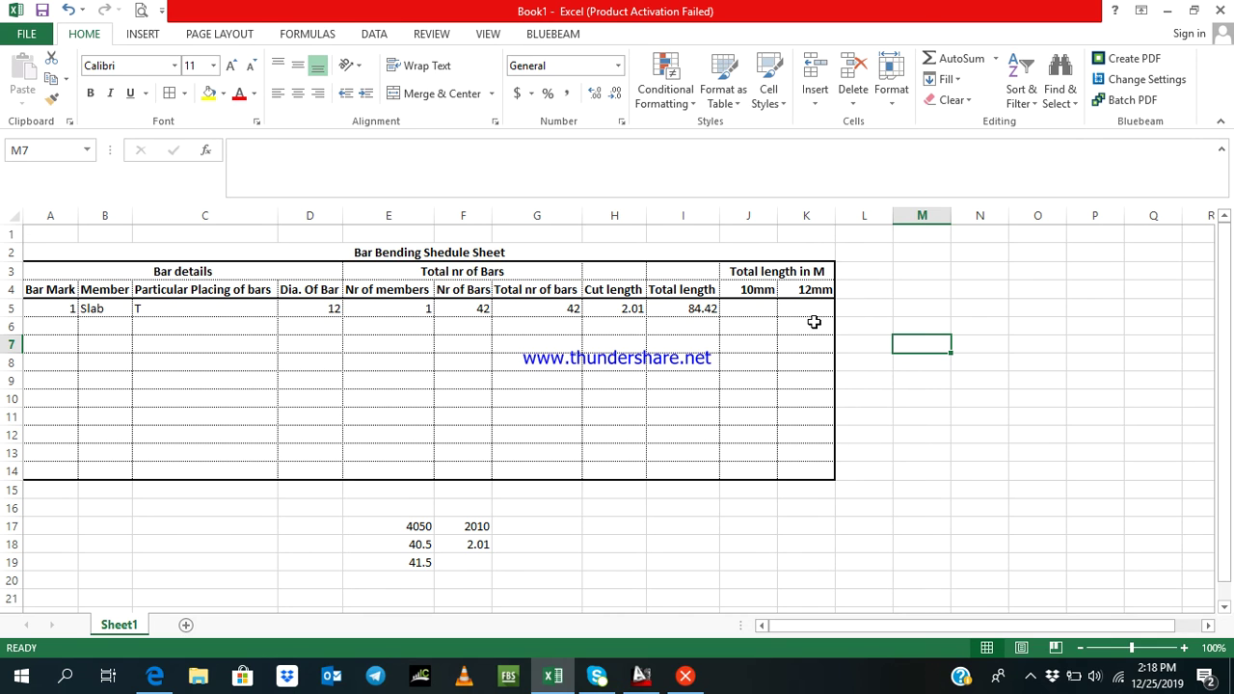
# Begin an IF formula in the 12mm total-length cell K5, entering =If( with its leading equals sign
pyautogui.click(762, 311)
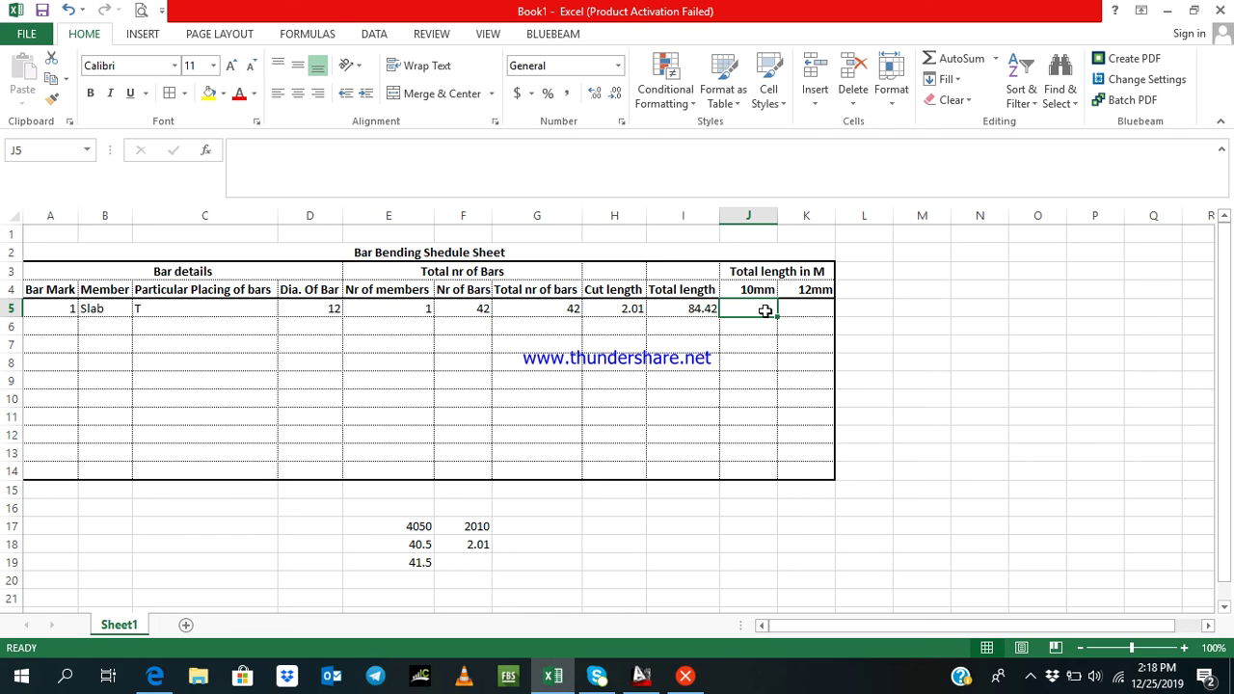
pyautogui.click(788, 309)
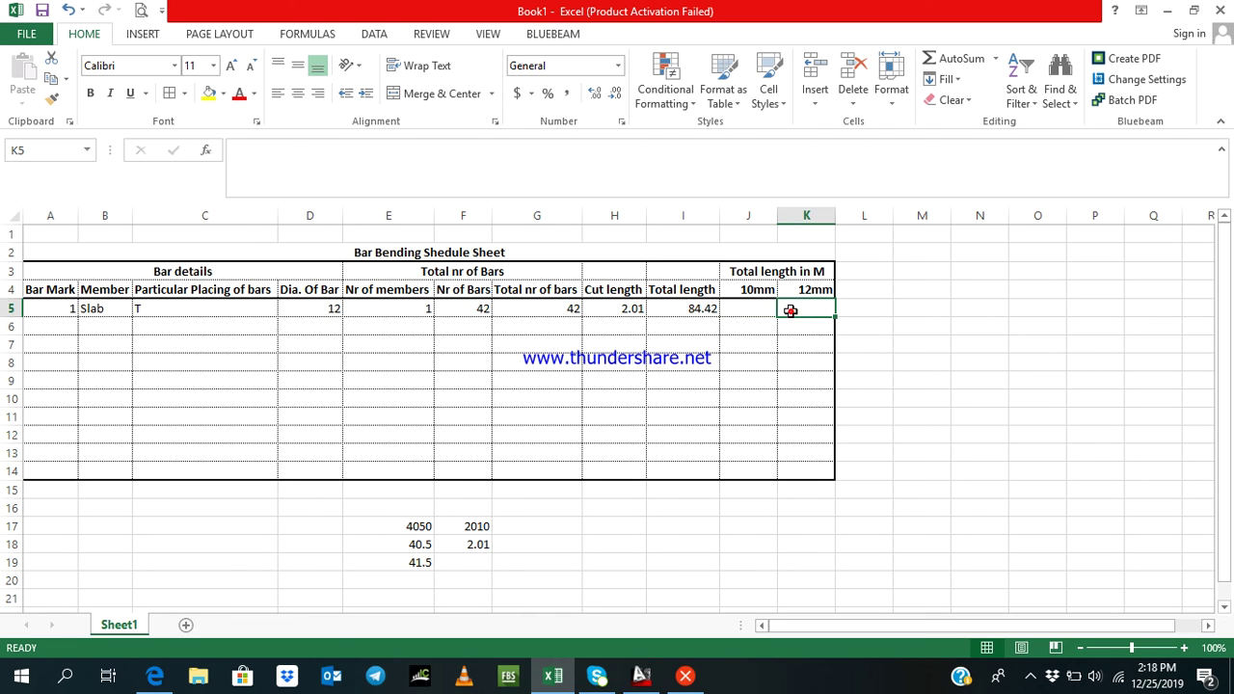
pyautogui.write('I')
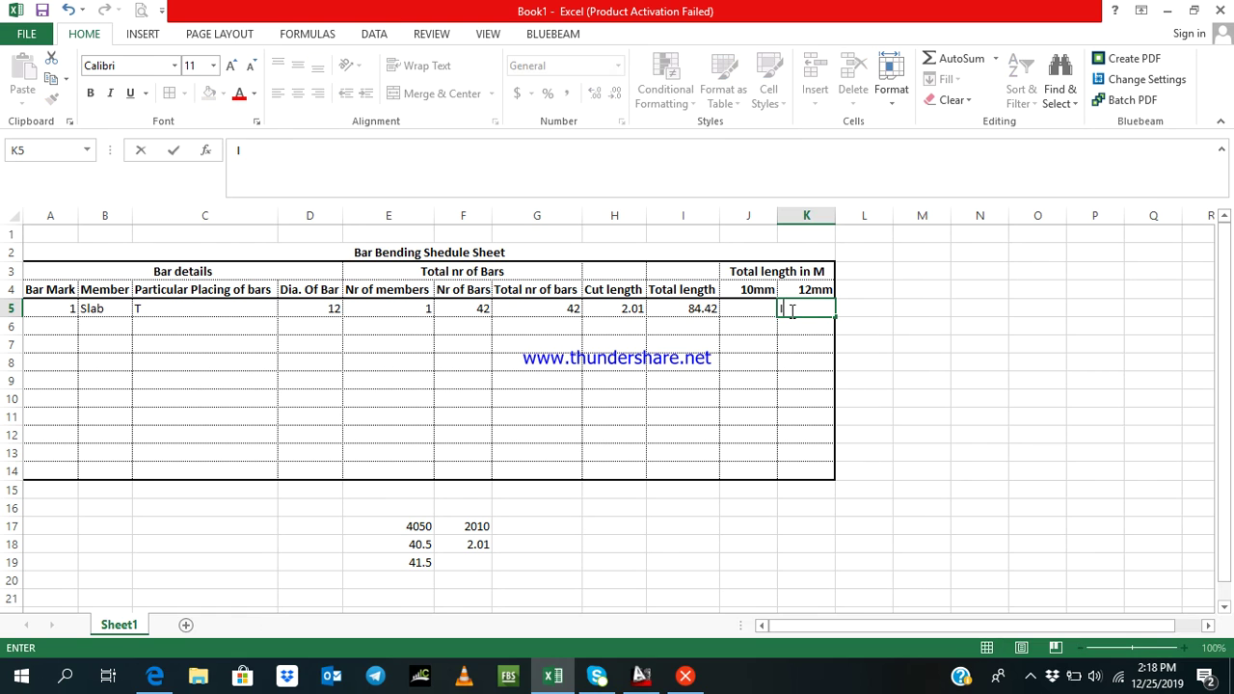
pyautogui.write('f(')
pyautogui.click(315, 310)
pyautogui.click(785, 307)
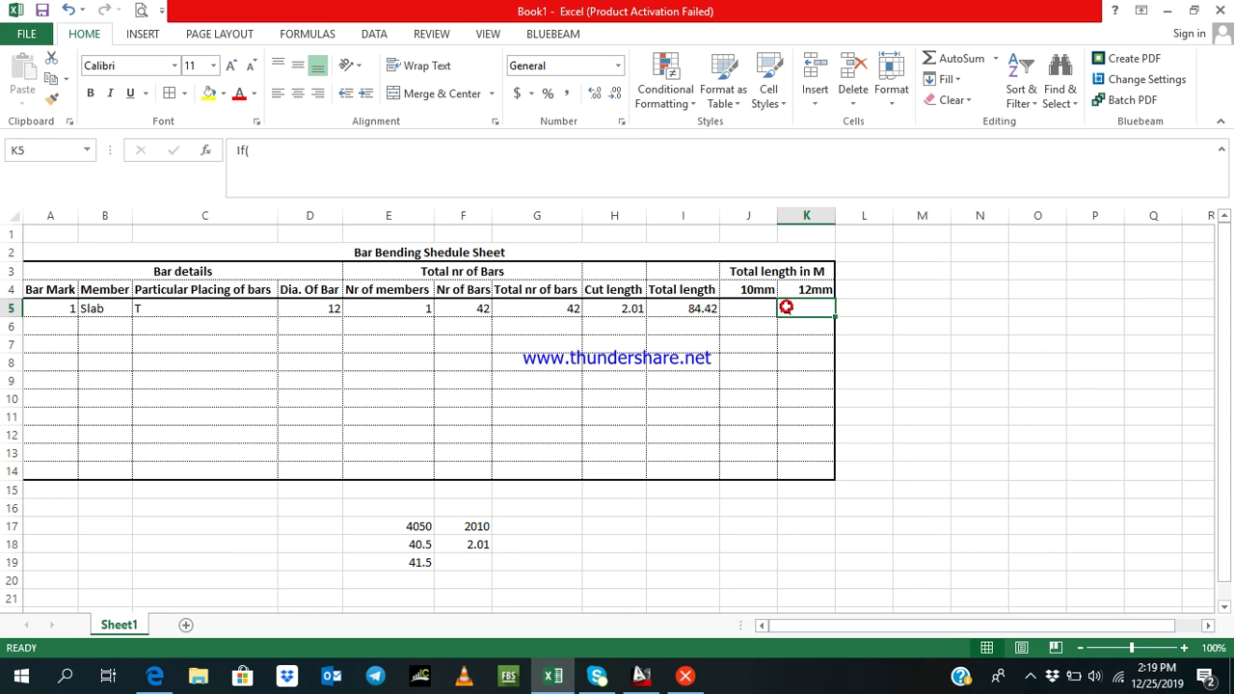
pyautogui.click(237, 151)
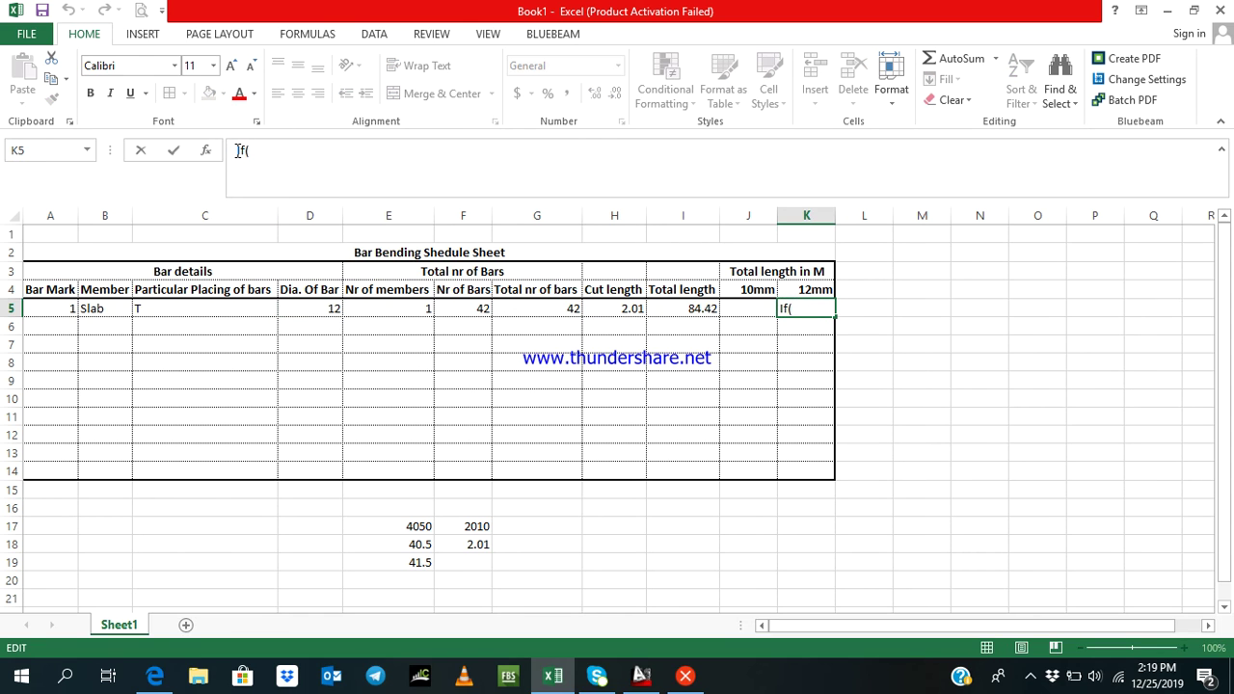
pyautogui.write('=')
pyautogui.click(801, 308)
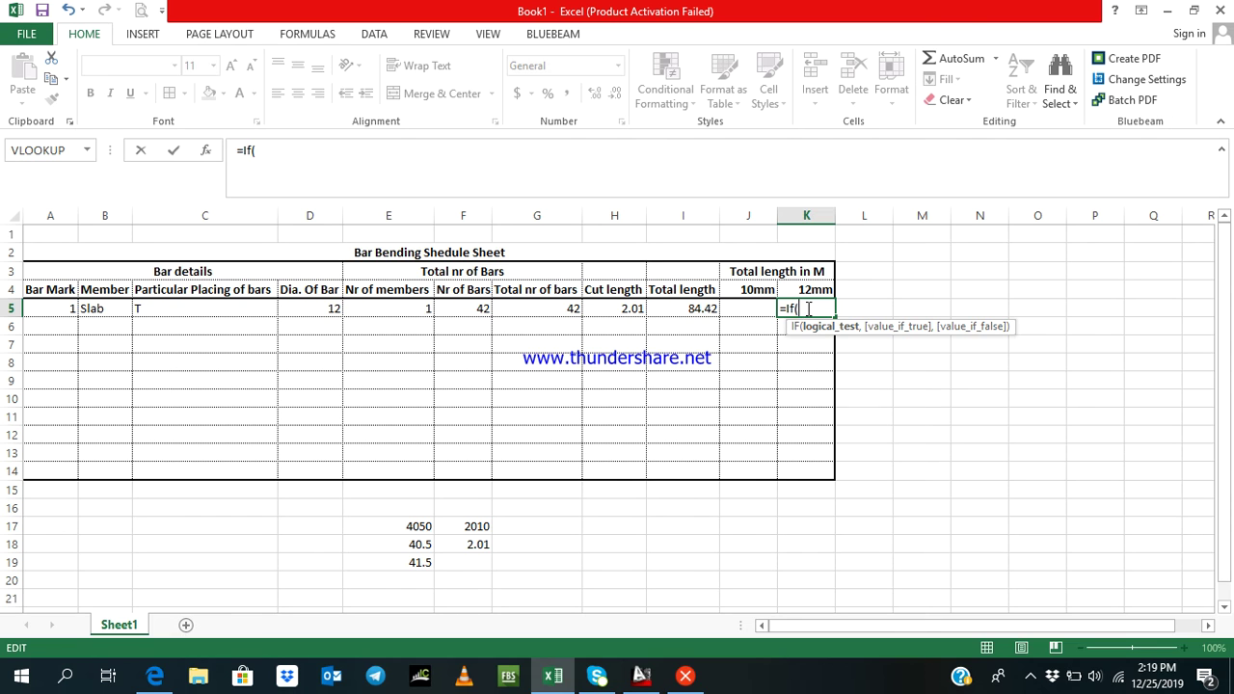
# Give the IF formula in K5 the bar diameter test D5=12 and the word value as its true argument
pyautogui.click(332, 307)
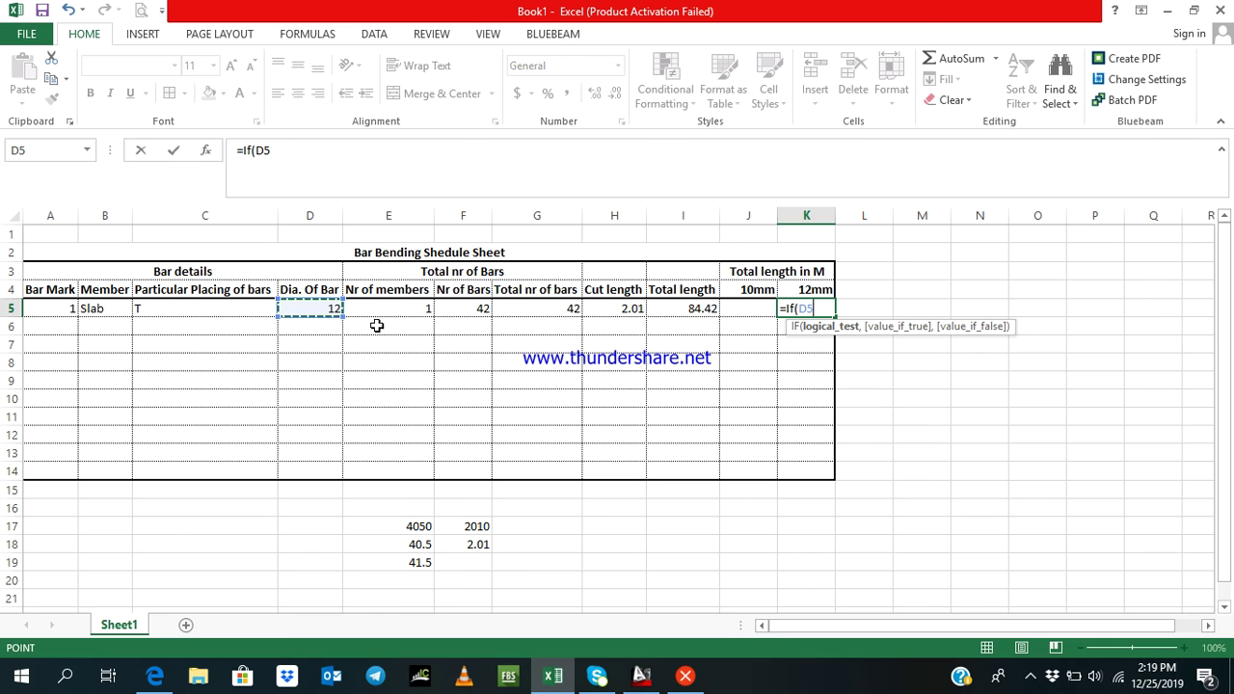
pyautogui.write('=12')
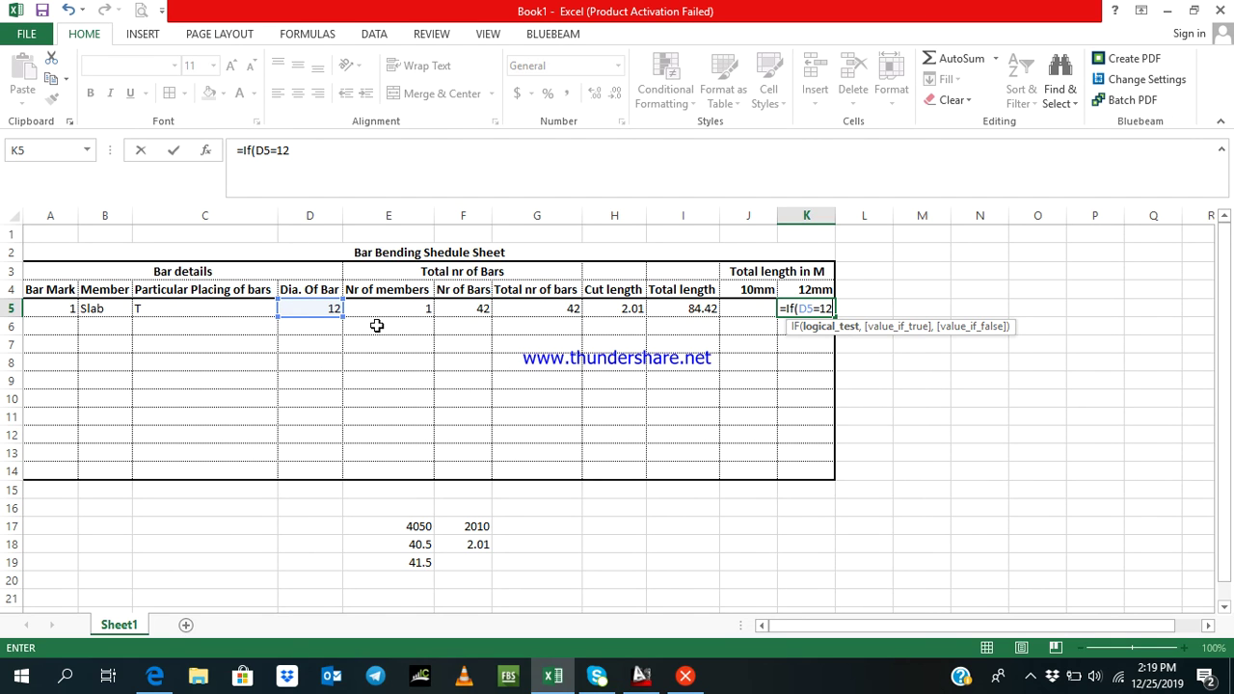
pyautogui.write(',')
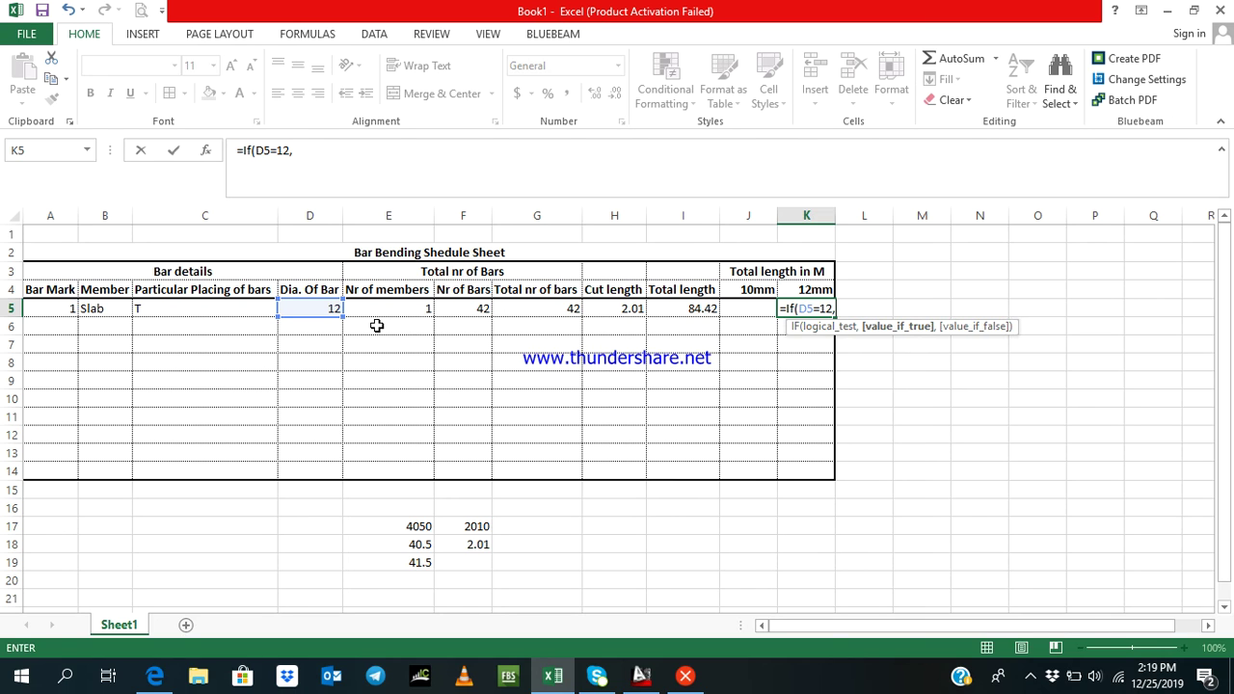
pyautogui.write('val')
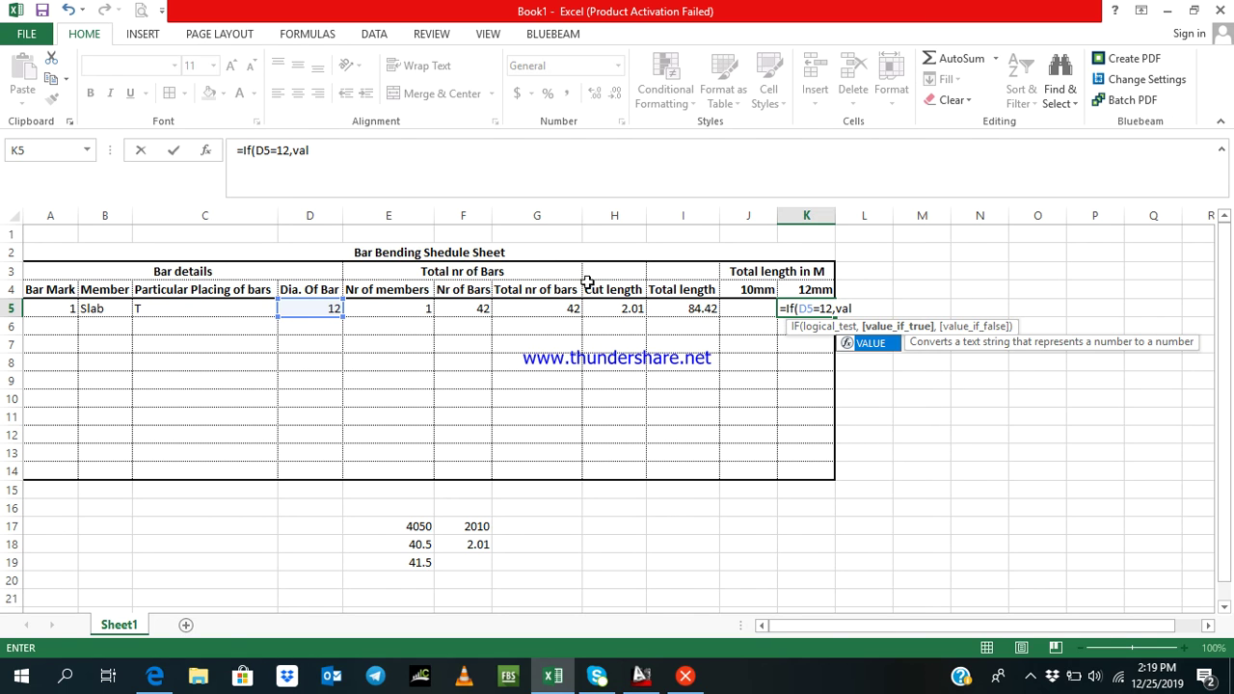
pyautogui.write('ue')
pyautogui.click(569, 310)
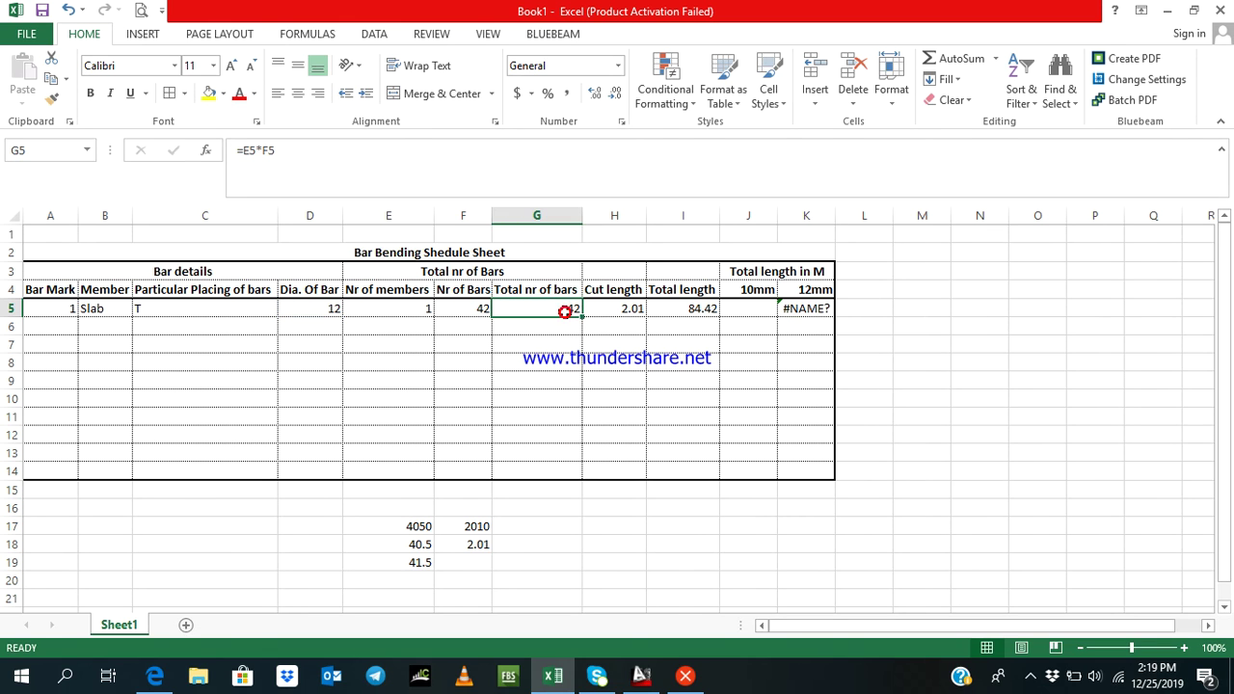
# Try to extend the K5 formula with I5 after value, a closing bracket and a second if, as =IF(D5=12,value I5),if
pyautogui.click(795, 314)
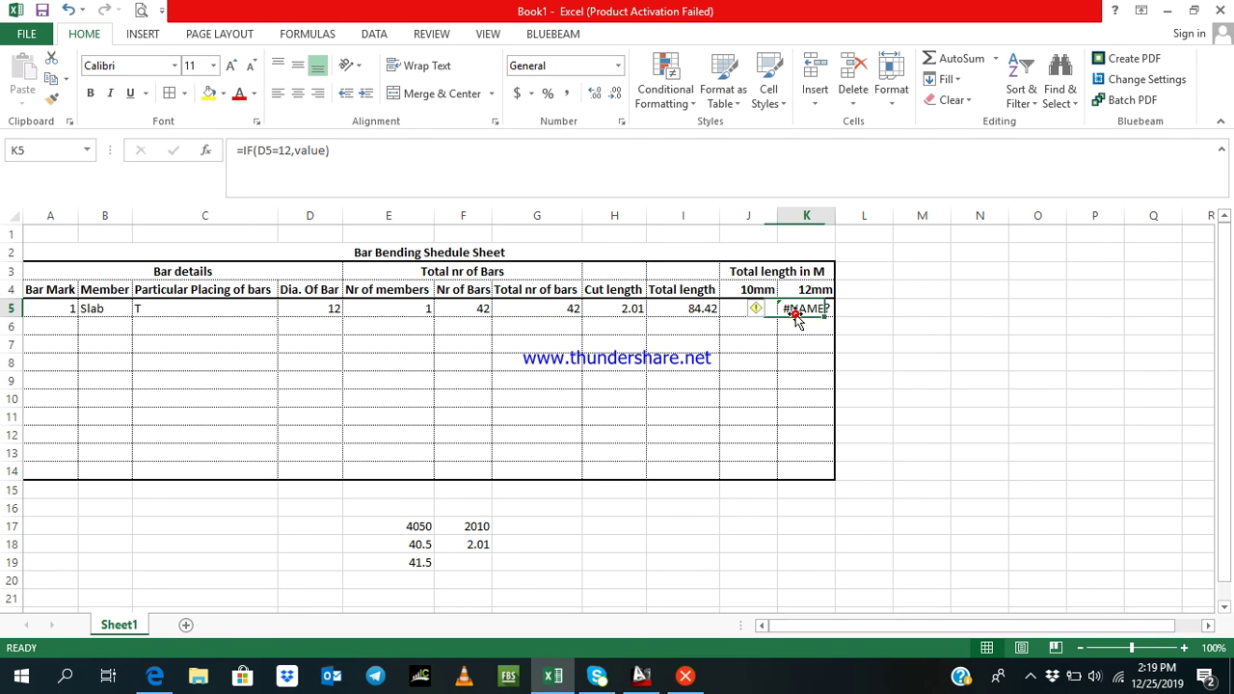
pyautogui.click(327, 151)
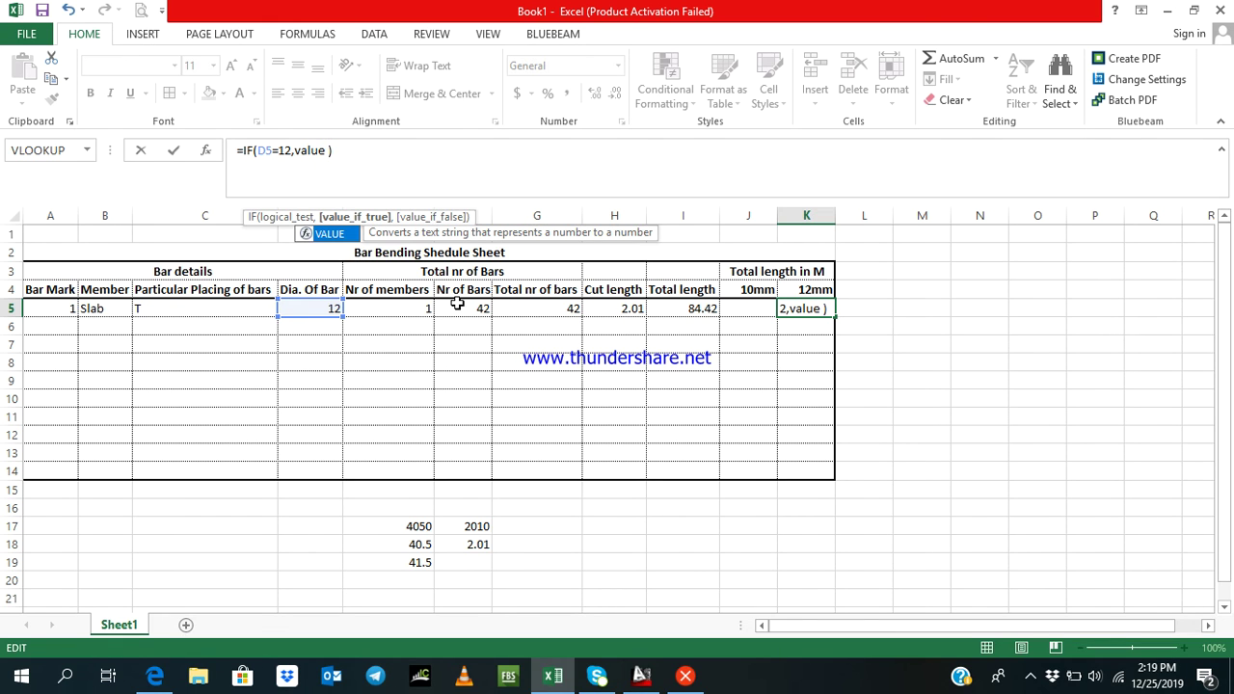
pyautogui.click(653, 308)
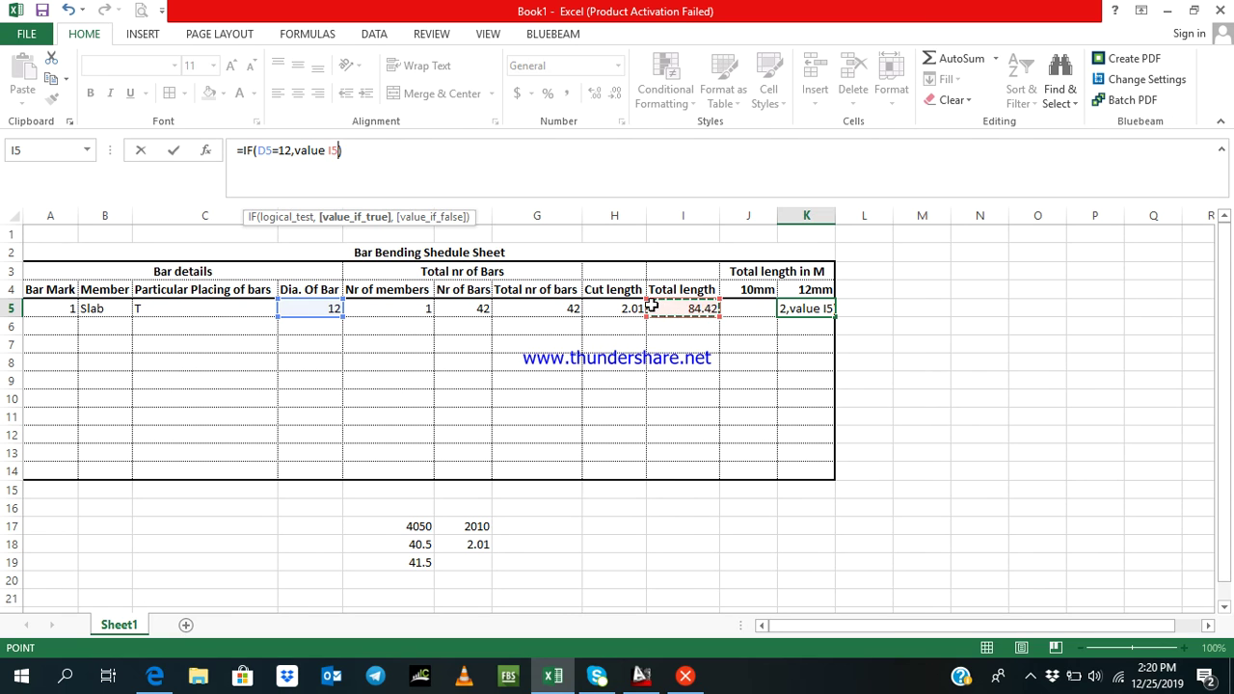
pyautogui.click(348, 152)
pyautogui.write(',')
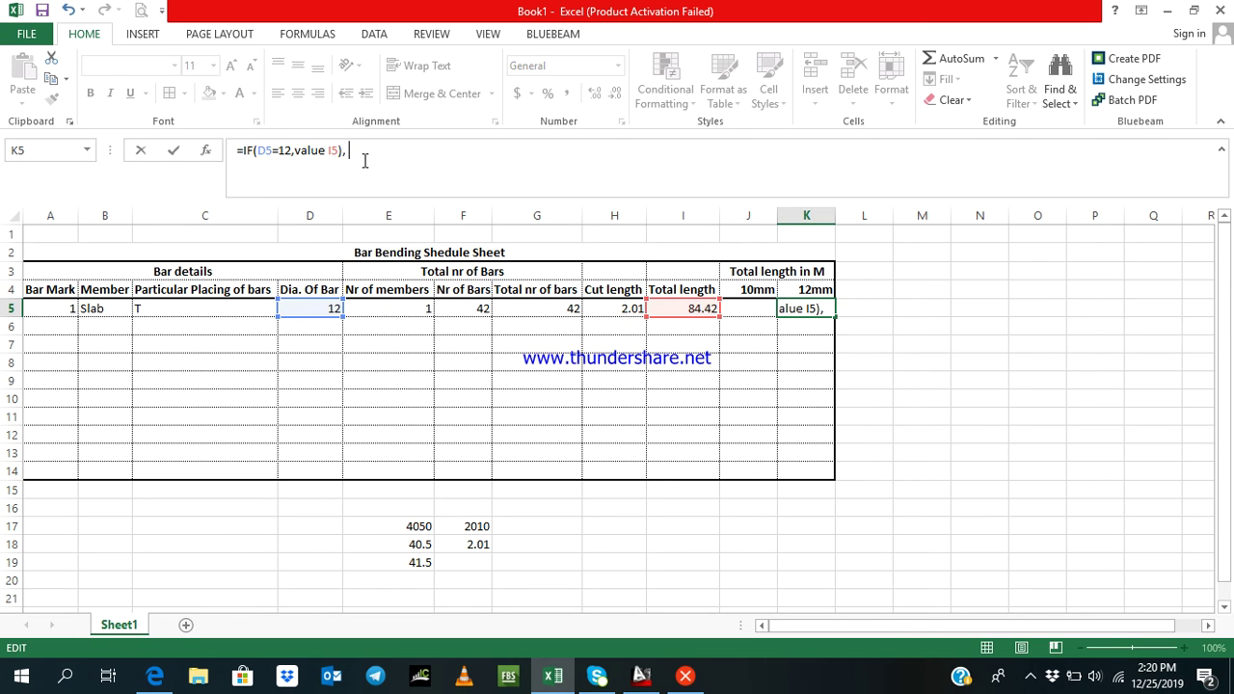
pyautogui.write('if')
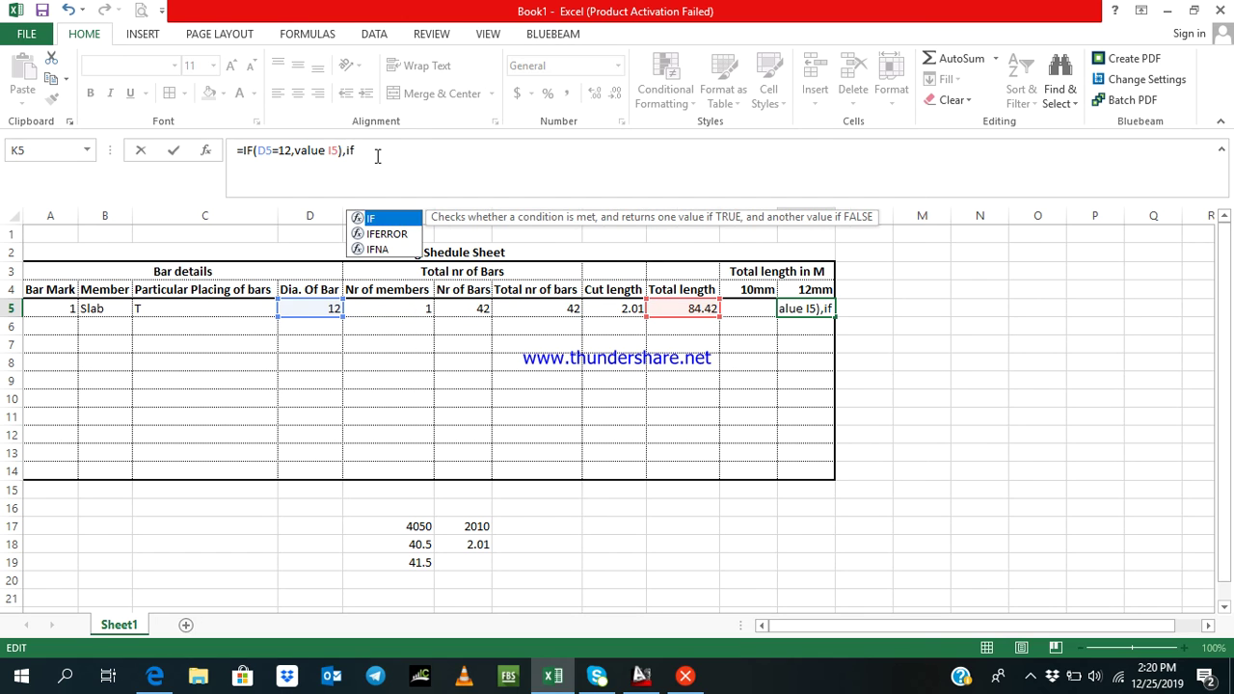
pyautogui.click(384, 152)
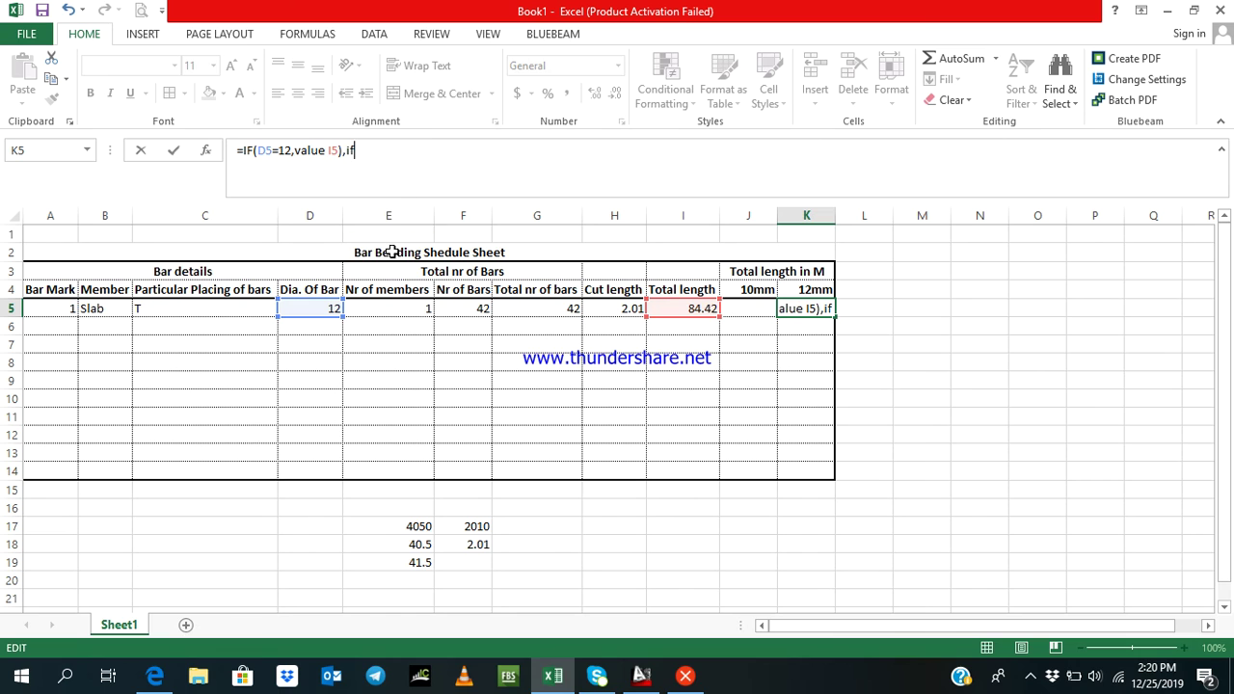
pyautogui.click(323, 306)
pyautogui.click(783, 306)
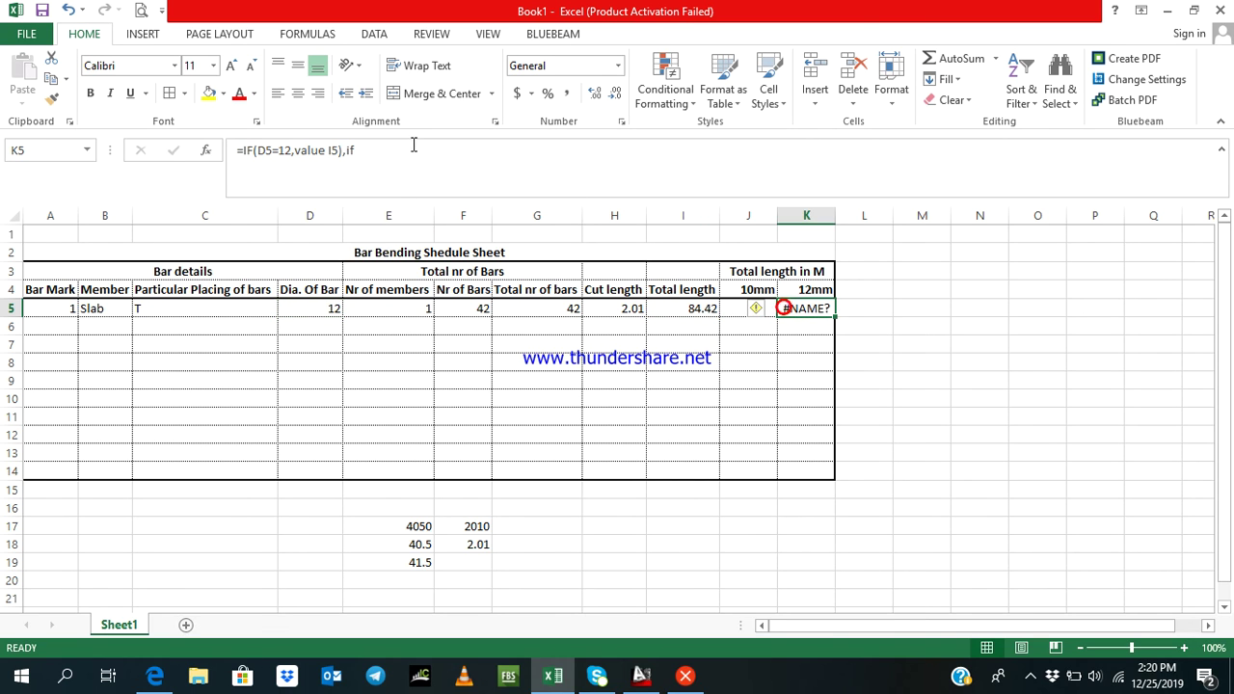
# Try to complete the K5 formula's second if with the test D5<>12 and an empty-text result ""
pyautogui.click(355, 150)
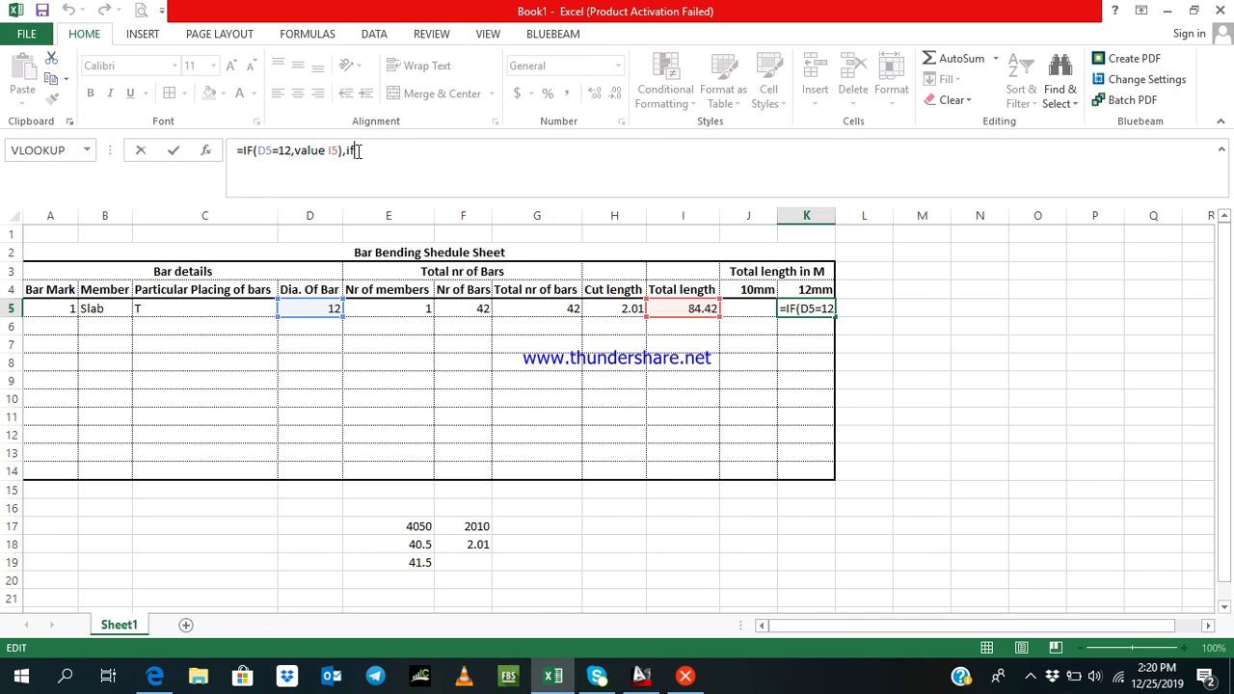
pyautogui.click(318, 308)
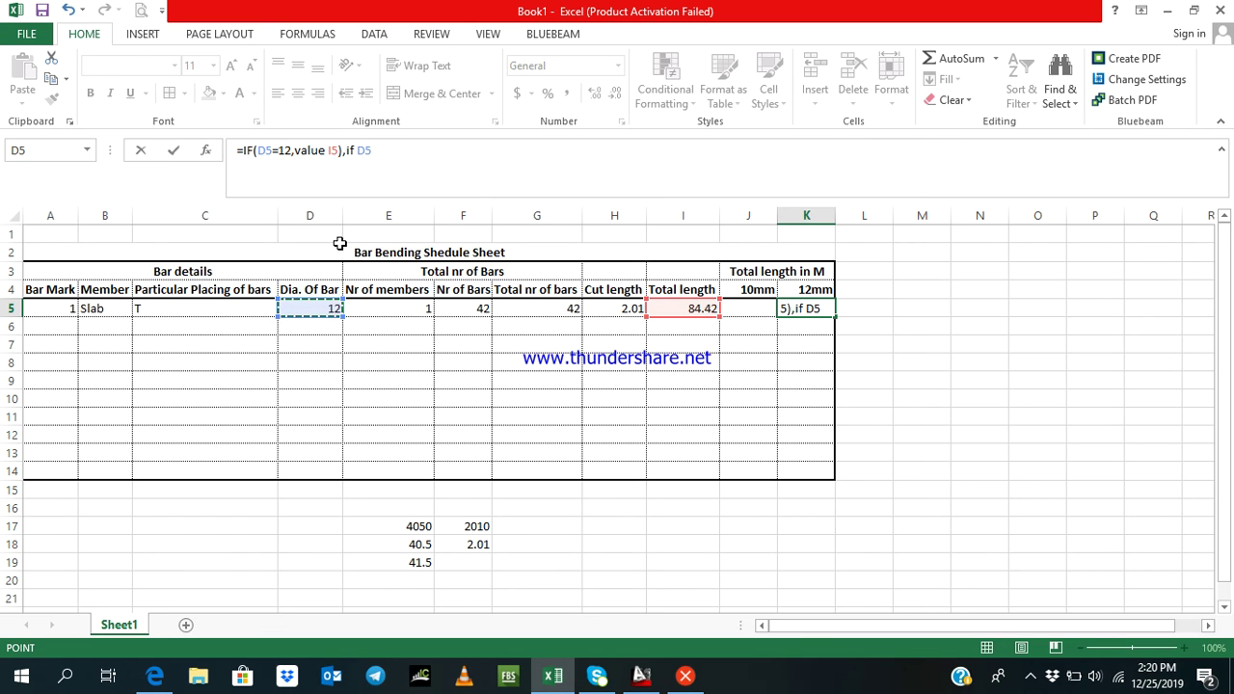
pyautogui.write('<')
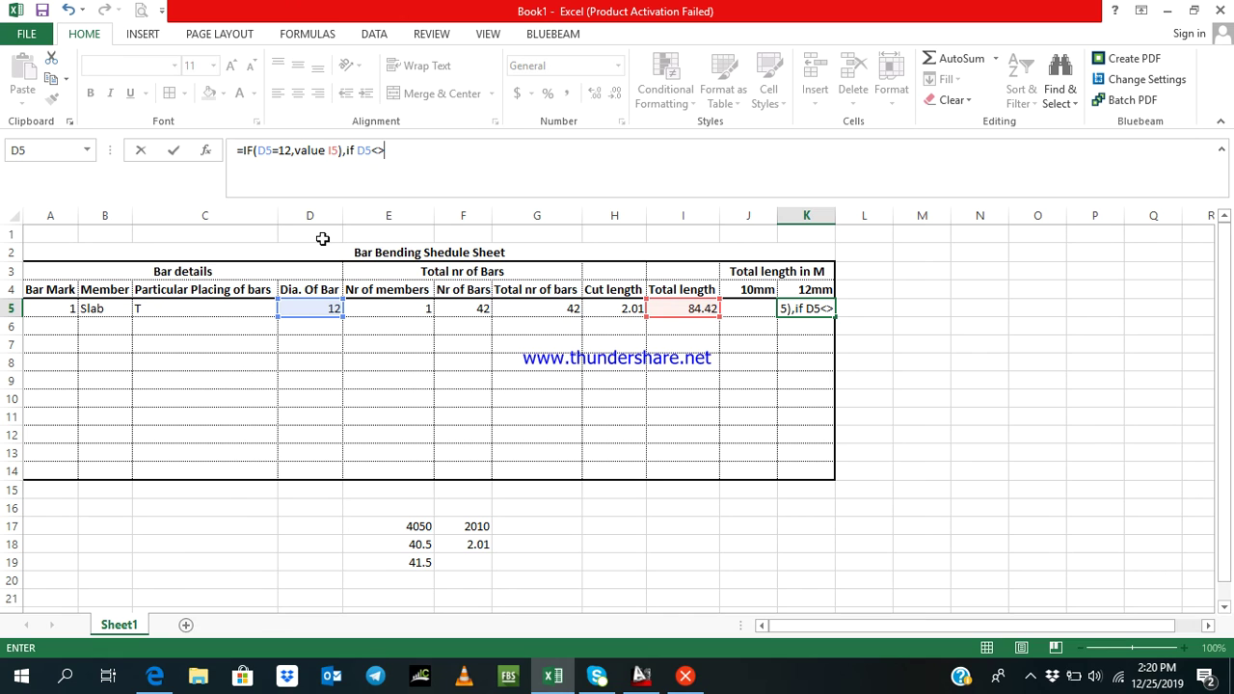
pyautogui.write('>1')
pyautogui.write('"')
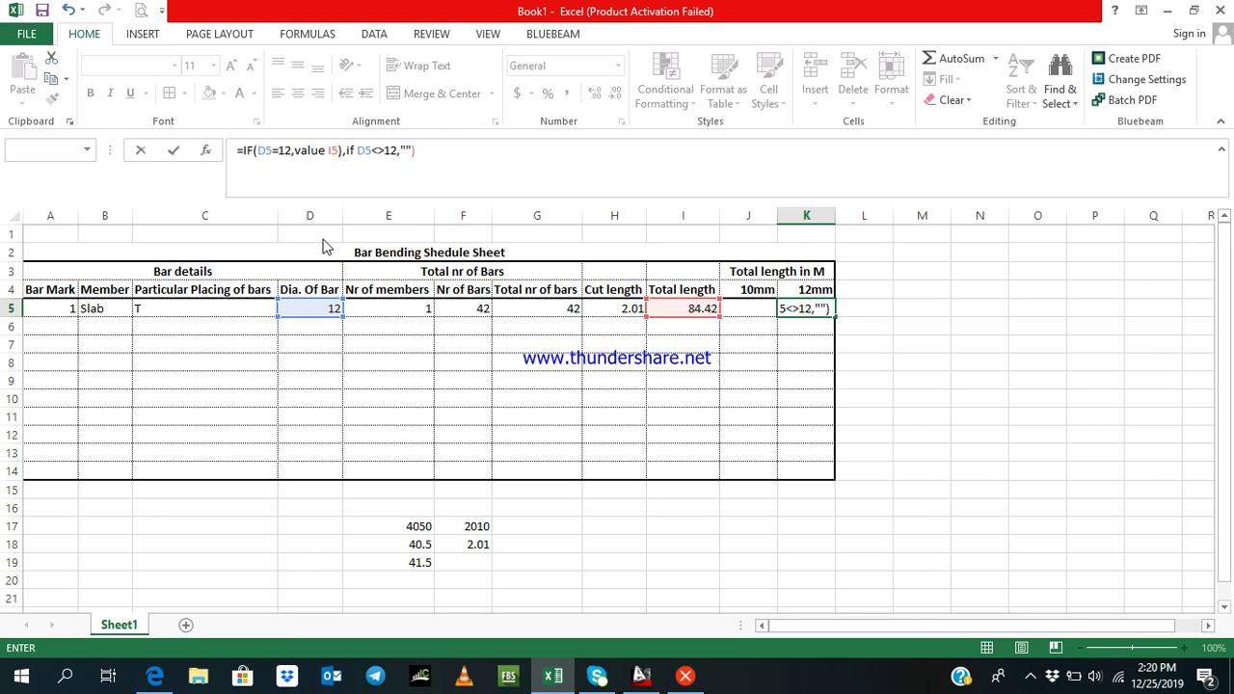
pyautogui.press('Return')
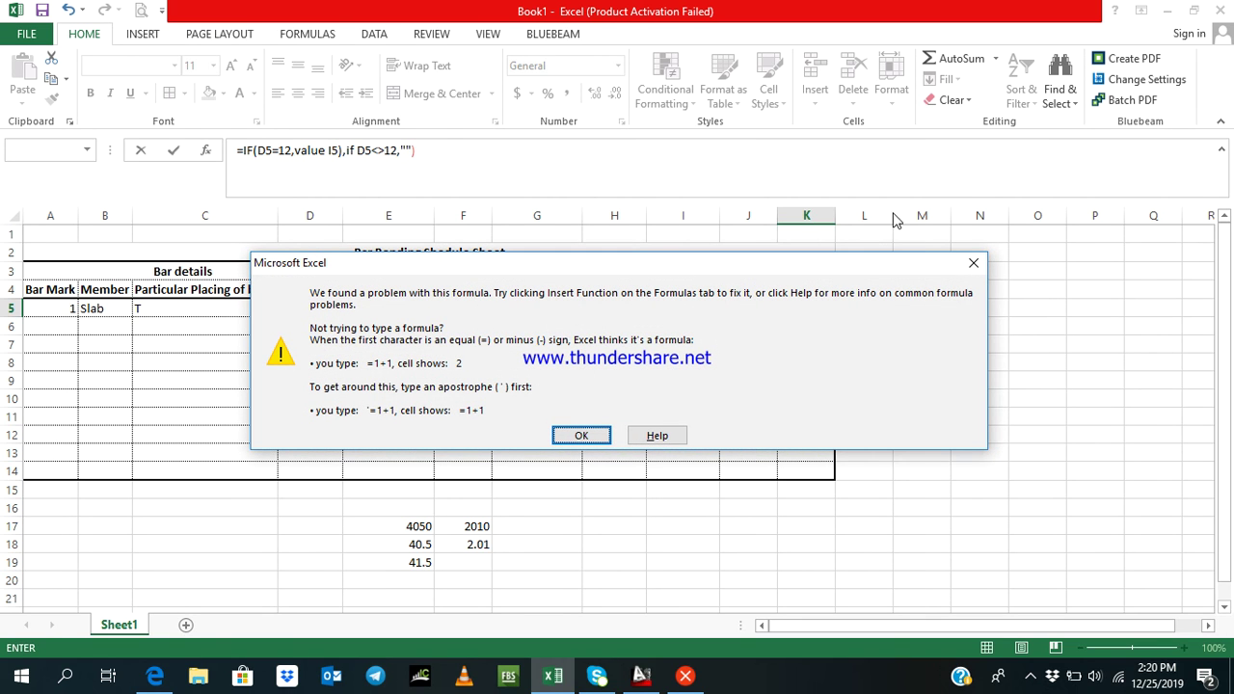
# Retry the K5 formula without its final closing bracket, and clear the cell's contents
pyautogui.click(973, 262)
pyautogui.click(429, 151)
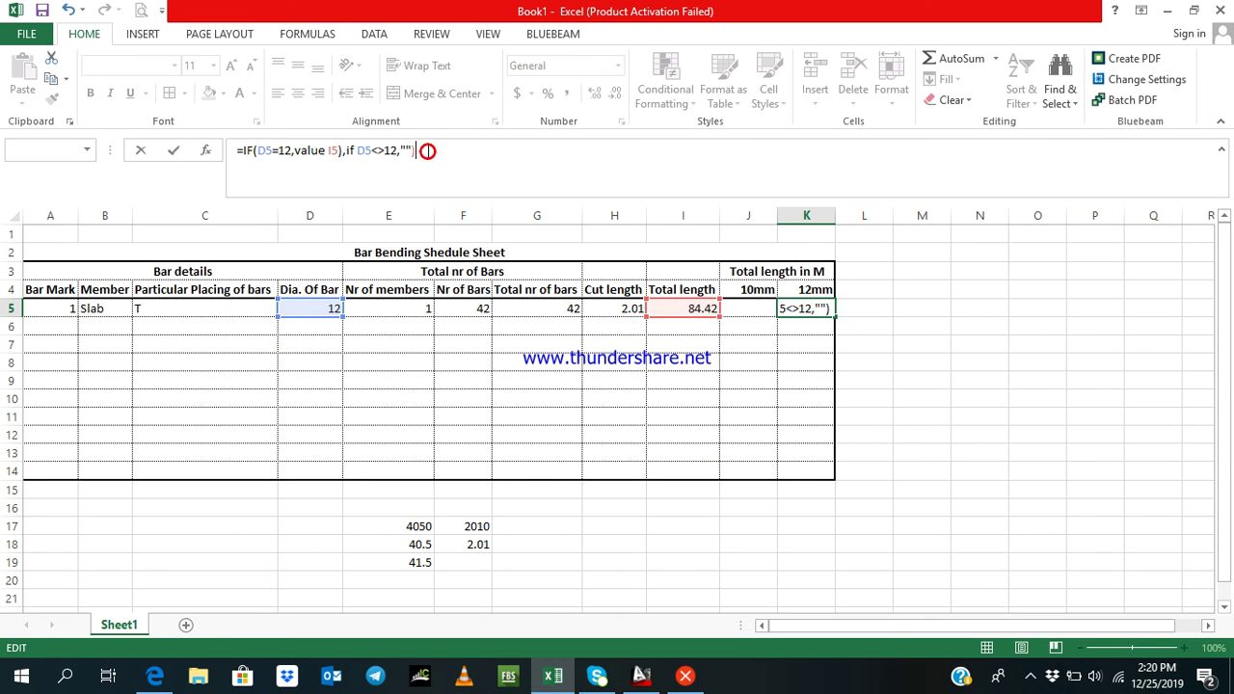
pyautogui.press('BackSpace')
pyautogui.press('Return')
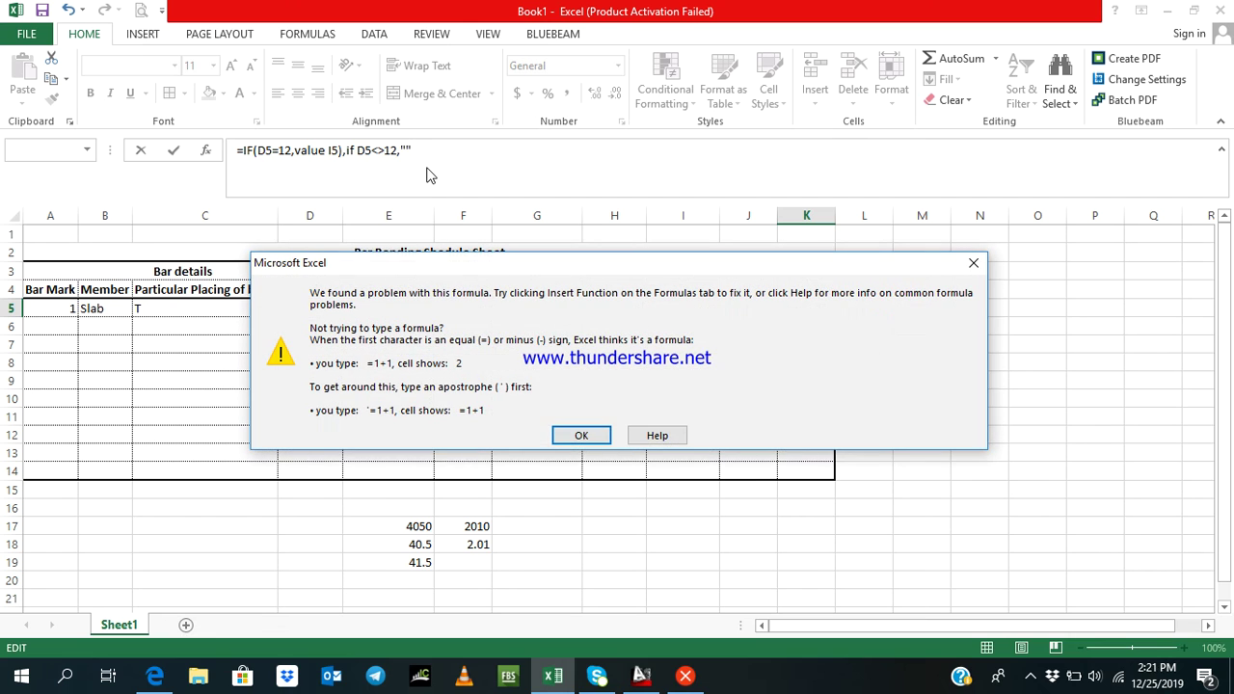
pyautogui.click(581, 436)
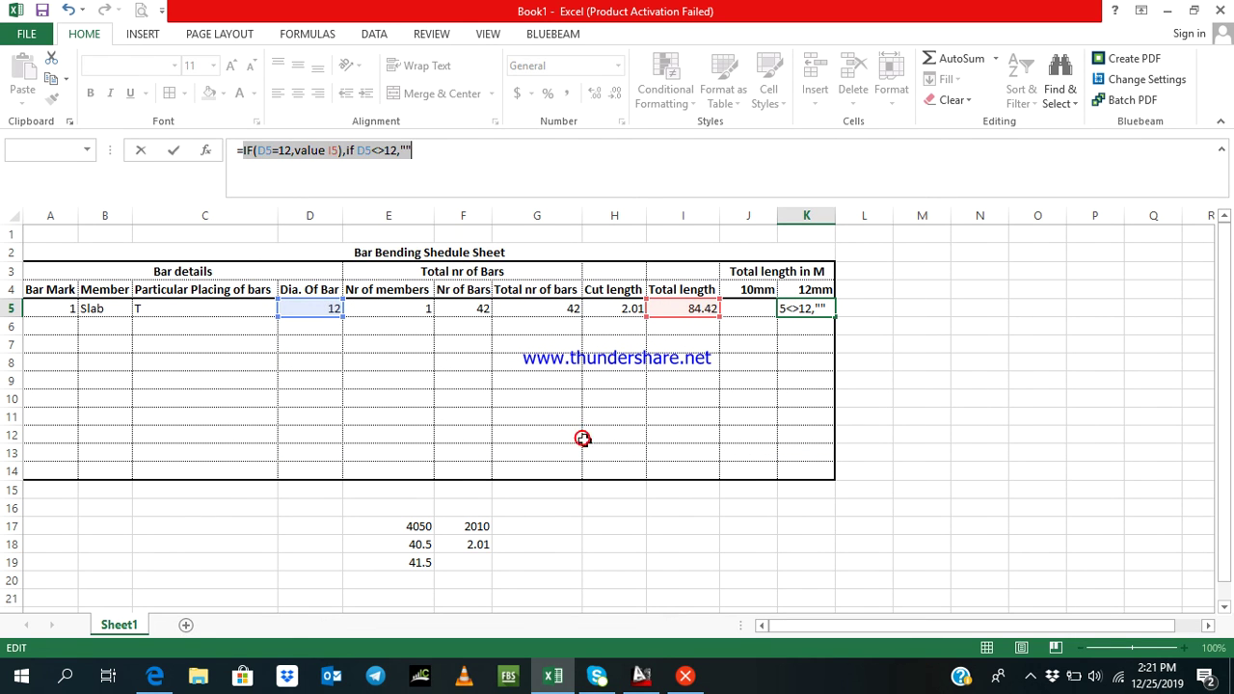
pyautogui.press('Return')
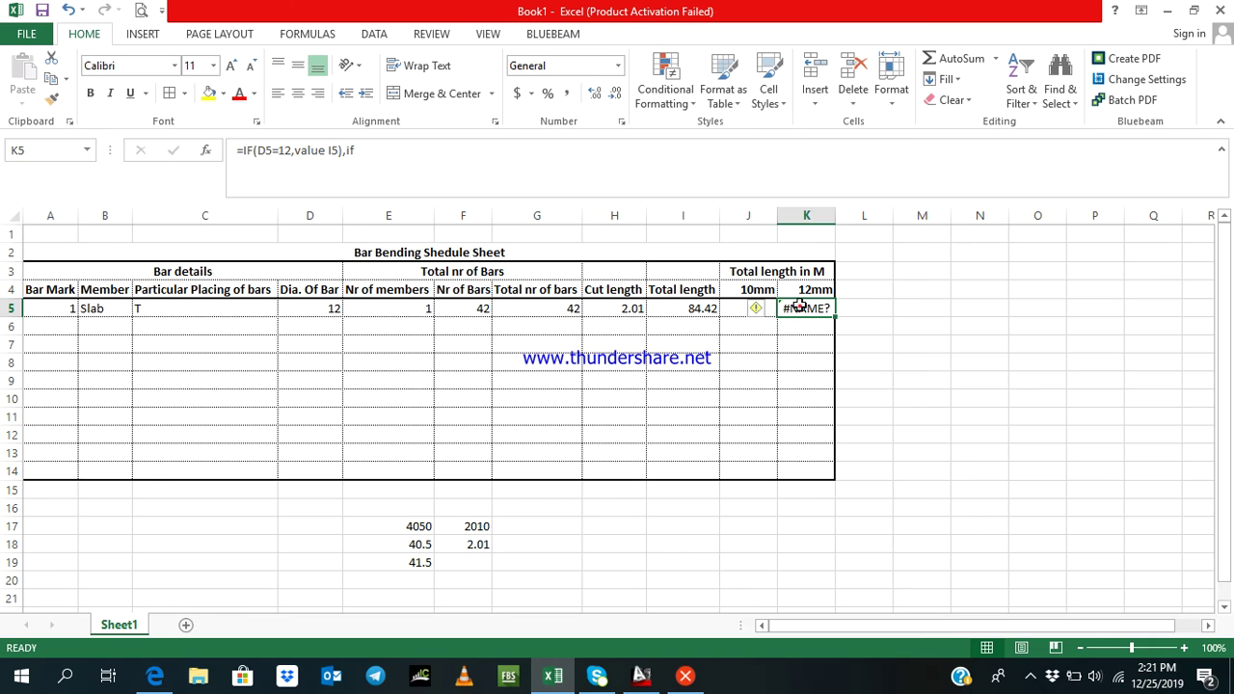
pyautogui.press('Delete')
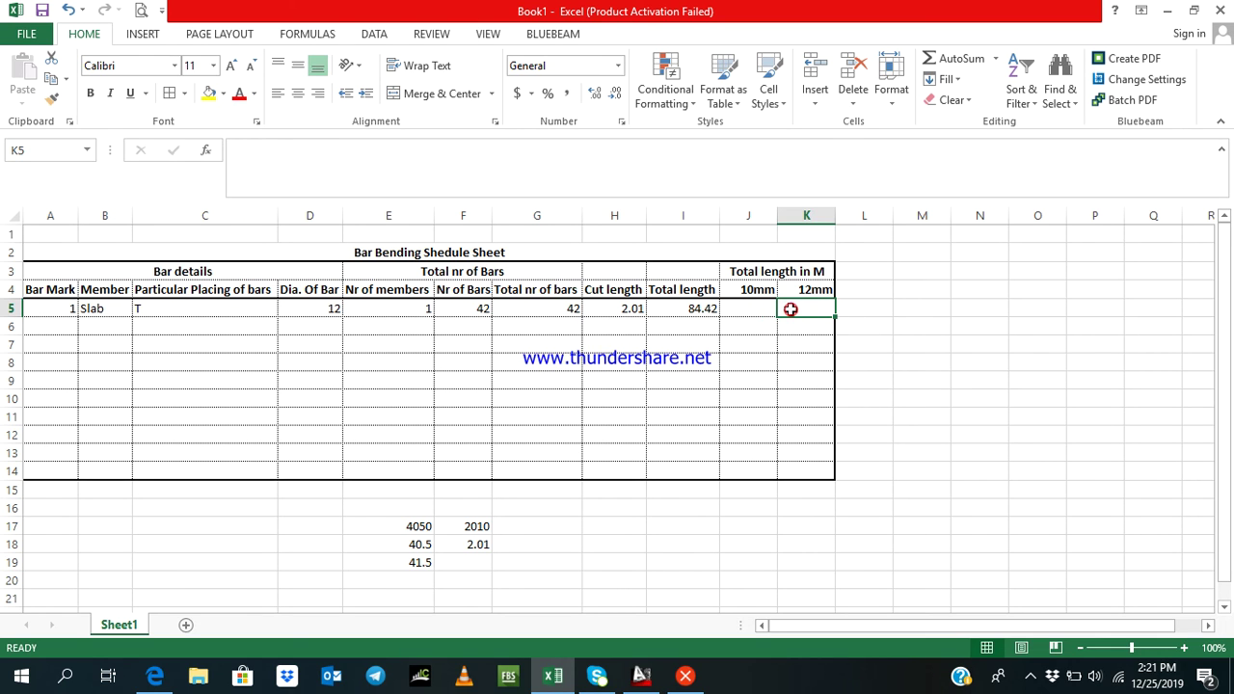
pyautogui.write('=')
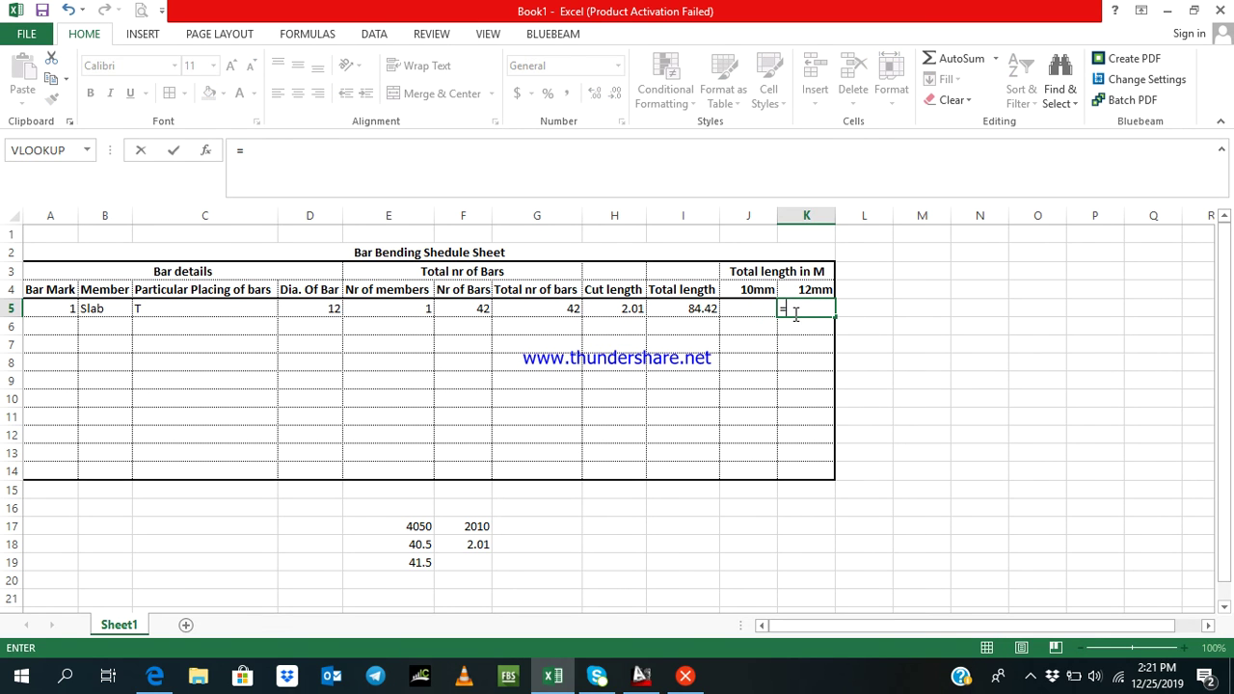
pyautogui.write('if')
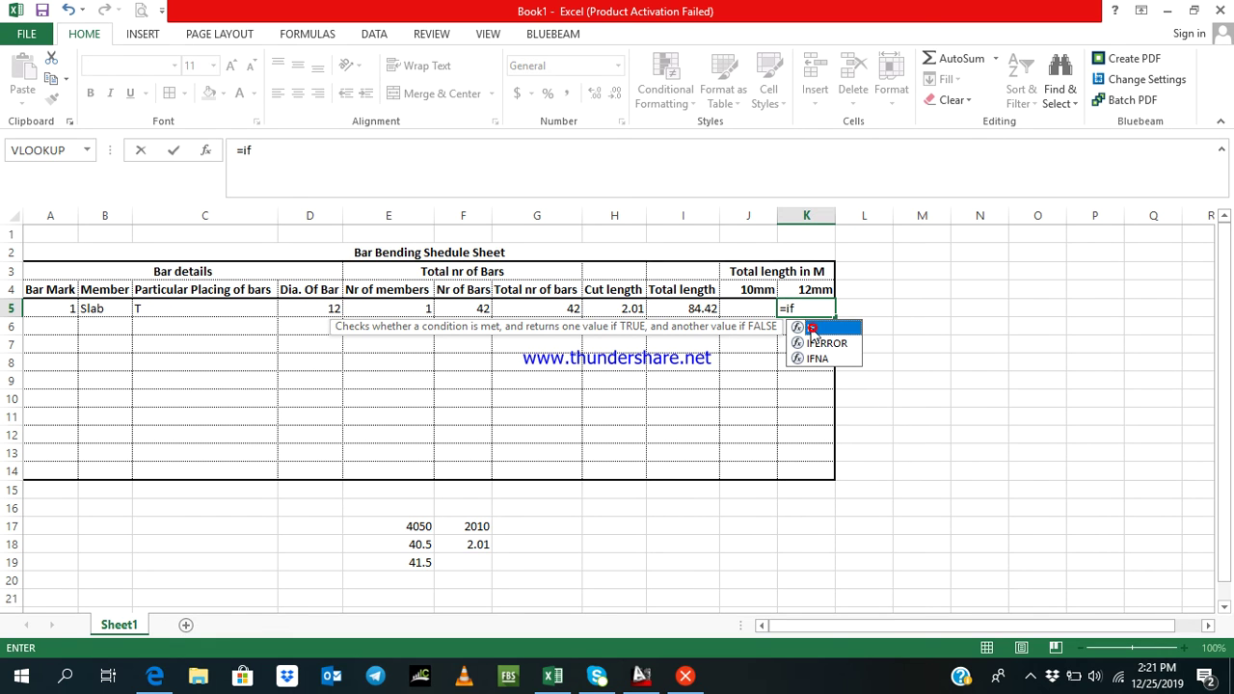
pyautogui.click(333, 309)
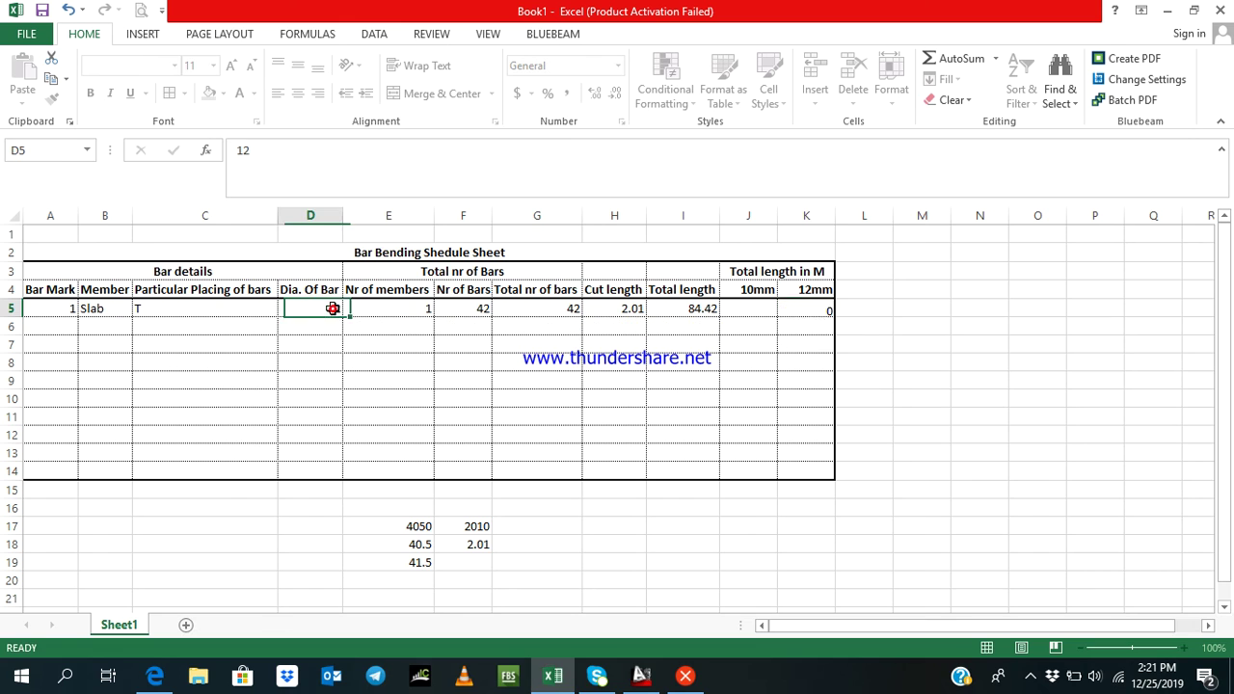
# Start a new IF formula in the 12mm total-length cell K5 with the bar diameter test D5=12
pyautogui.click(828, 308)
pyautogui.write('=')
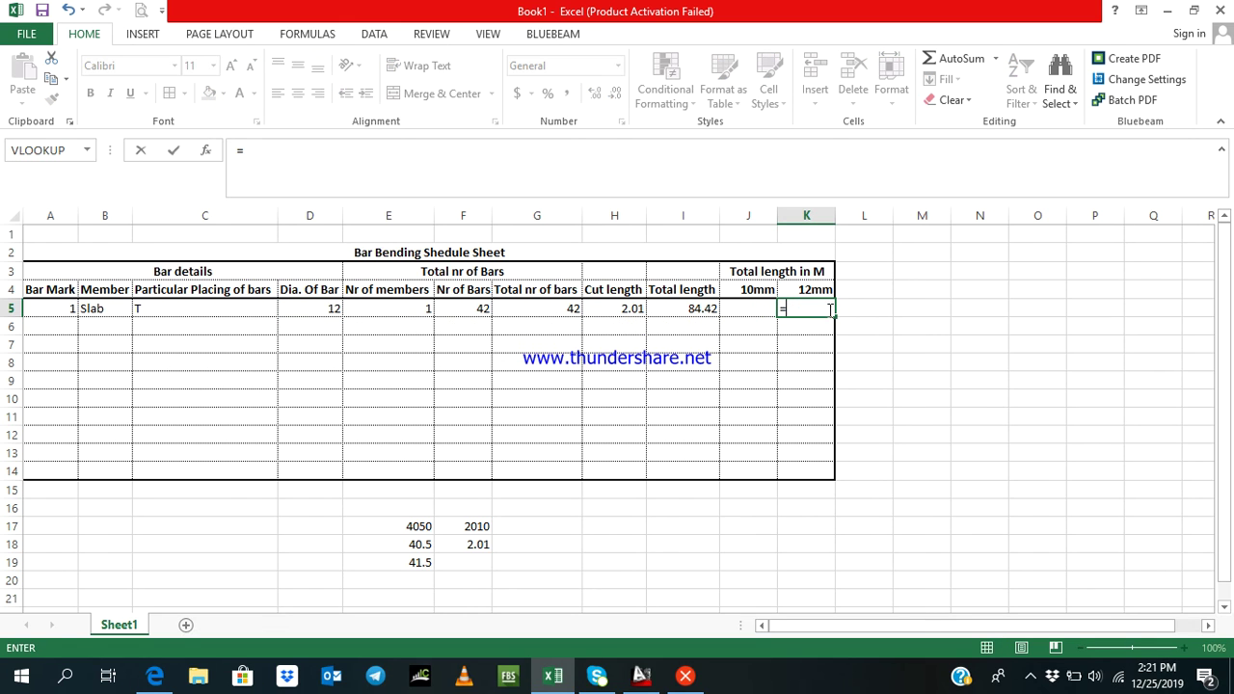
pyautogui.write('if')
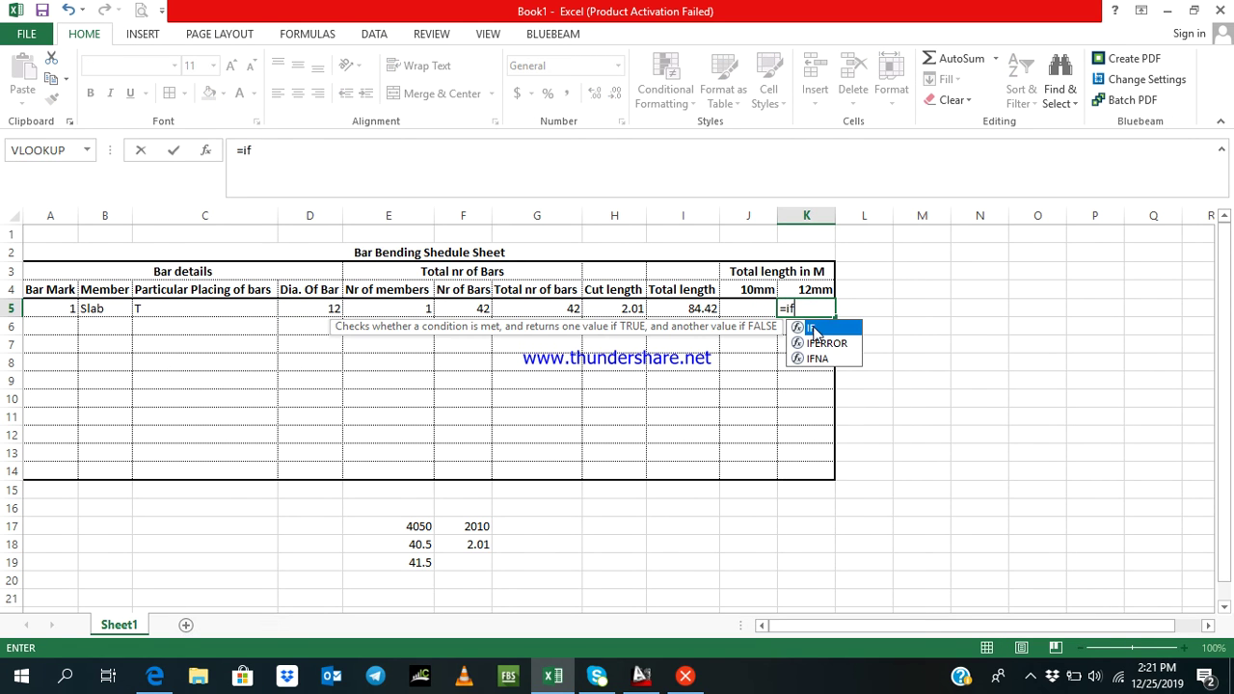
pyautogui.press('Escape')
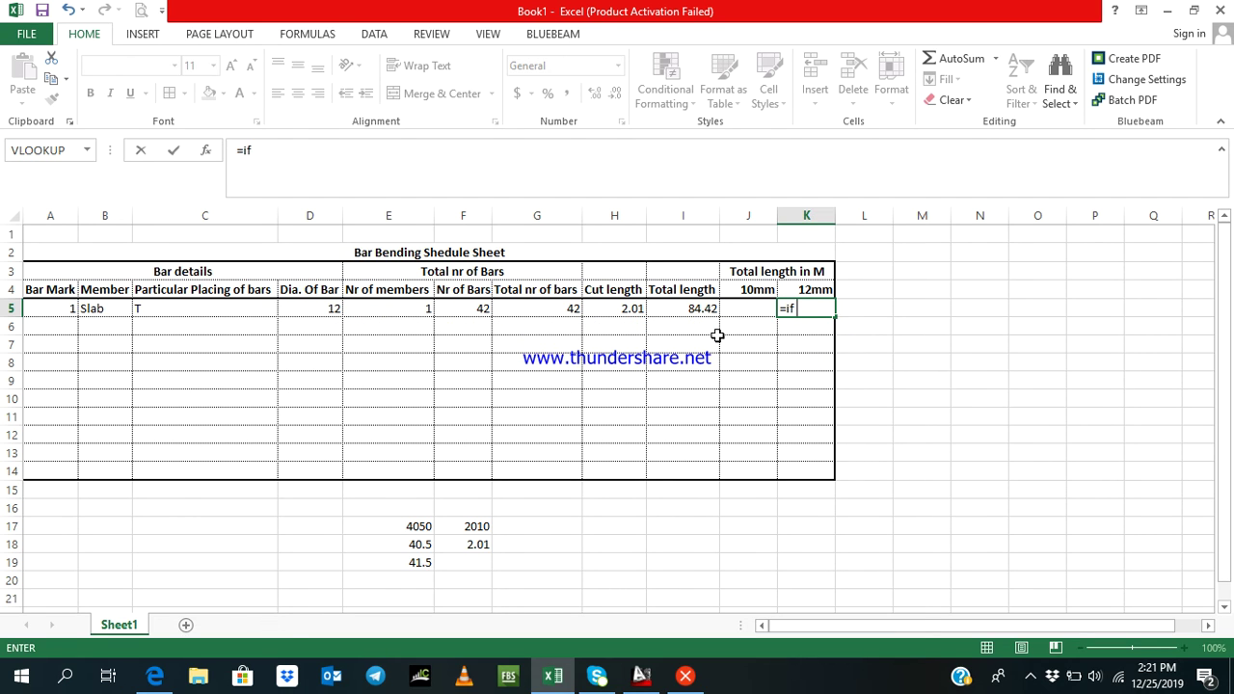
pyautogui.click(333, 308)
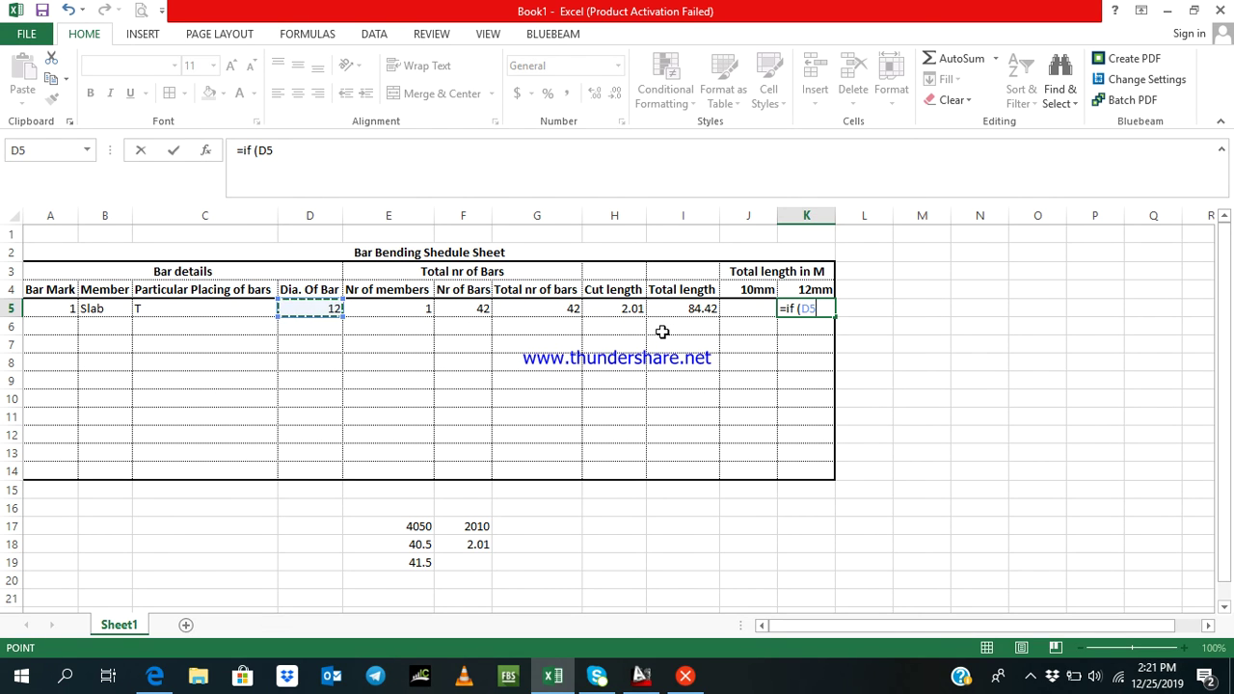
pyautogui.write('=12')
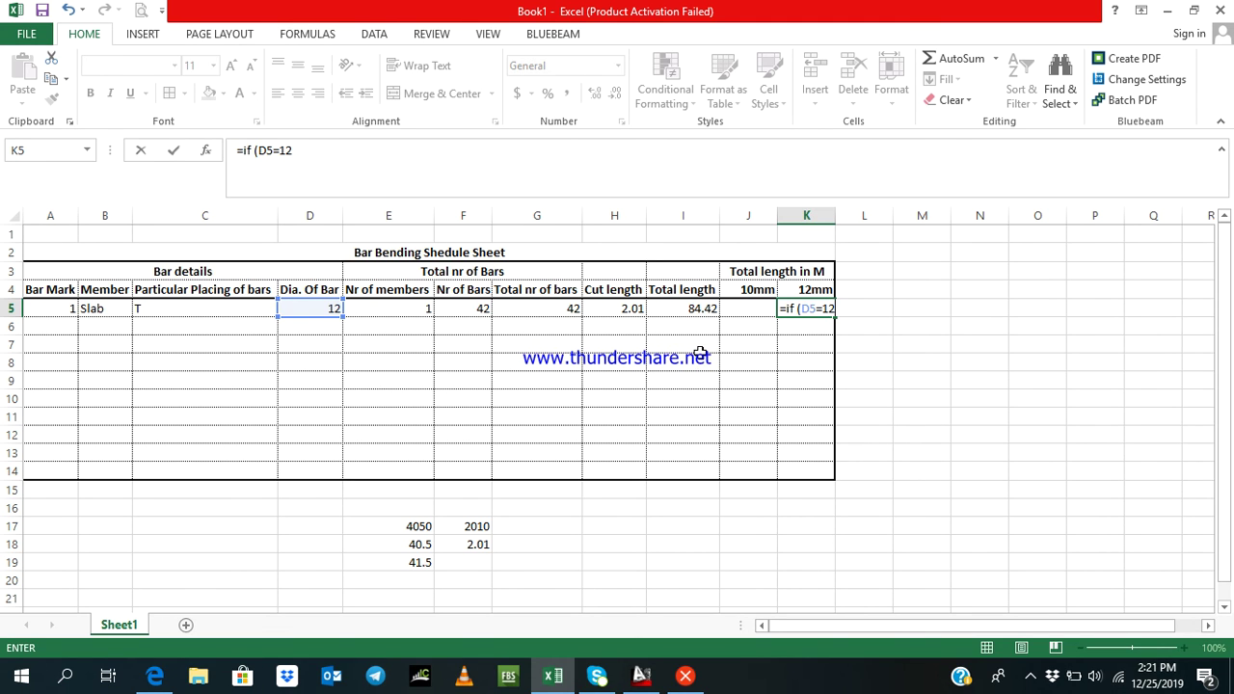
# Give the K5 formula value (I5) as its true result, followed by a comma for the false argument
pyautogui.write(', va')
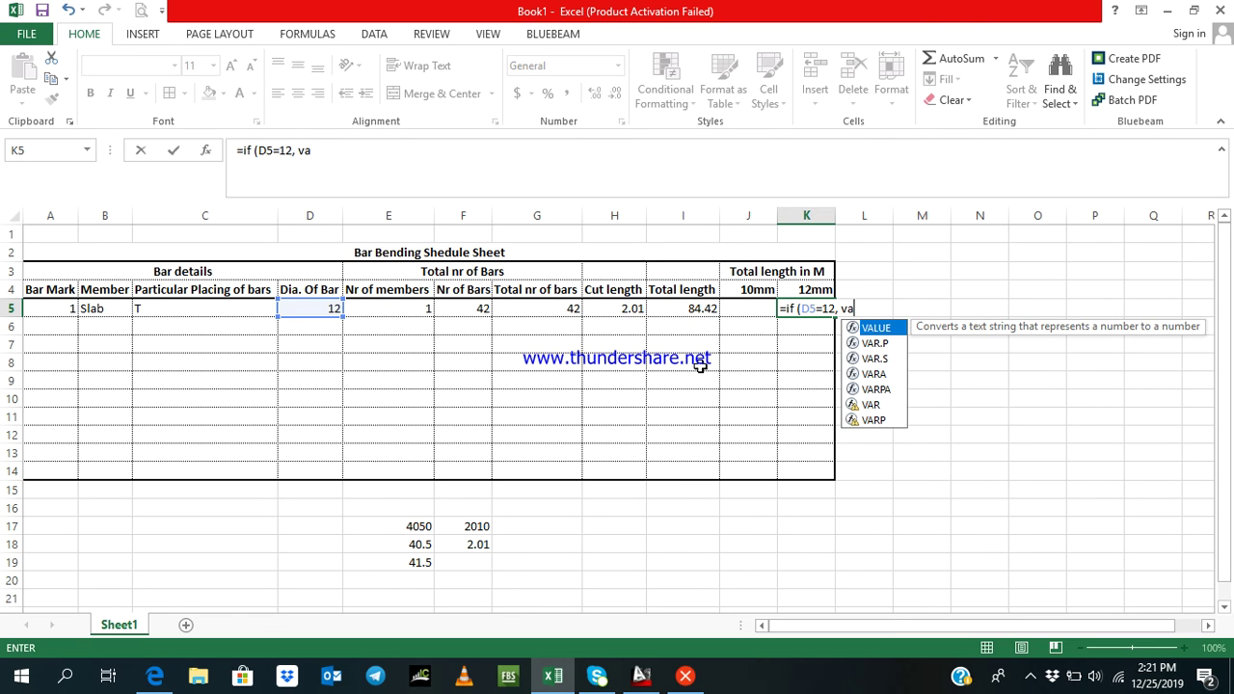
pyautogui.write('lue')
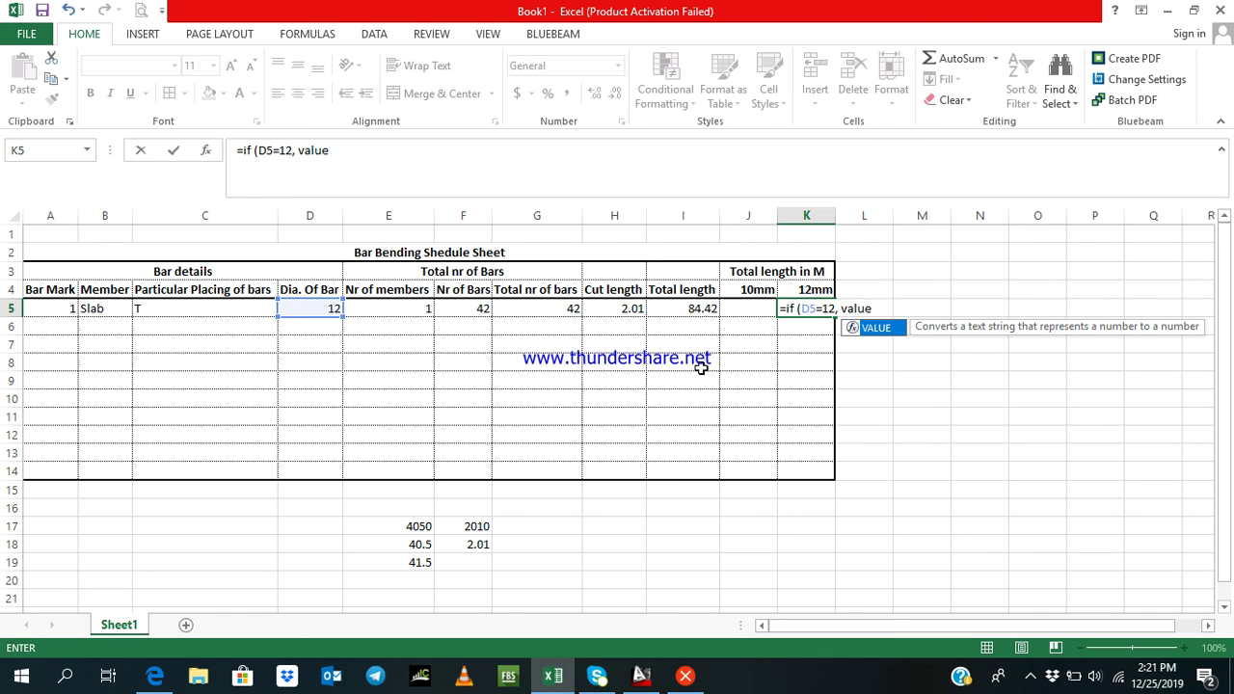
pyautogui.write(' (')
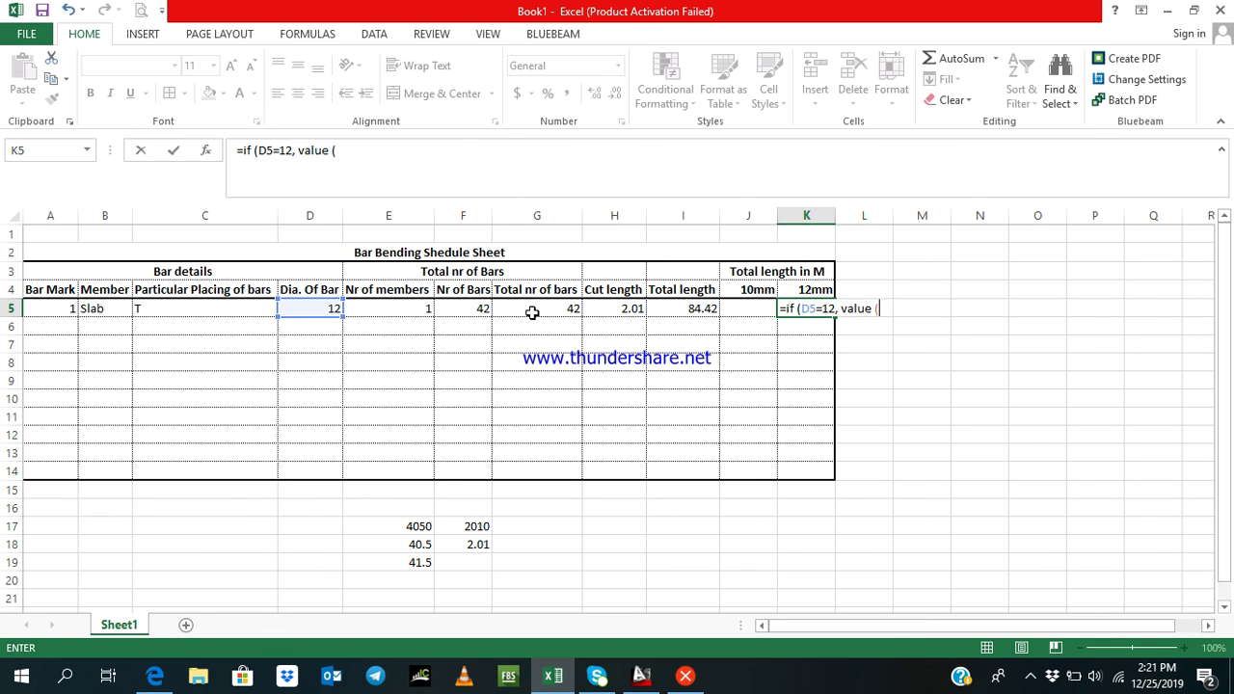
pyautogui.click(682, 306)
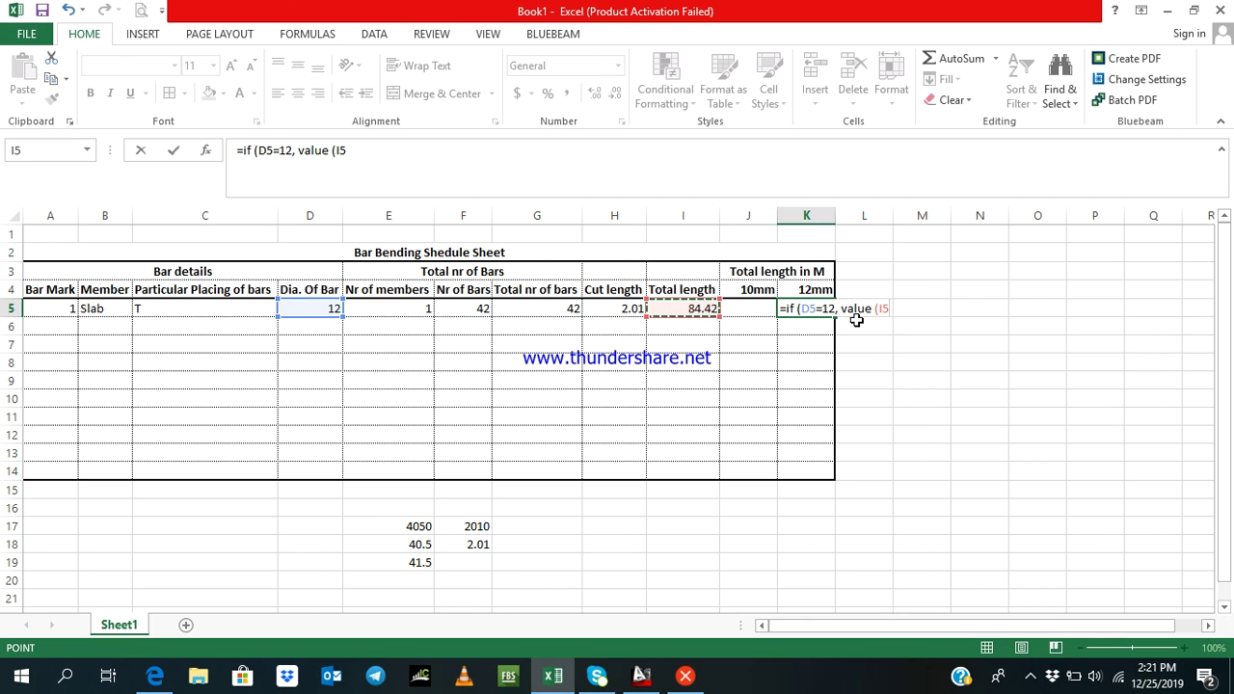
pyautogui.write('),')
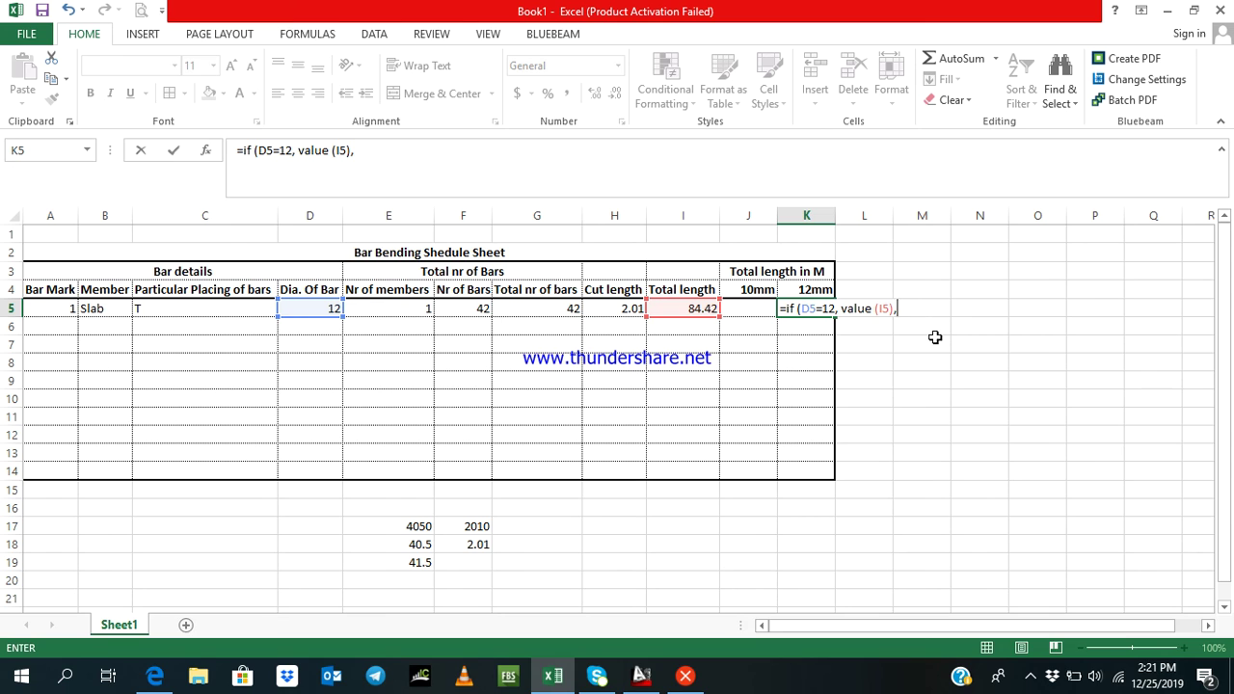
# Finish the K5 formula with the nested if (D5<>12,"")), accept Excel's proposed correction and check the entered formula
pyautogui.write('if (')
pyautogui.click(309, 308)
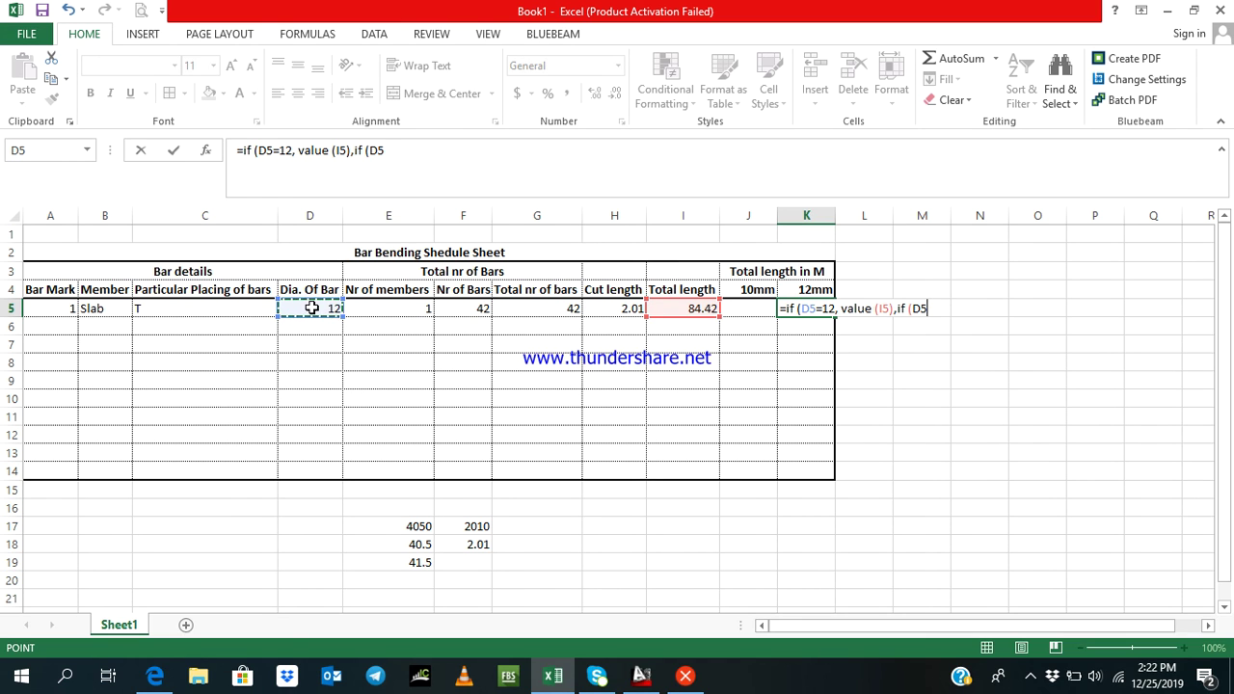
pyautogui.write('<>12,"')
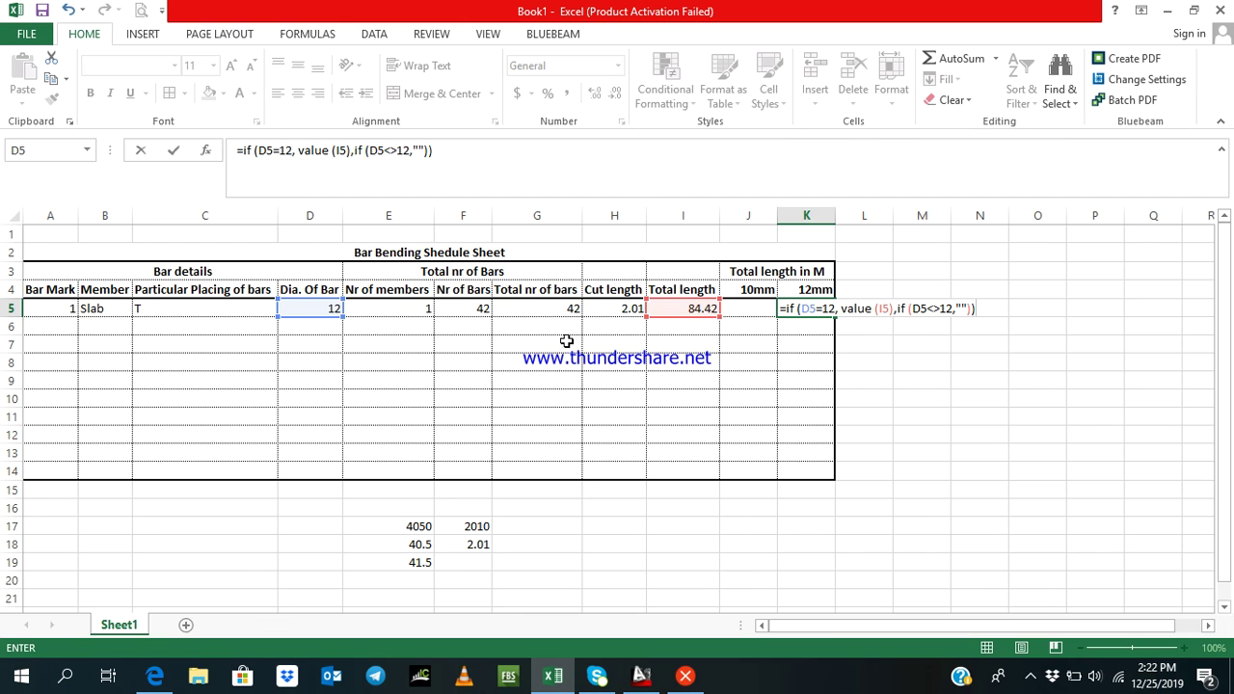
pyautogui.press('Return')
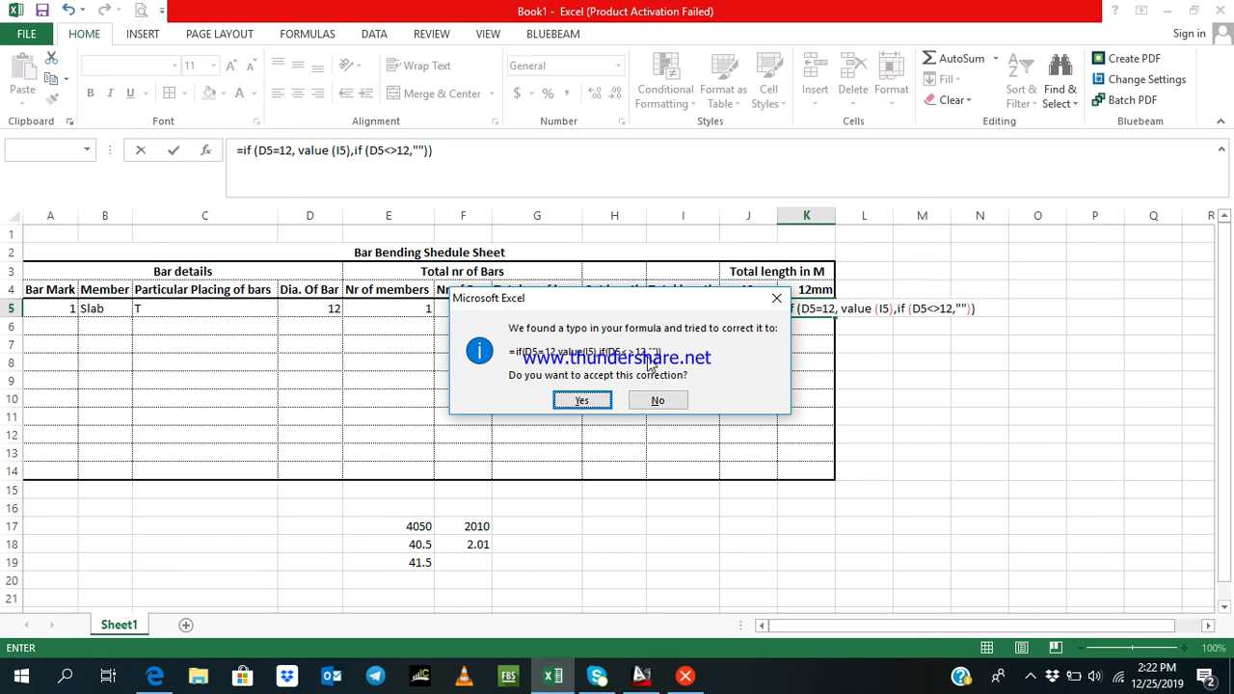
pyautogui.click(581, 399)
pyautogui.doubleClick(818, 308)
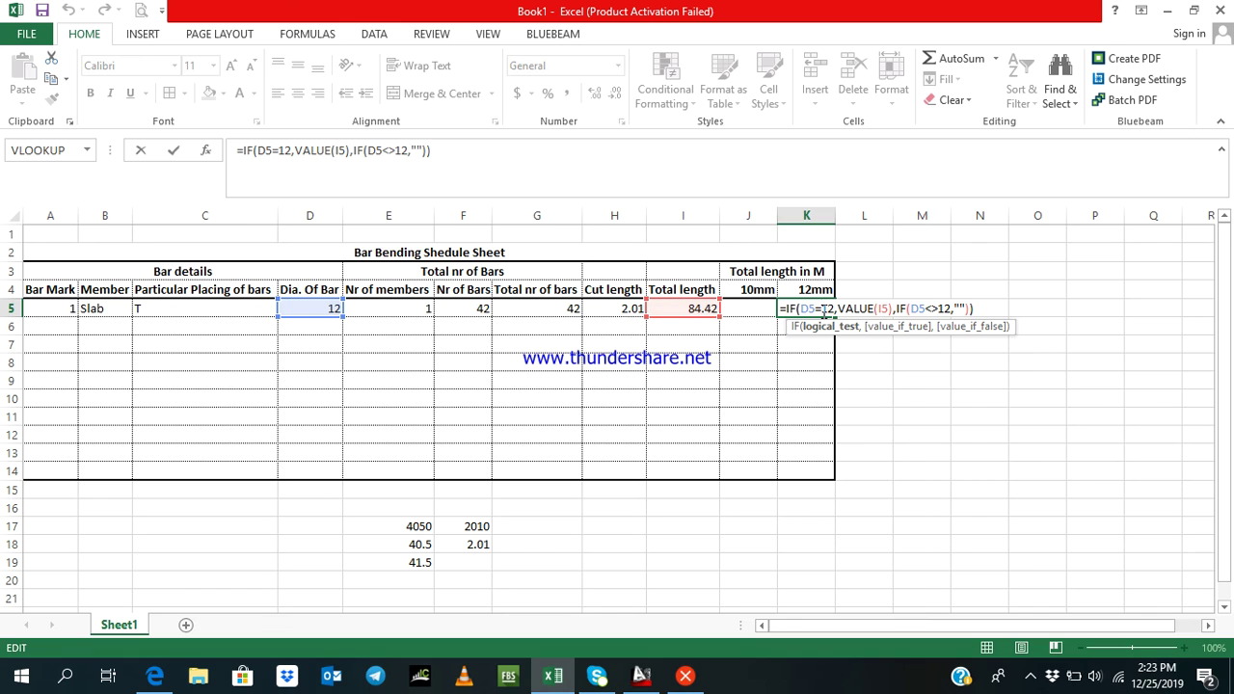
pyautogui.press('Return')
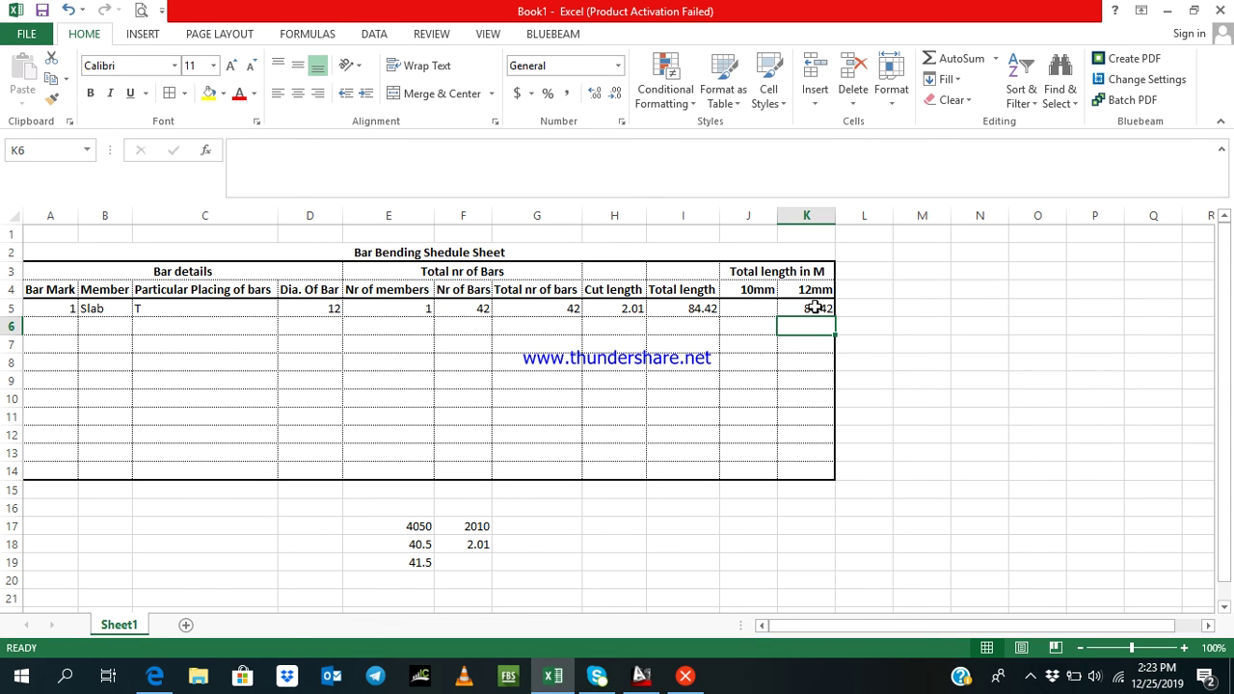
# Check the 12mm total-length formula in K5, and copy it into the 10mm cell J5
pyautogui.doubleClick(815, 308)
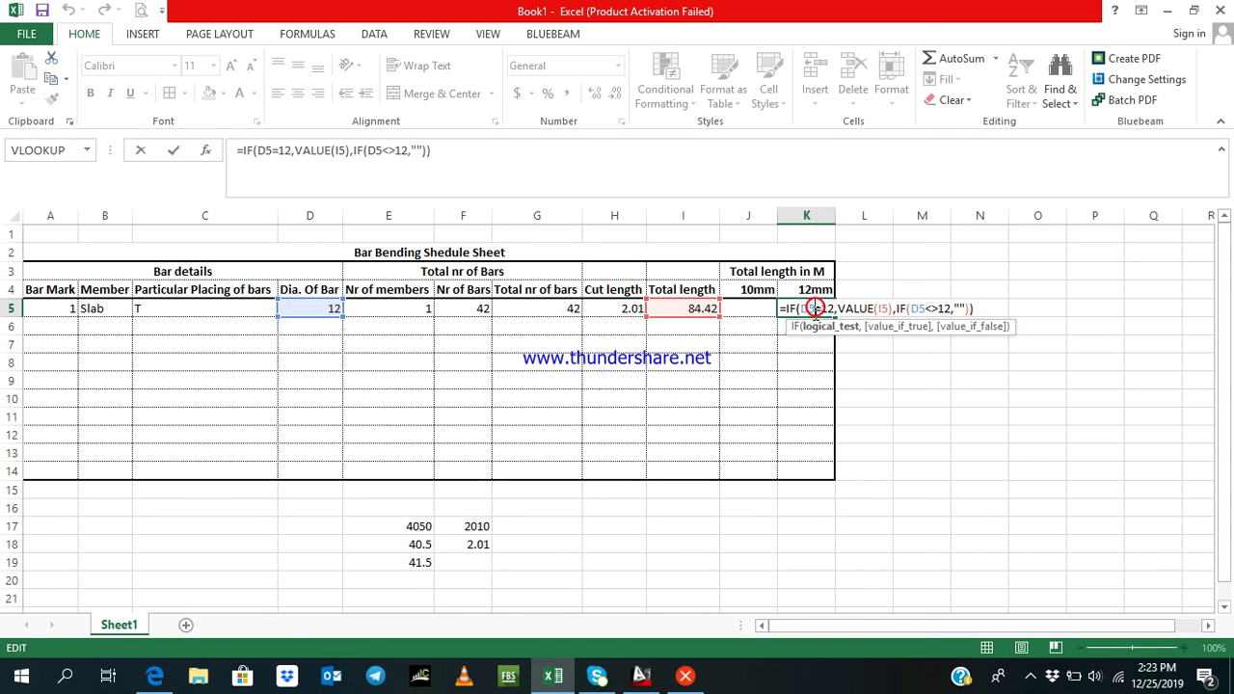
pyautogui.press('Escape')
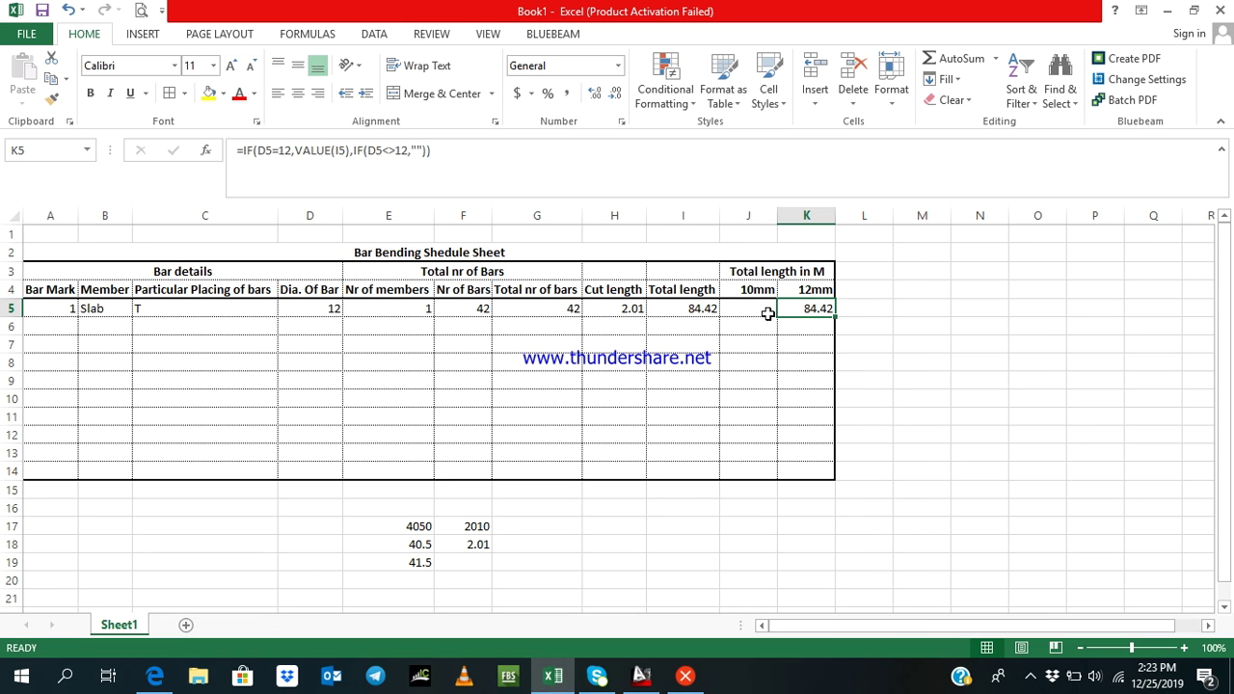
pyautogui.click(765, 307)
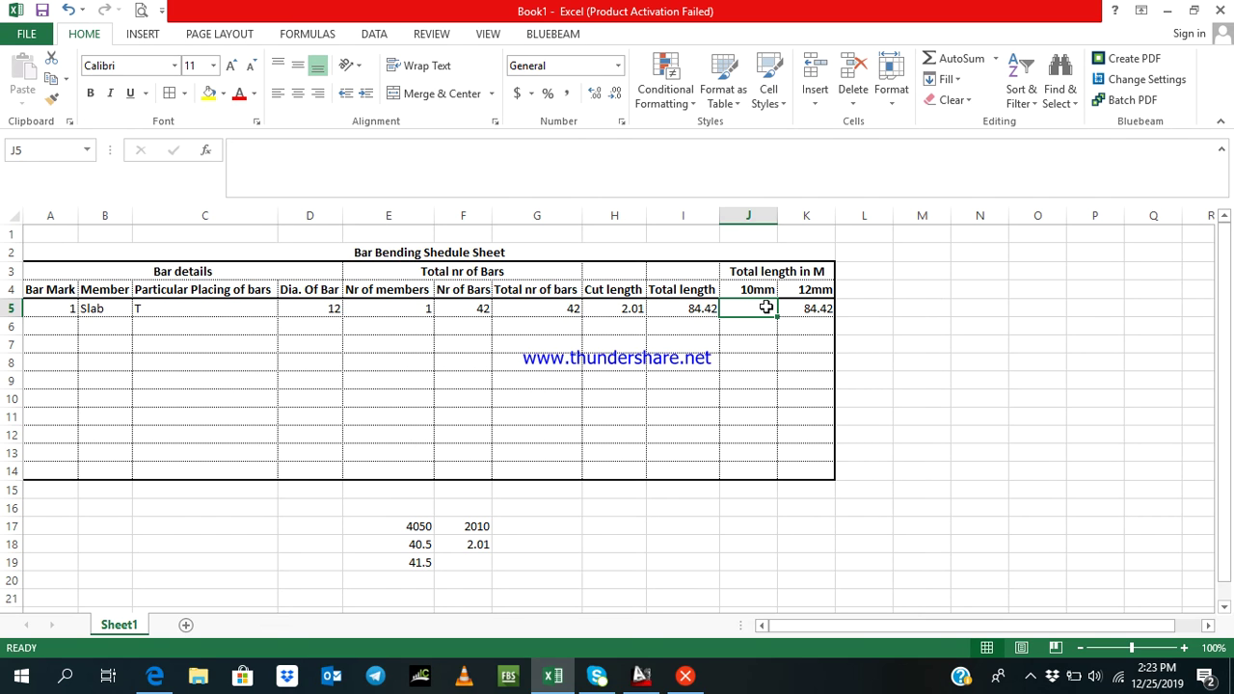
pyautogui.click(794, 308)
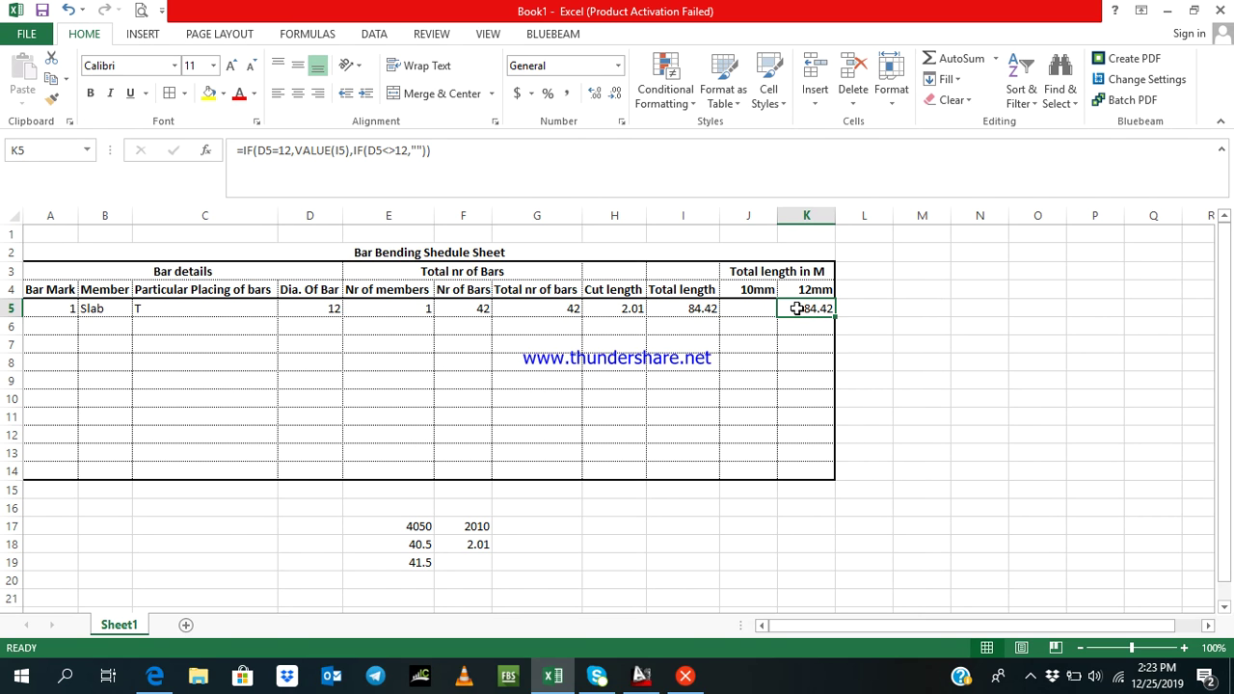
pyautogui.rightClick(796, 308)
pyautogui.click(824, 326)
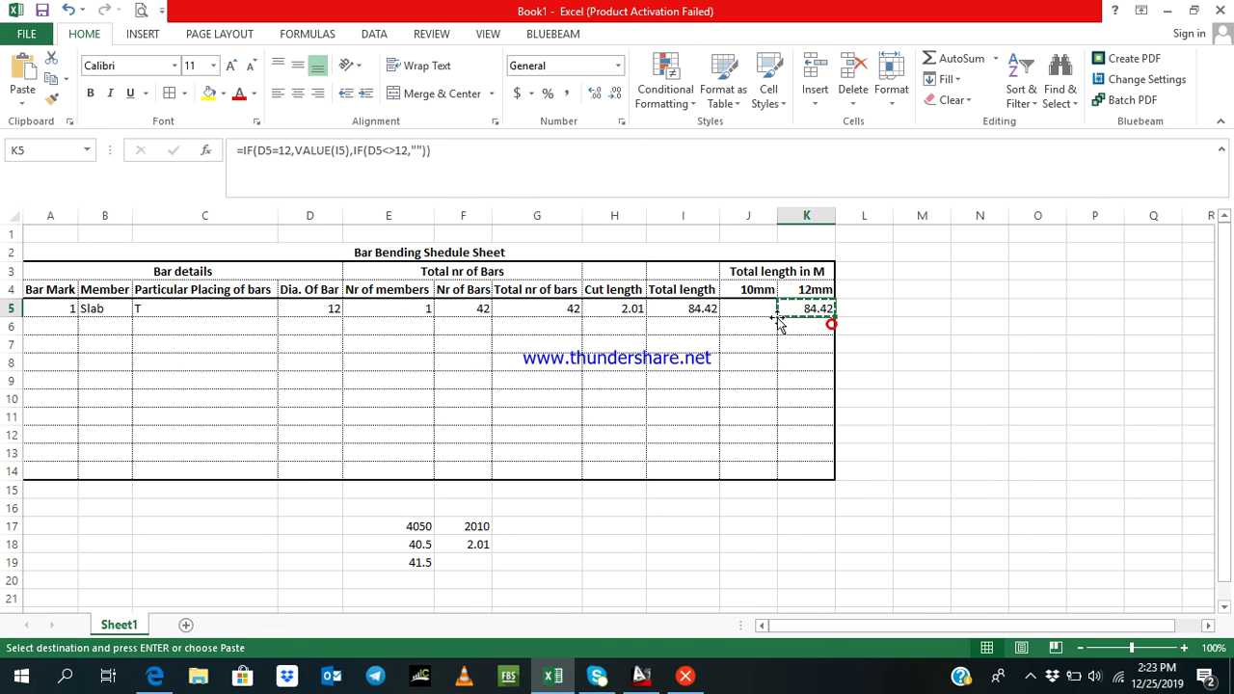
pyautogui.click(762, 306)
pyautogui.rightClick(763, 306)
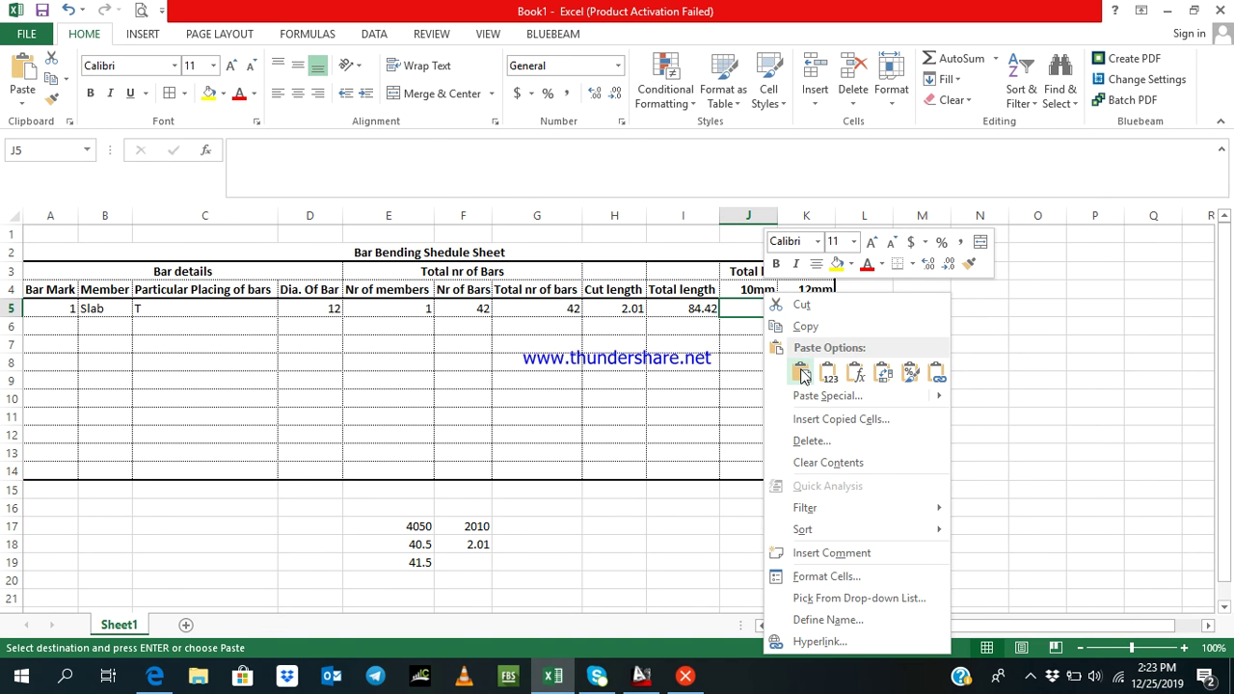
pyautogui.click(800, 373)
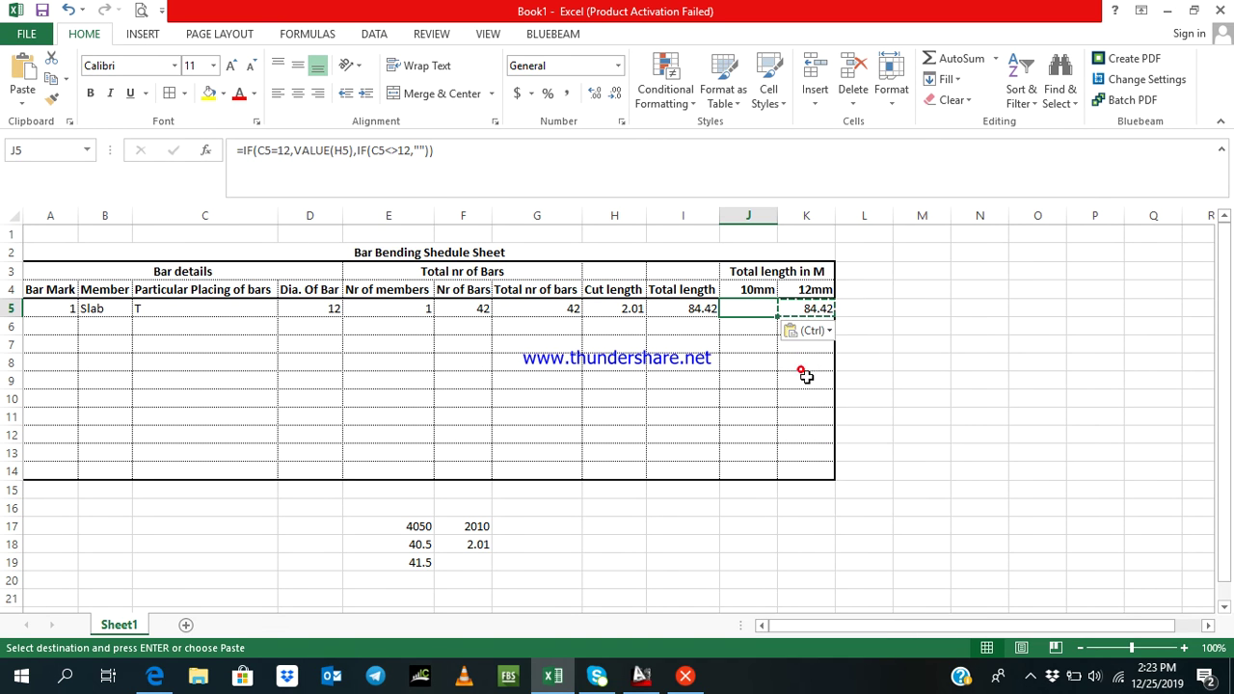
# Repoint the J5 formula's references so both diameter tests use D5 and the true result uses I5
pyautogui.doubleClick(764, 307)
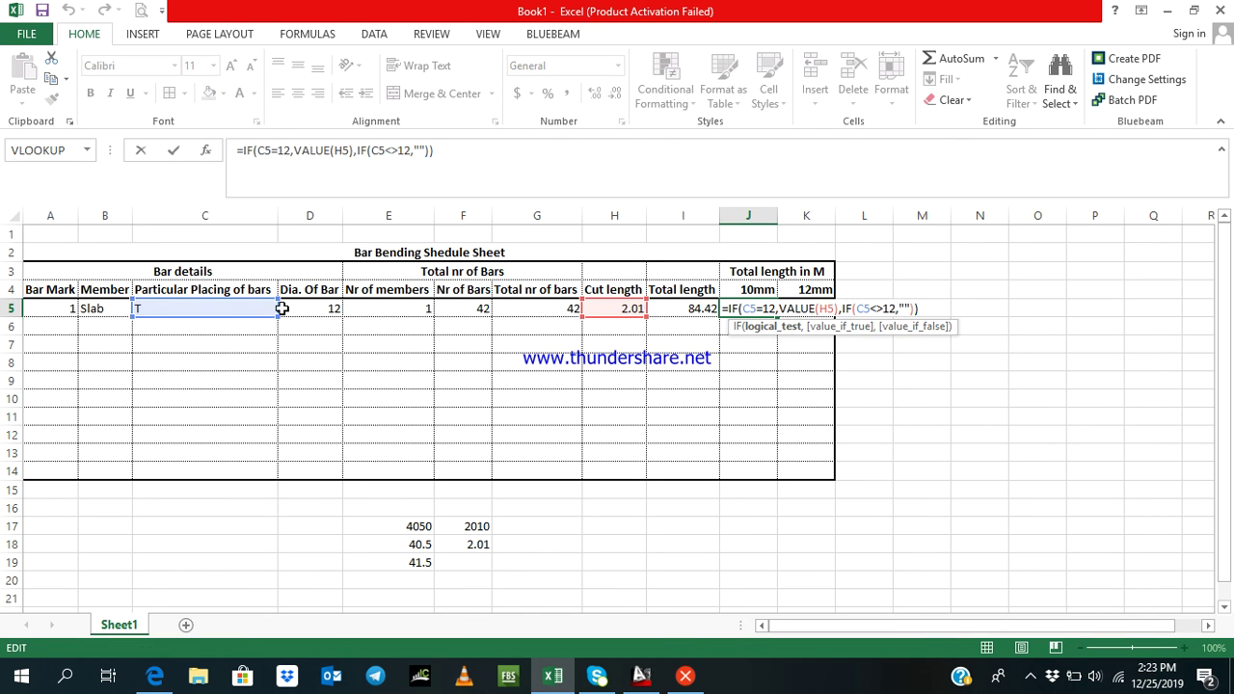
pyautogui.moveTo(281, 306); pyautogui.dragTo(305, 309)
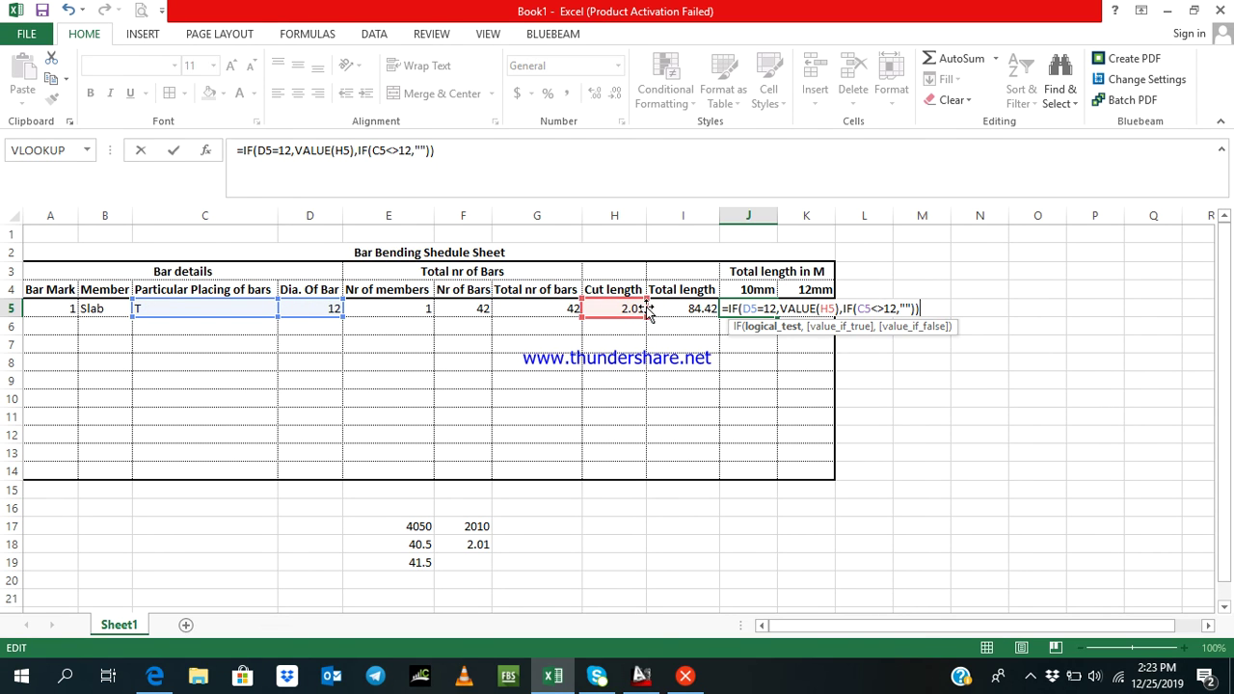
pyautogui.moveTo(648, 310); pyautogui.dragTo(681, 308)
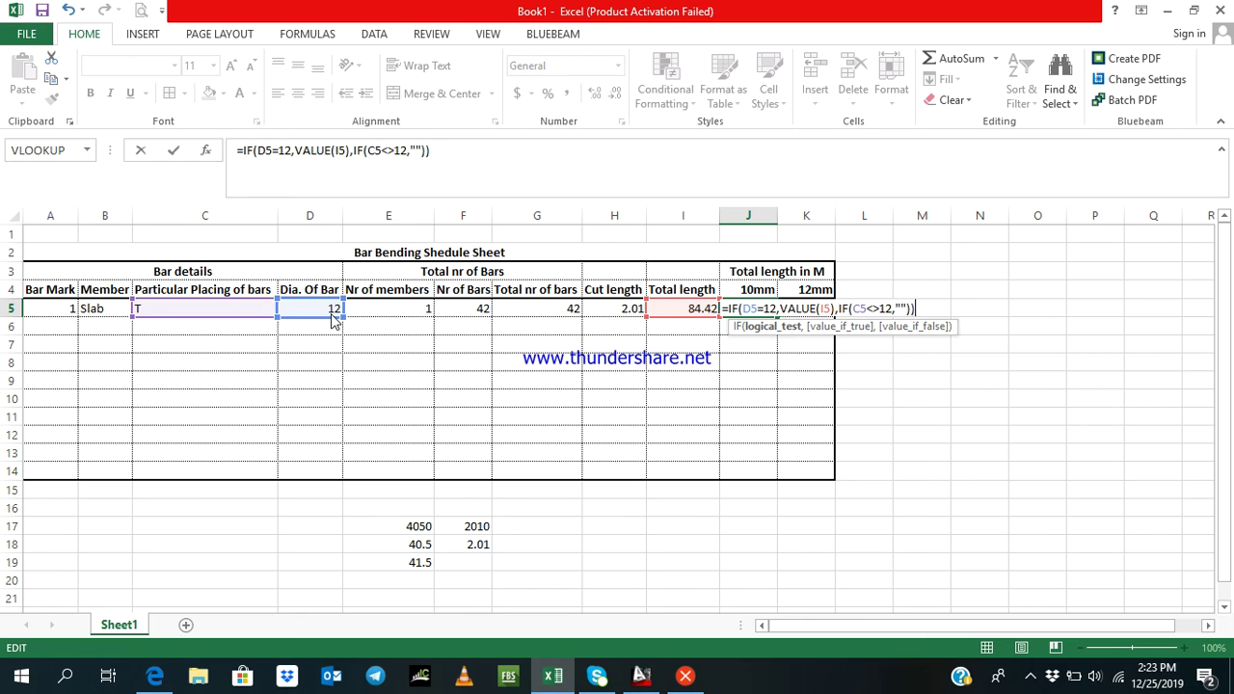
pyautogui.moveTo(256, 319); pyautogui.dragTo(608, 309)
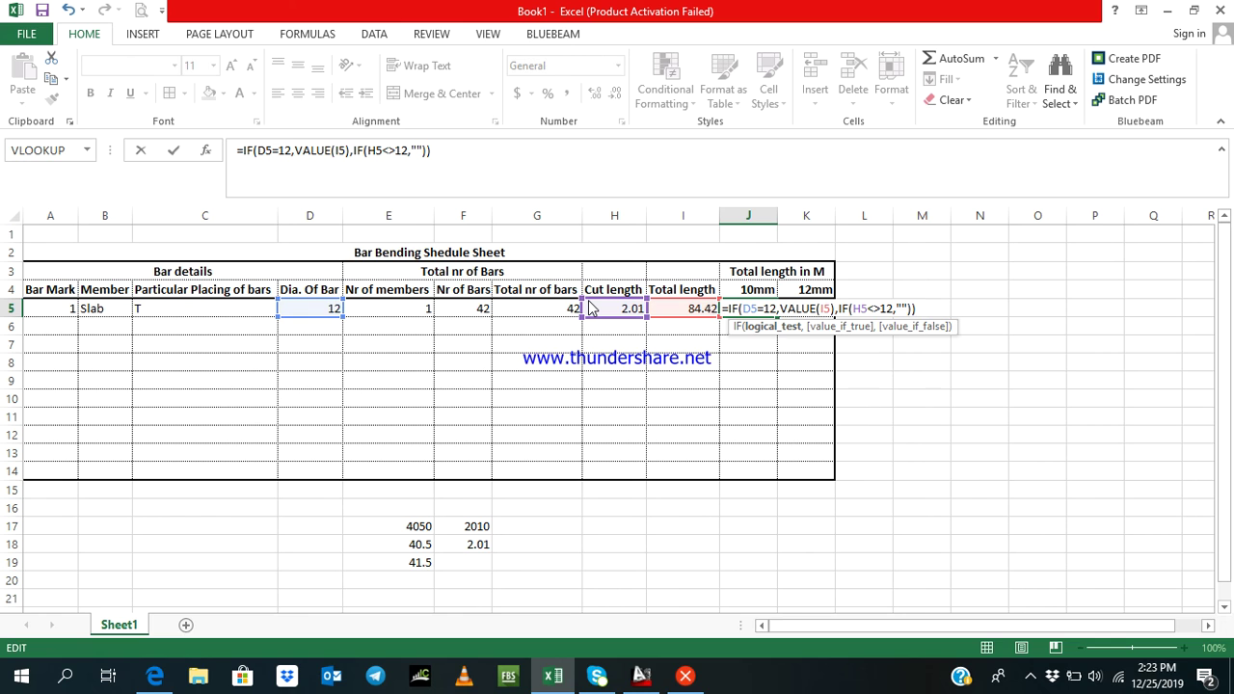
pyautogui.moveTo(591, 307); pyautogui.dragTo(307, 308)
pyautogui.press('Return')
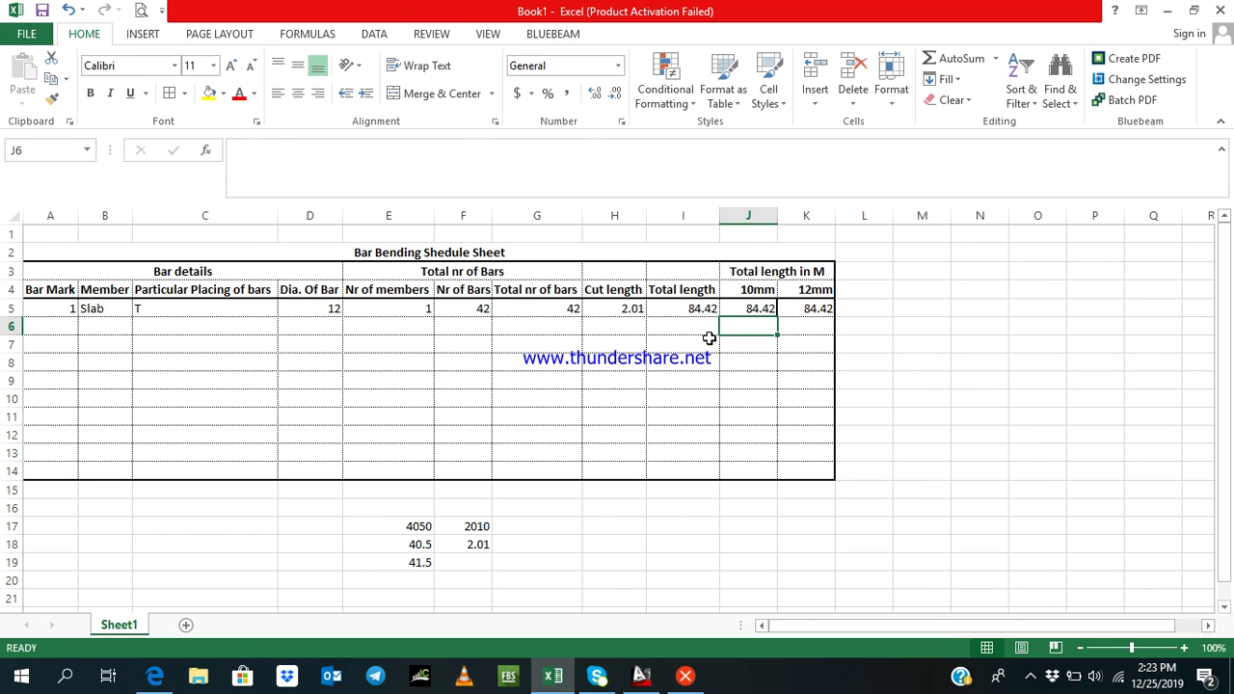
# Change both diameter comparisons in the J5 formula to 10, and check the edited formula
pyautogui.doubleClick(747, 308)
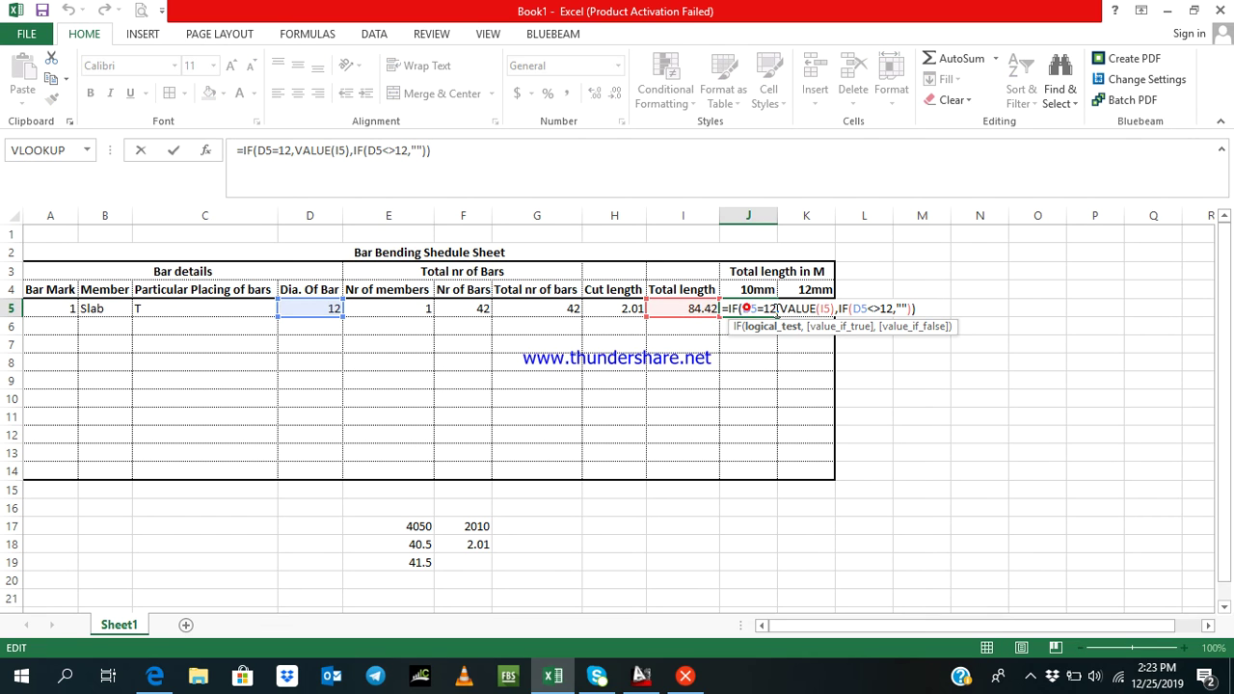
pyautogui.click(774, 308)
pyautogui.press('BackSpace')
pyautogui.write('0')
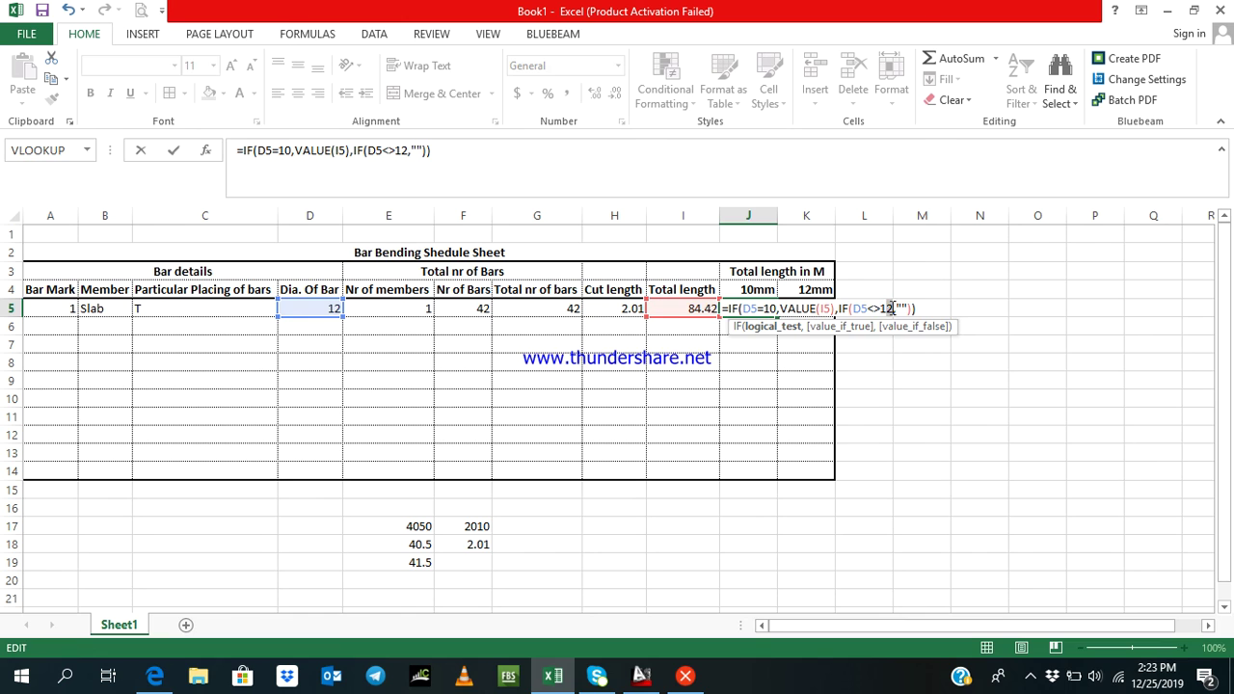
pyautogui.click(890, 309)
pyautogui.press('BackSpace')
pyautogui.write('0')
pyautogui.press('Return')
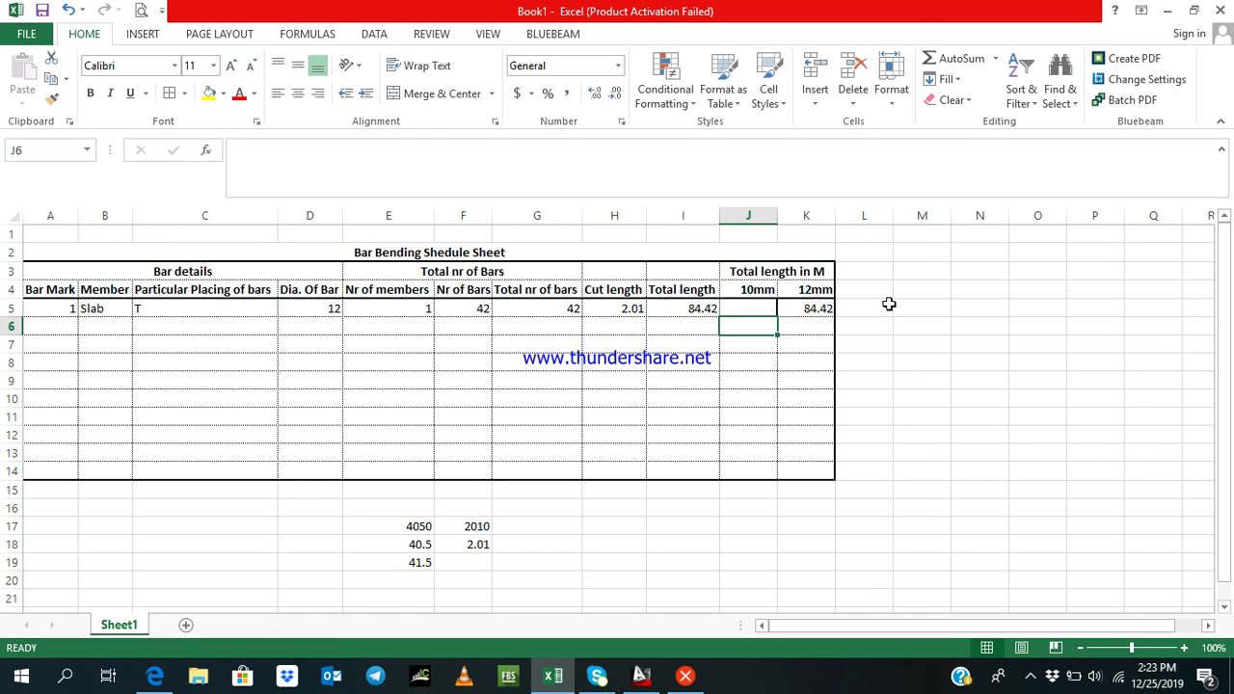
pyautogui.click(763, 307)
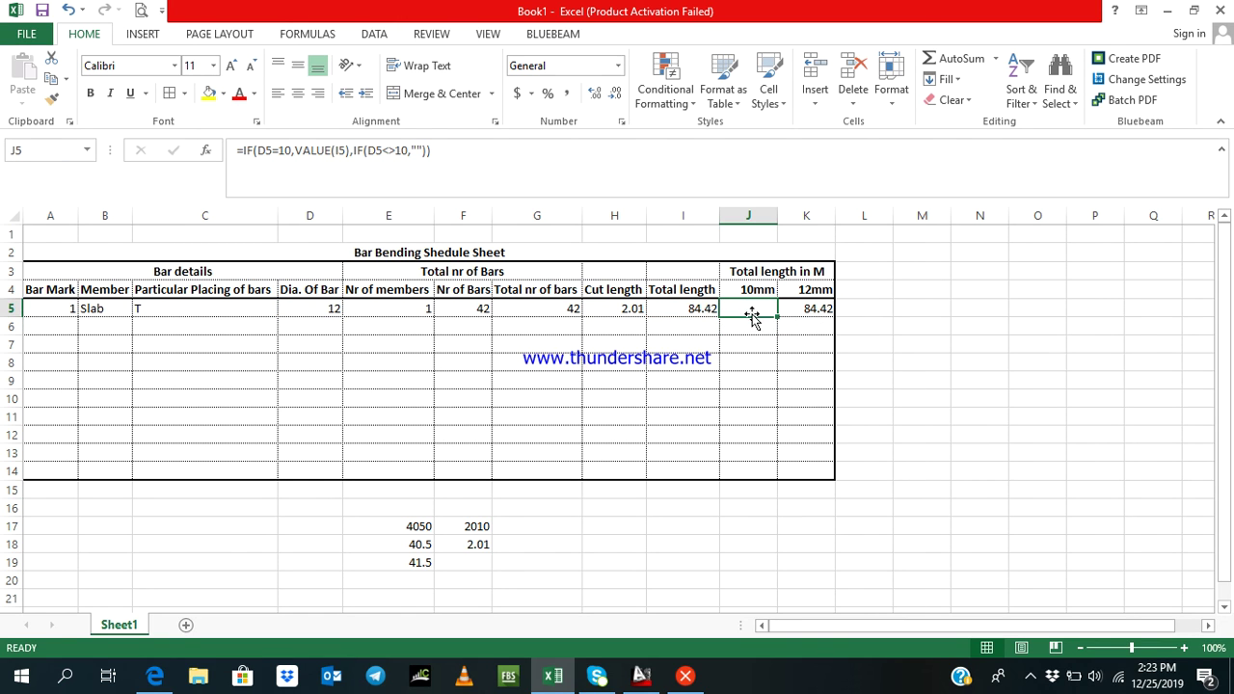
pyautogui.doubleClick(757, 307)
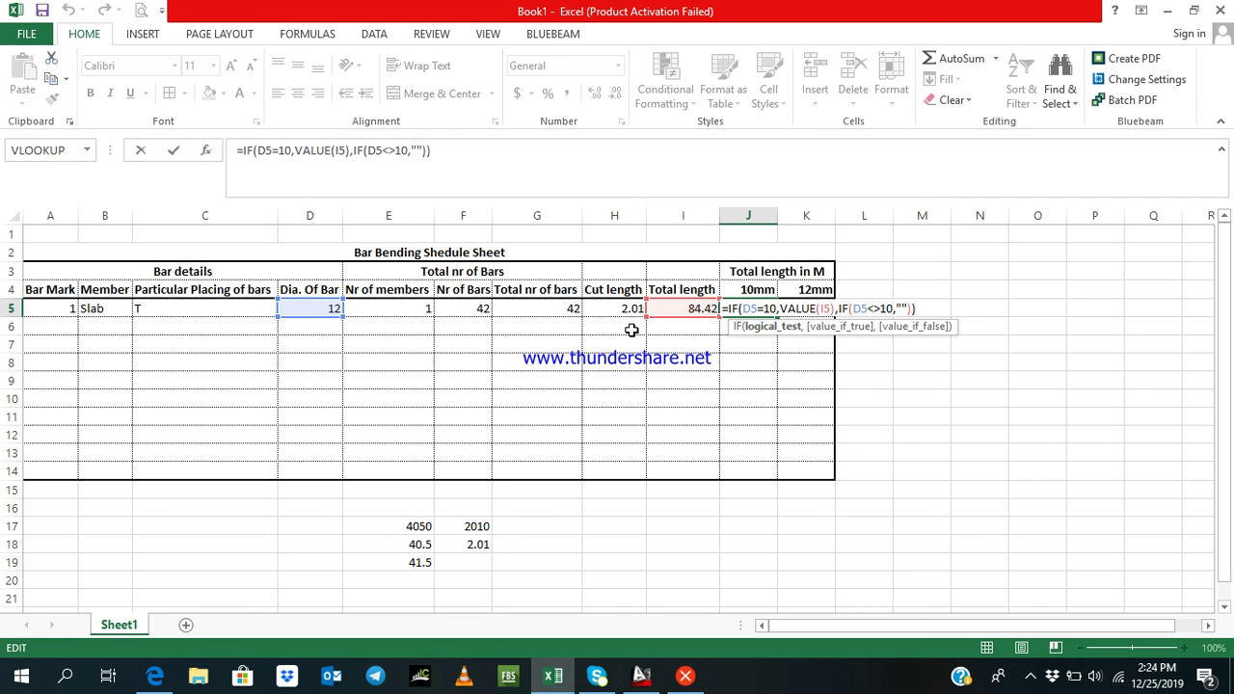
pyautogui.press('Return')
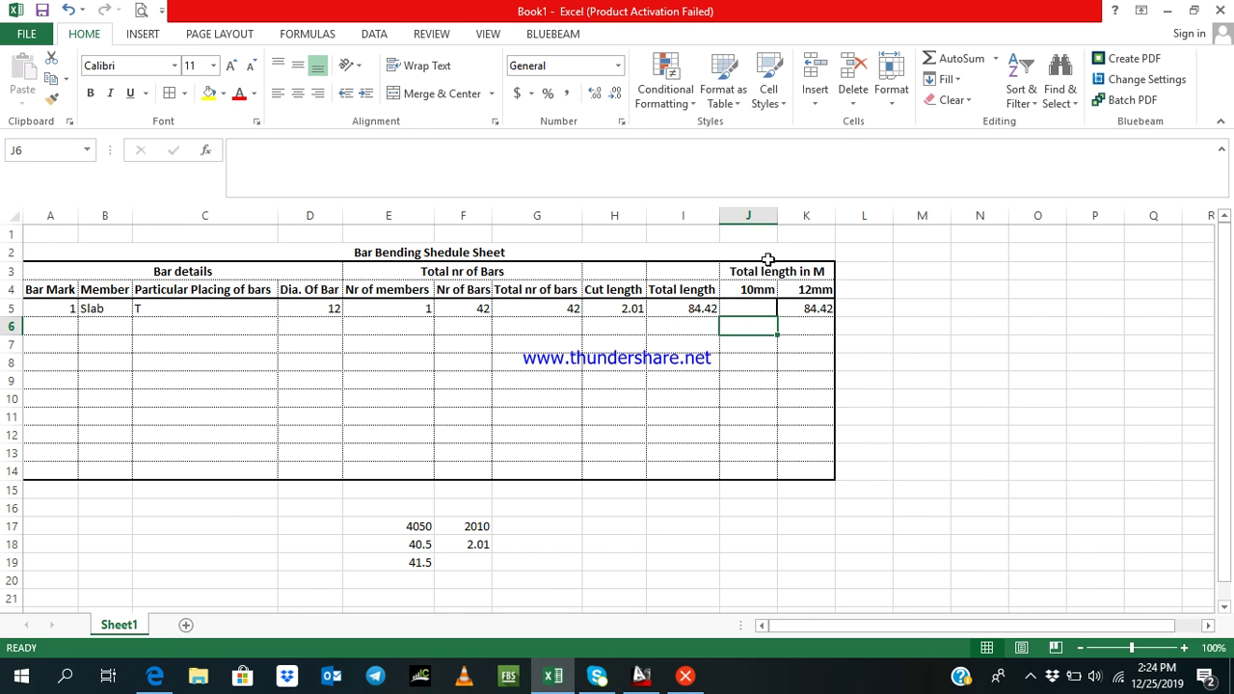
# Fill the 10mm and 12mm total-length formulas down from row 5 through row 13, and check the copied formulas
pyautogui.click(759, 303)
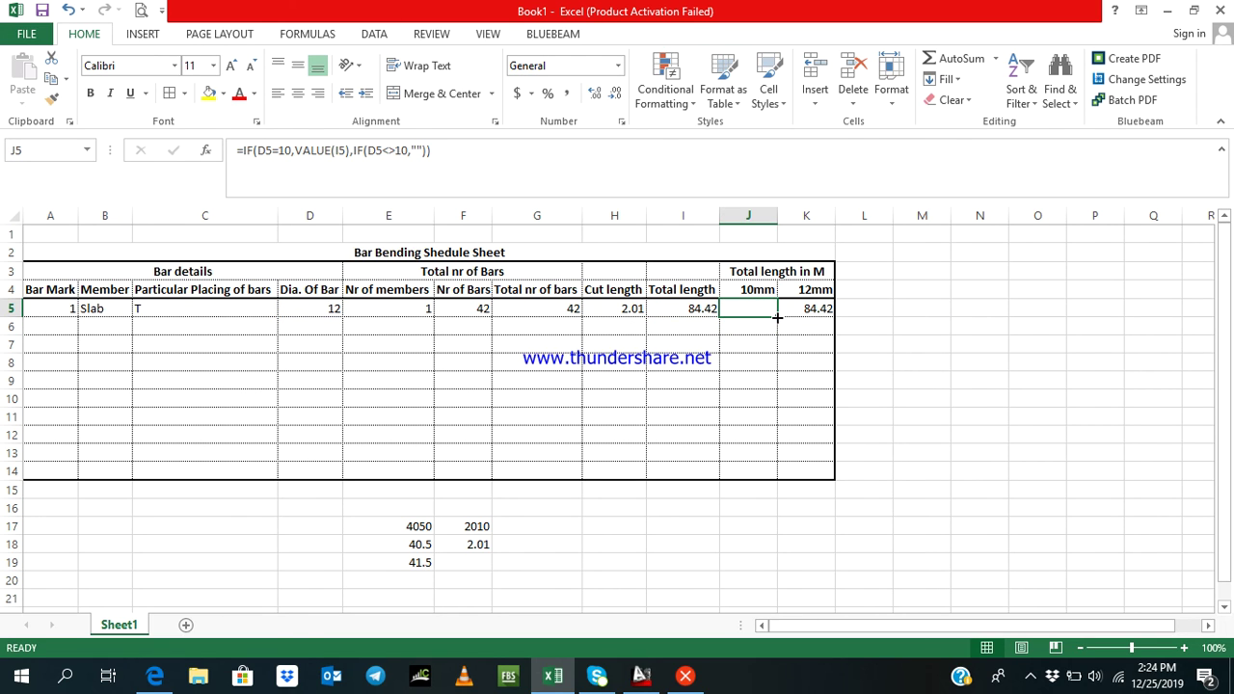
pyautogui.moveTo(776, 317); pyautogui.dragTo(771, 333)
pyautogui.moveTo(767, 357); pyautogui.dragTo(765, 455)
pyautogui.click(813, 308)
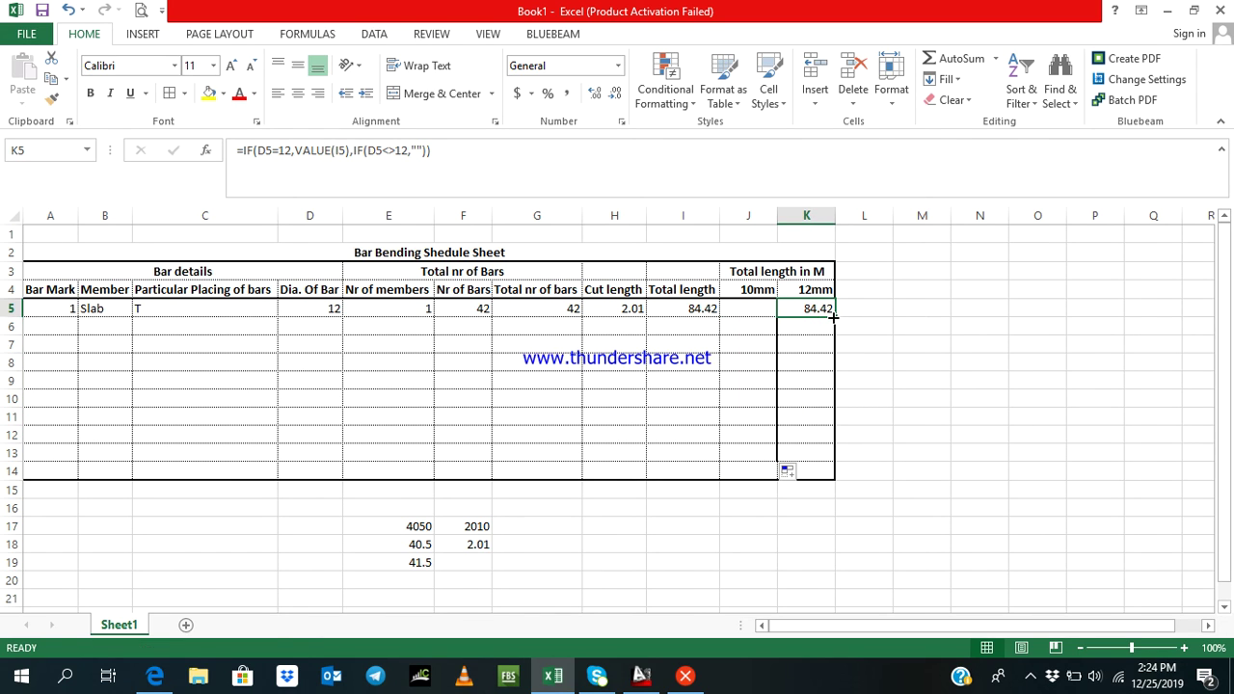
pyautogui.moveTo(833, 316); pyautogui.dragTo(801, 460)
pyautogui.click(735, 450)
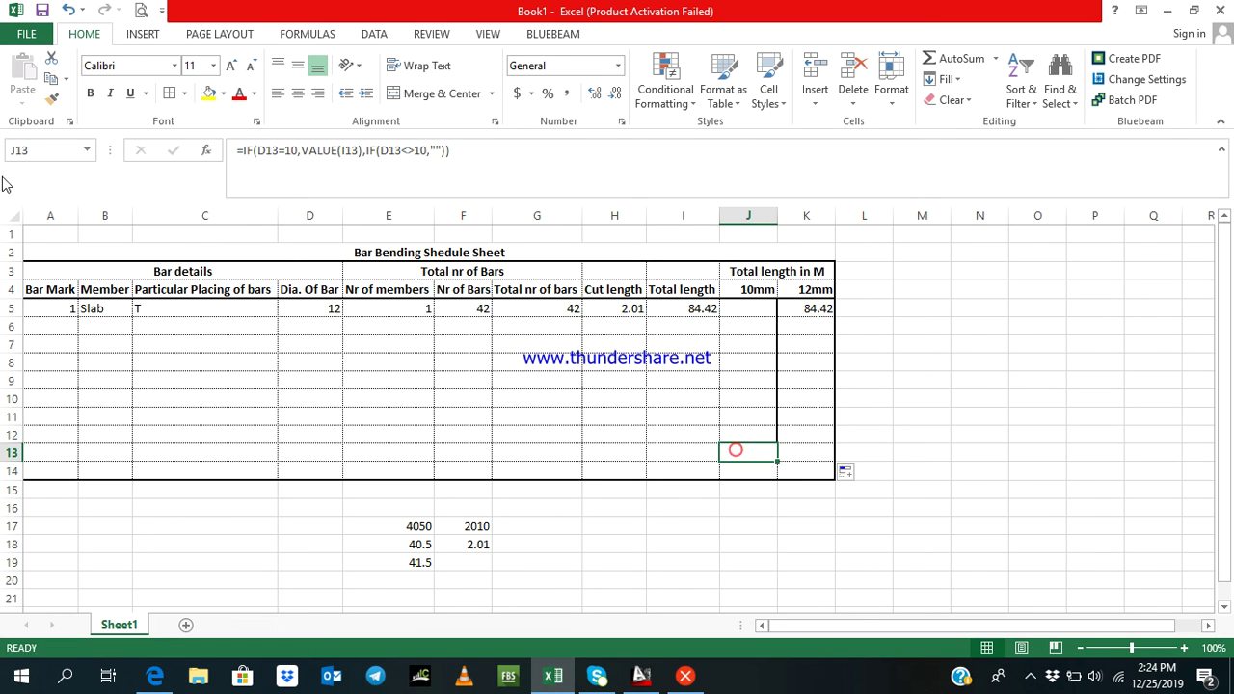
pyautogui.click(91, 328)
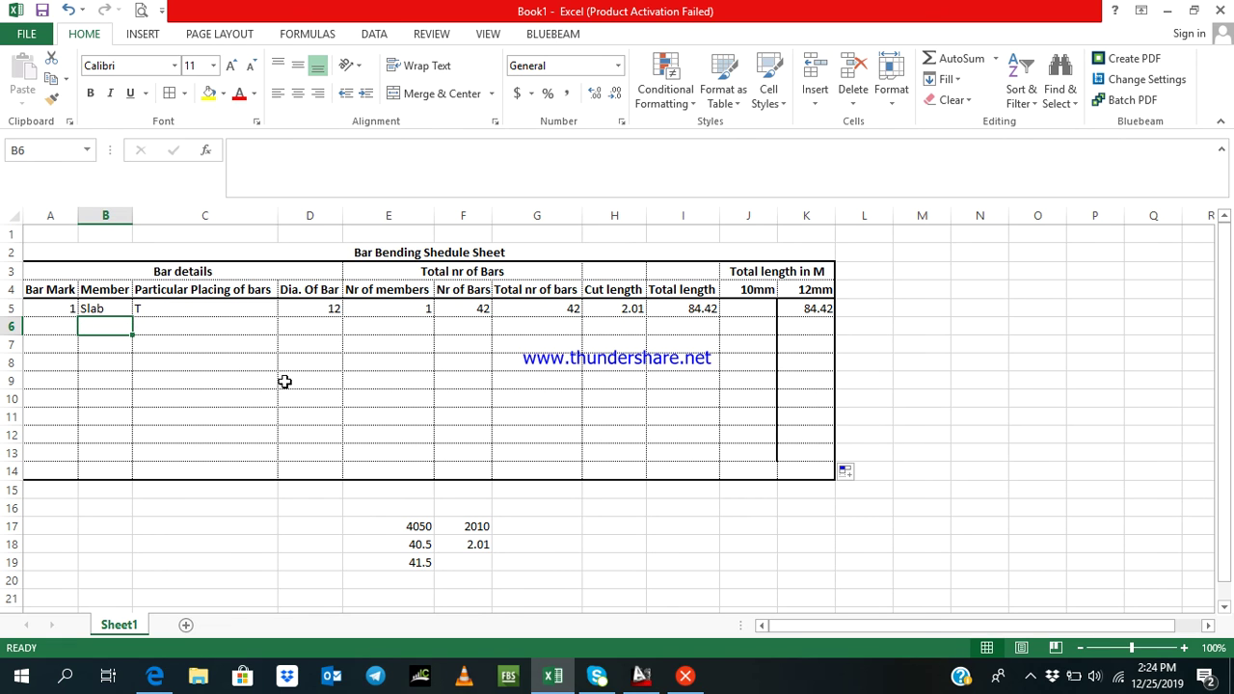
pyautogui.click(726, 328)
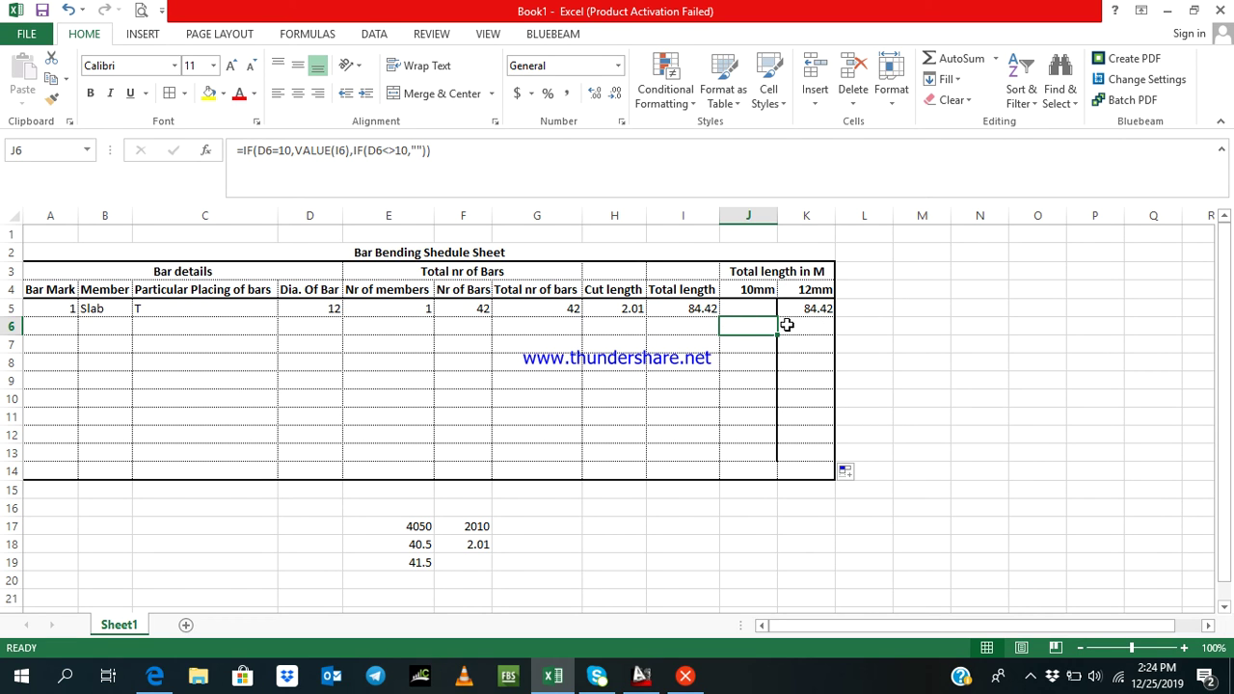
# Start the second schedule row with bar mark 2 in A6 and the member Slab in B6
pyautogui.click(108, 324)
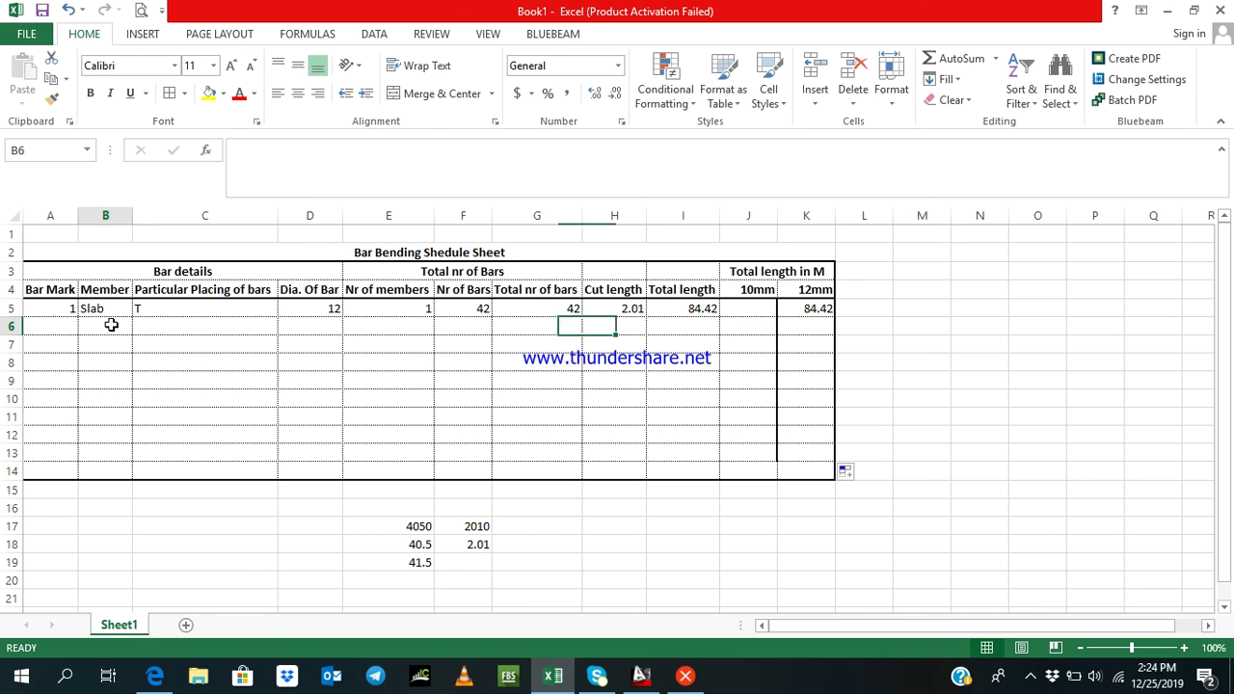
pyautogui.click(53, 326)
pyautogui.write('2')
pyautogui.click(150, 384)
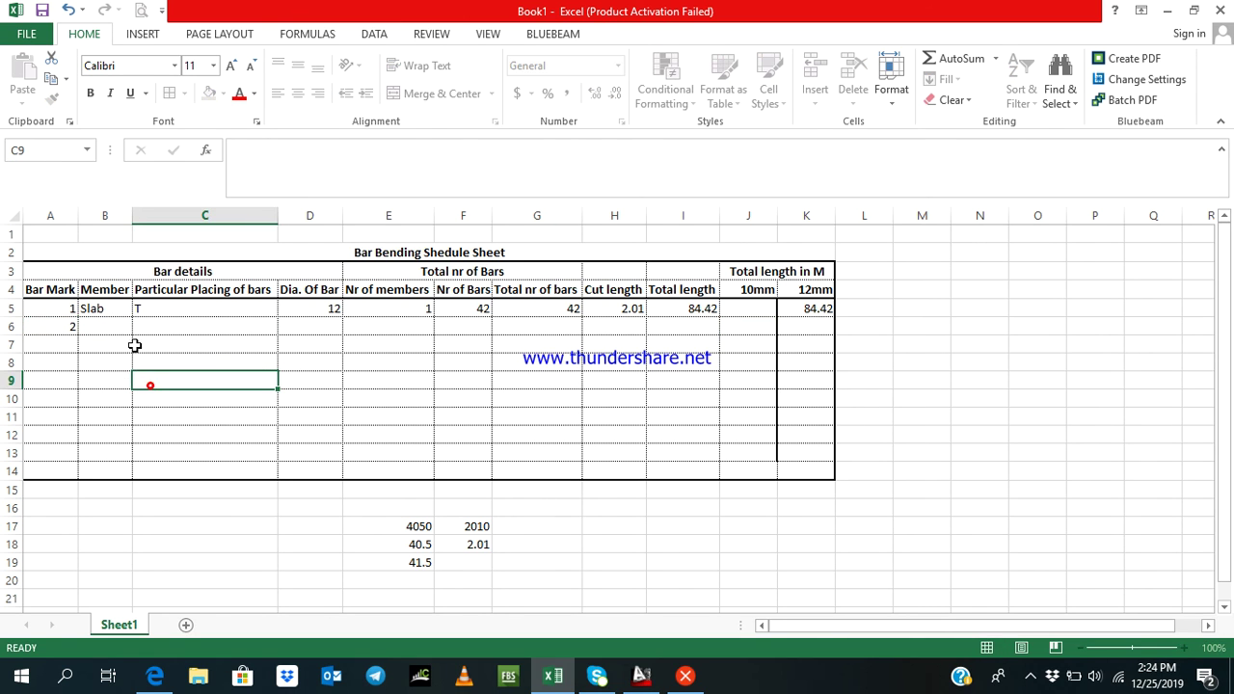
pyautogui.click(129, 314)
pyautogui.moveTo(129, 315); pyautogui.dragTo(215, 372)
# Enter the bar placing T in C6 and the bar diameter 10 in D6
pyautogui.click(151, 327)
pyautogui.write('T')
pyautogui.click(325, 327)
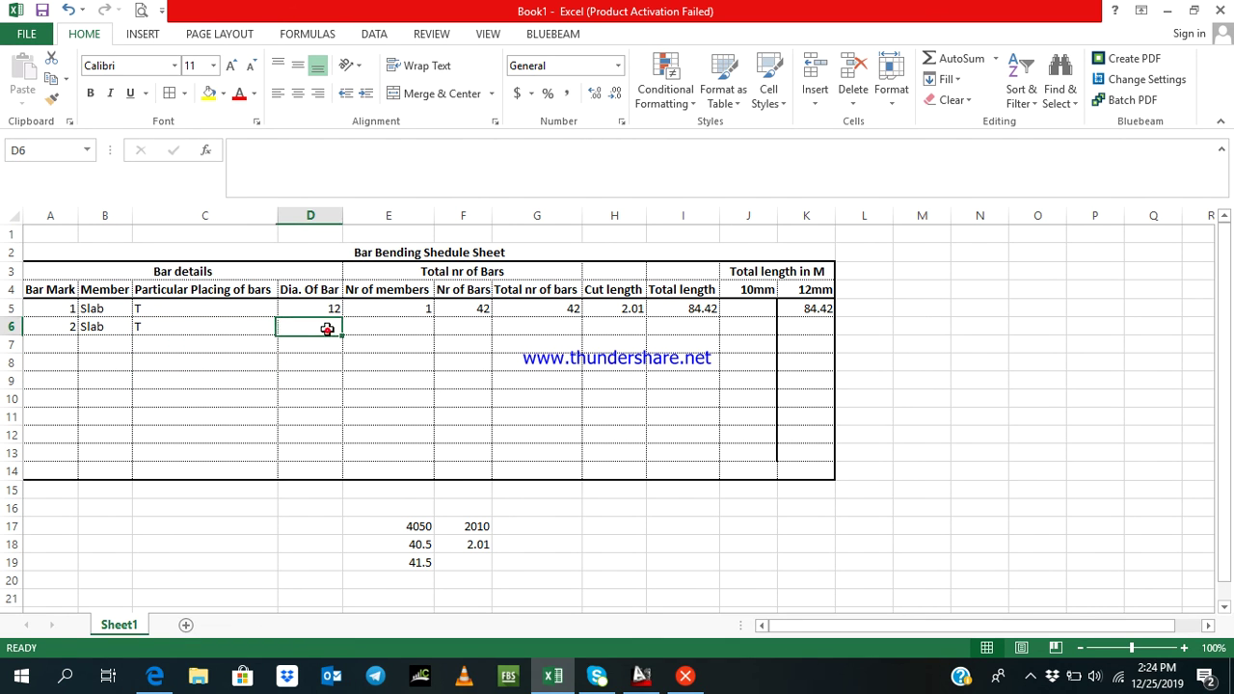
pyautogui.write('10')
pyautogui.click(378, 364)
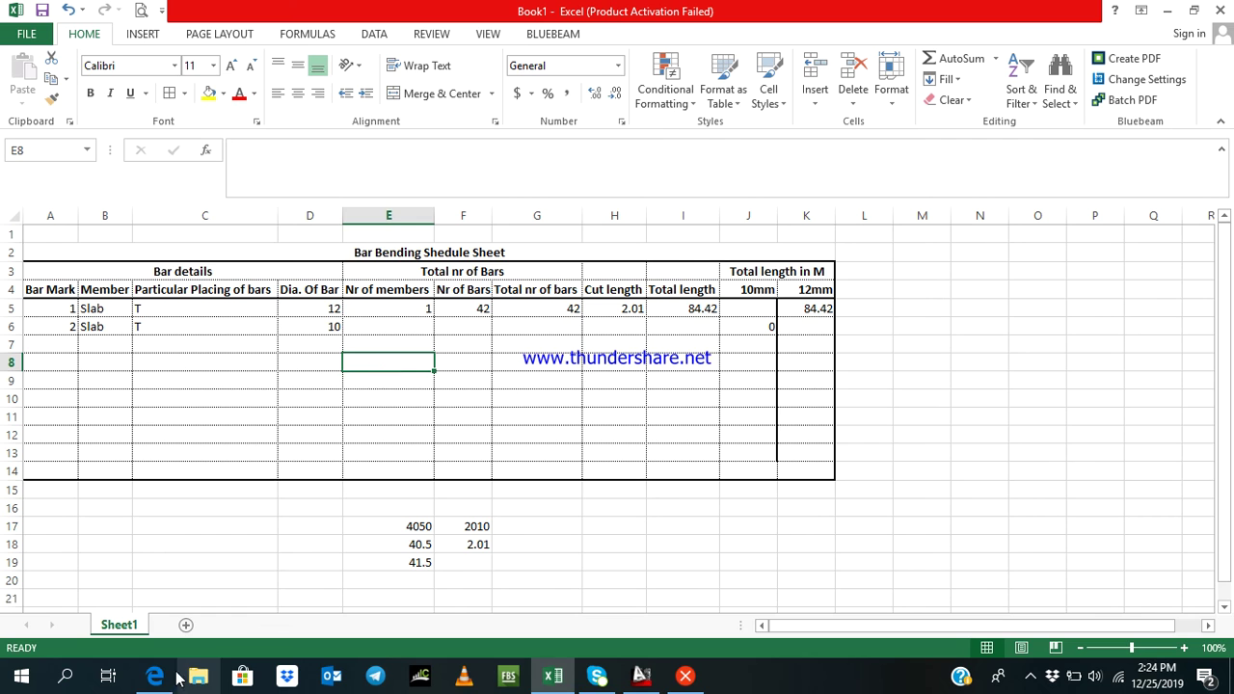
# Check the top bar note in the slab PDF in Edge, return to Excel and enter 1 member in E6
pyautogui.click(154, 675)
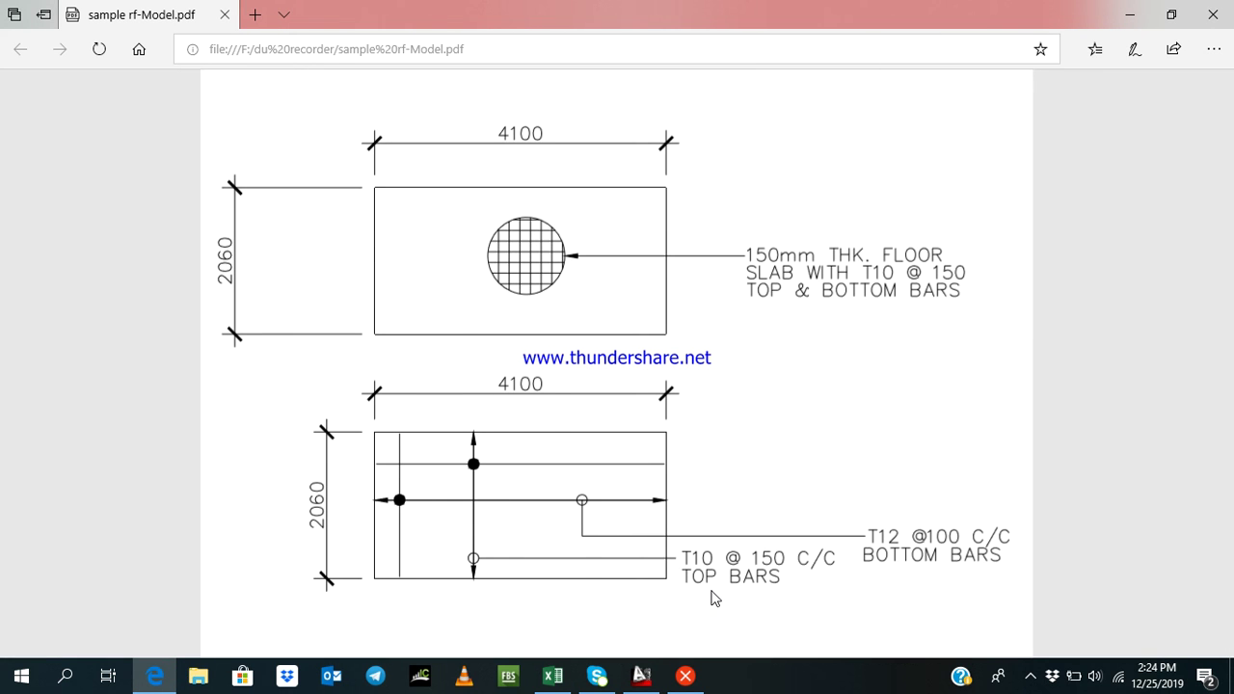
pyautogui.click(552, 674)
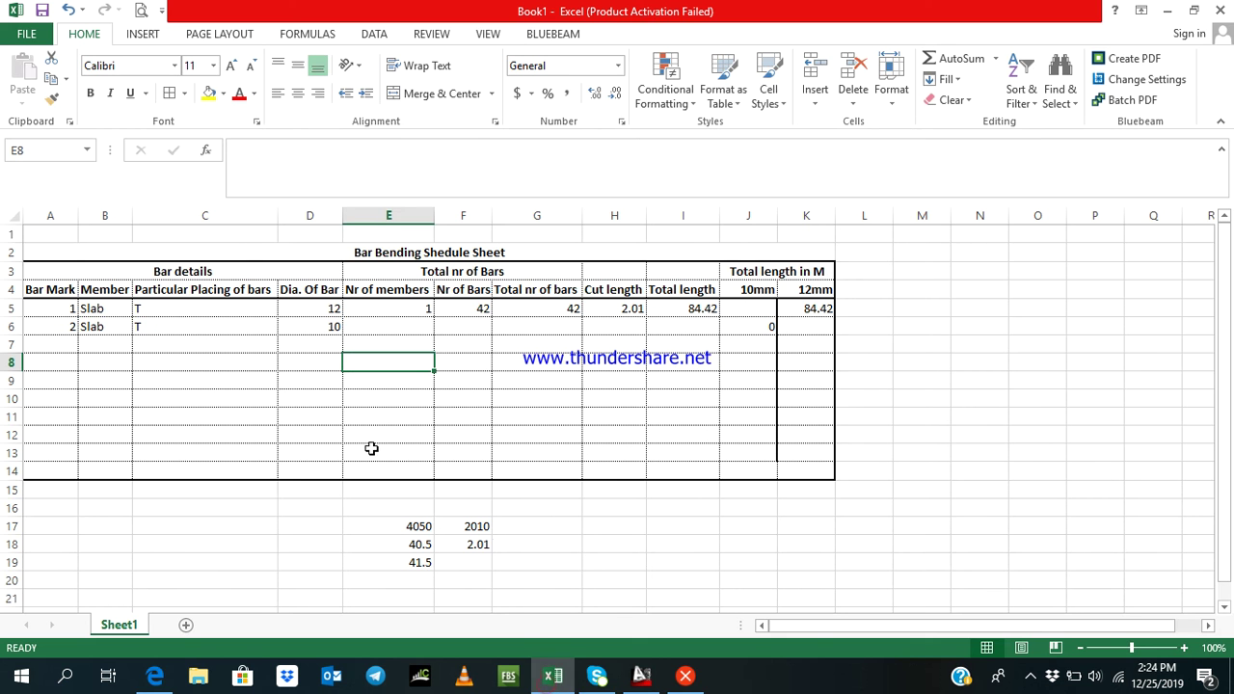
pyautogui.click(402, 324)
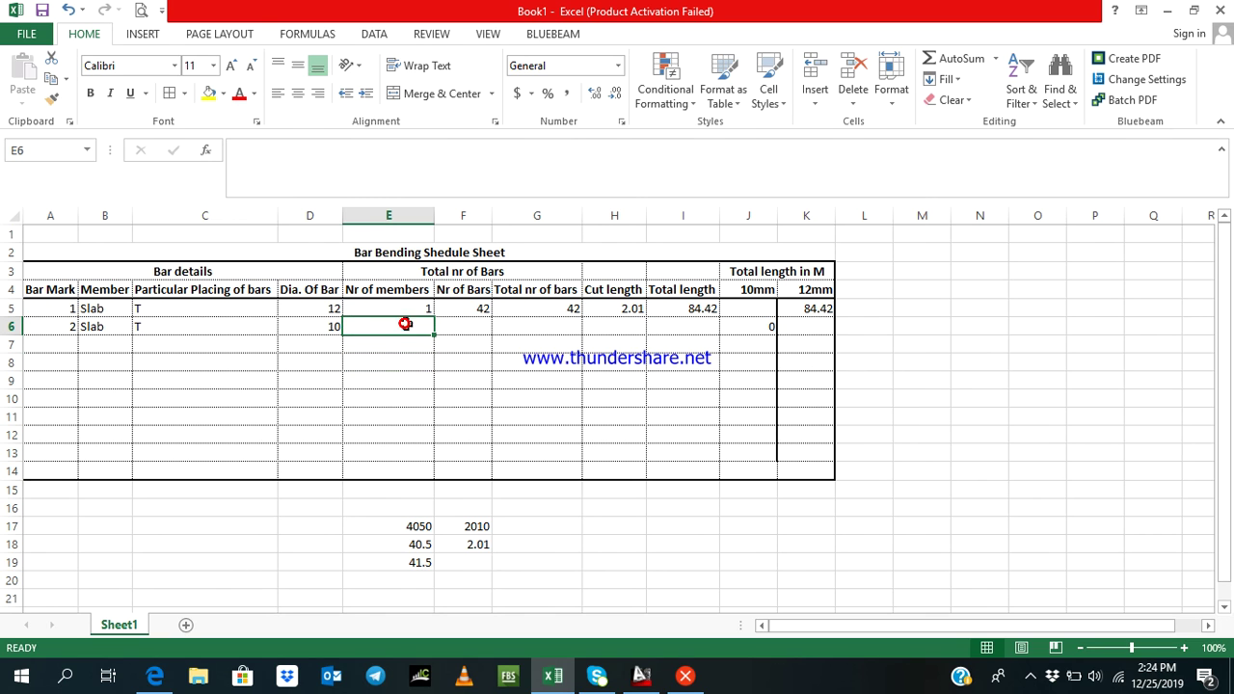
pyautogui.write('1')
pyautogui.click(436, 383)
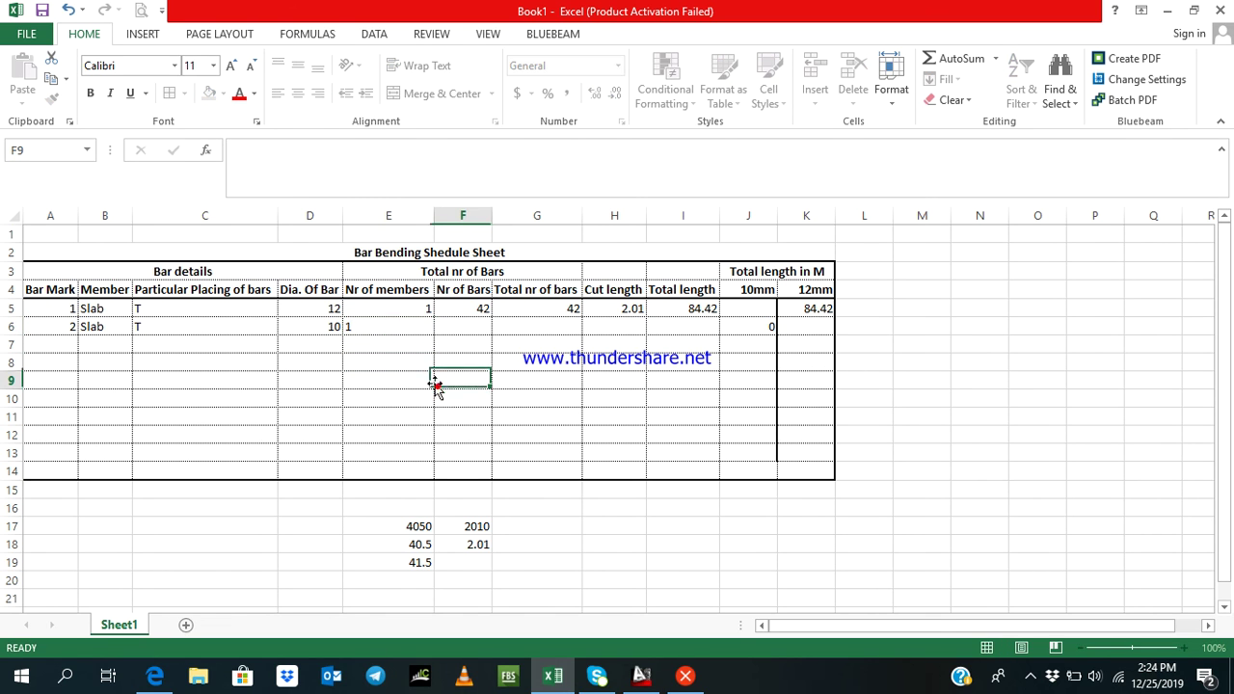
# Review the slab dimensions and T10 top bar spacing in the Edge PDF for the bar count cell F6, and return to Excel
pyautogui.click(477, 329)
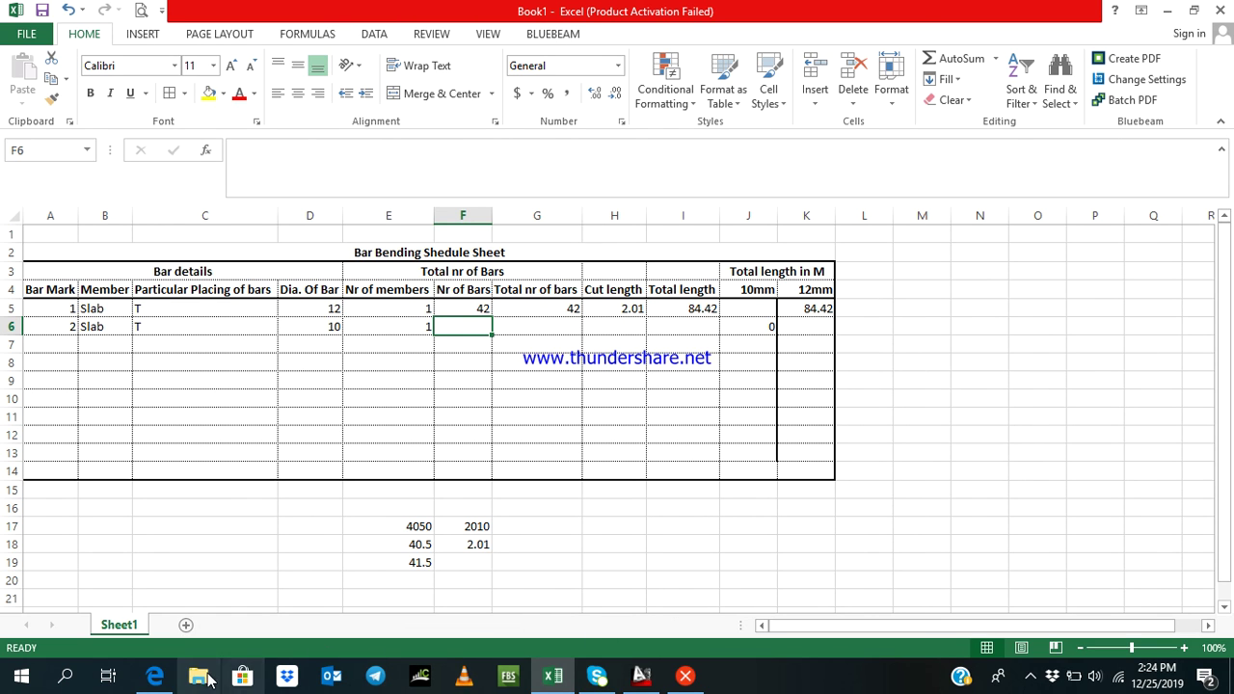
pyautogui.click(156, 676)
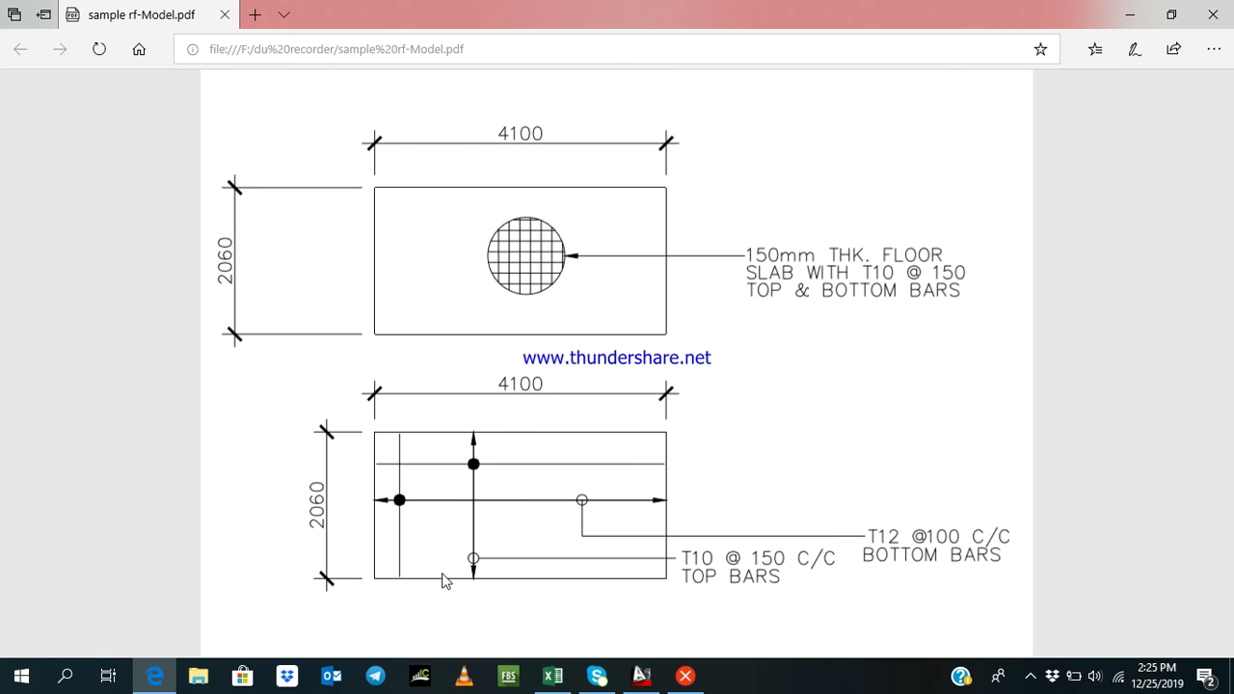
pyautogui.moveTo(550, 681)
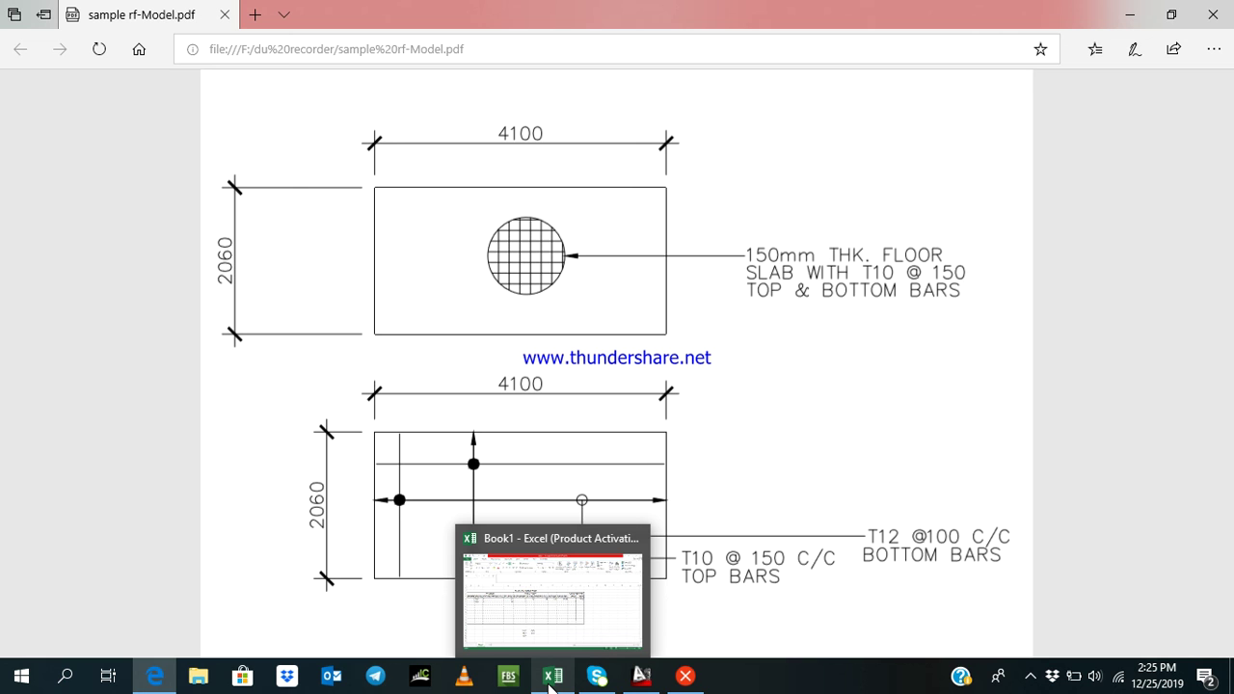
pyautogui.click(563, 640)
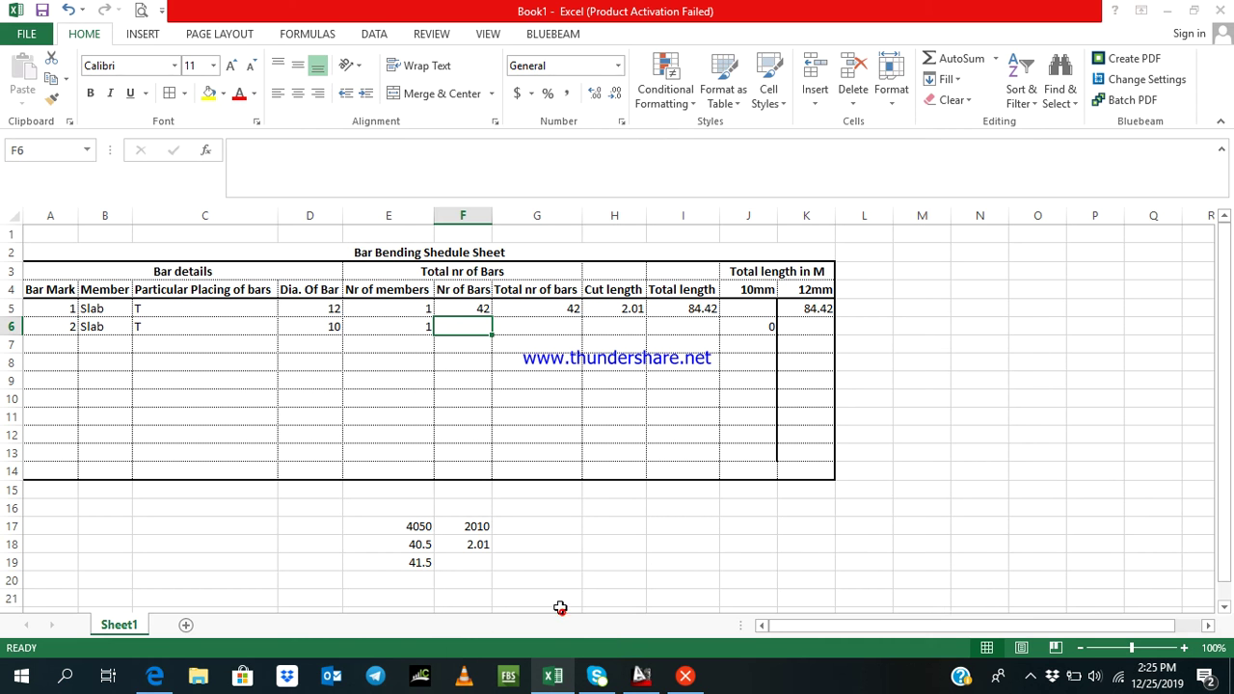
# Calculate the T10 bar spaces in G17 with =F17/150, checking the bar spacing in the Edge PDF
pyautogui.click(523, 525)
pyautogui.write('=')
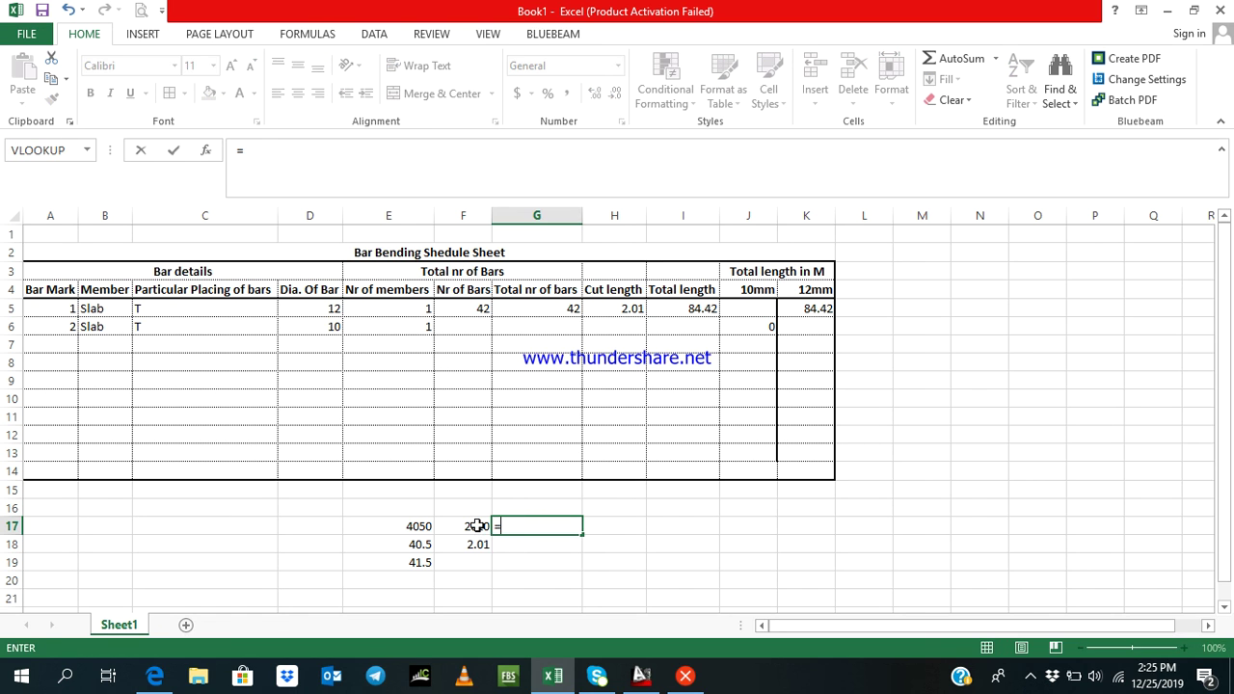
pyautogui.click(477, 526)
pyautogui.write('/')
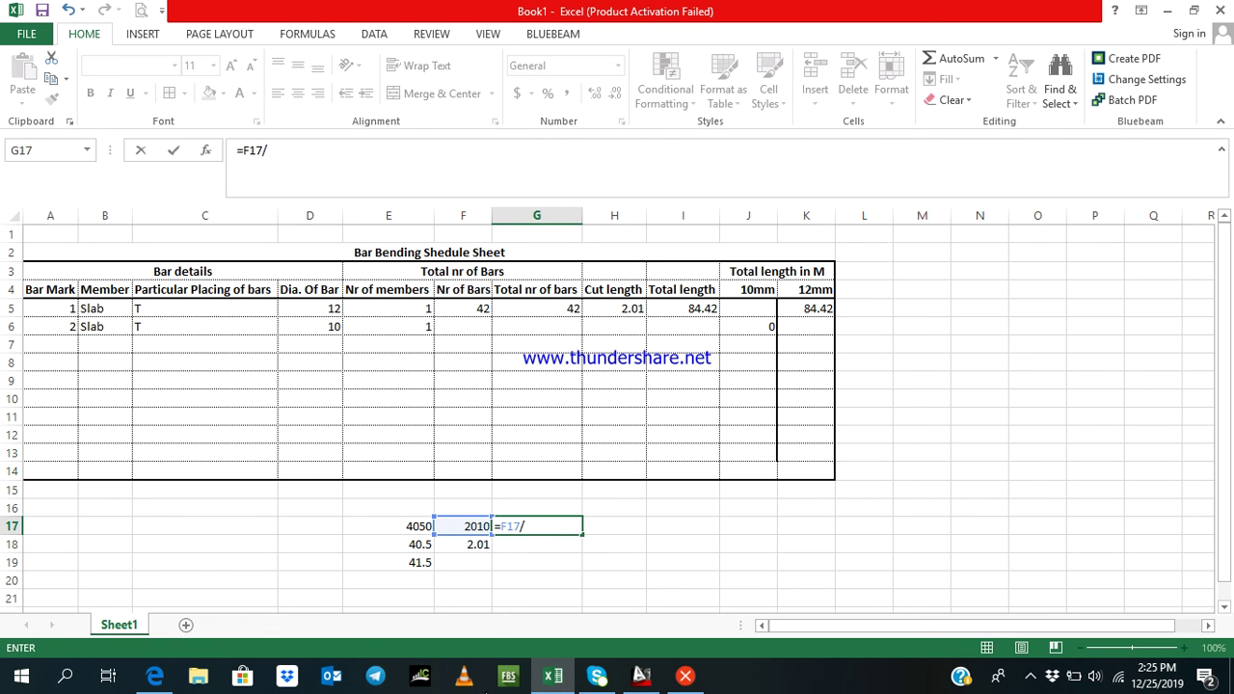
pyautogui.click(164, 682)
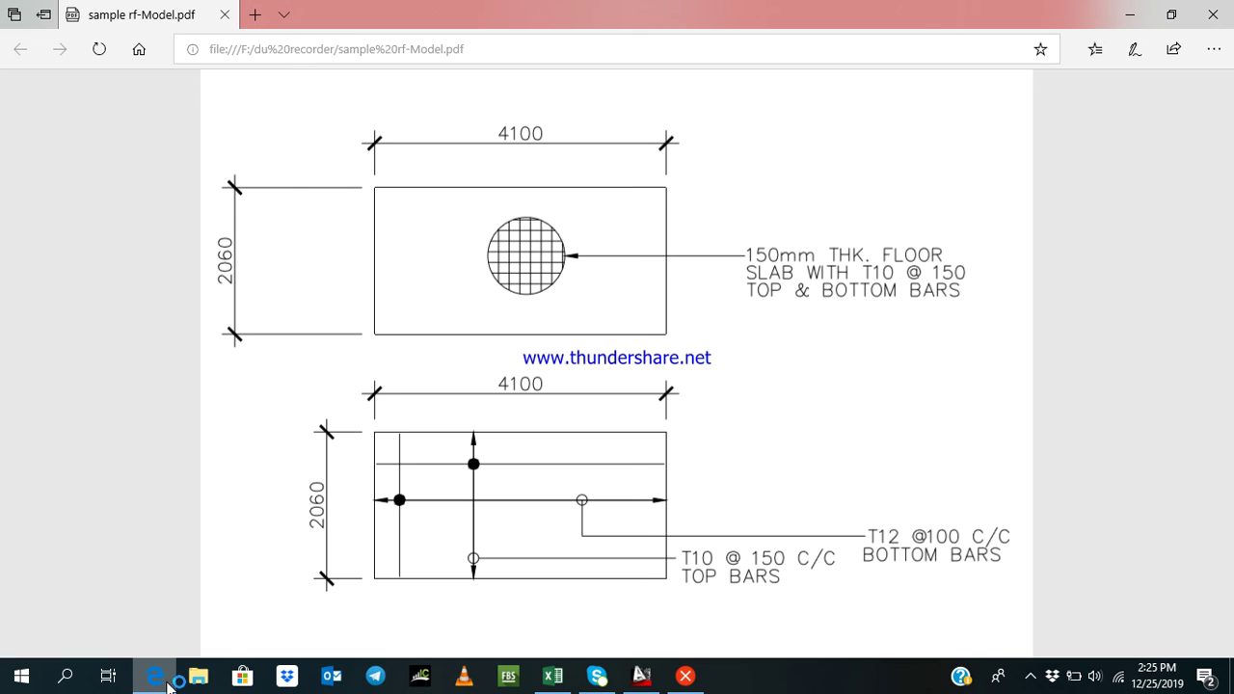
pyautogui.click(166, 682)
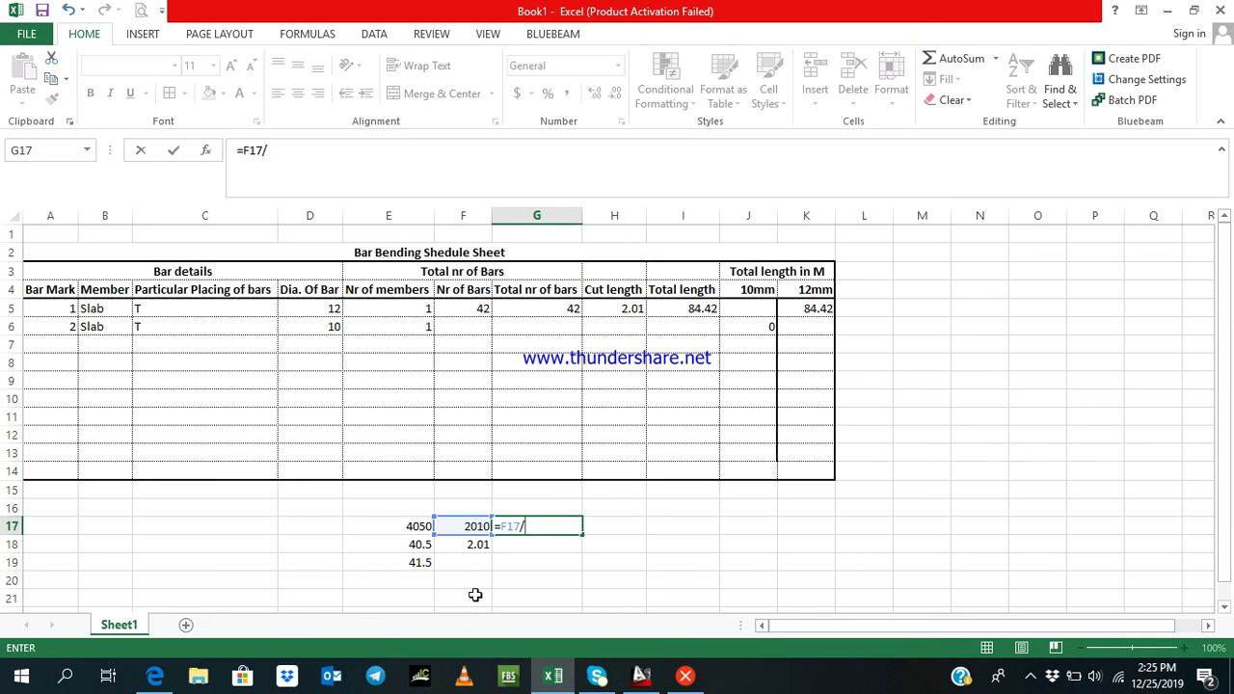
pyautogui.write('150')
pyautogui.press('Return')
# Add one bar to the spacing result with the formula =G17+1 in G18
pyautogui.write('=')
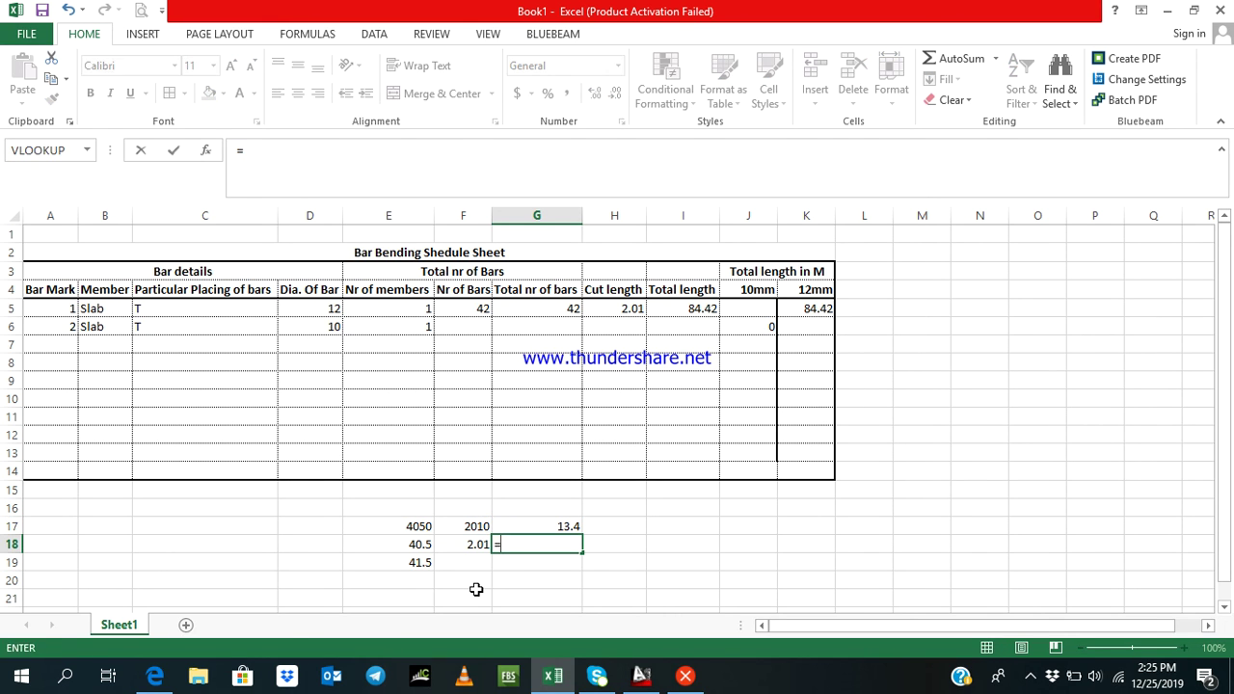
pyautogui.press('Up')
pyautogui.write('+1')
pyautogui.press('Return')
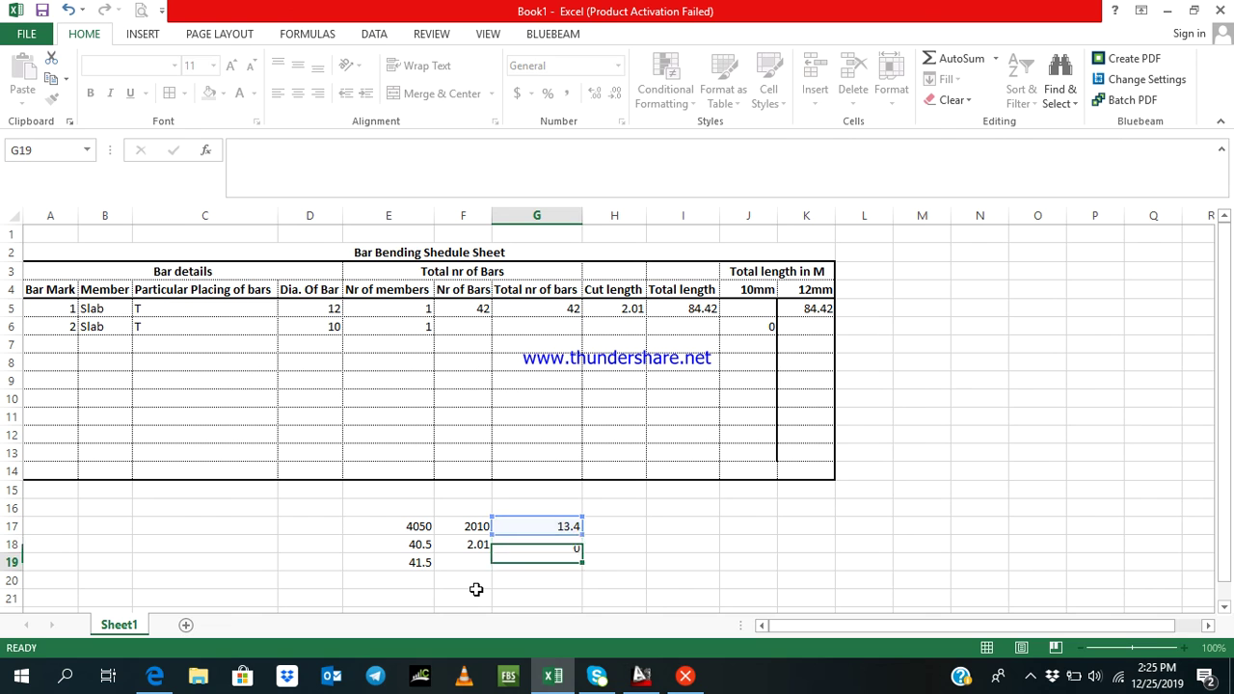
# Enter the rounded-up bar count 15 in F6 for the T10 row, based on the result in G18
pyautogui.click(536, 546)
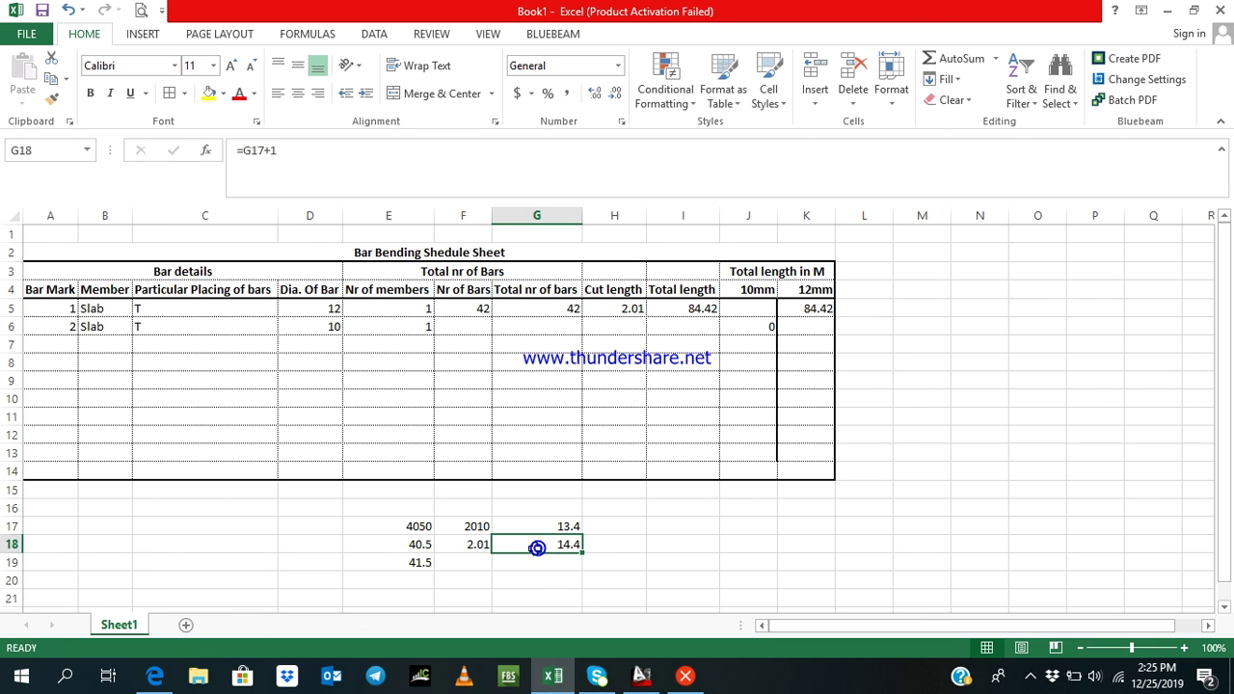
pyautogui.click(476, 327)
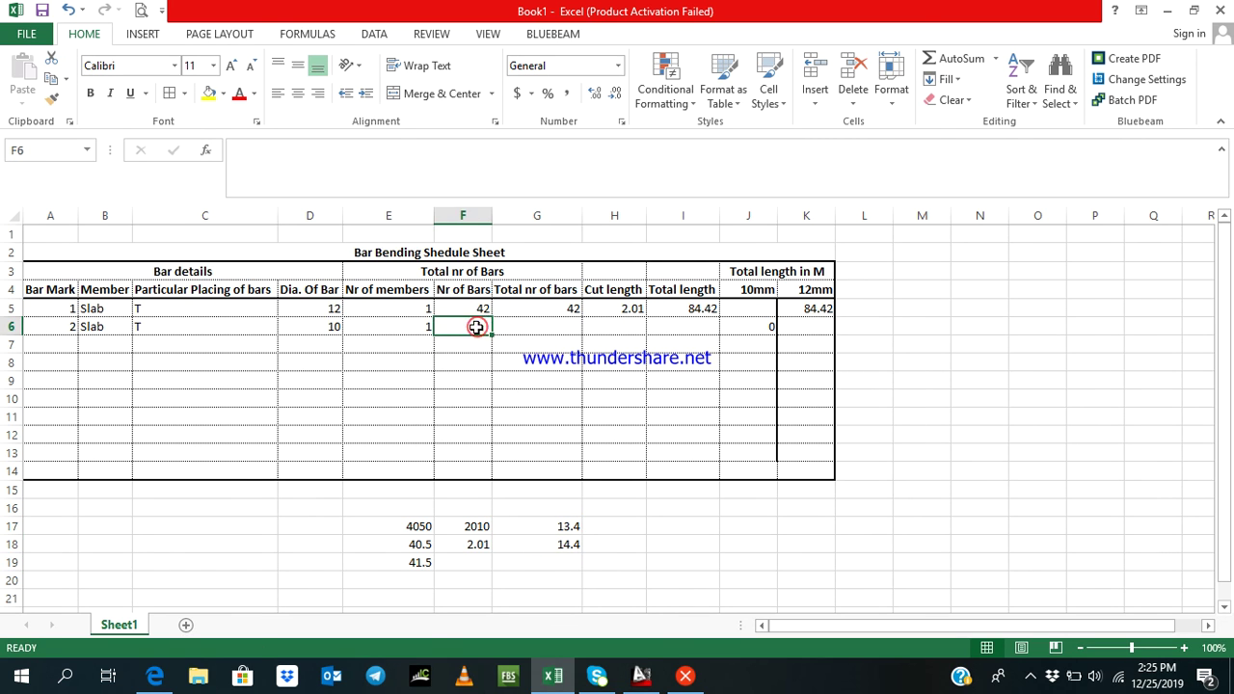
pyautogui.write('15')
pyautogui.moveTo(498, 412); pyautogui.dragTo(498, 402)
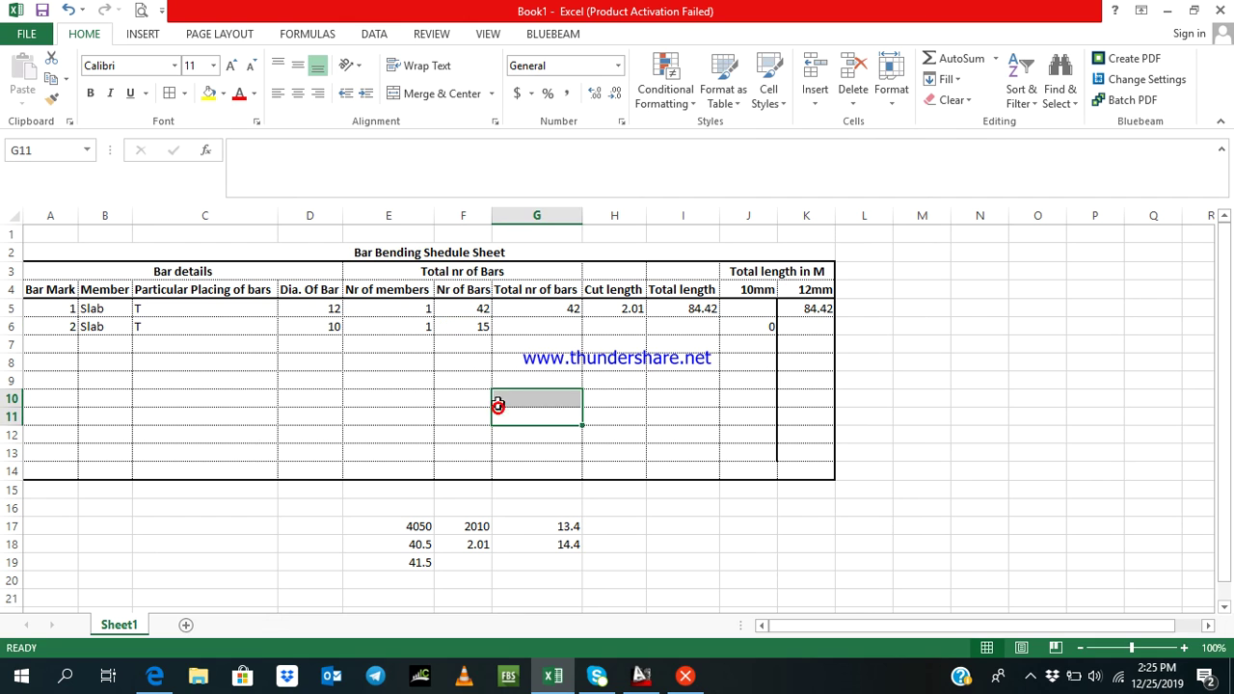
# Copy the total number of bars formula from G5 down through G12 and check the formulas in G6 and G7
pyautogui.click(569, 308)
pyautogui.doubleClick(571, 309)
pyautogui.doubleClick(571, 309)
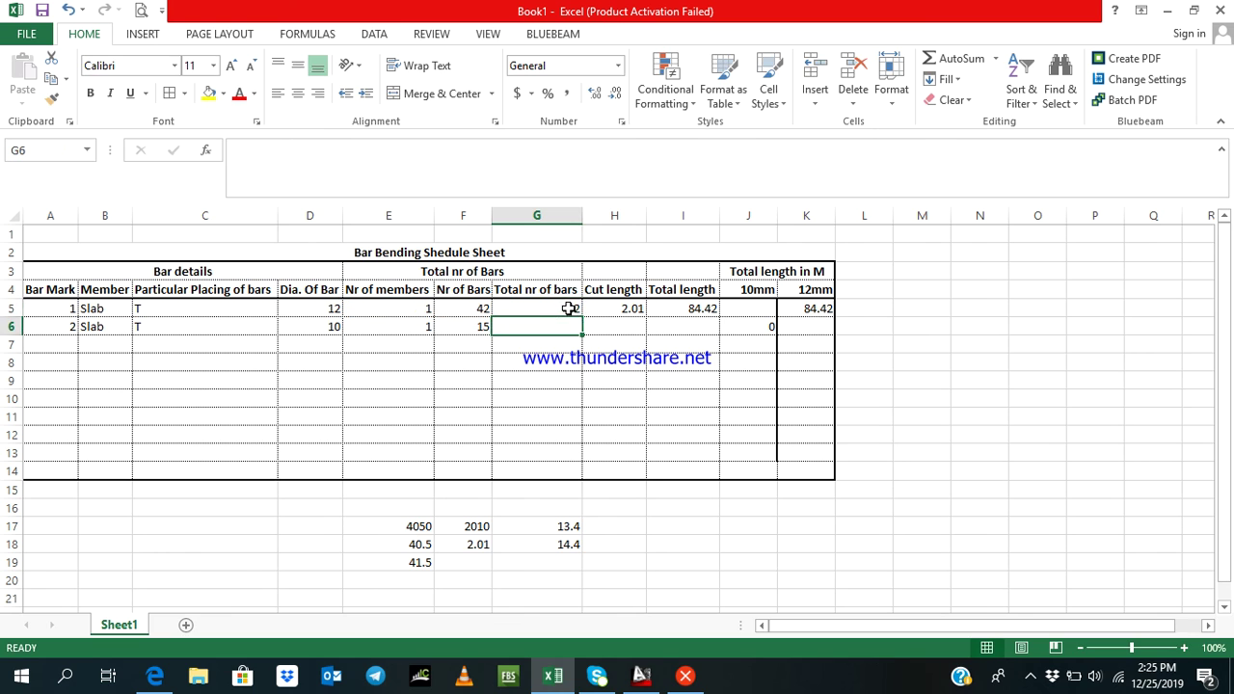
pyautogui.click(564, 310)
pyautogui.moveTo(579, 316); pyautogui.dragTo(580, 440)
pyautogui.click(648, 380)
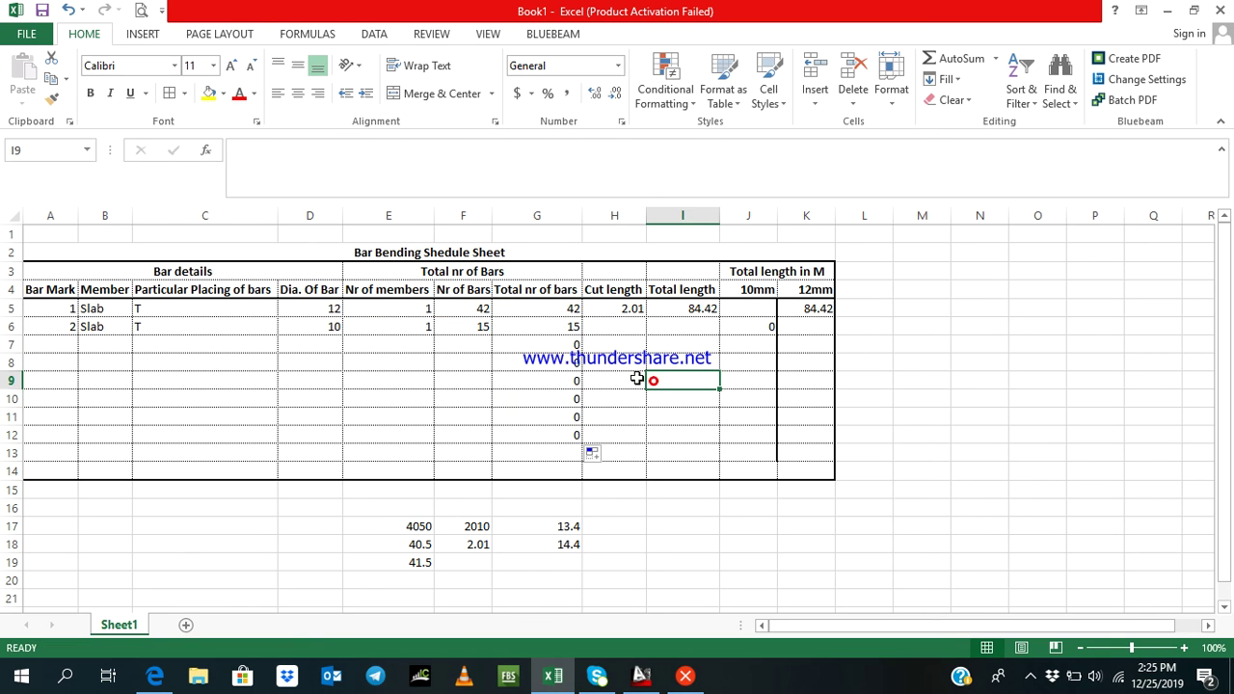
pyautogui.moveTo(576, 345); pyautogui.dragTo(580, 361)
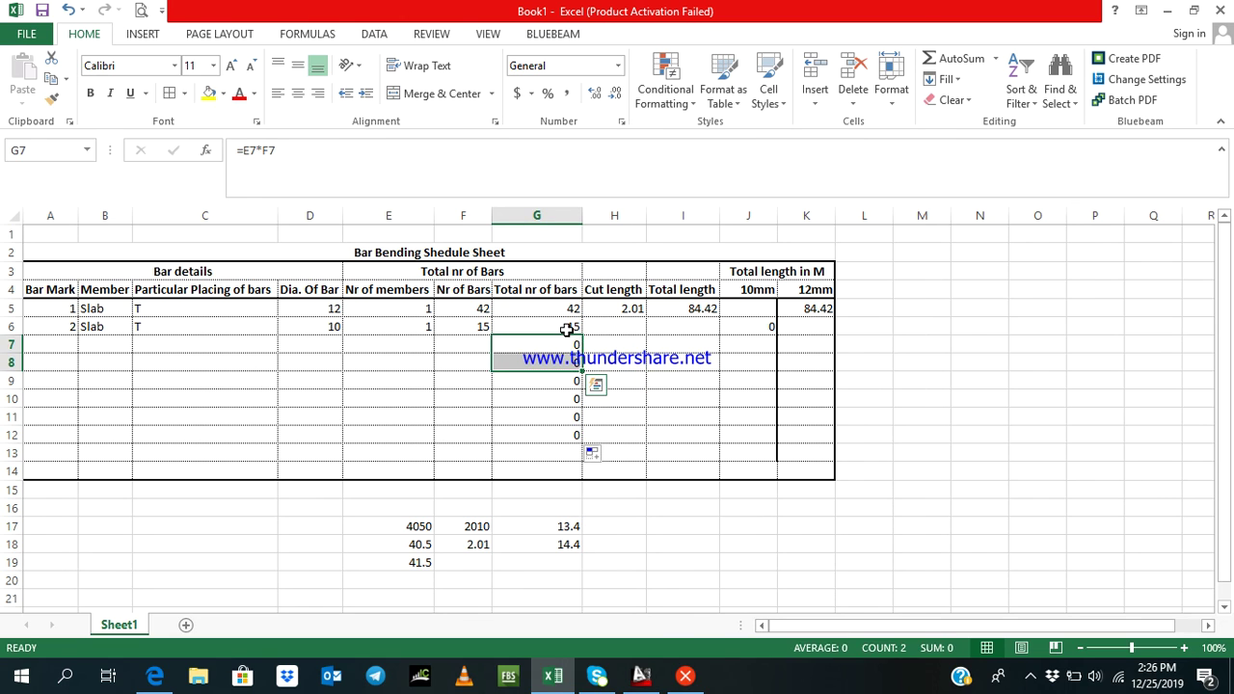
pyautogui.press('Up')
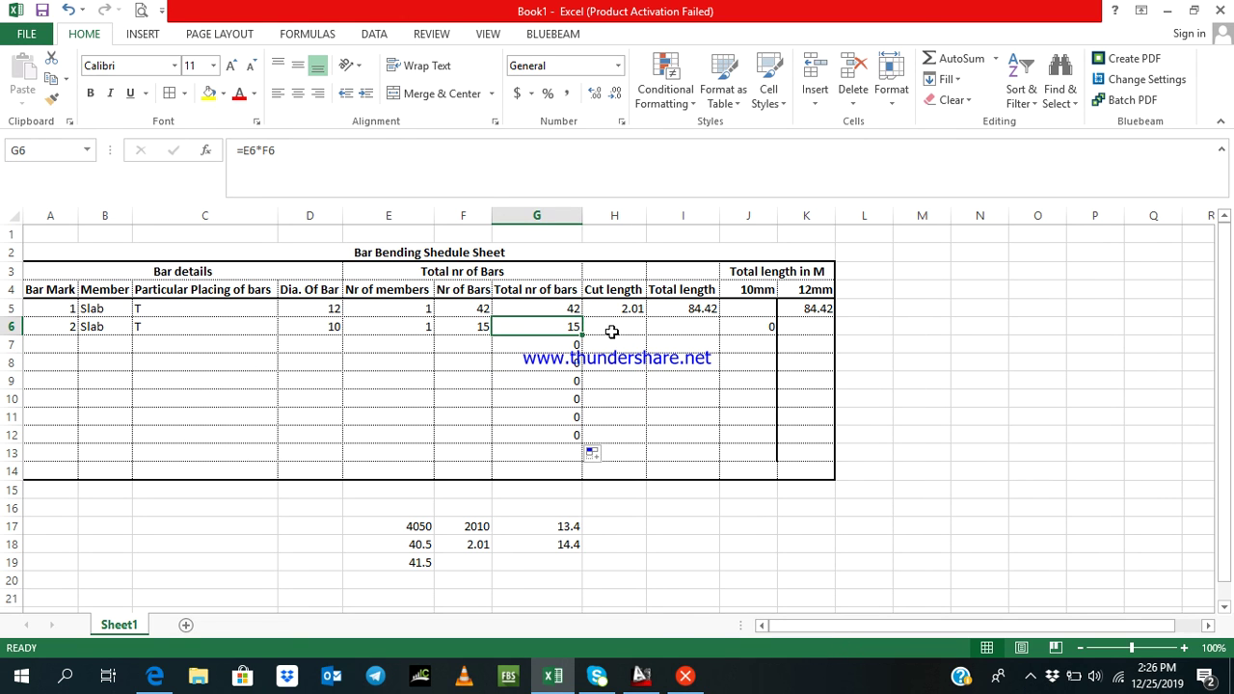
# Check the slab length in the Edge PDF, return to Excel and enter the cut length 4.05 in H6
pyautogui.click(610, 330)
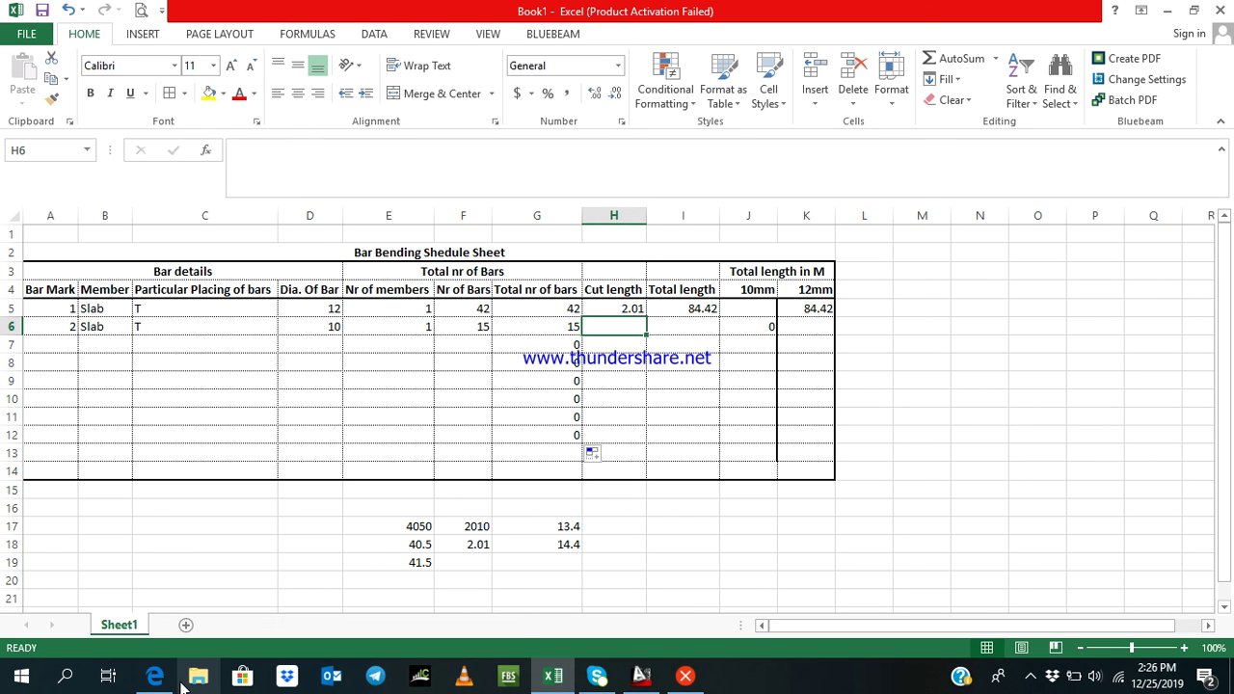
pyautogui.click(156, 677)
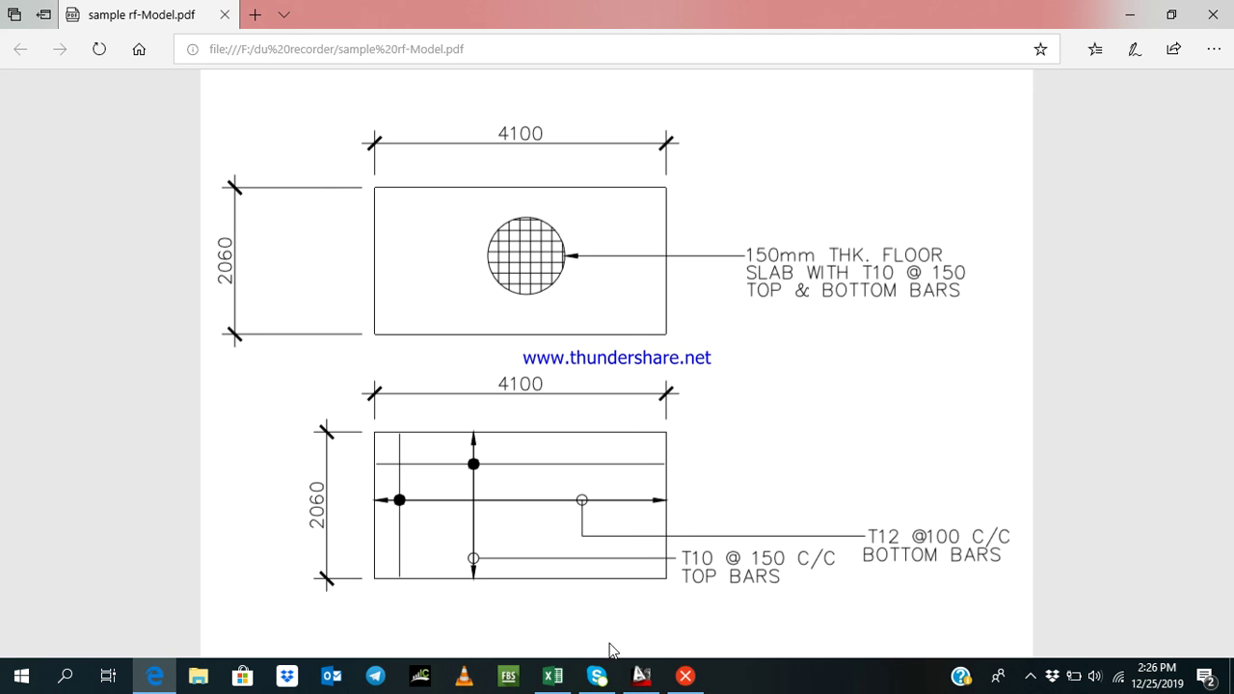
pyautogui.moveTo(554, 675)
pyautogui.click(567, 628)
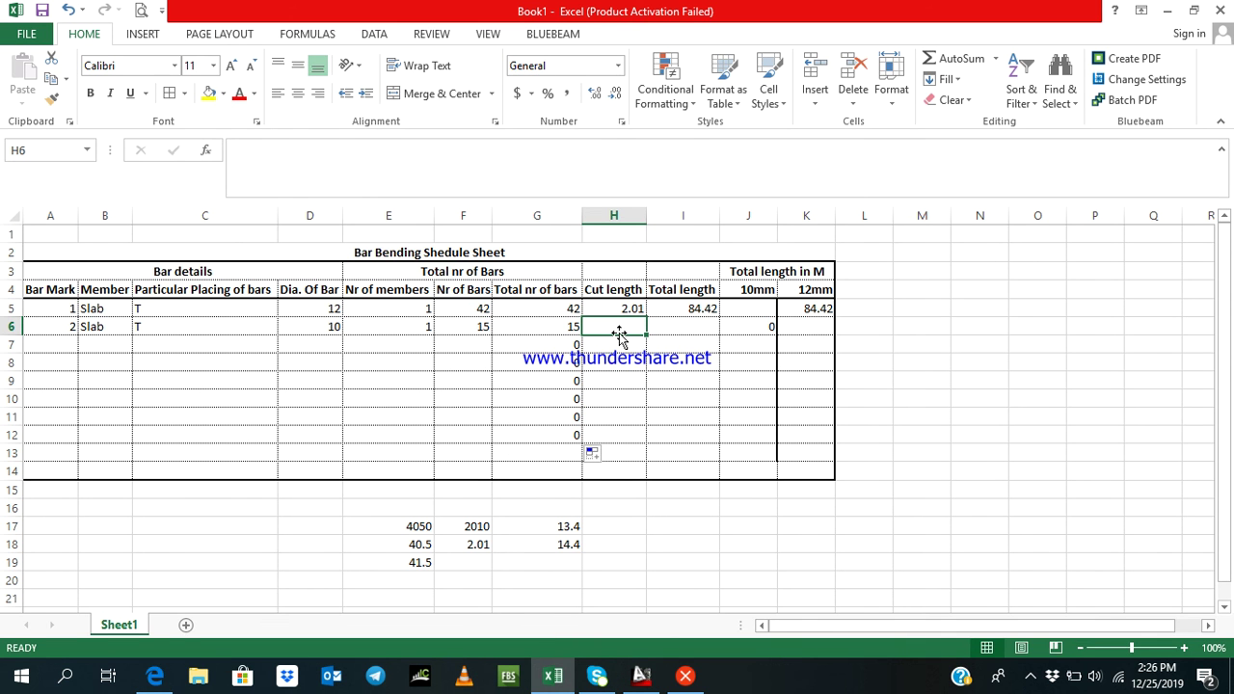
pyautogui.write('4.')
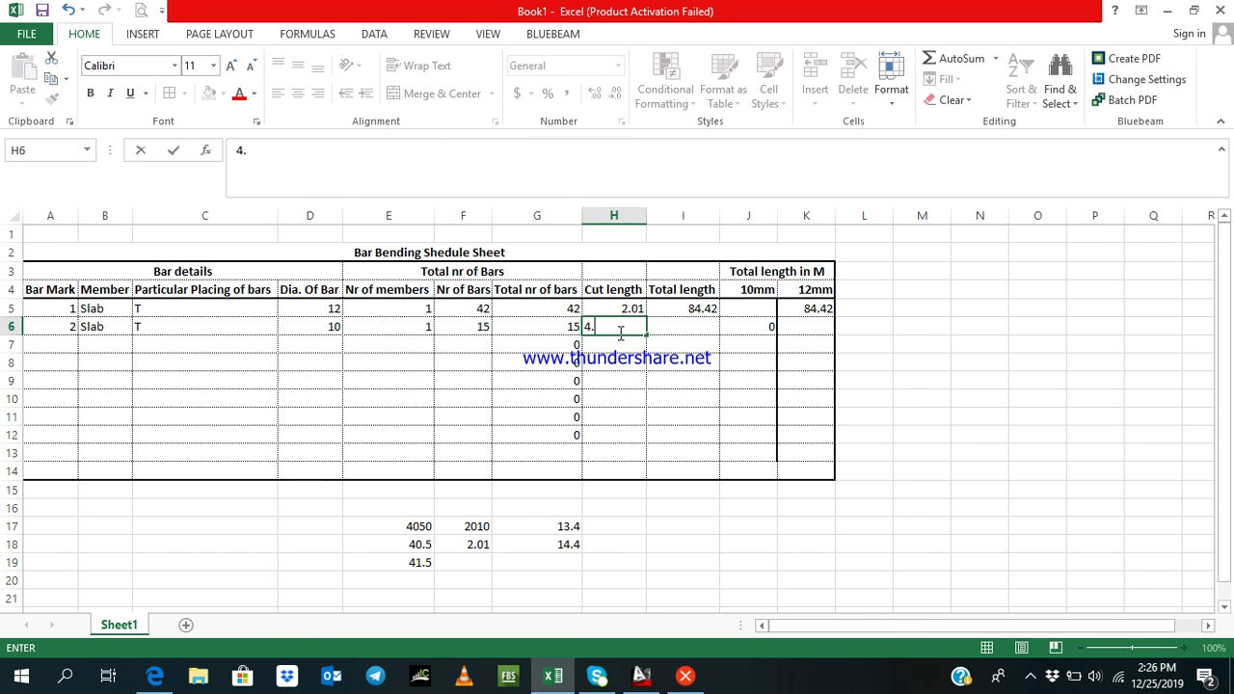
pyautogui.write('05')
pyautogui.click(650, 376)
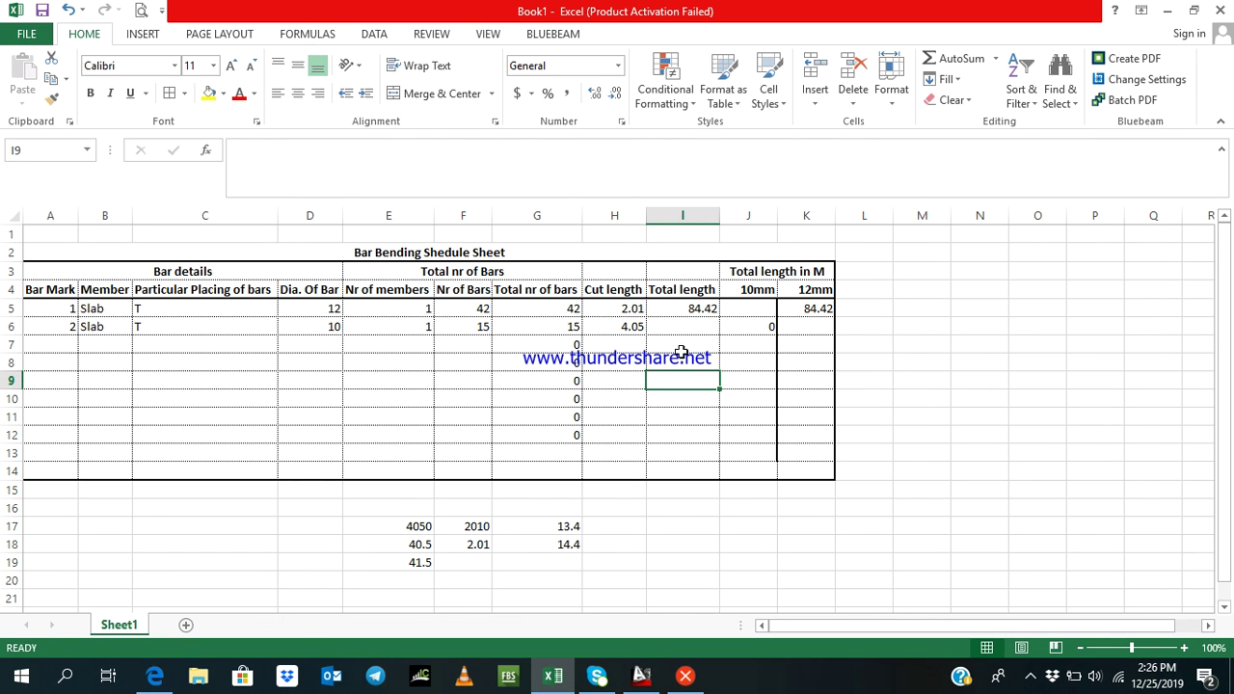
# Check the total length formula in I5 and copy it down through I10
pyautogui.click(701, 308)
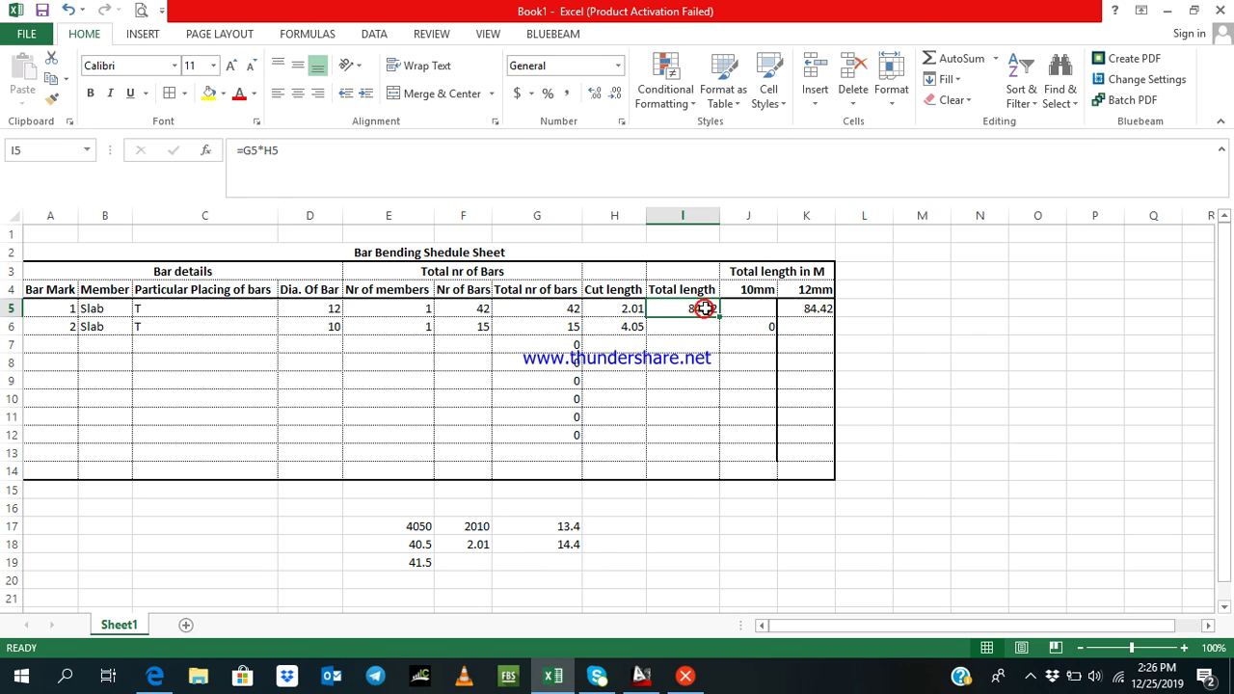
pyautogui.doubleClick(705, 309)
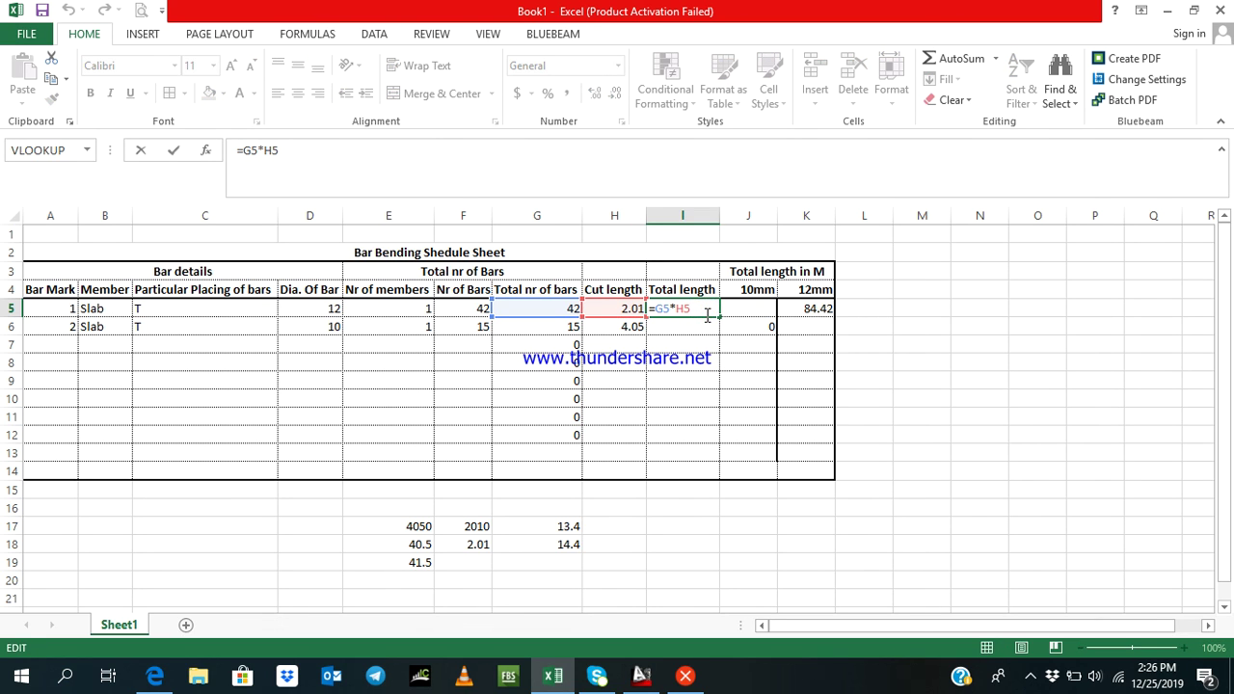
pyautogui.press('Return')
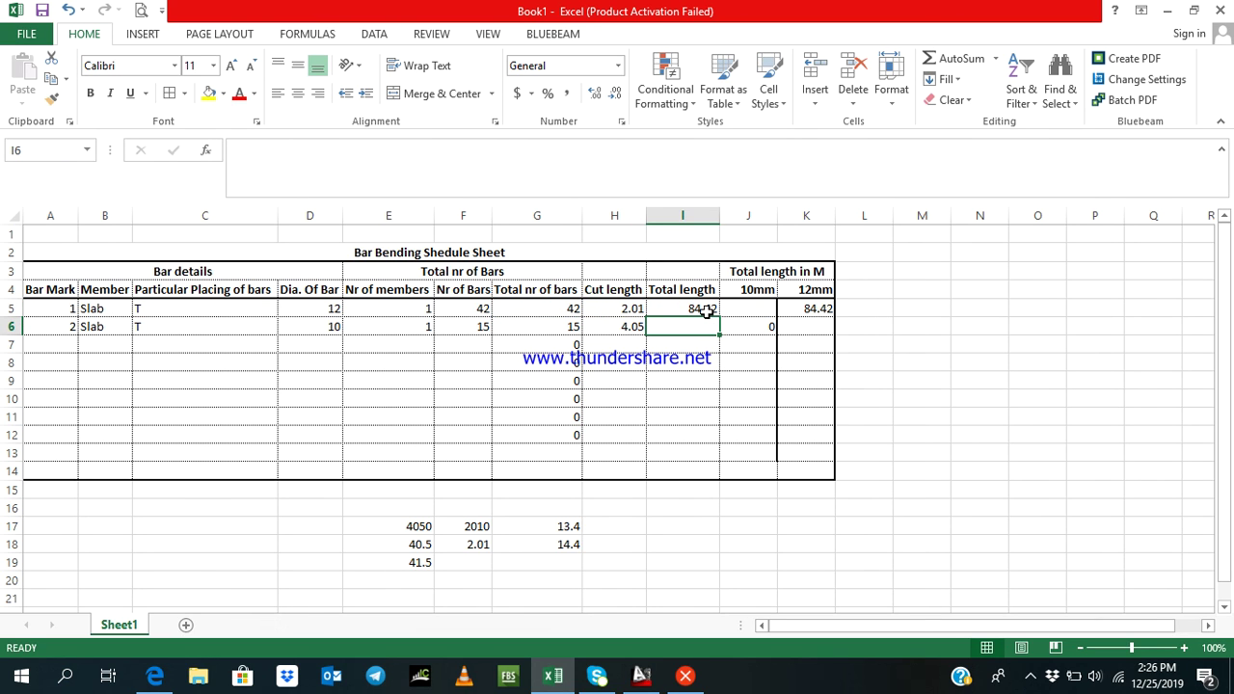
pyautogui.click(707, 310)
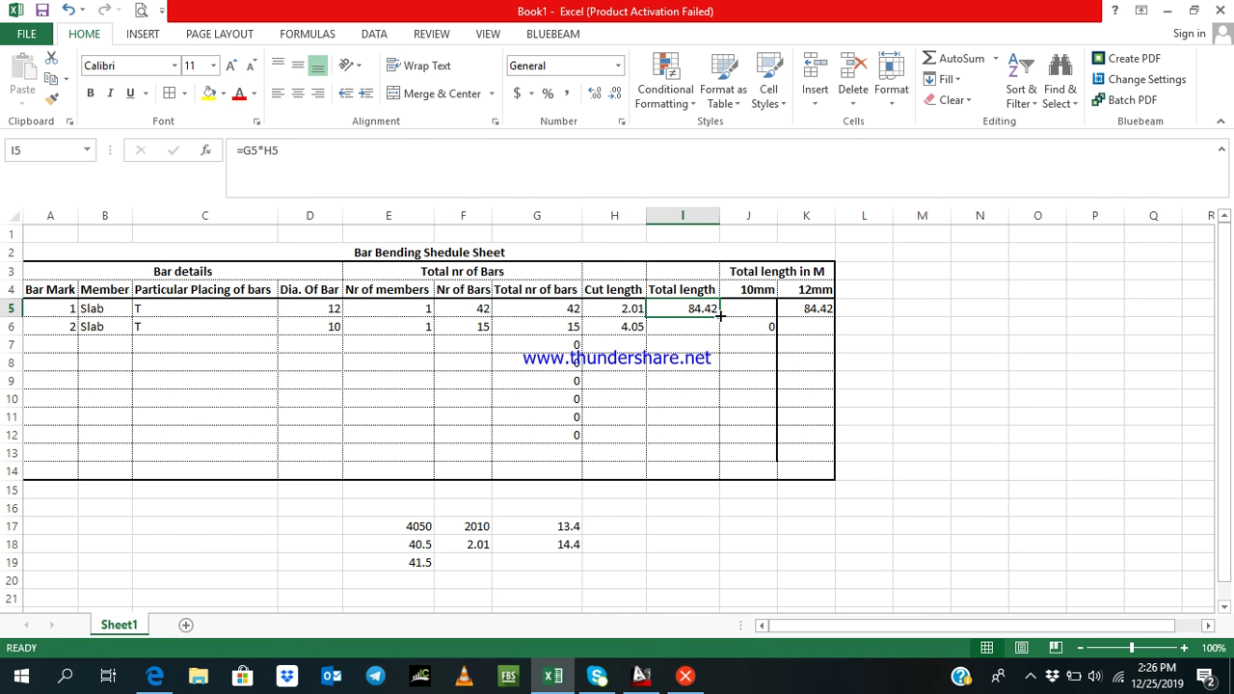
pyautogui.moveTo(720, 315); pyautogui.dragTo(714, 410)
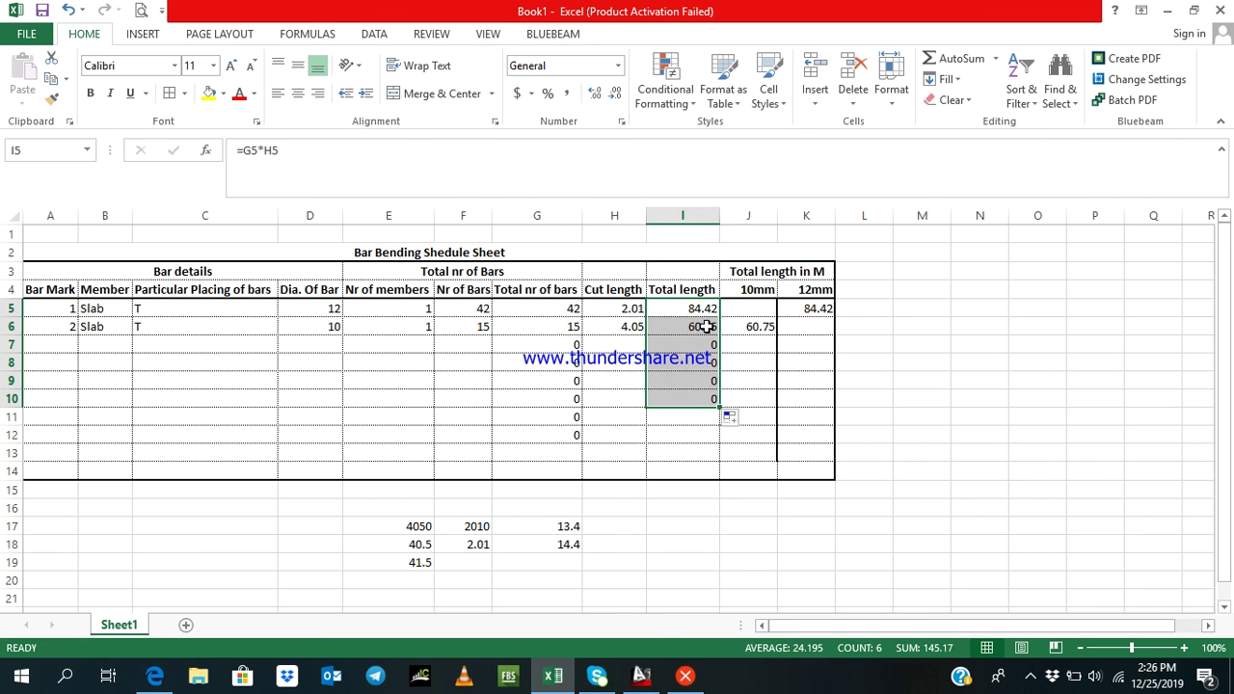
# Examine the total length formula in I6 and the diameter formulas in J6 and K6 for the T10 row
pyautogui.click(706, 326)
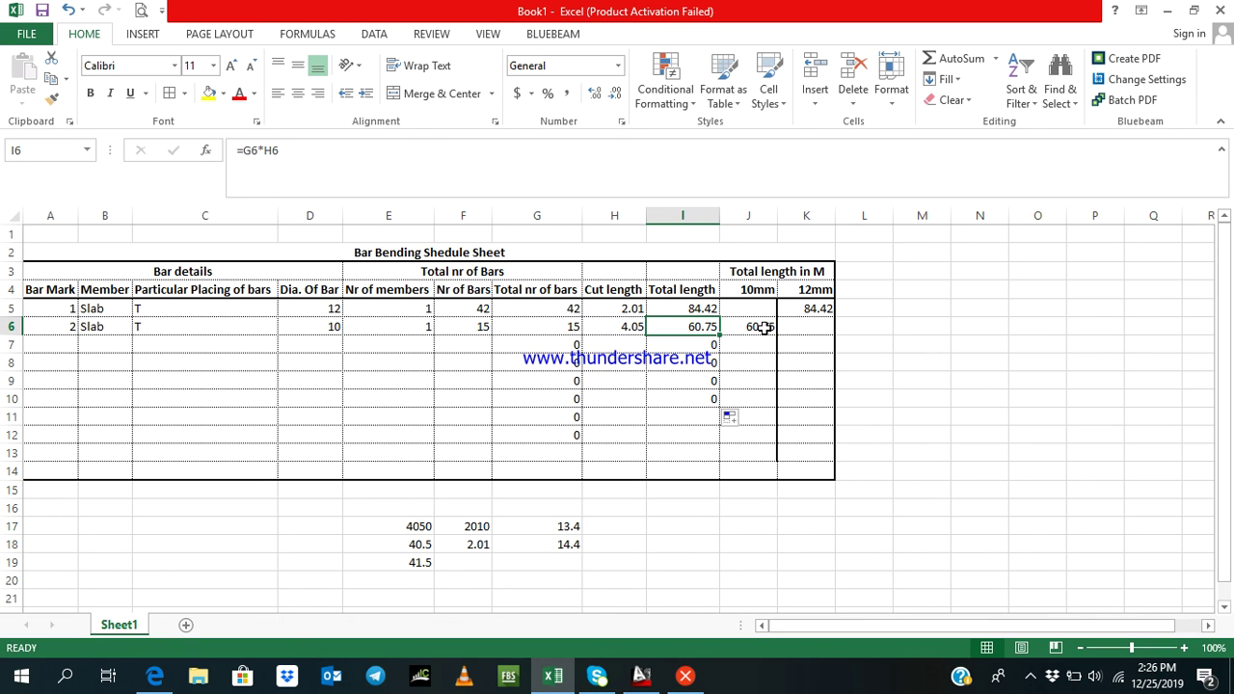
pyautogui.click(760, 327)
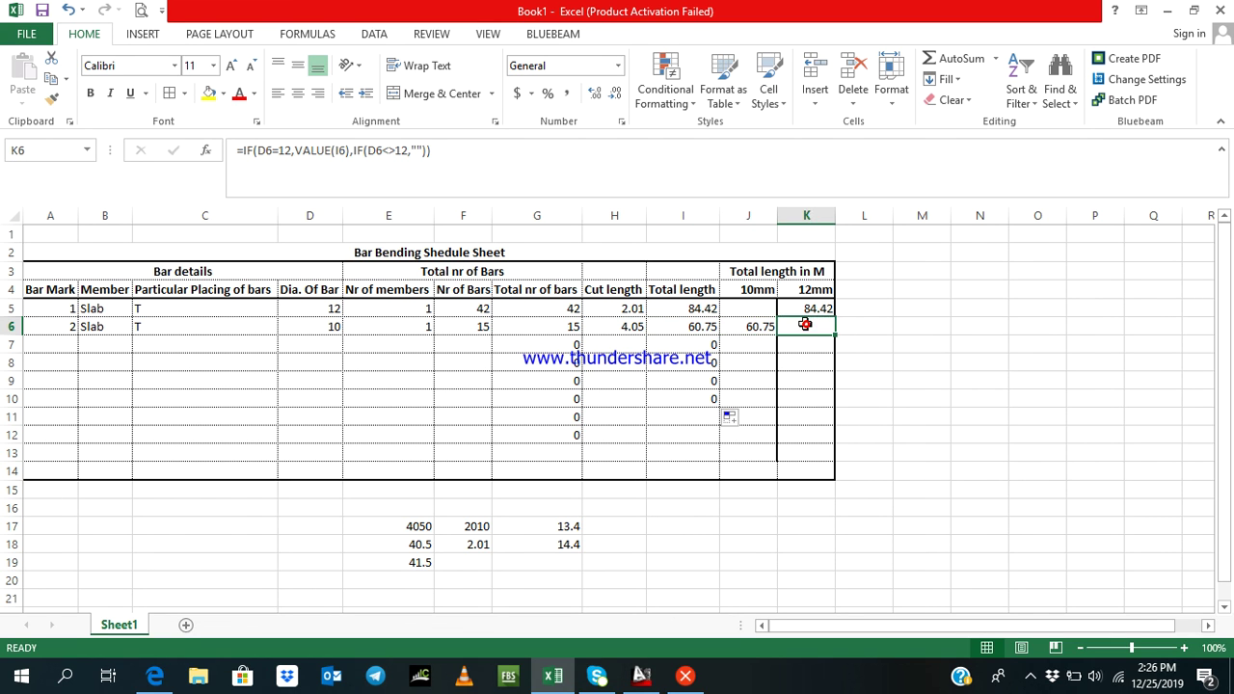
pyautogui.click(803, 327)
pyautogui.doubleClick(804, 326)
pyautogui.press('Escape')
pyautogui.doubleClick(806, 326)
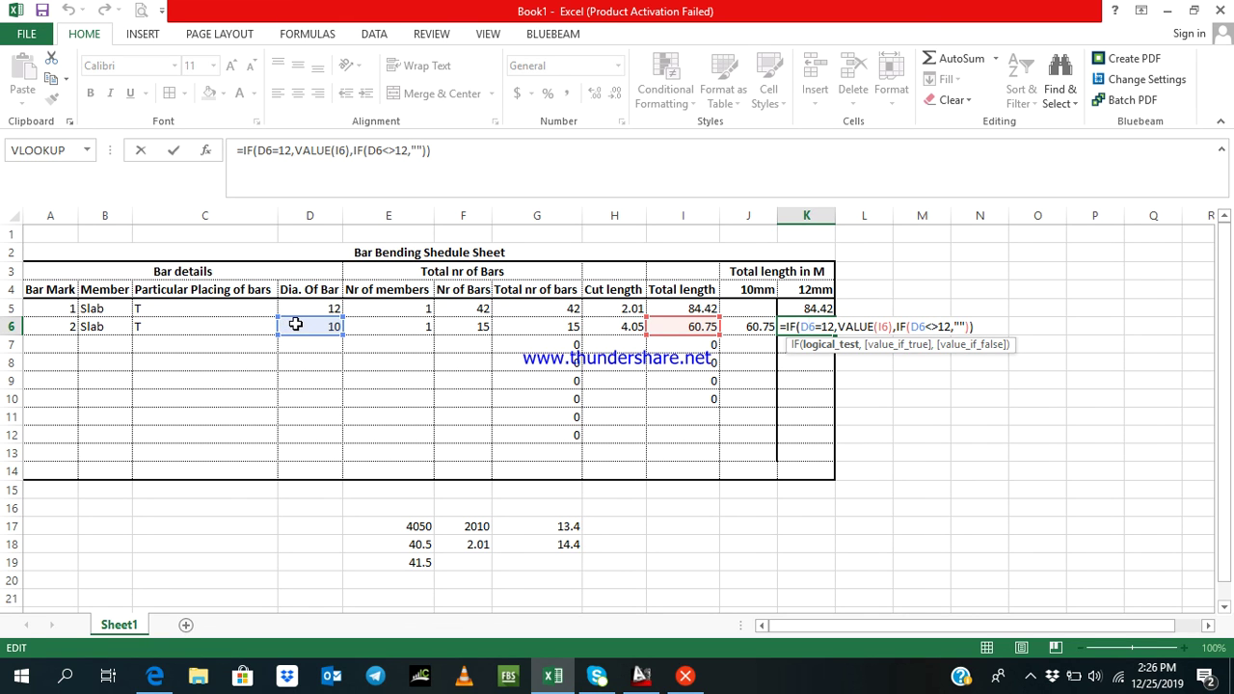
pyautogui.press('Escape')
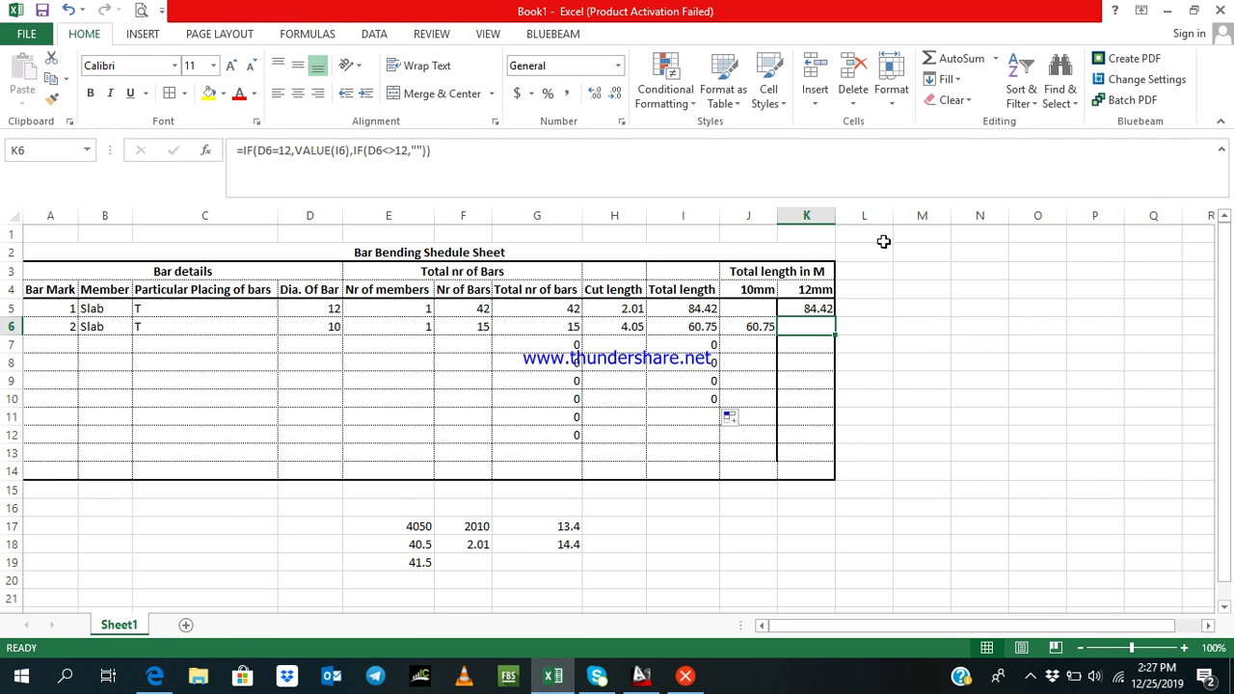
# Try a 16mm diameter heading in L4 beside the 12mm column and clear it again
pyautogui.click(879, 293)
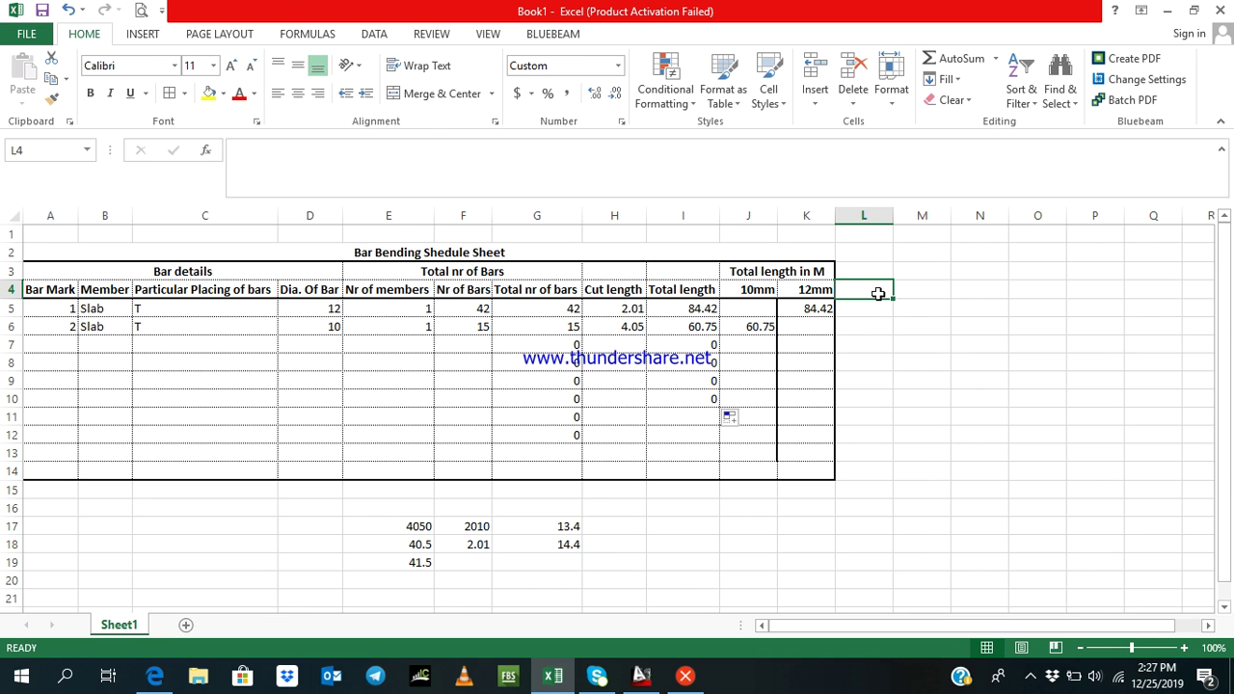
pyautogui.write('16mm')
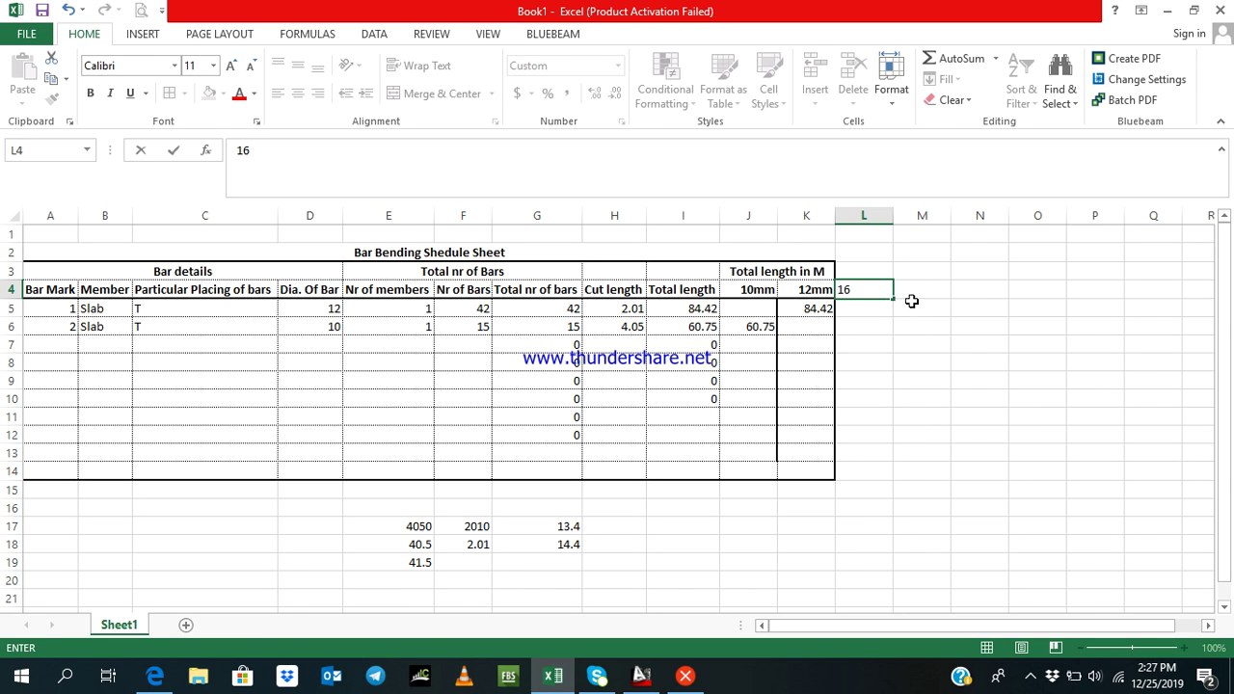
pyautogui.click(914, 309)
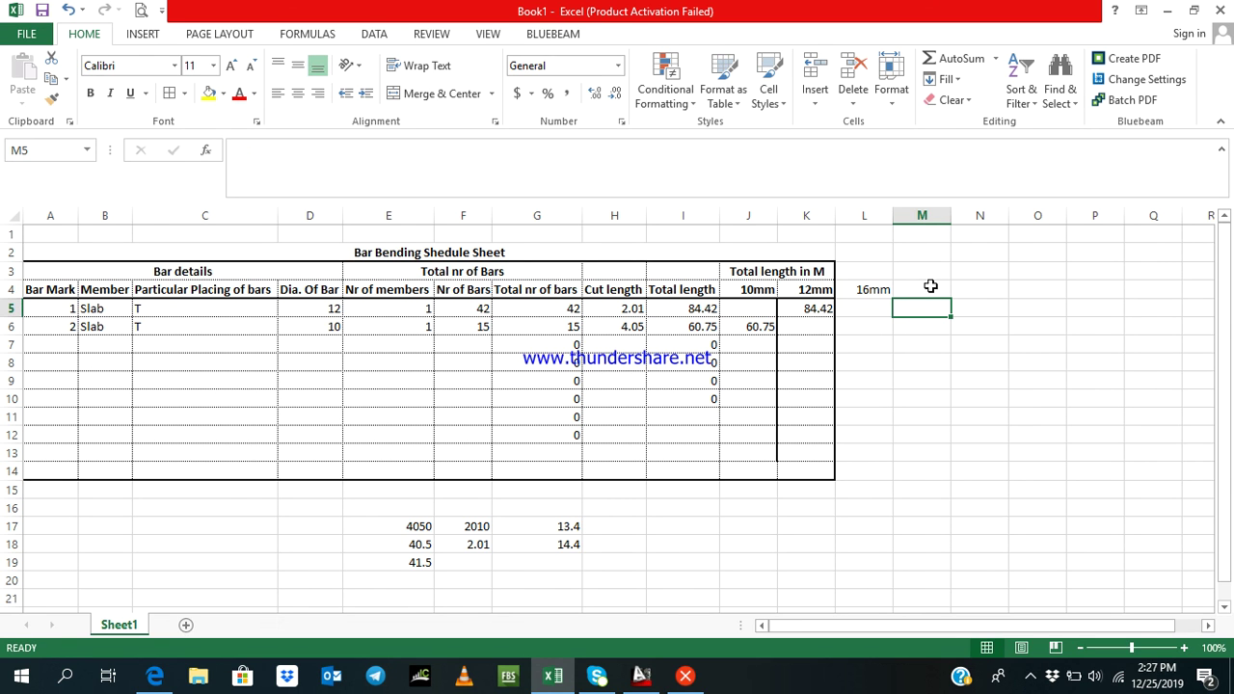
pyautogui.click(930, 286)
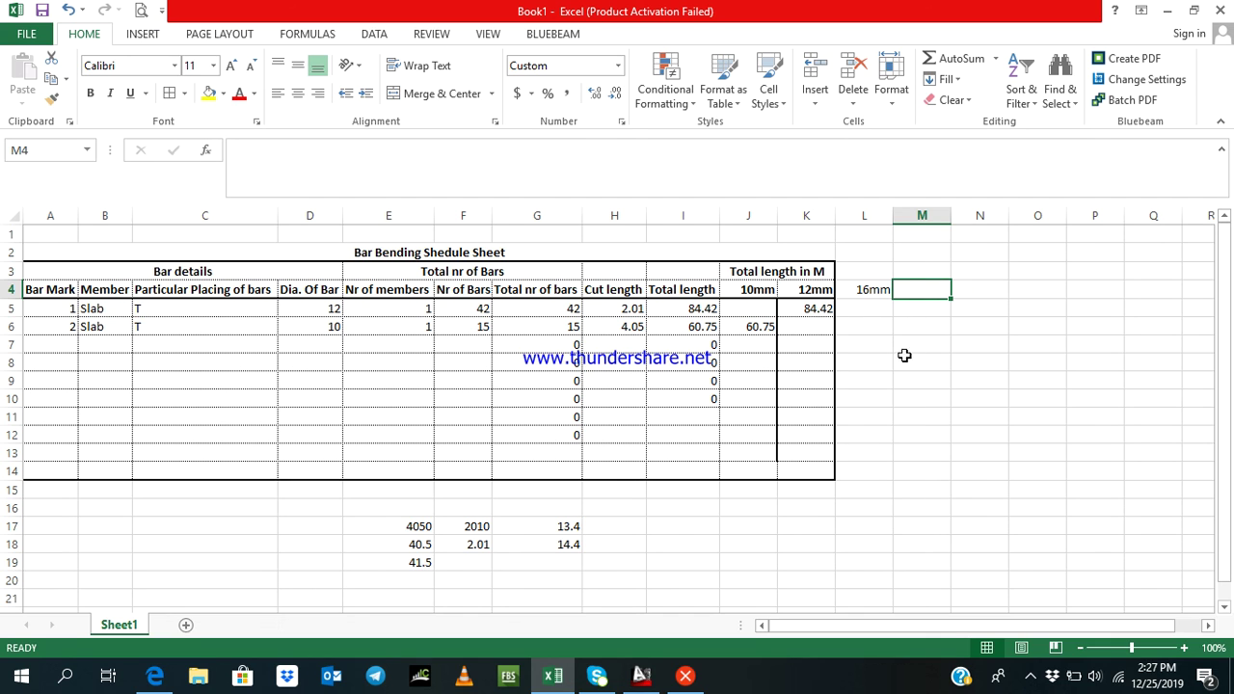
pyautogui.click(887, 289)
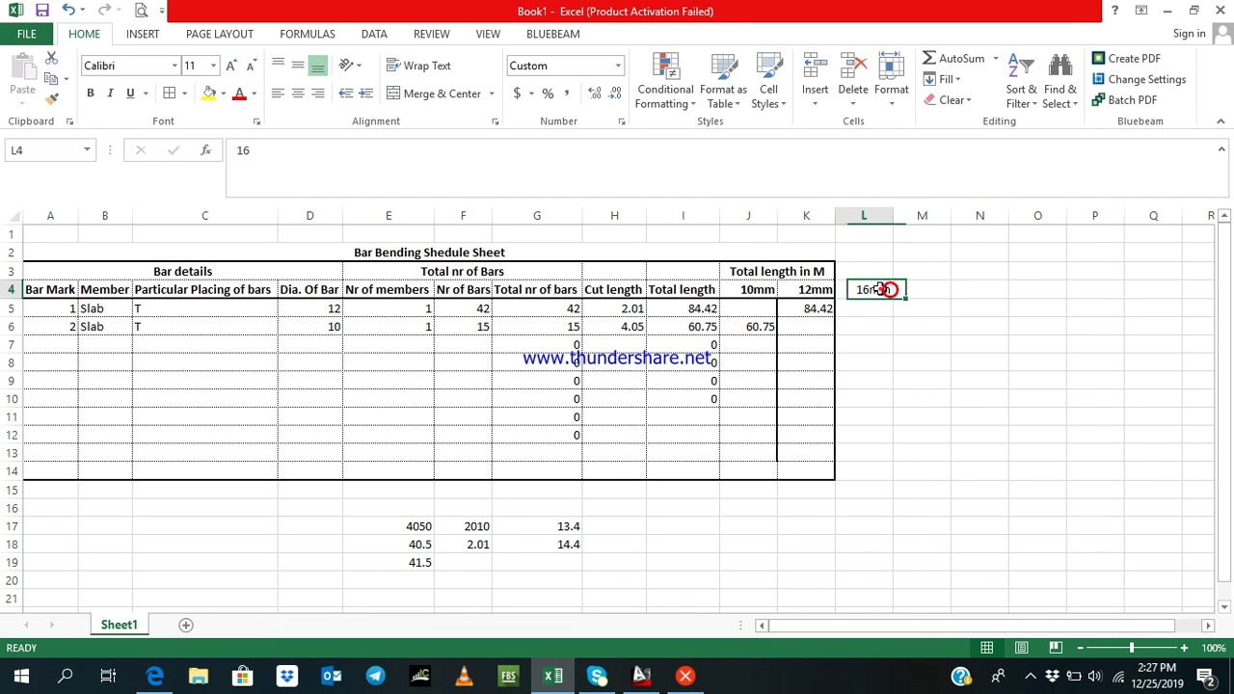
pyautogui.press('Delete')
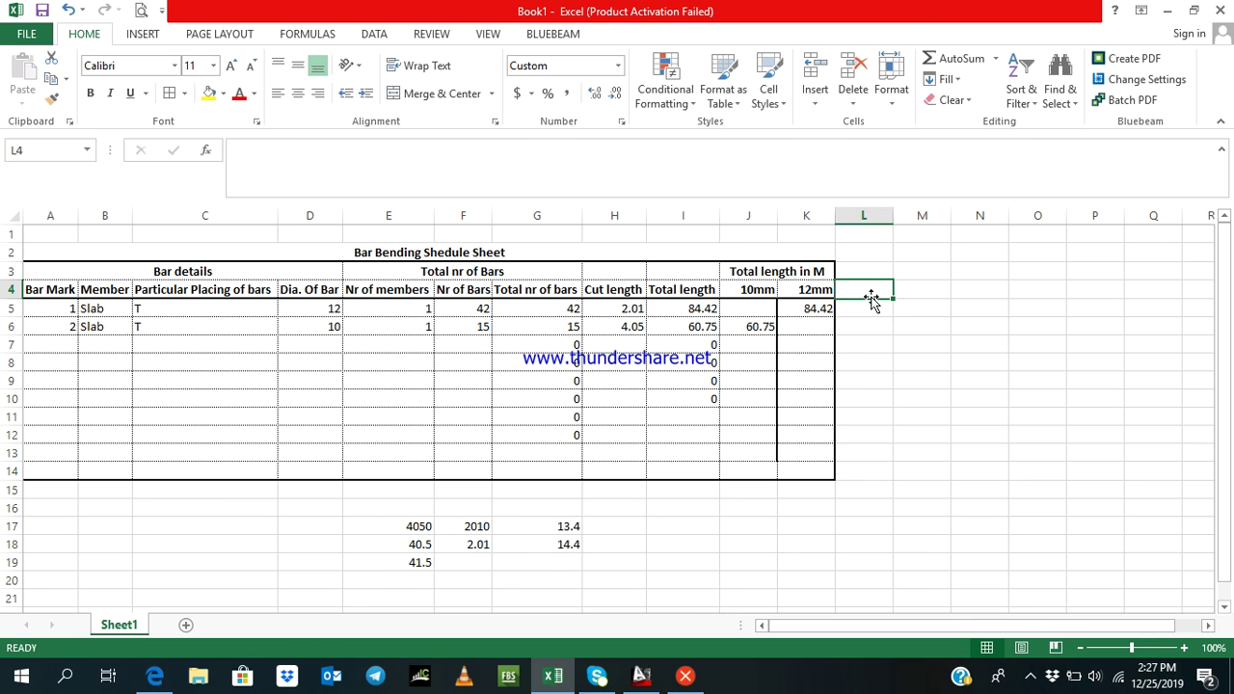
# Clear the unused total number and total length formulas from G7:I12
pyautogui.moveTo(896, 345); pyautogui.dragTo(872, 366)
pyautogui.click(884, 467)
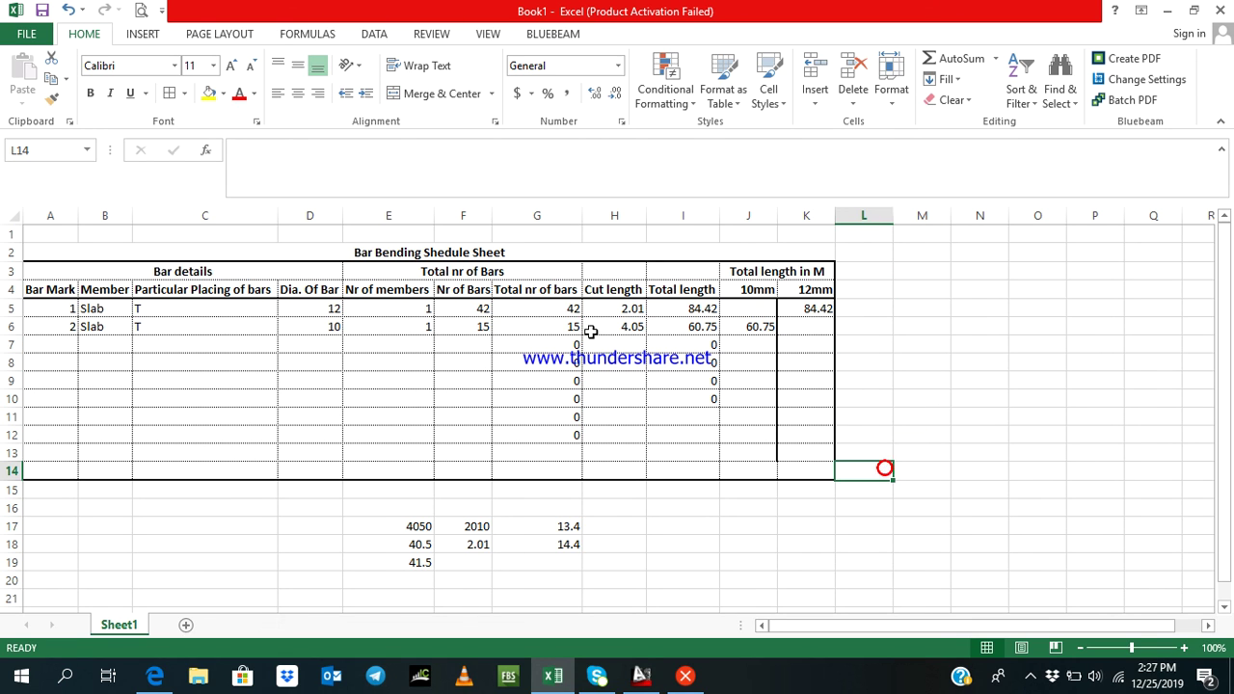
pyautogui.moveTo(567, 344)
pyautogui.mouseDown()
pyautogui.moveTo(669, 418)
pyautogui.moveTo(747, 447)
pyautogui.mouseUp()
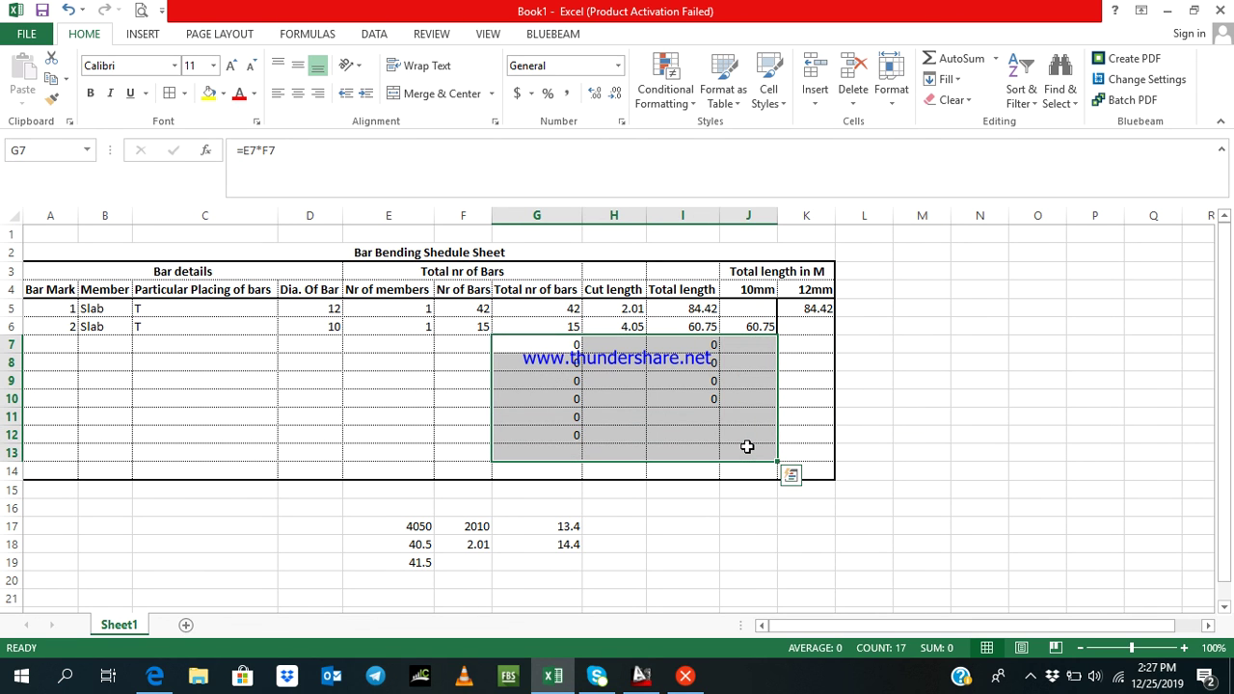
pyautogui.moveTo(568, 347); pyautogui.dragTo(691, 431)
pyautogui.press('Delete')
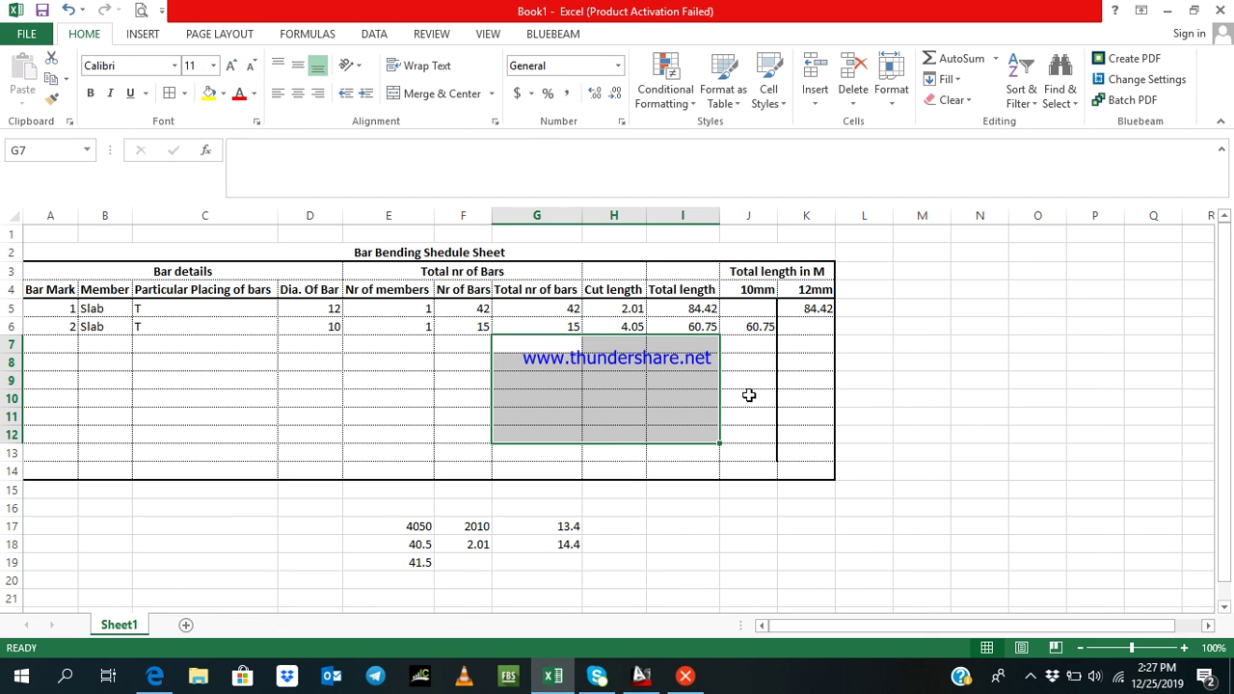
# Examine the 10mm and 12mm total length formulas in columns J and K, in both the filled and unused rows
pyautogui.click(756, 345)
pyautogui.click(757, 380)
pyautogui.click(756, 432)
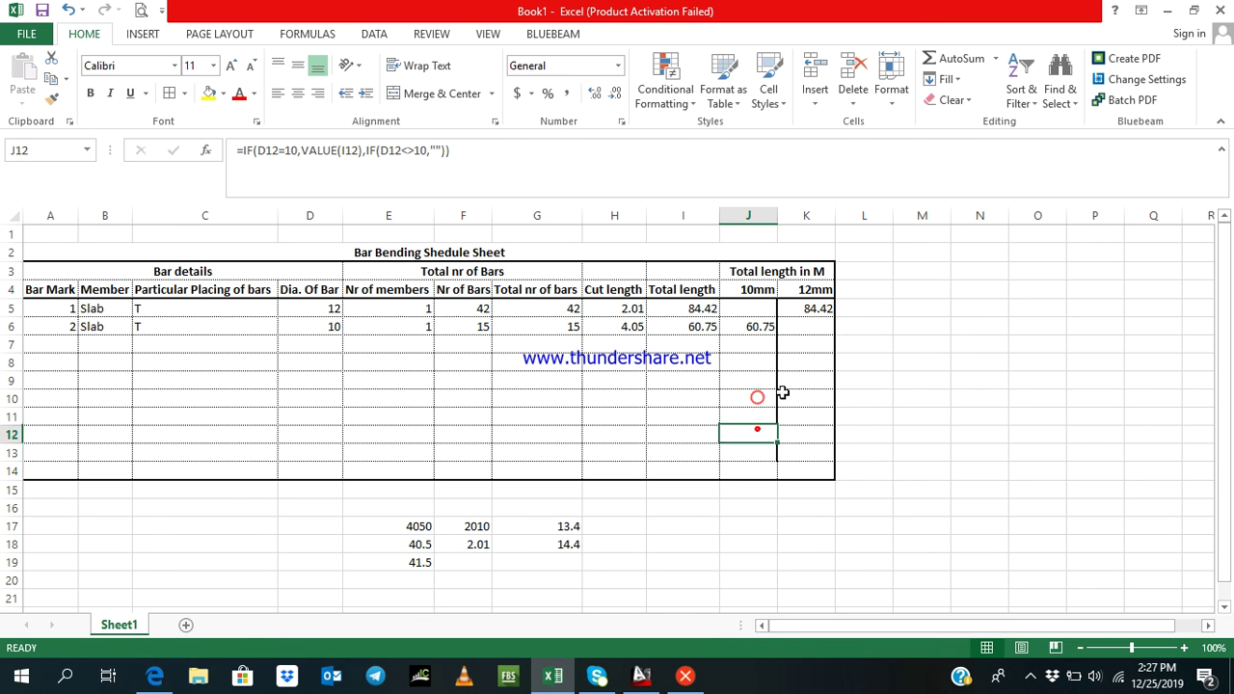
pyautogui.click(818, 330)
pyautogui.moveTo(817, 435); pyautogui.dragTo(808, 421)
pyautogui.hotkey('ctrl', 'v')
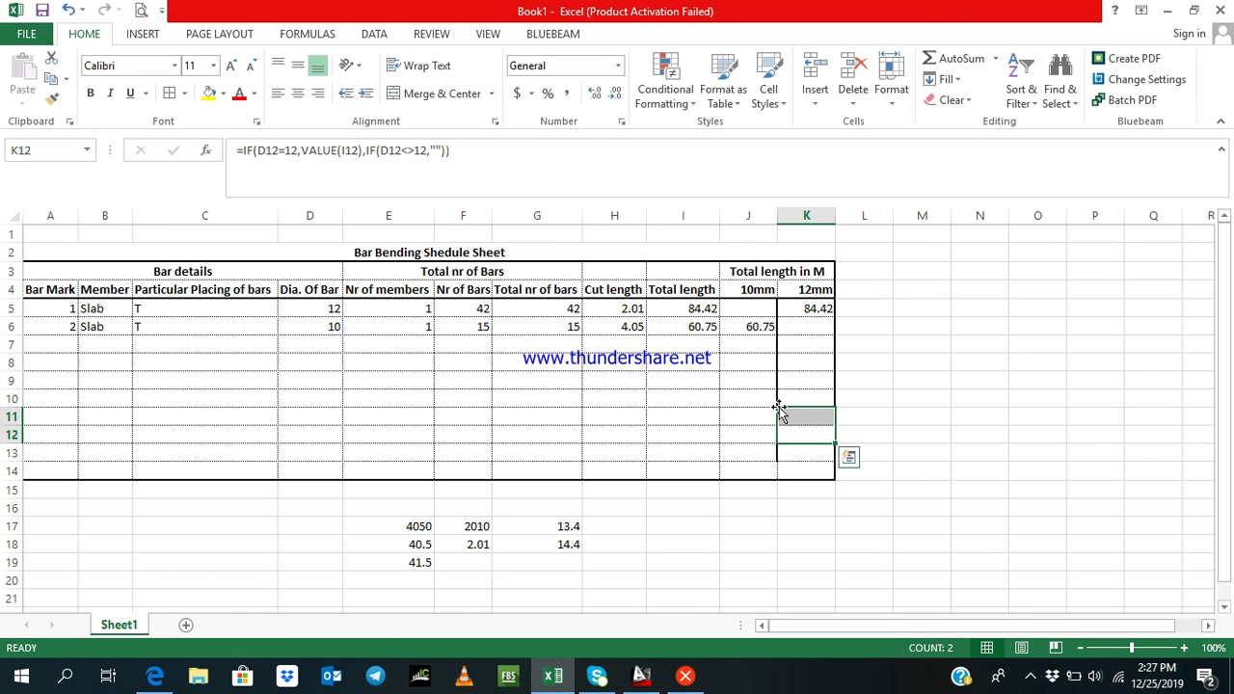
pyautogui.click(760, 327)
pyautogui.click(807, 308)
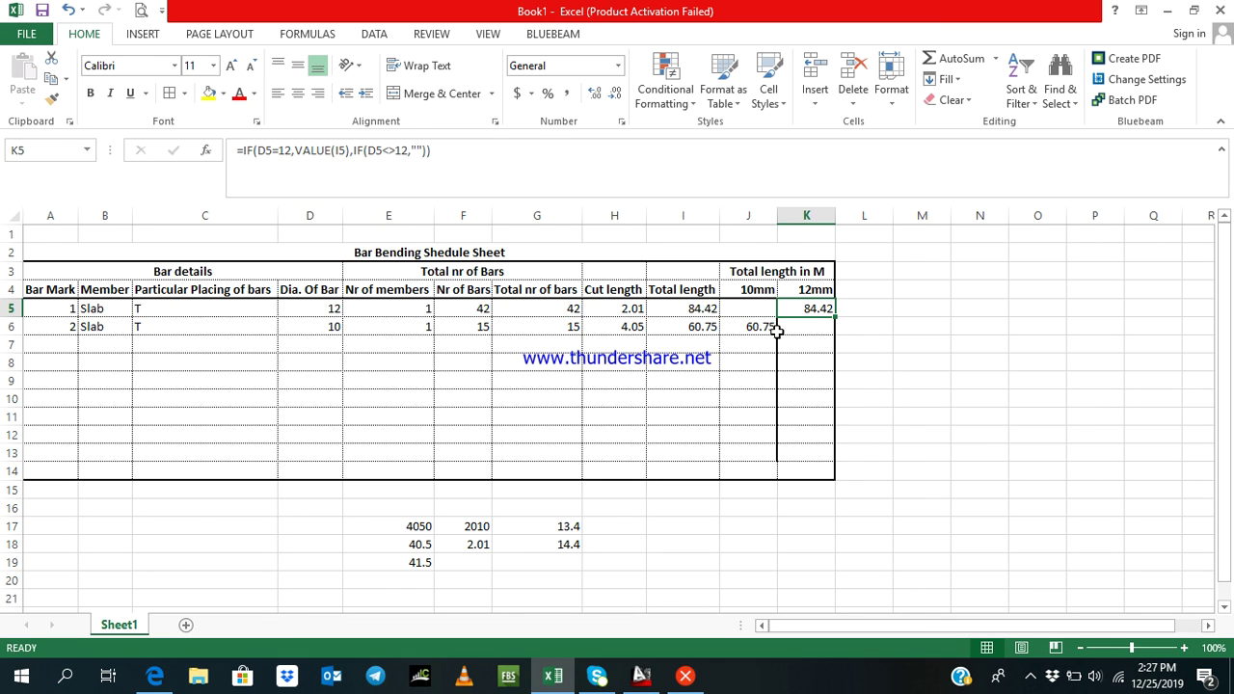
# Enter the summary labels "Total length of bar (m)" in B11 and "Weight per m" in B12
pyautogui.click(123, 420)
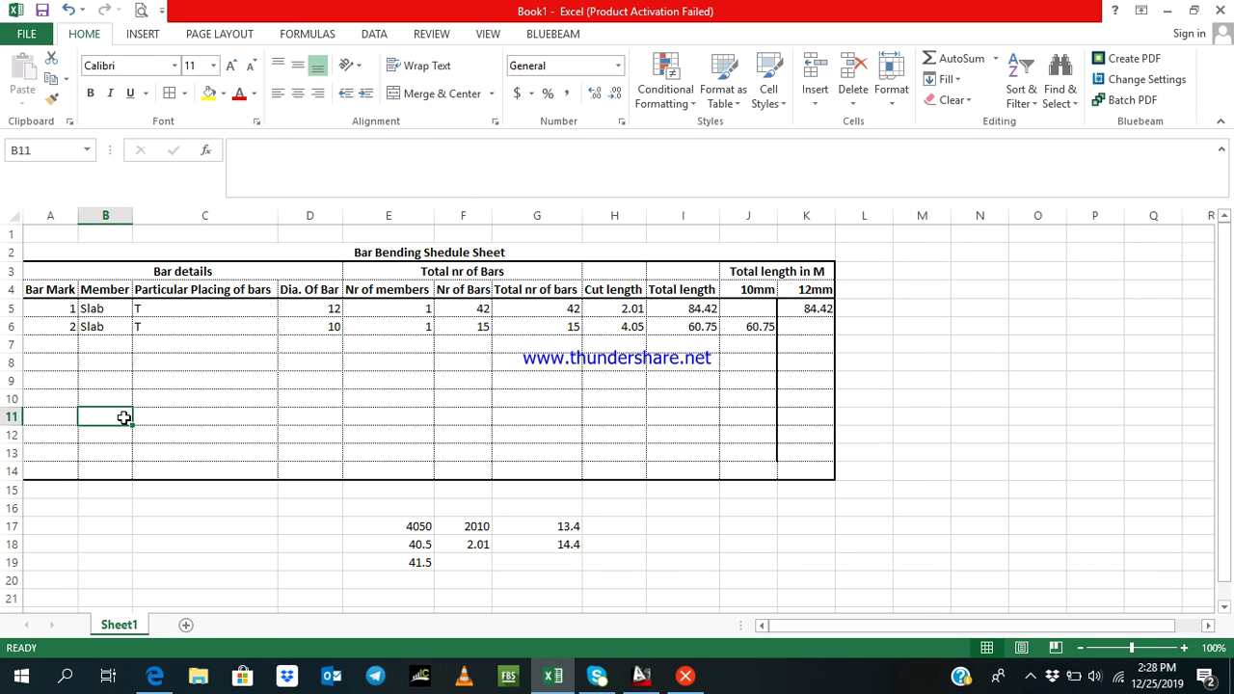
pyautogui.write('To')
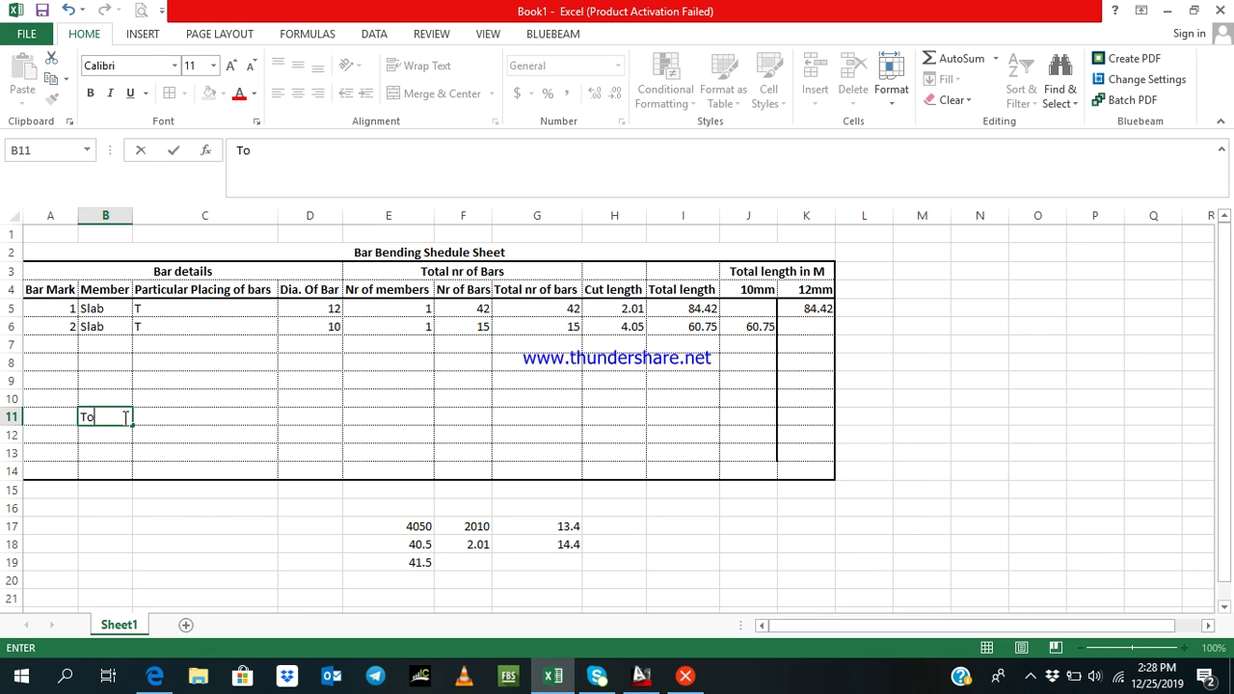
pyautogui.write('tal length ')
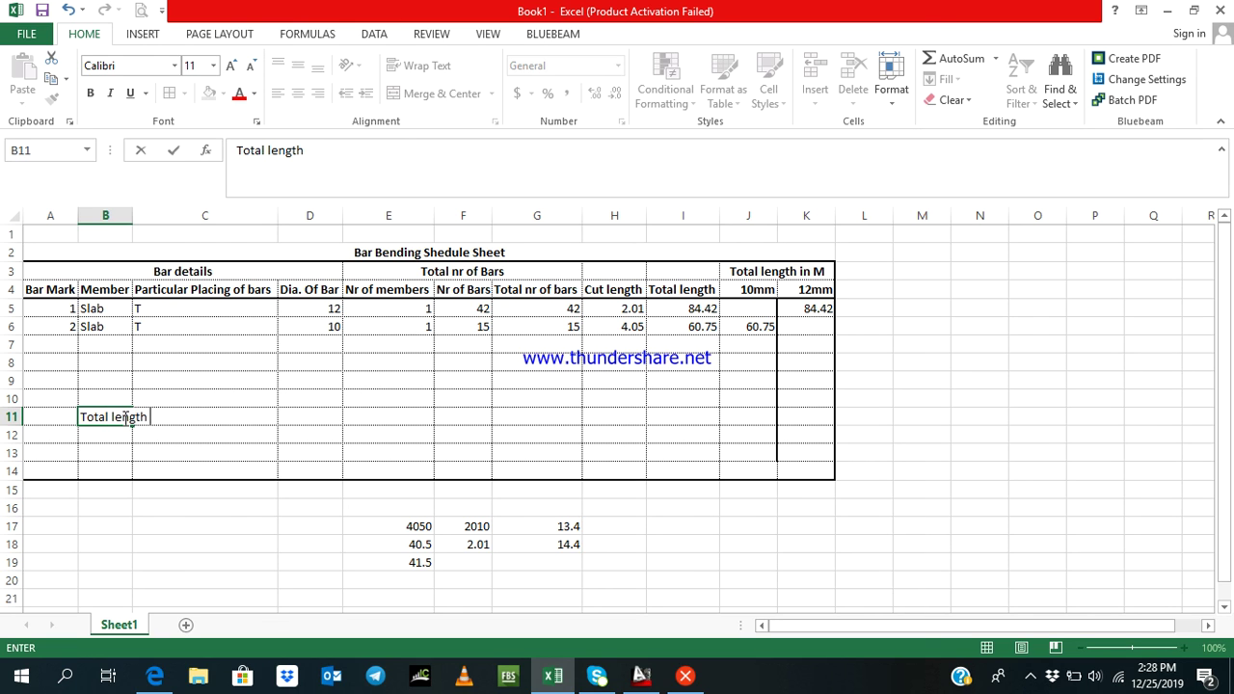
pyautogui.write('of bar (m)')
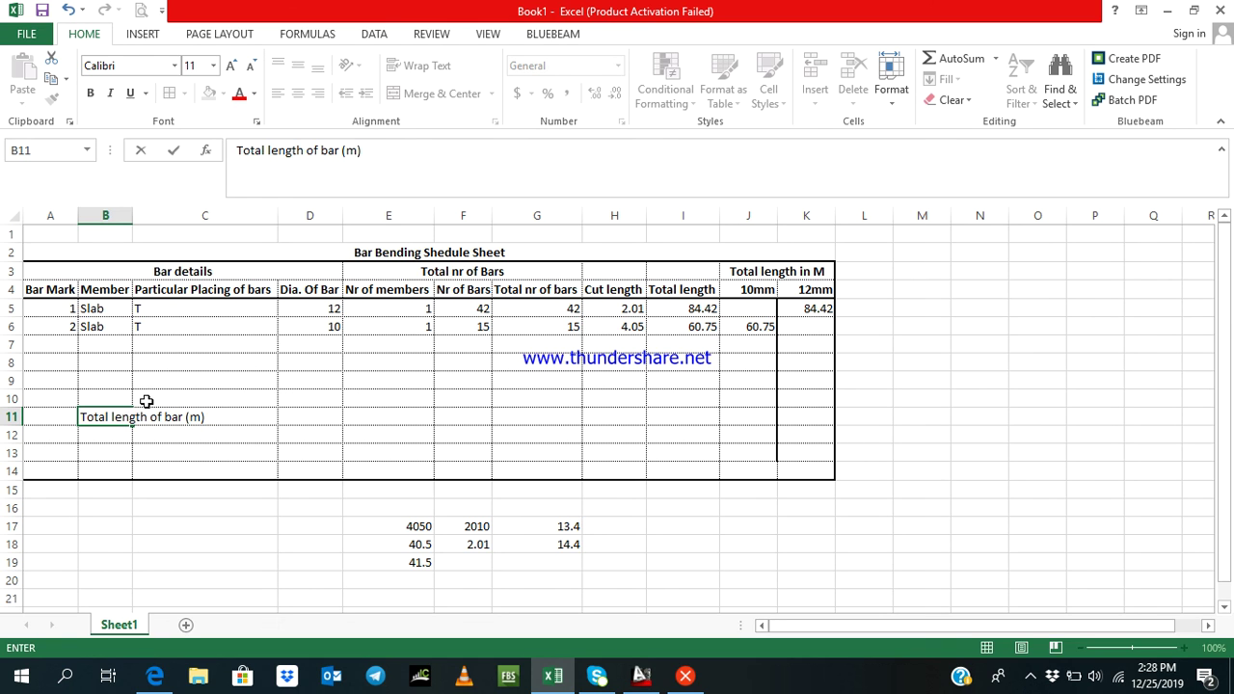
pyautogui.click(113, 436)
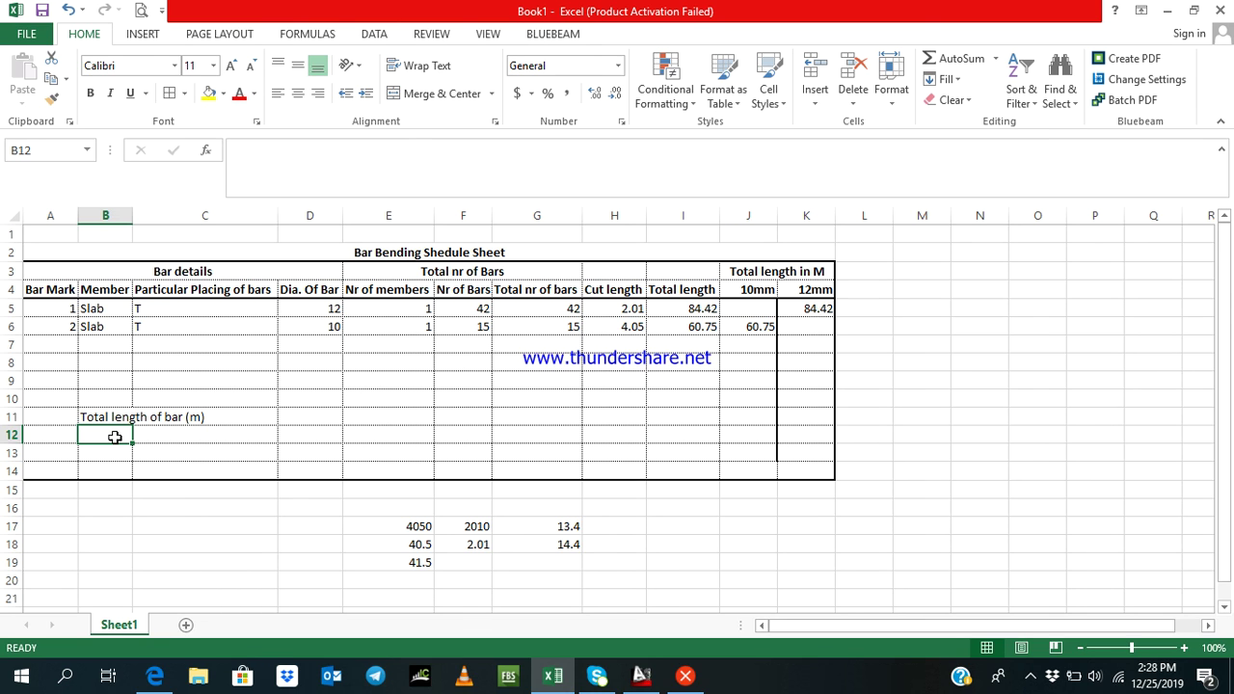
pyautogui.write('W')
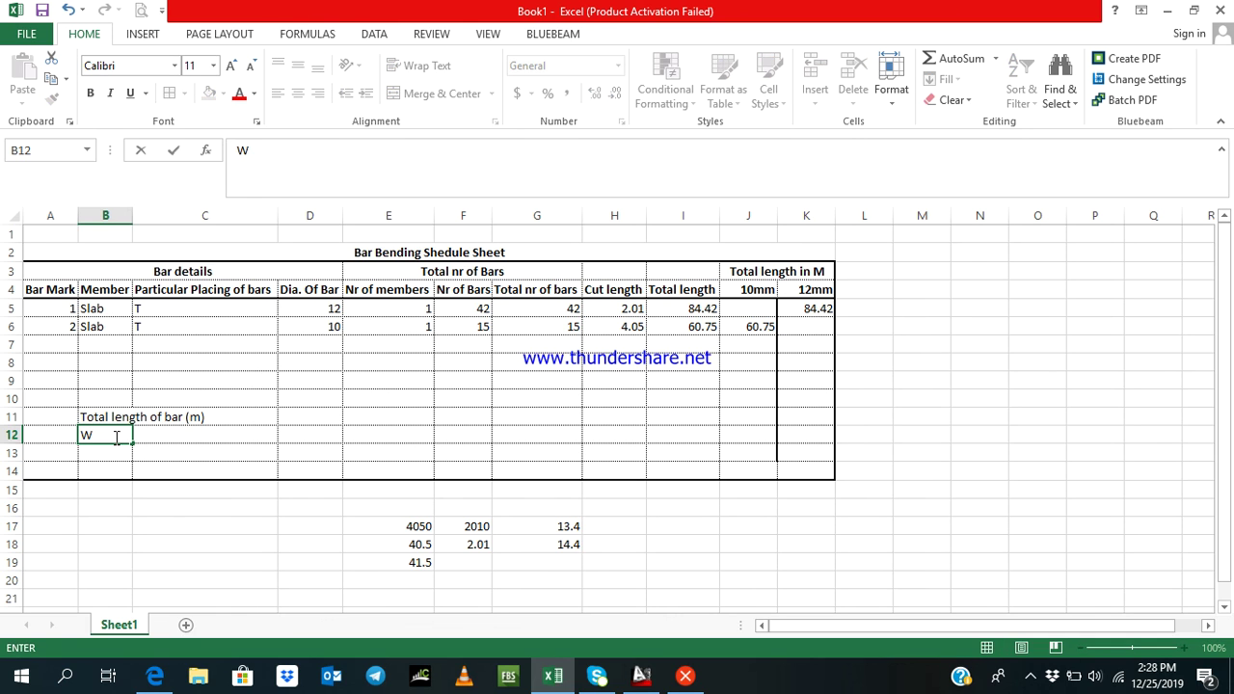
pyautogui.write('eight per m')
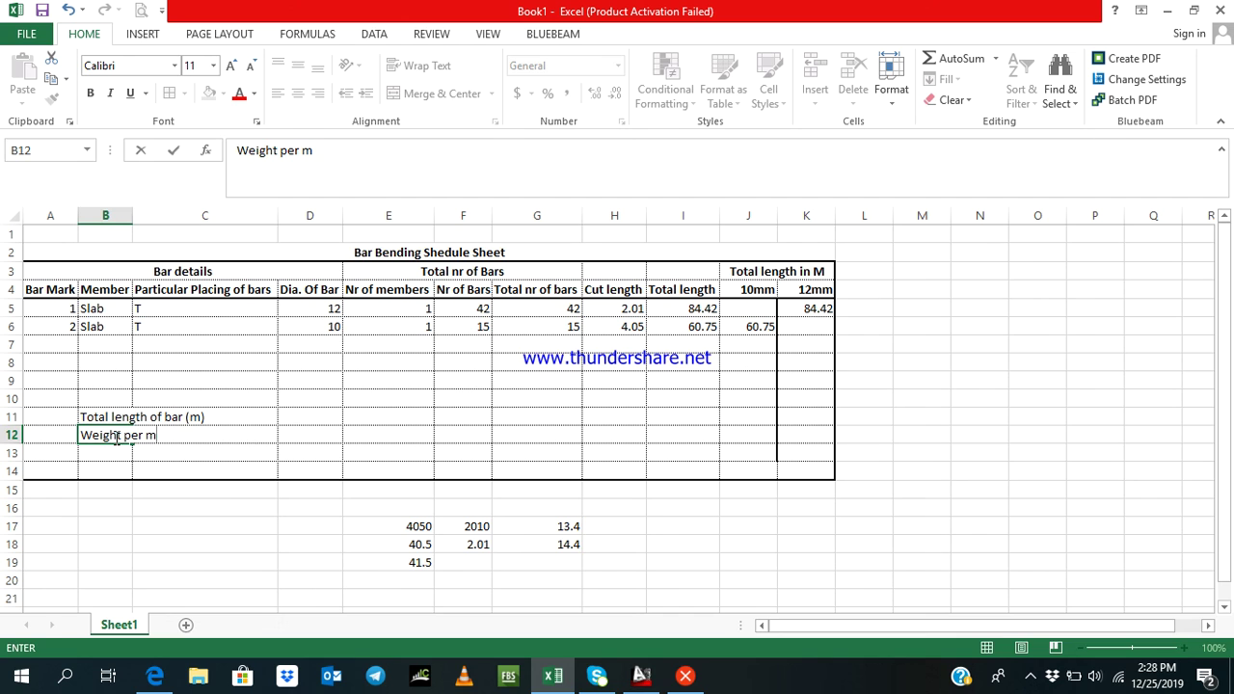
pyautogui.press('Return')
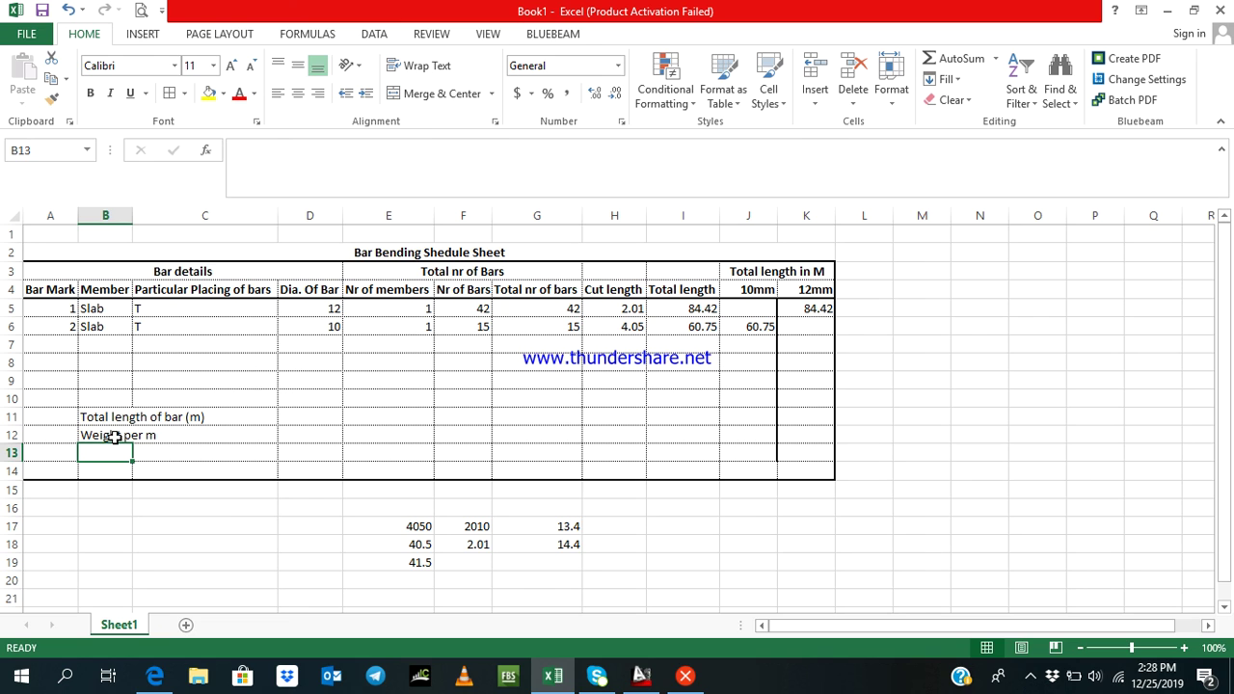
# Enter the summary label "Total weight (kg)" in B13
pyautogui.write('T')
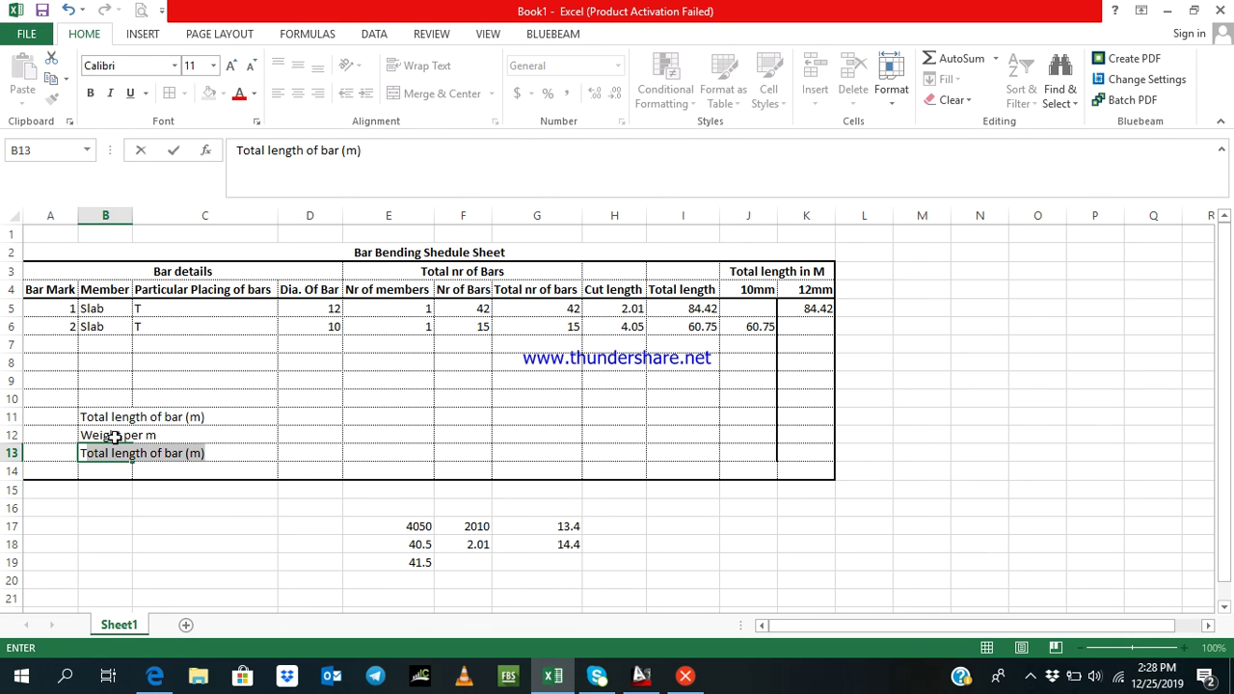
pyautogui.write('otal w')
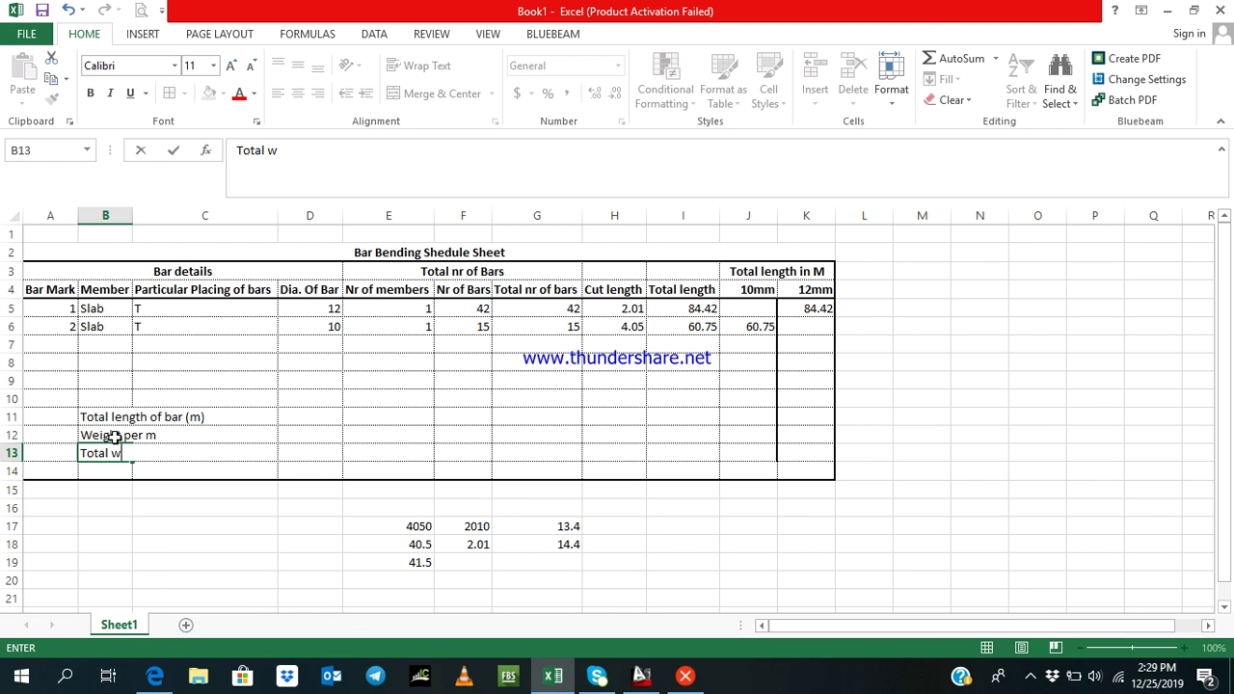
pyautogui.write('eight (kg)')
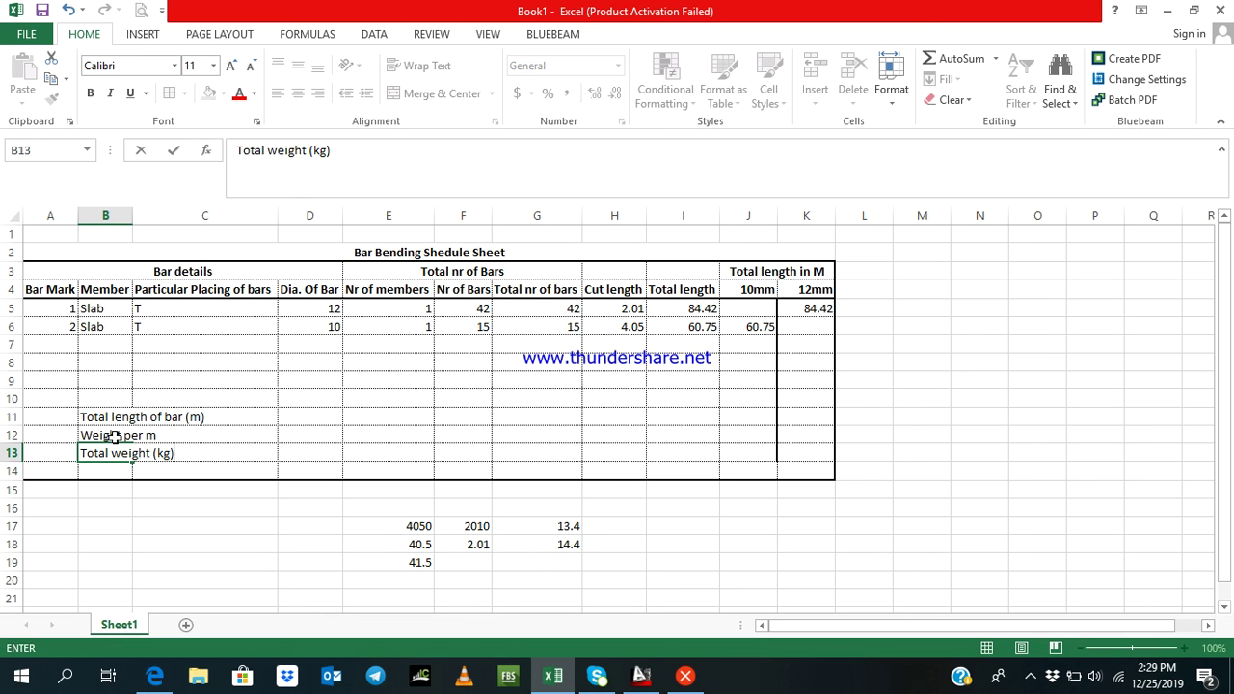
pyautogui.click(188, 473)
# Copy the B13 label text into B14 and change its unit so it reads "Total weight (T)"
pyautogui.click(127, 459)
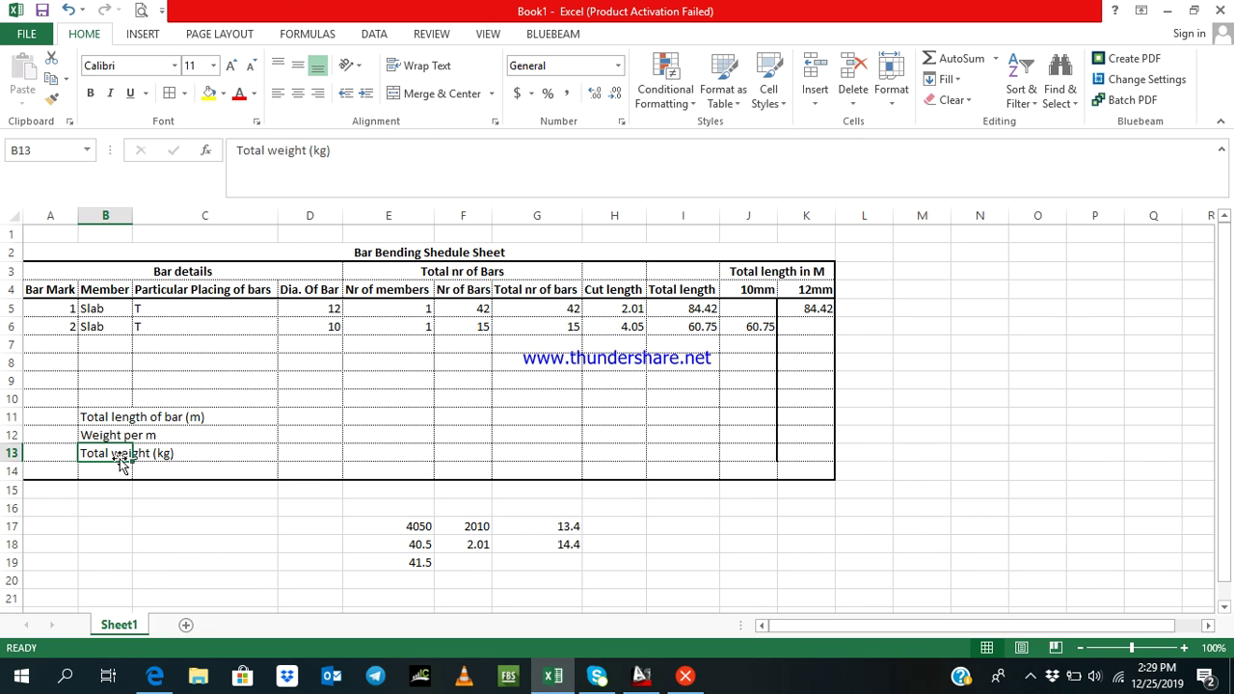
pyautogui.moveTo(336, 149); pyautogui.dragTo(240, 150)
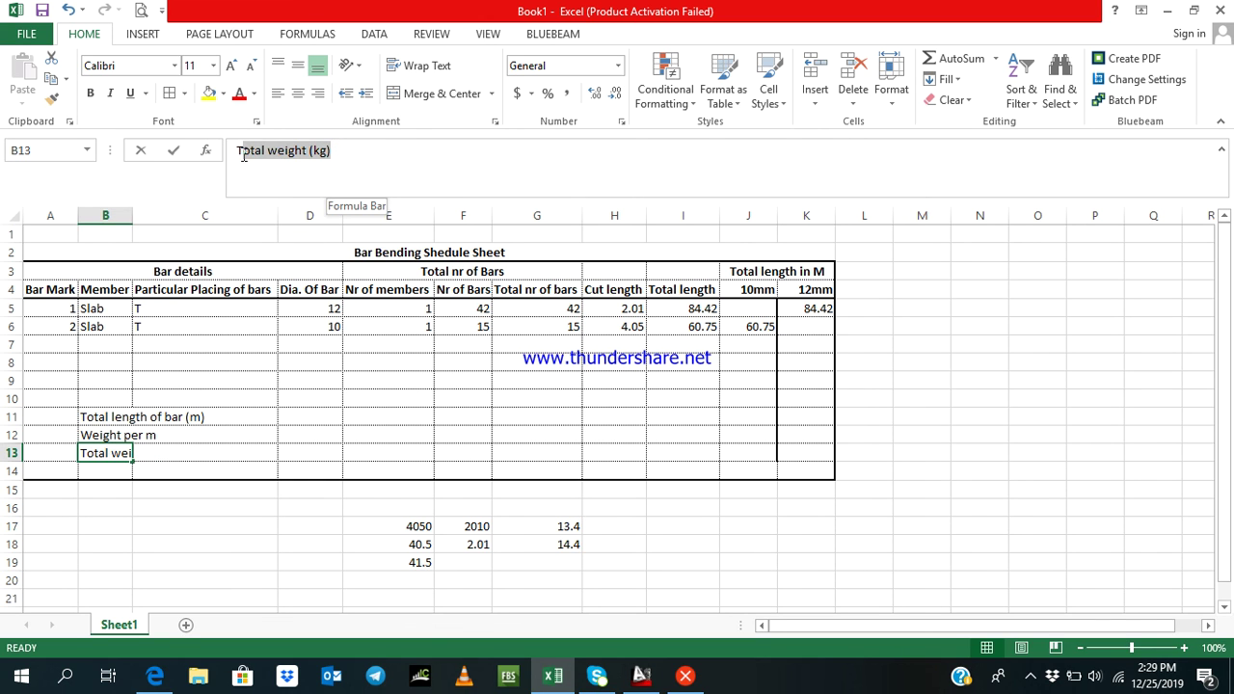
pyautogui.rightClick(240, 151)
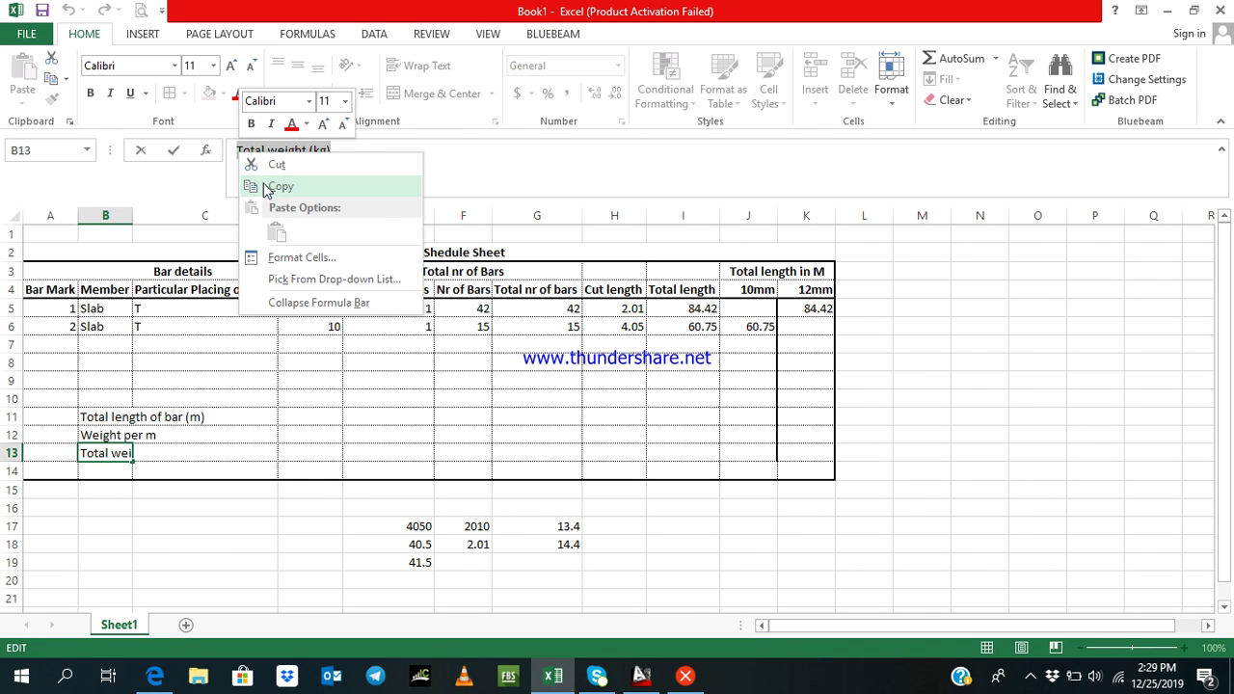
pyautogui.click(261, 185)
pyautogui.rightClick(107, 472)
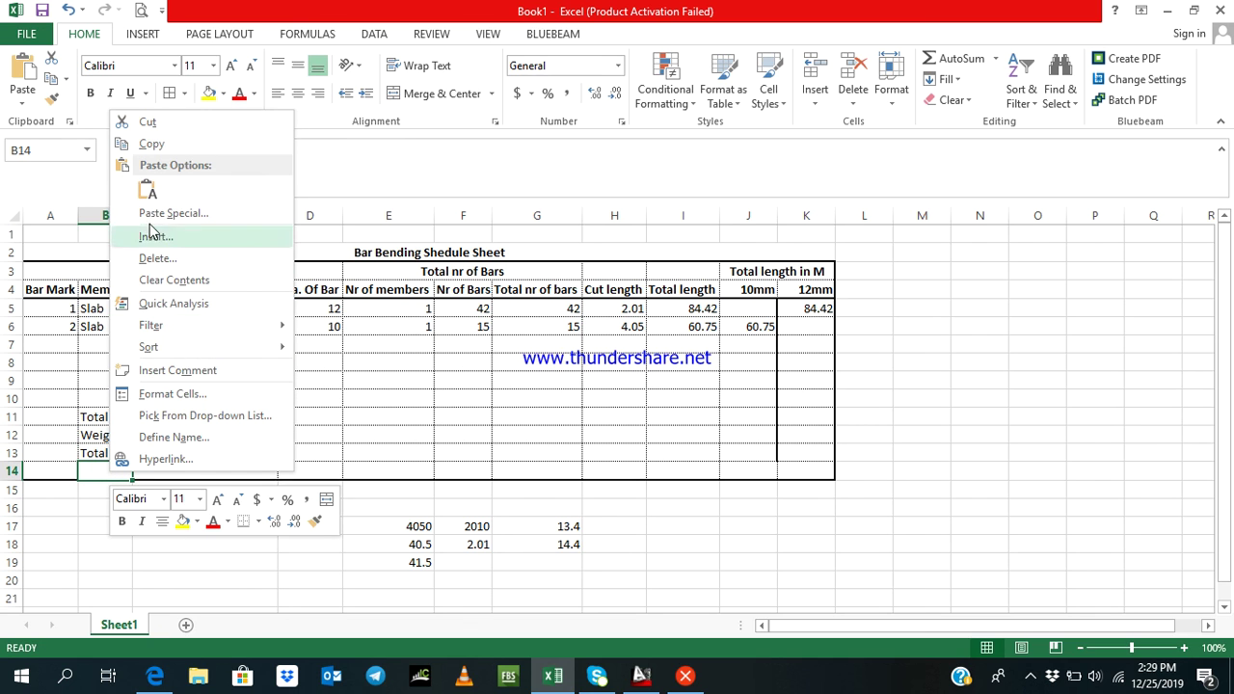
pyautogui.click(149, 193)
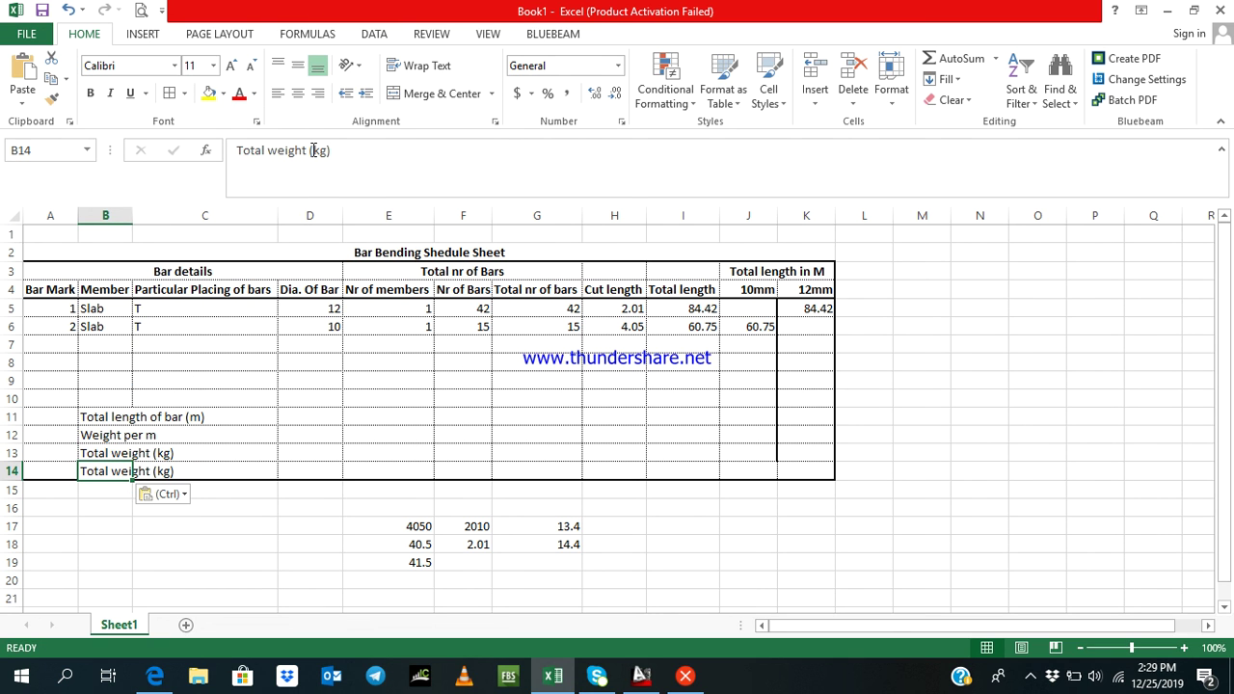
pyautogui.moveTo(310, 152); pyautogui.dragTo(325, 149)
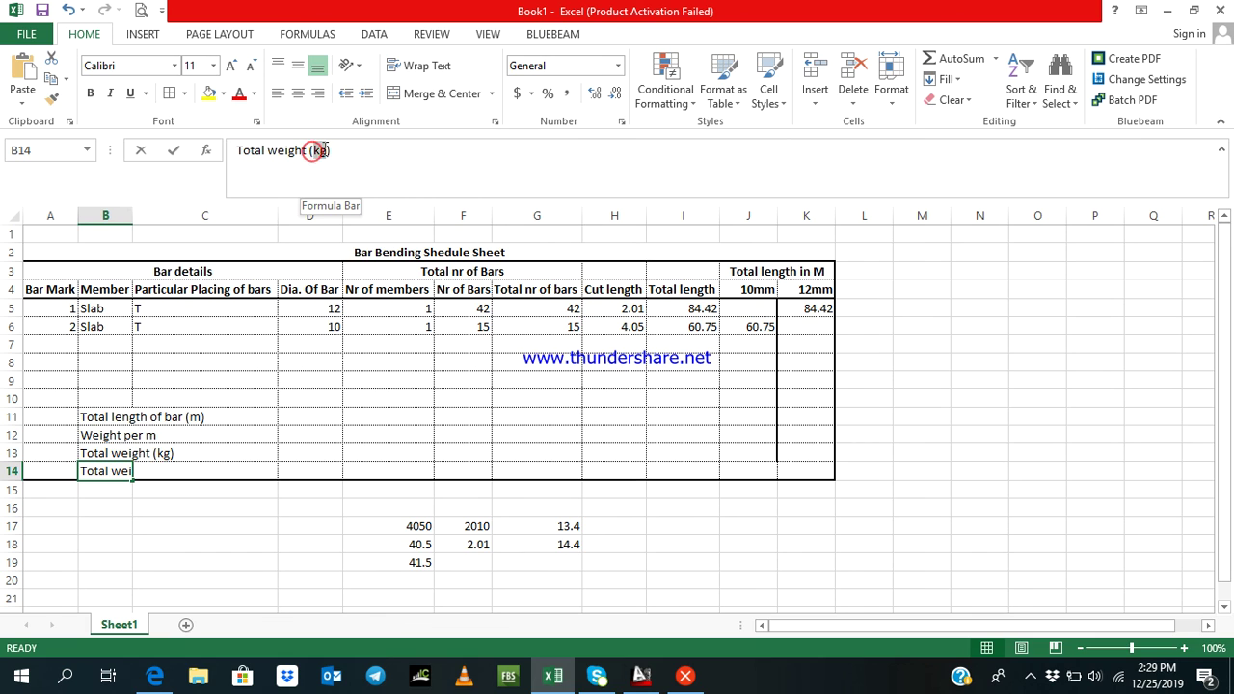
pyautogui.press('BackSpace')
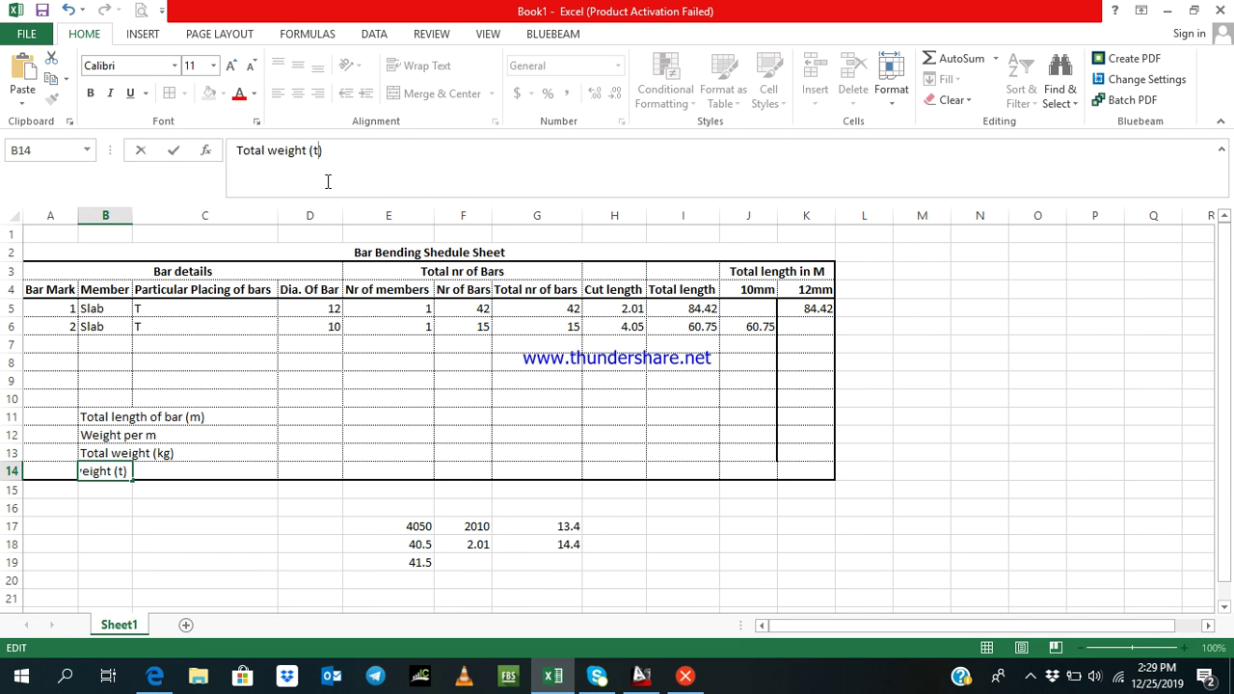
pyautogui.write('T')
pyautogui.click(284, 464)
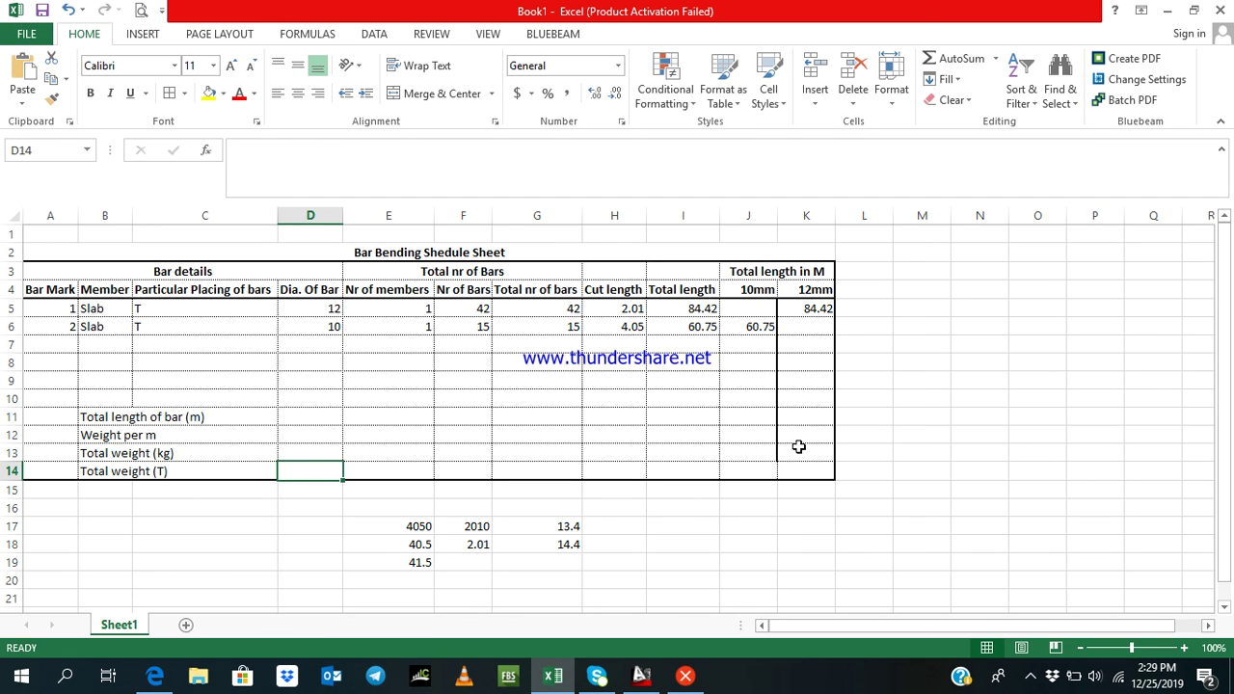
# Total the 10mm lengths in J11 with =SUM(J5:J10) and copy the formula across to K11 for the 12mm bars
pyautogui.click(756, 416)
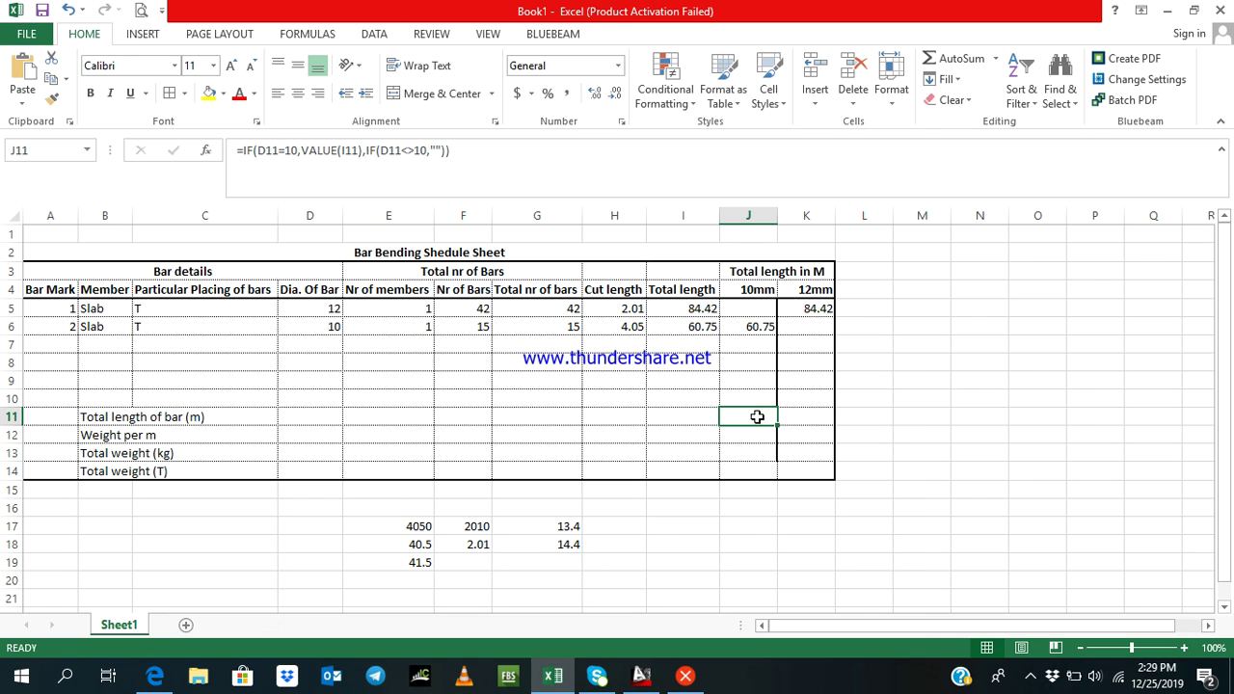
pyautogui.click(961, 61)
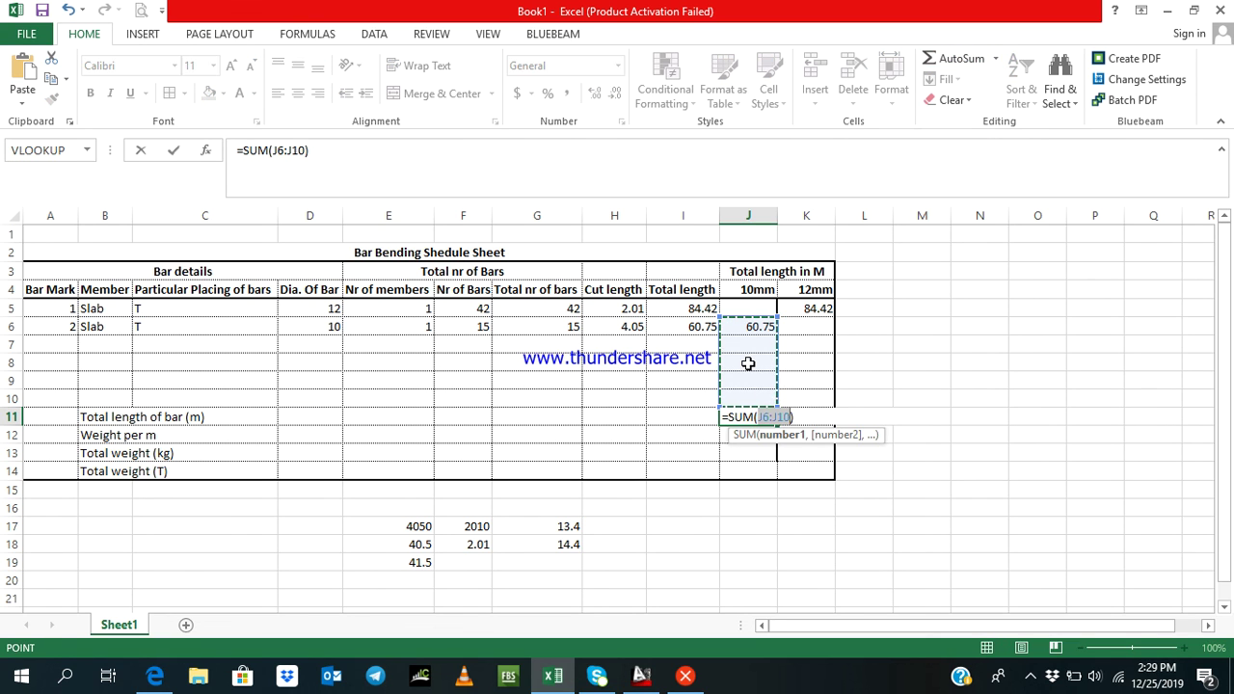
pyautogui.moveTo(720, 316); pyautogui.dragTo(724, 301)
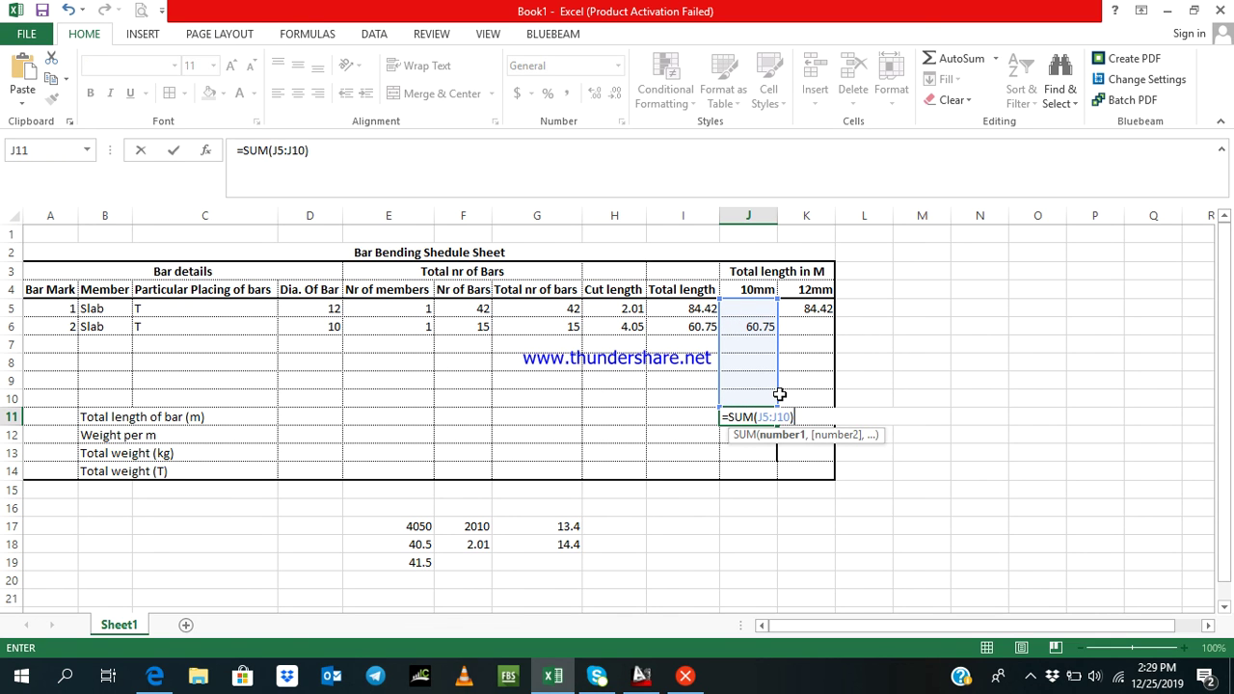
pyautogui.press('Return')
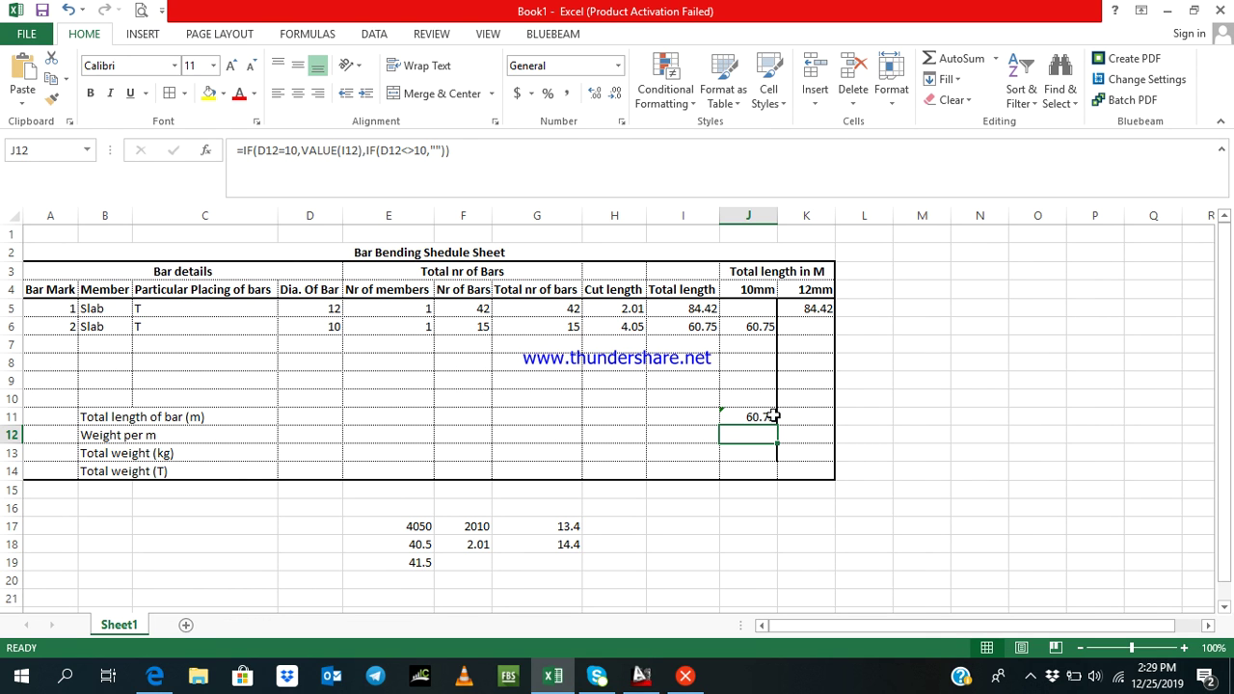
pyautogui.click(769, 416)
pyautogui.moveTo(776, 424); pyautogui.dragTo(820, 419)
pyautogui.click(778, 494)
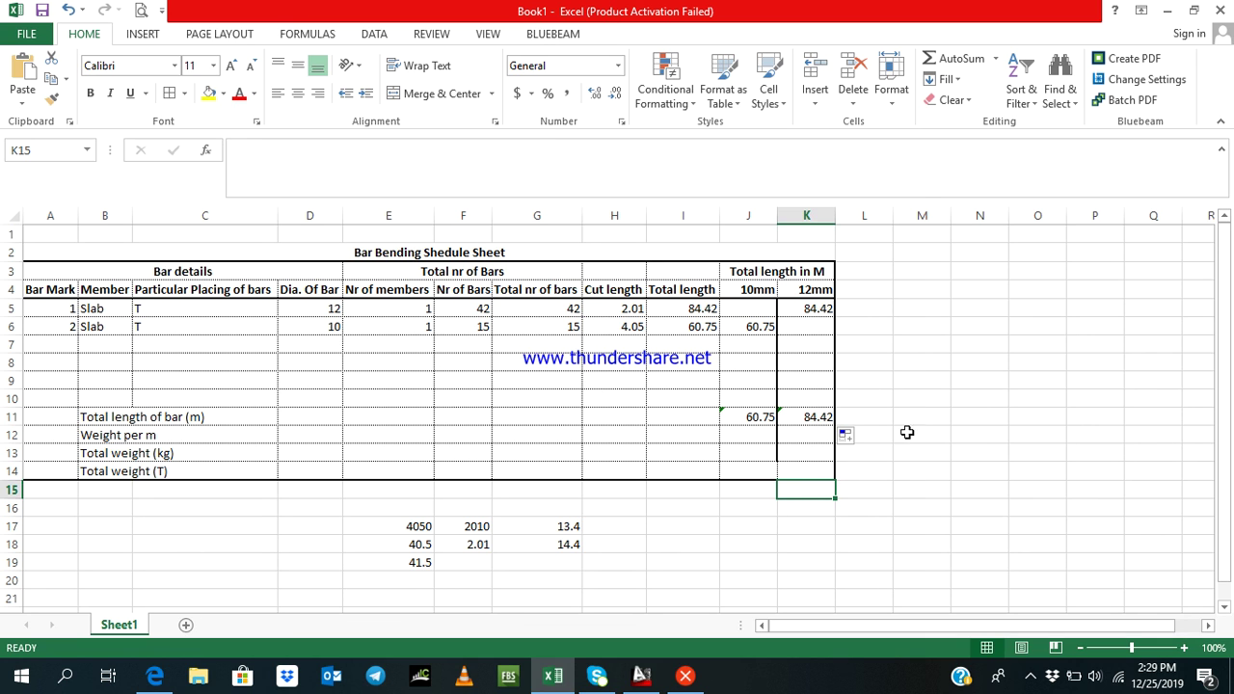
# Check the ranges of the total length sum formulas in K11 and J11
pyautogui.click(816, 416)
pyautogui.doubleClick(815, 416)
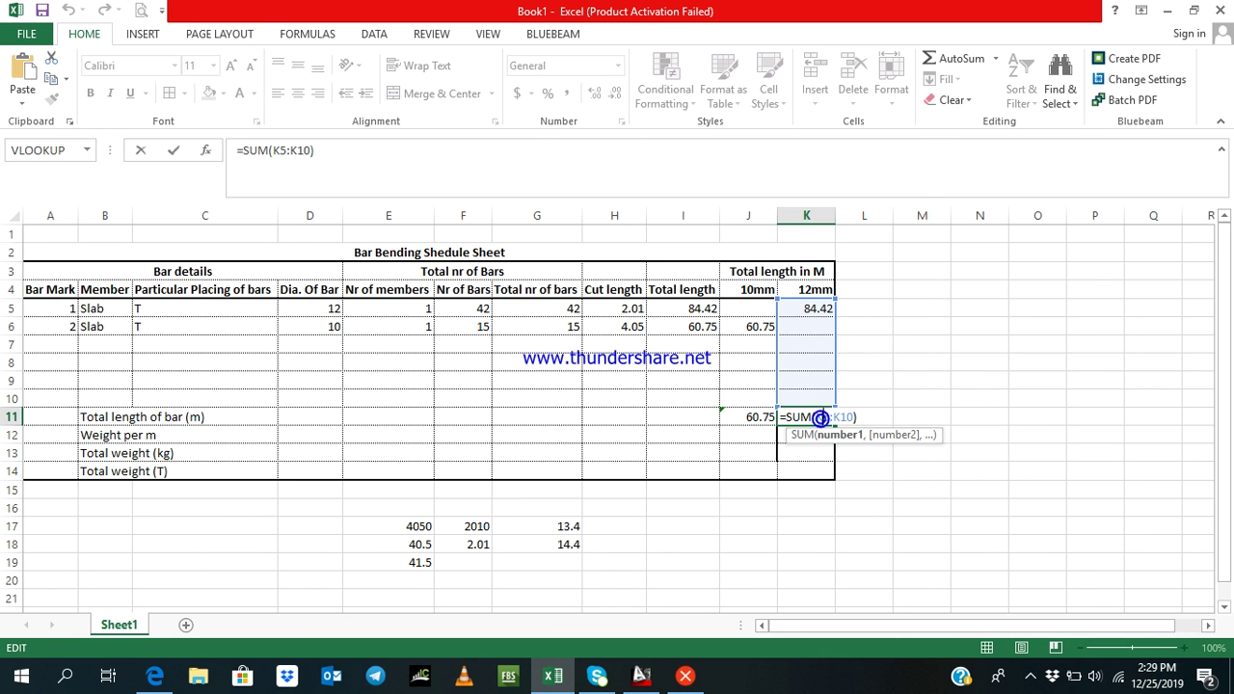
pyautogui.press('Return')
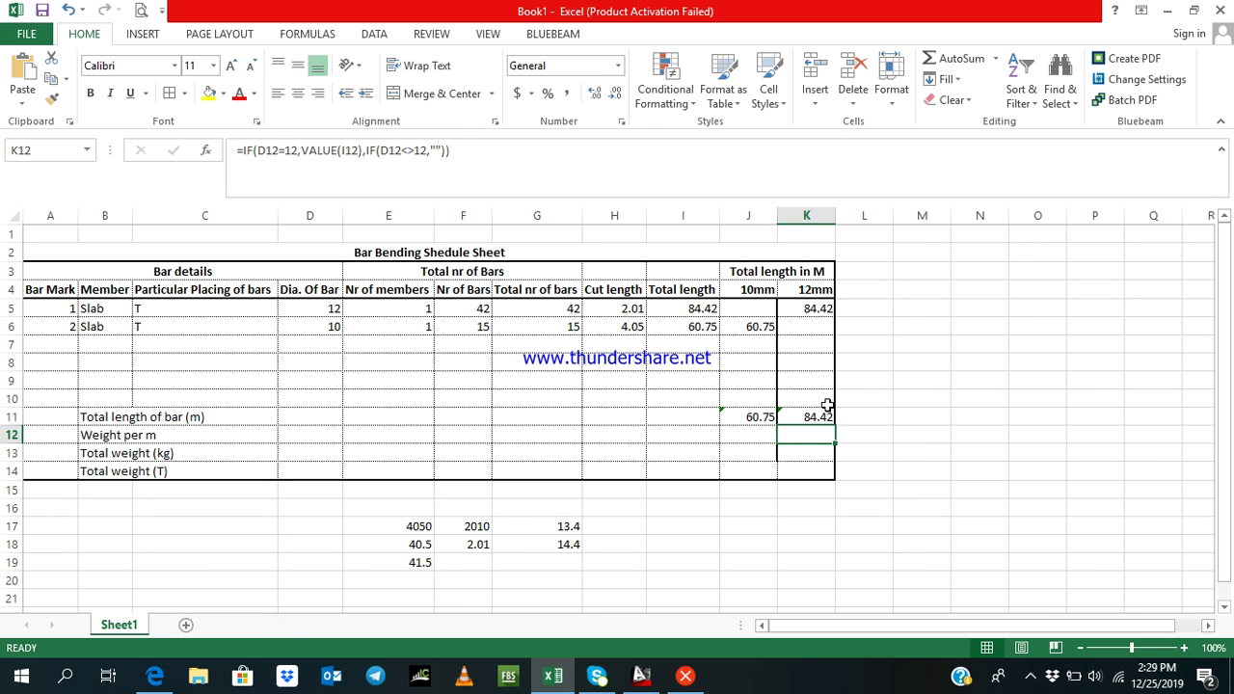
pyautogui.click(765, 419)
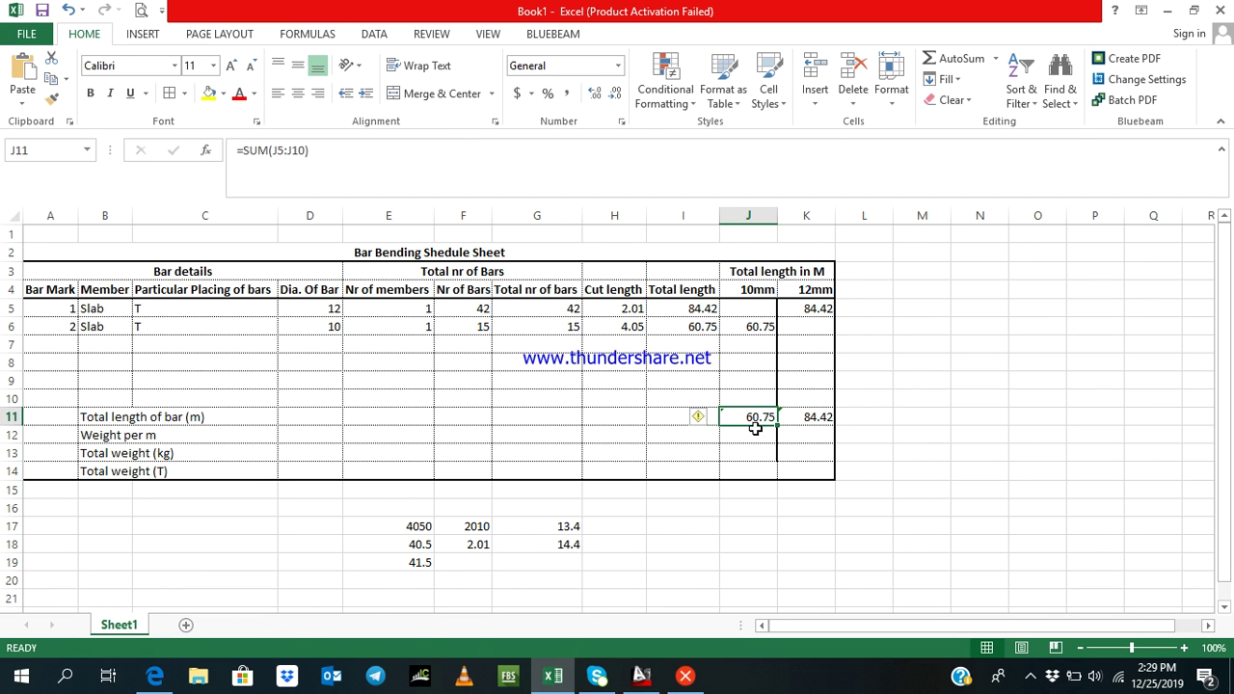
# Calculate the 10mm bar's weight per metre in J12 with =10*10/(162.162)
pyautogui.click(750, 438)
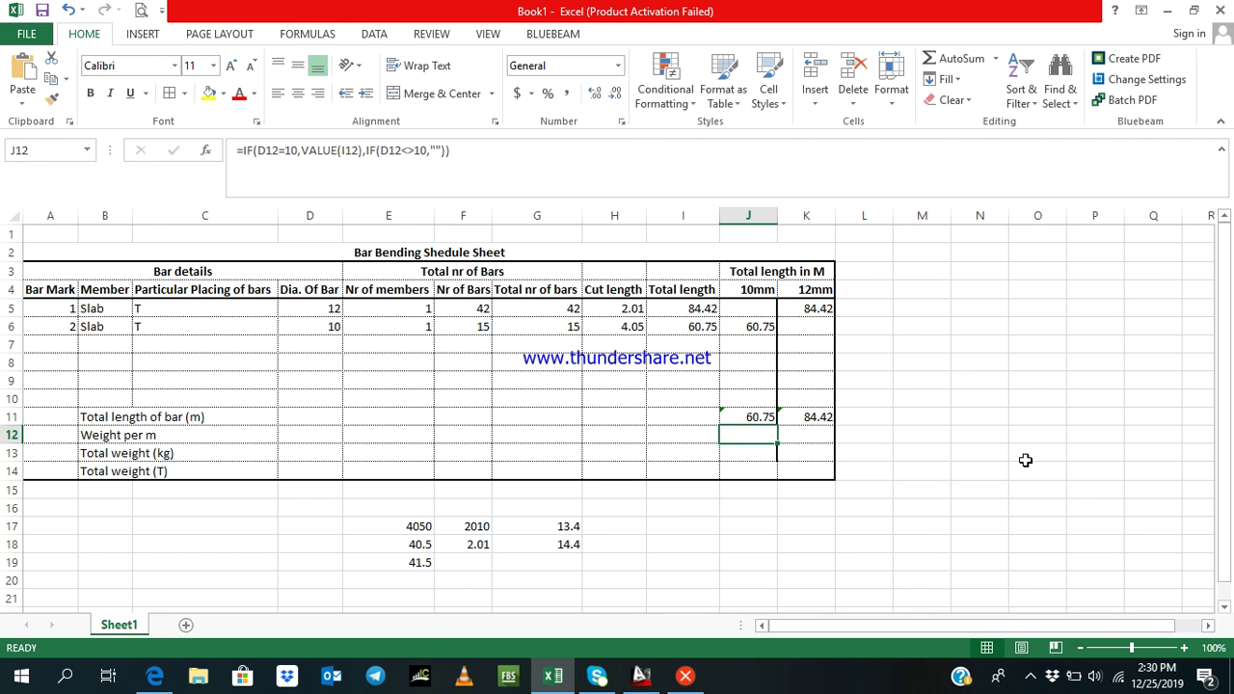
pyautogui.write('=')
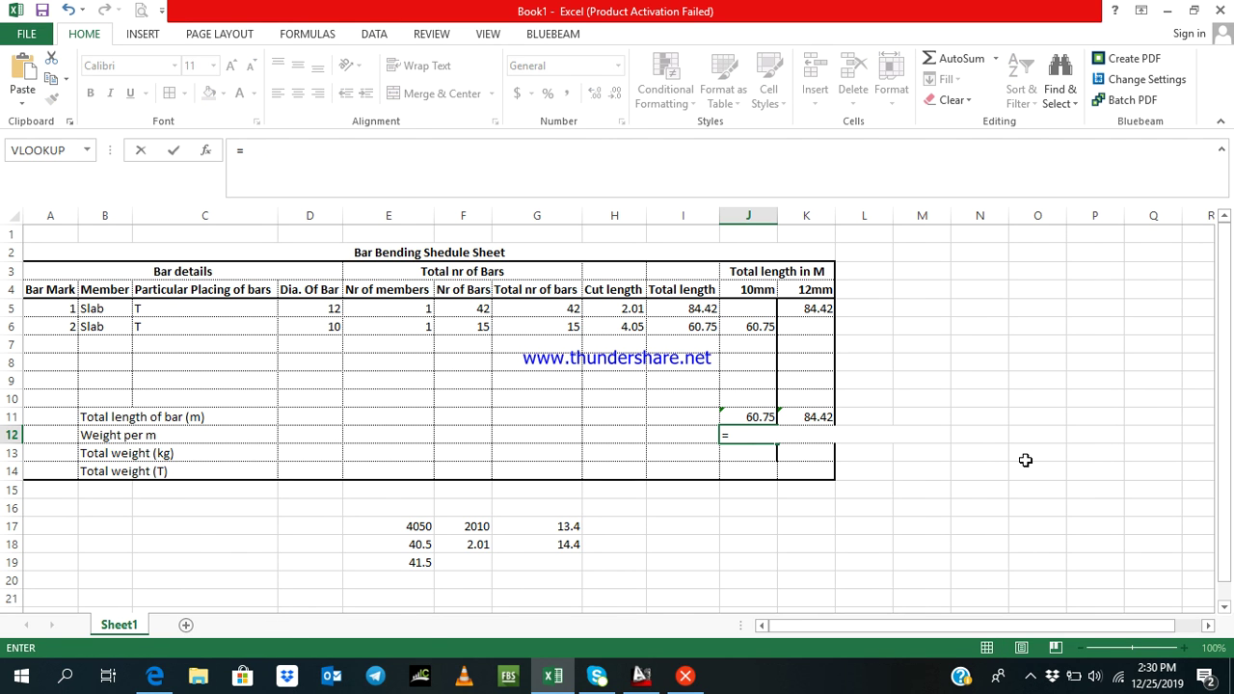
pyautogui.write('10*10')
pyautogui.write('/(16')
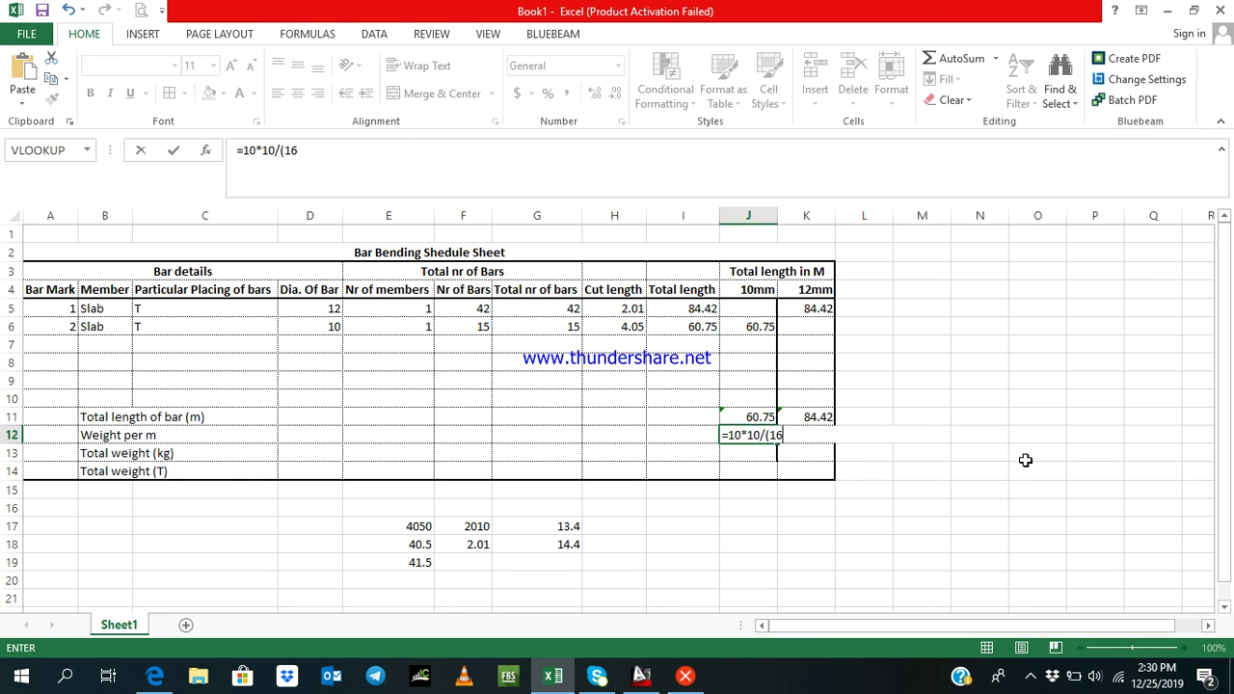
pyautogui.write('2.162)')
pyautogui.press('Return')
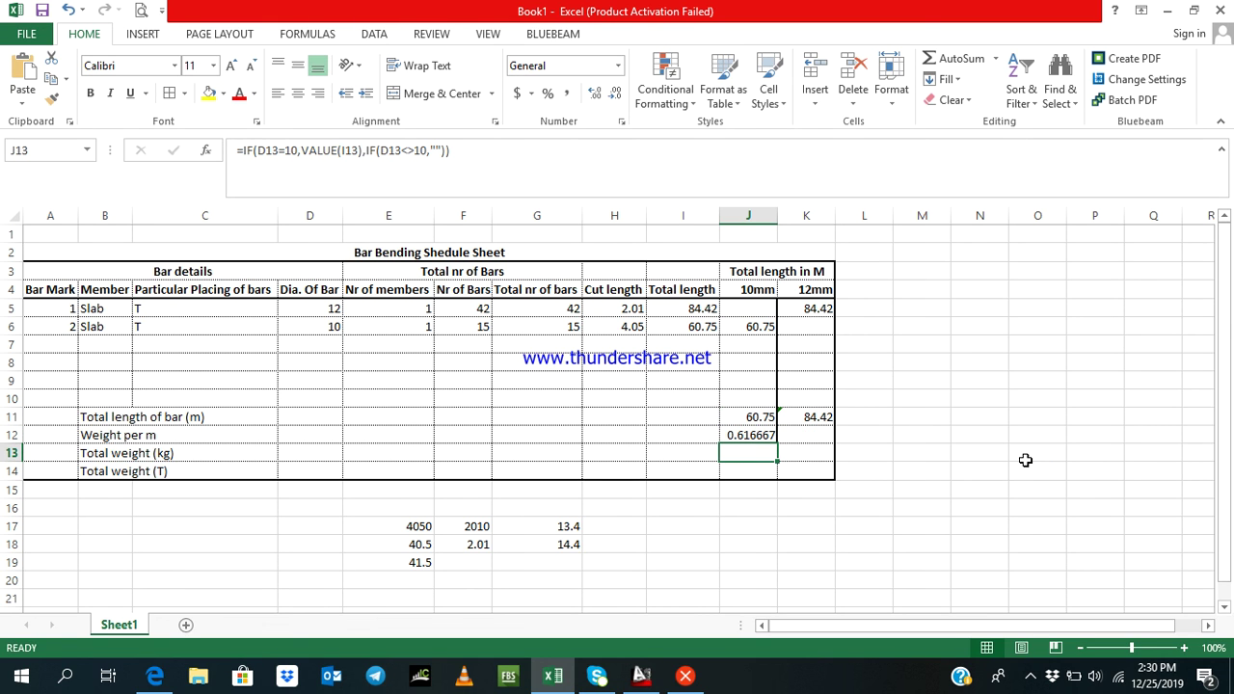
pyautogui.click(761, 431)
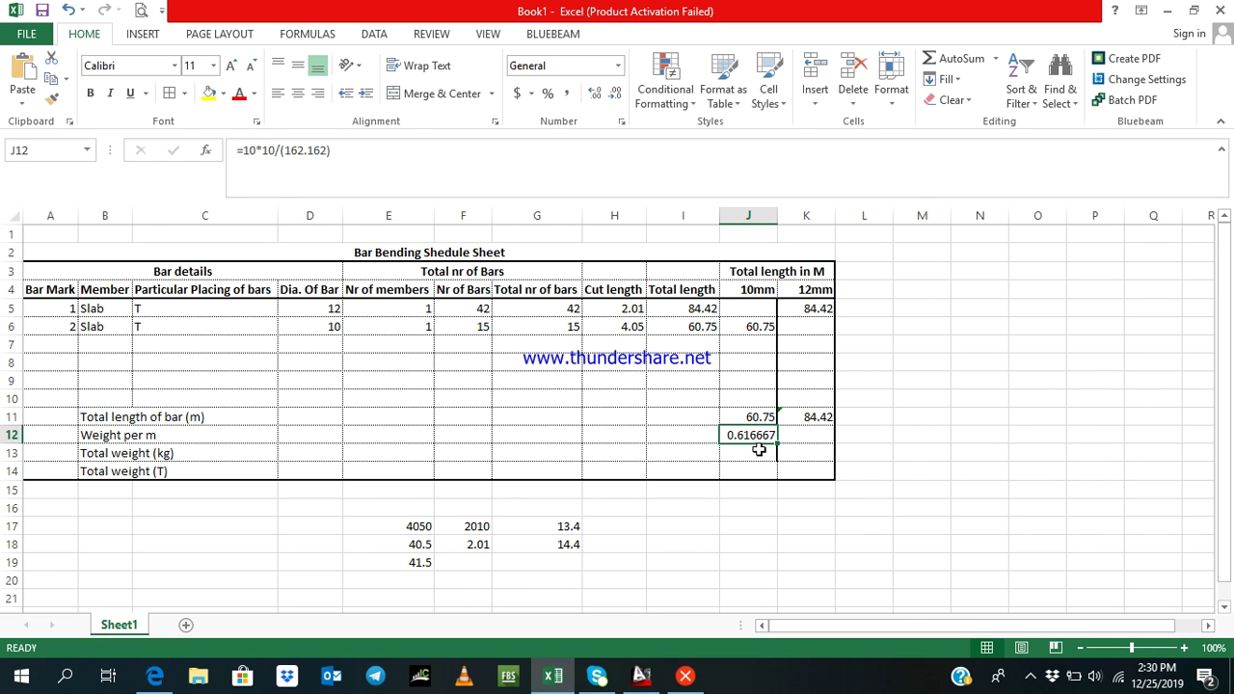
# Calculate the 10mm bars' total weight in kg in J13 with =J11*J12
pyautogui.click(757, 452)
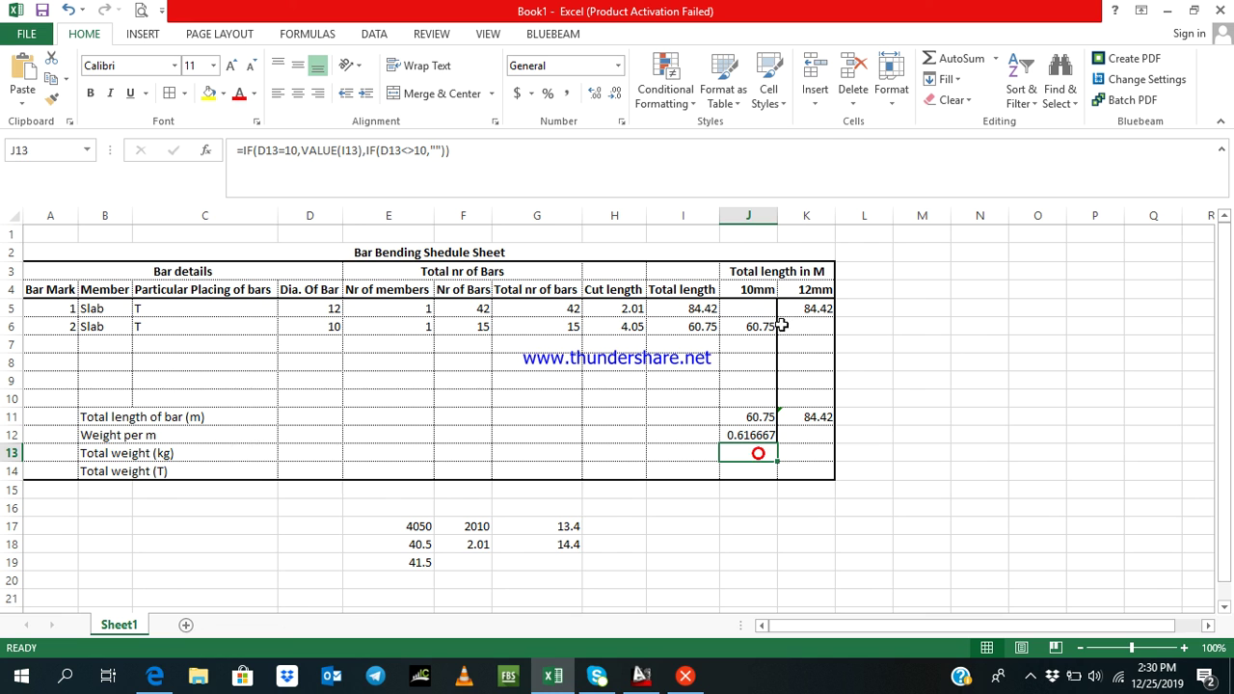
pyautogui.click(761, 415)
pyautogui.click(763, 435)
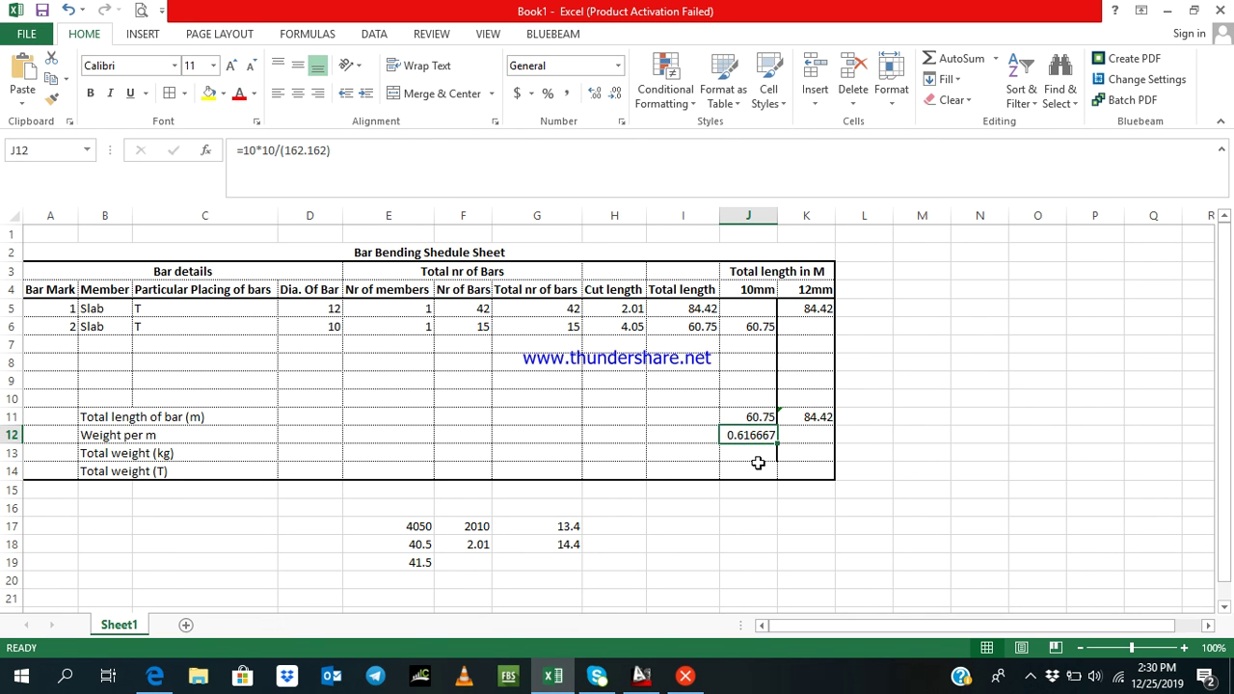
pyautogui.click(760, 467)
pyautogui.click(761, 451)
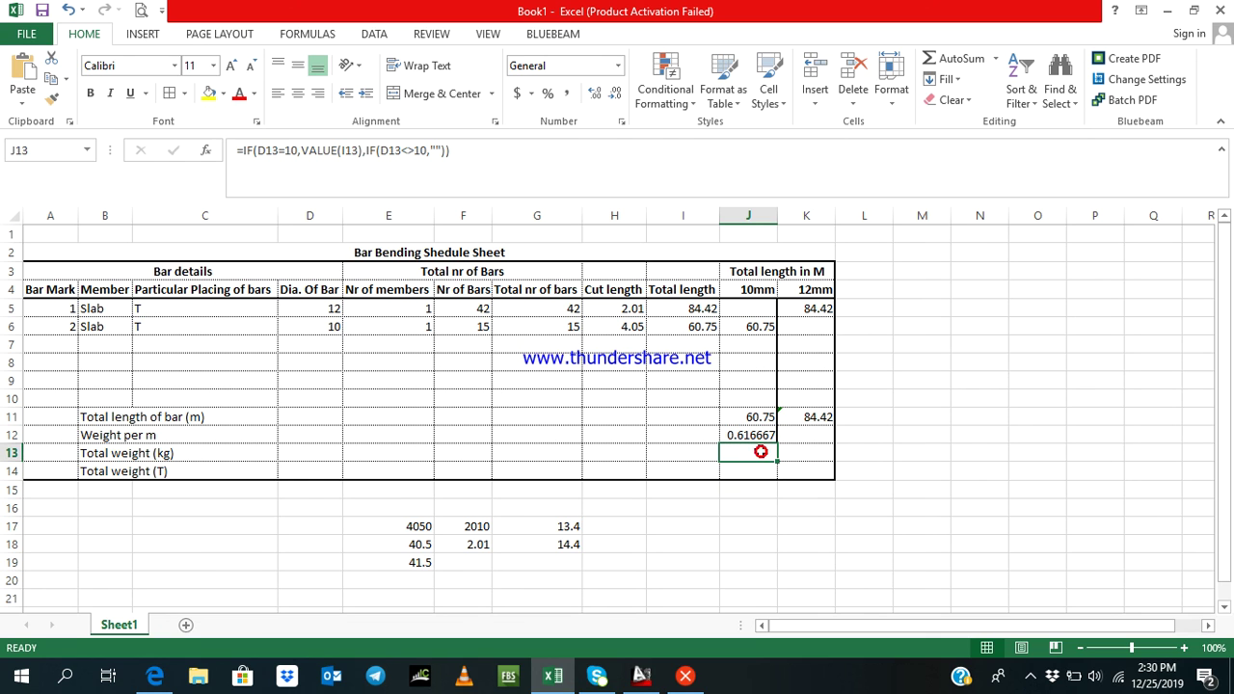
pyautogui.doubleClick(761, 451)
pyautogui.press('Escape')
pyautogui.write('=')
pyautogui.click(758, 416)
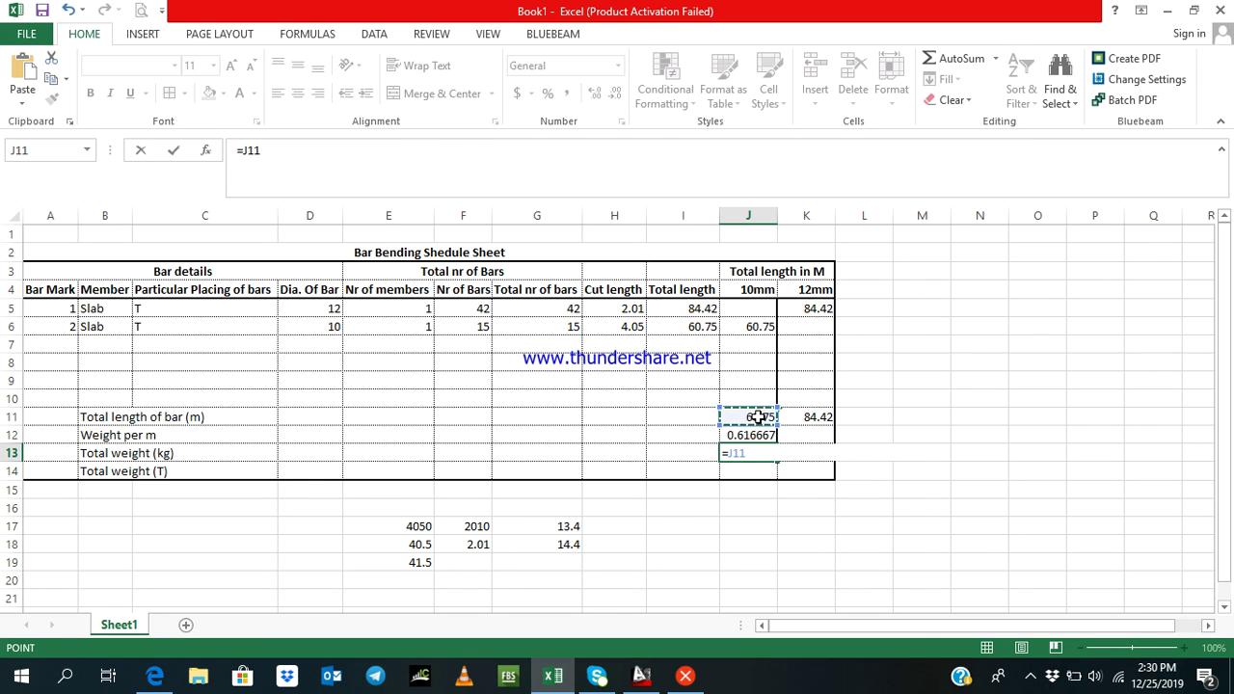
pyautogui.write('*')
pyautogui.click(758, 435)
pyautogui.press('Return')
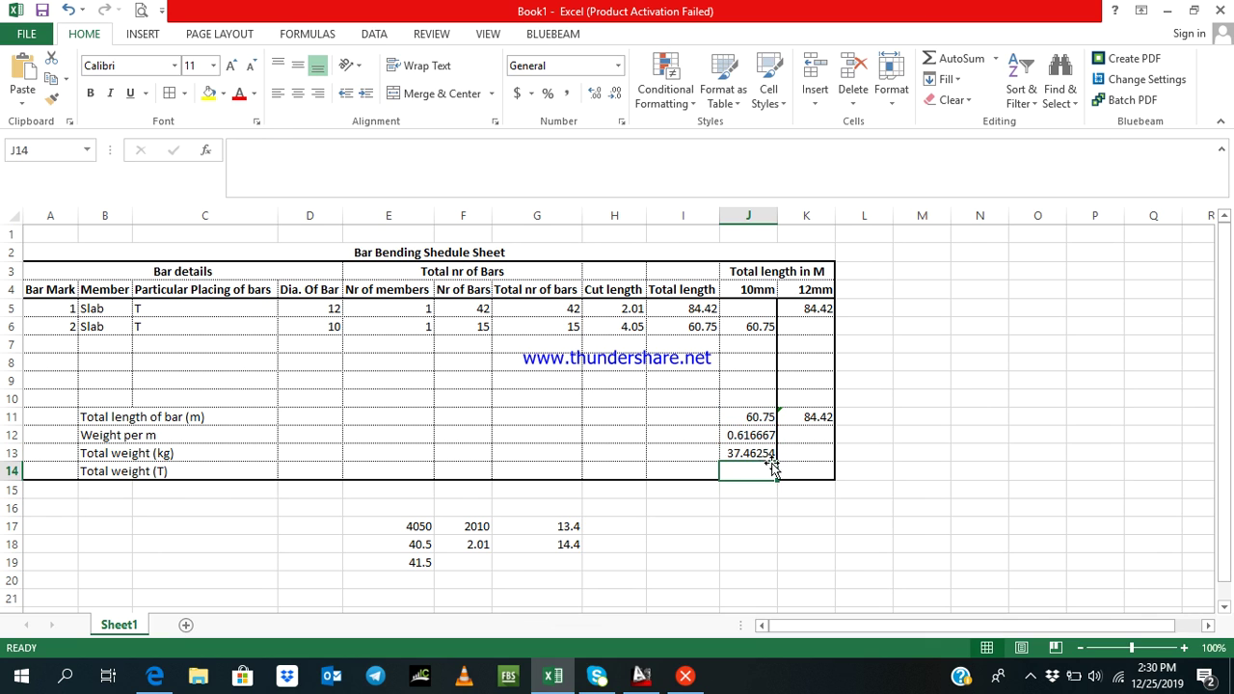
pyautogui.click(777, 452)
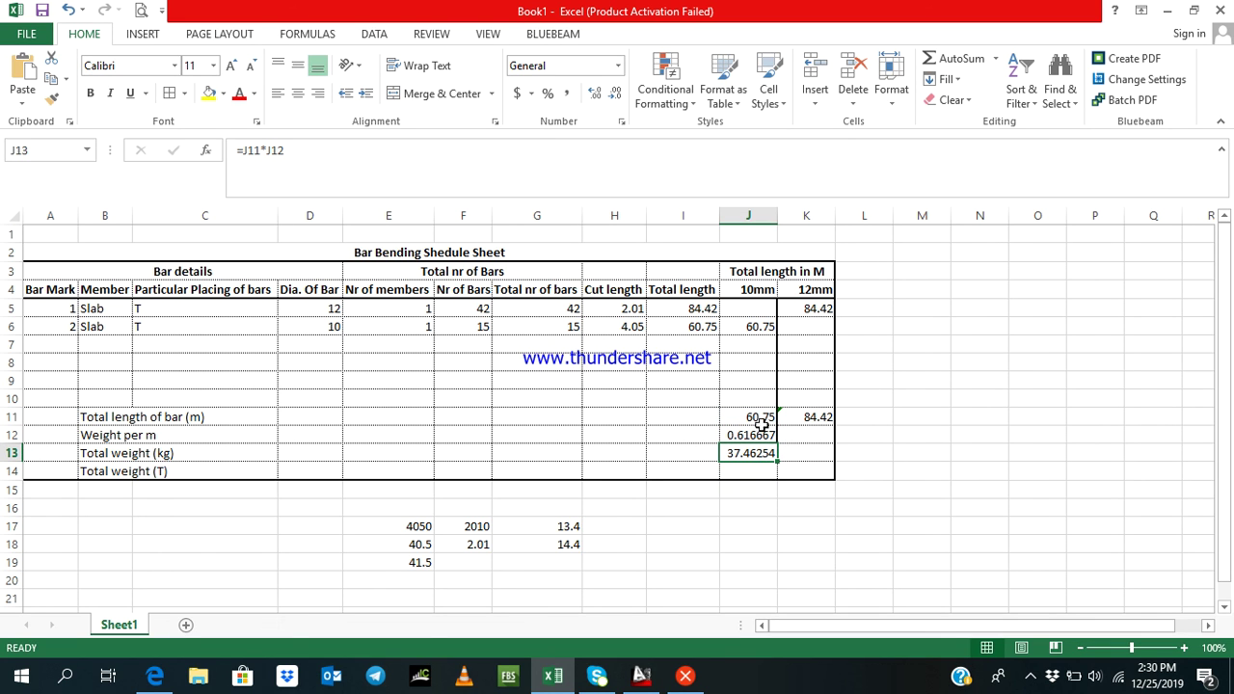
# Convert the 10mm bars' total weight to tonnes in J14 with =J13/1000
pyautogui.click(795, 436)
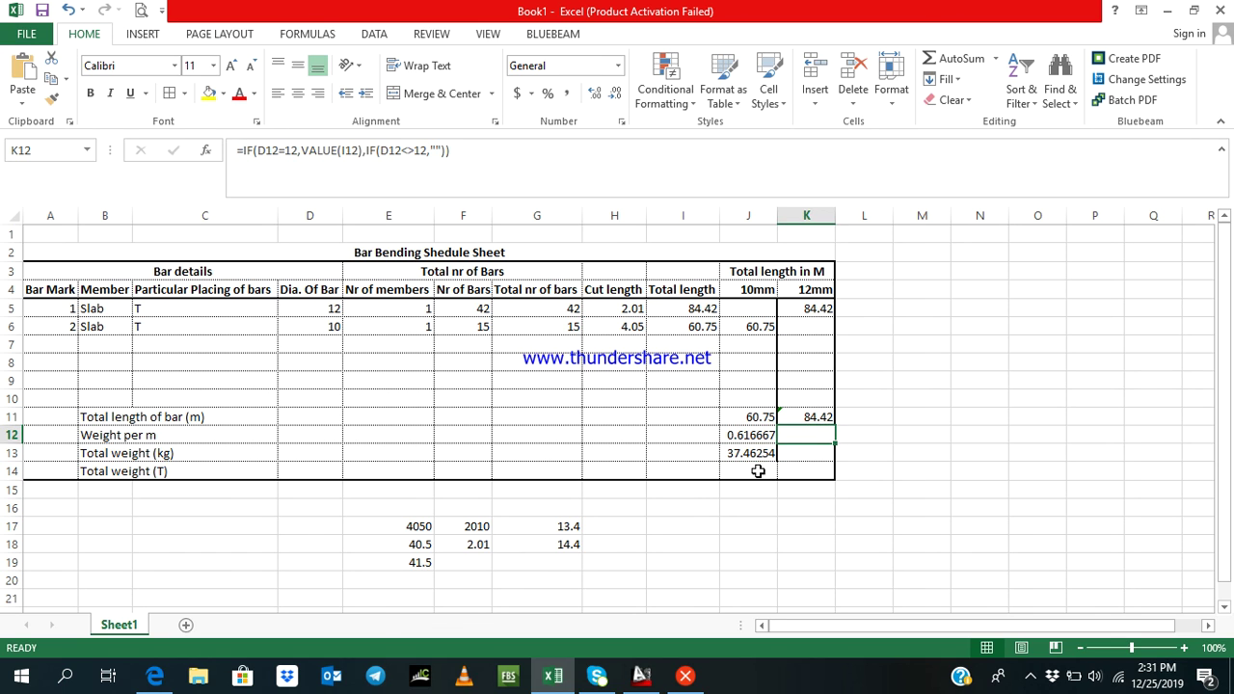
pyautogui.click(758, 466)
pyautogui.write('=')
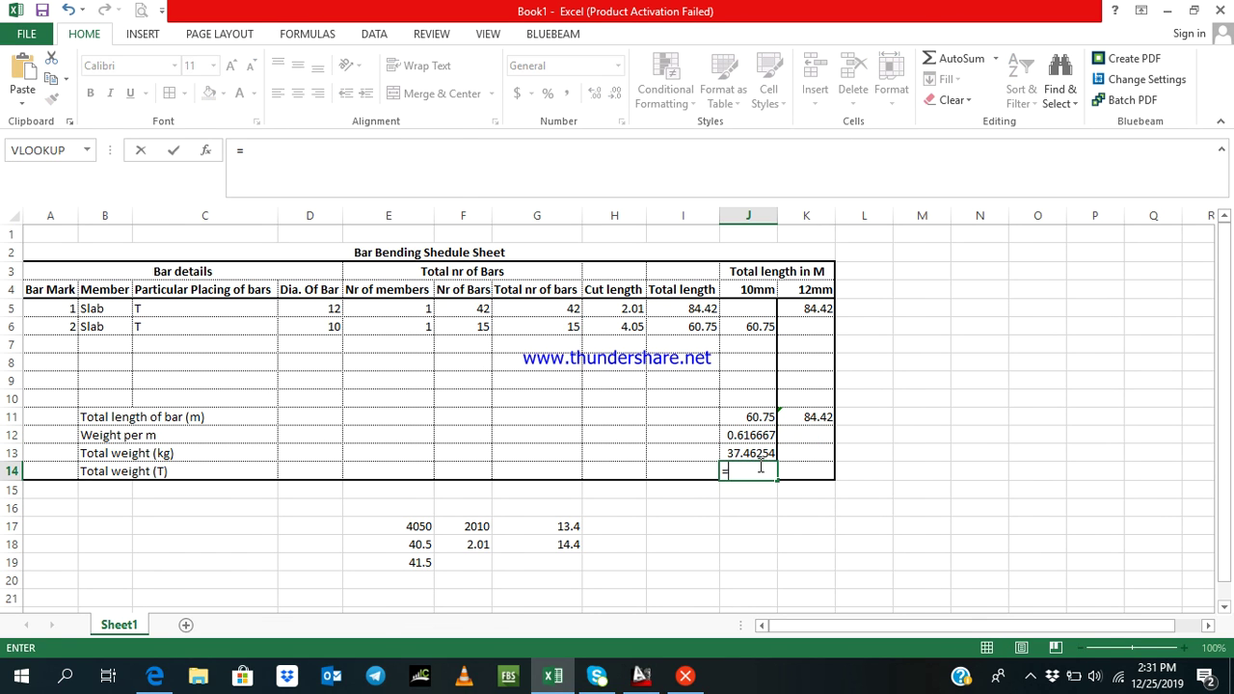
pyautogui.click(760, 452)
pyautogui.write('/')
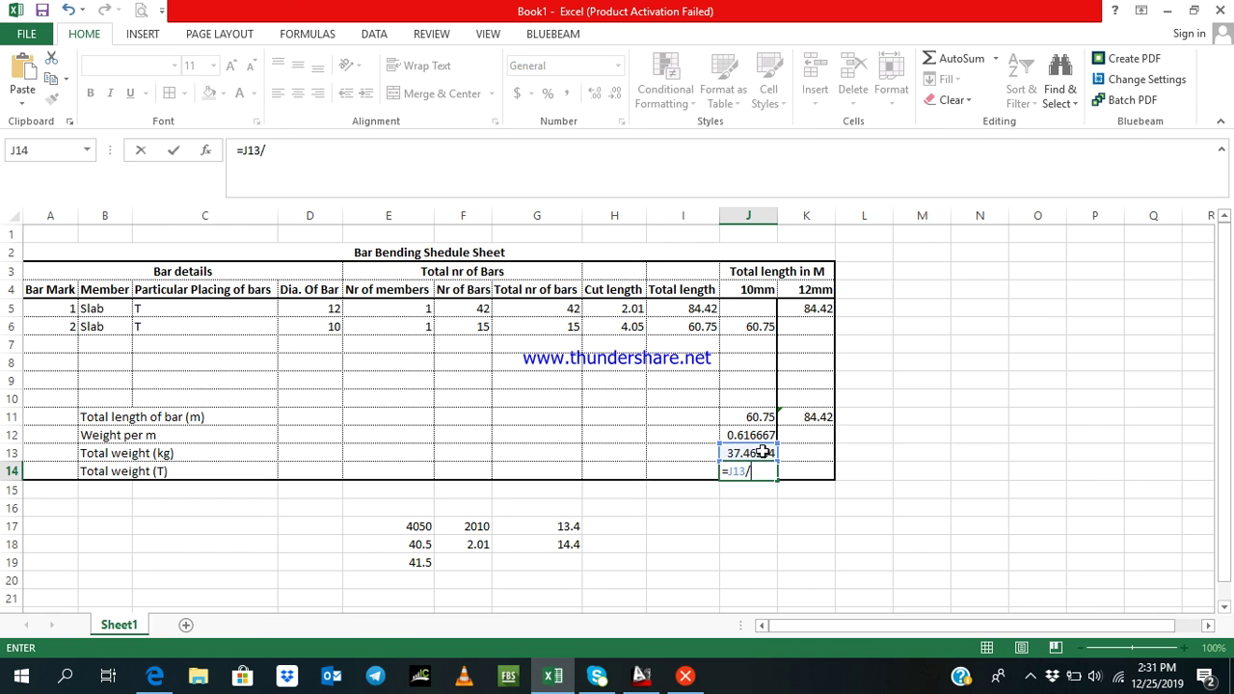
pyautogui.write('1000')
pyautogui.press('Return')
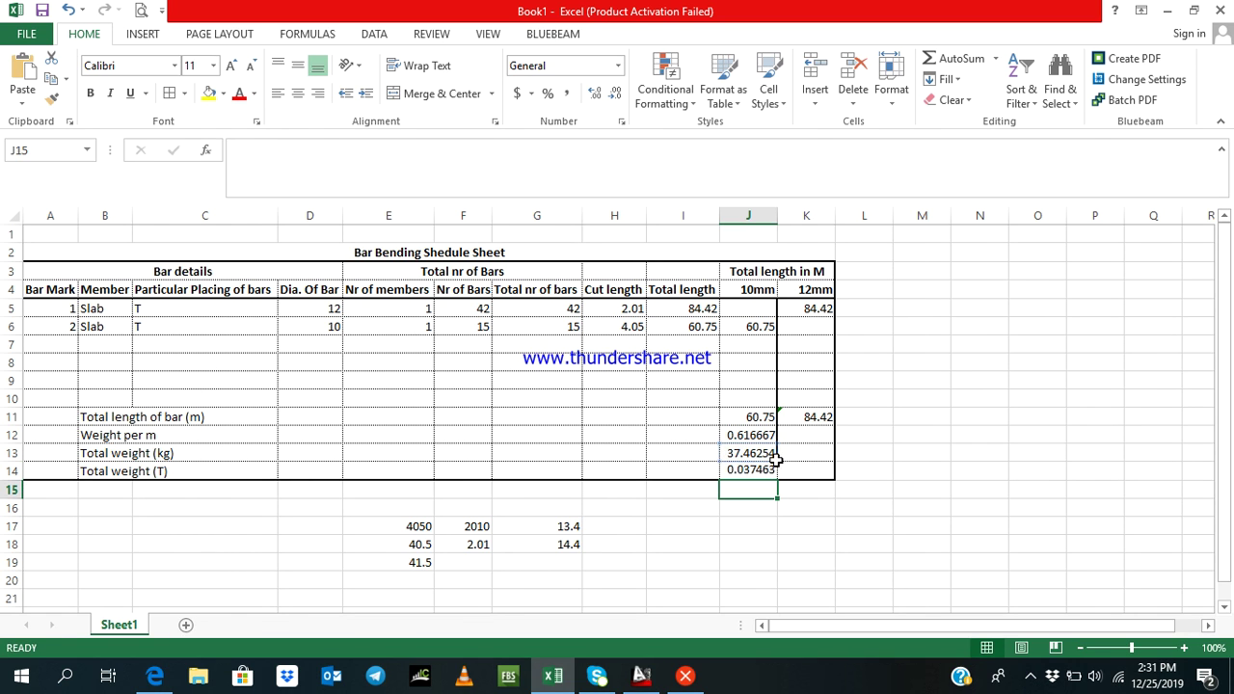
# Calculate the 12mm bar's weight per metre in K12 with =12*12/(162.162)
pyautogui.click(799, 434)
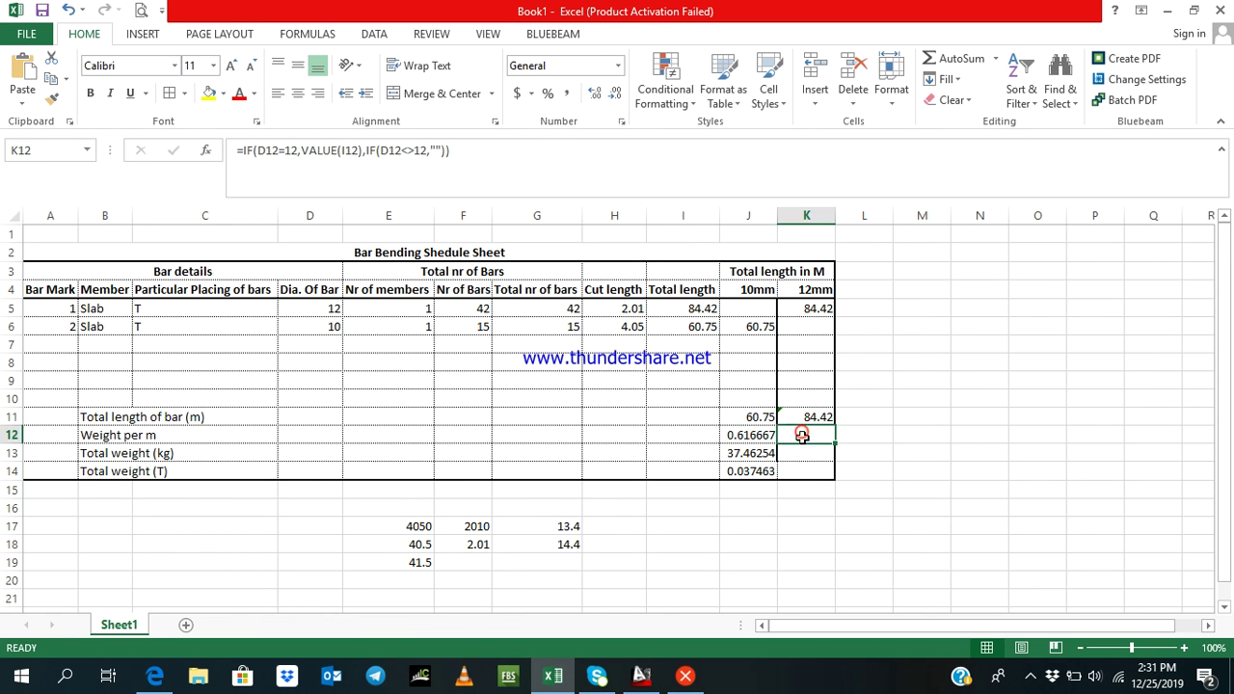
pyautogui.doubleClick(794, 436)
pyautogui.write('=')
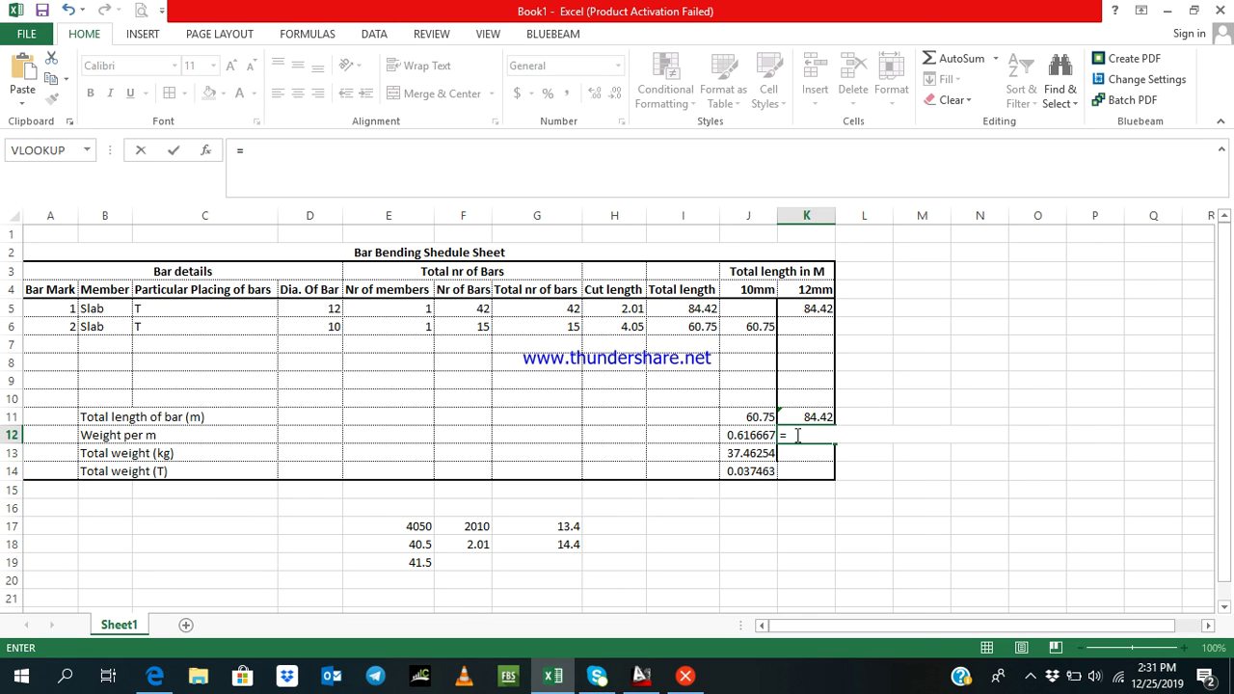
pyautogui.write('12*12/(162.162')
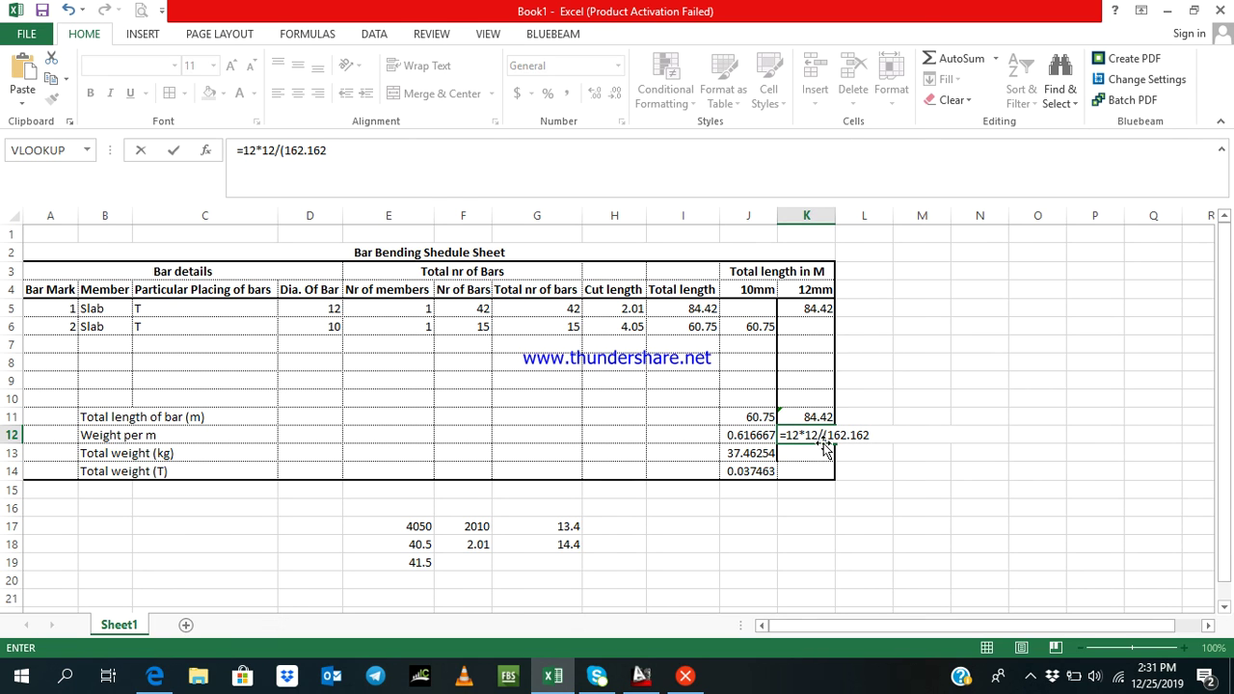
pyautogui.write(')')
pyautogui.press('Return')
pyautogui.click(819, 432)
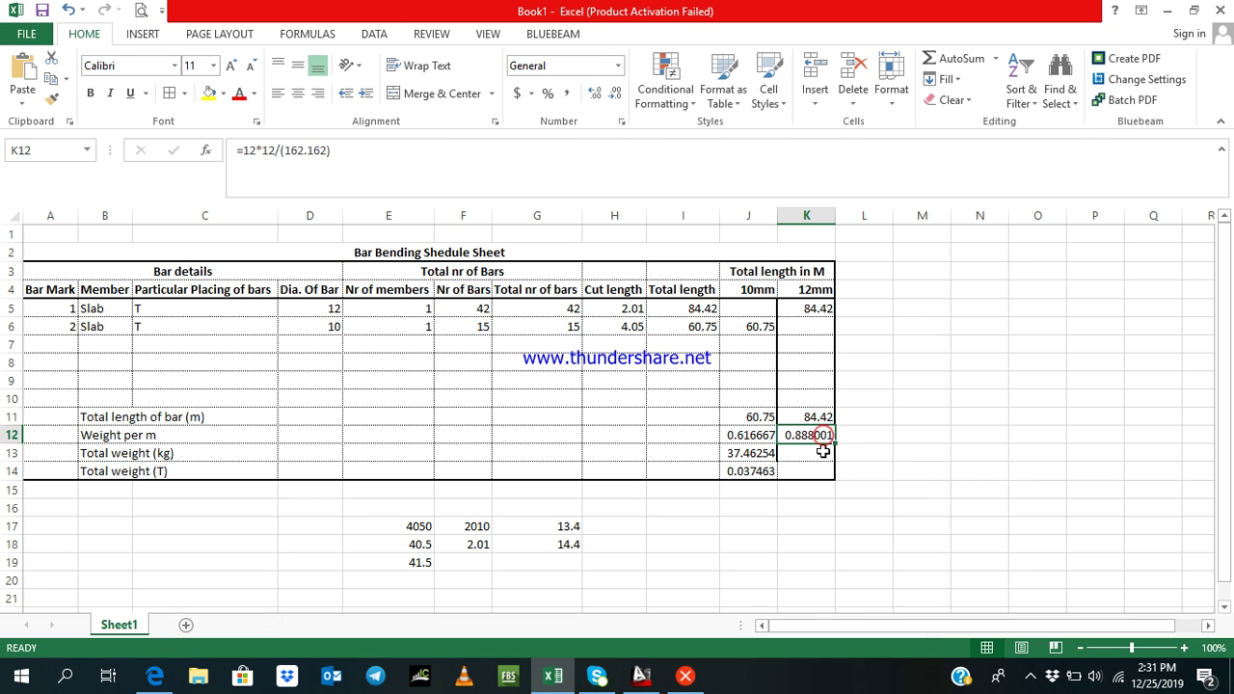
# Copy the total weight (kg) formula from J13 across to K13 for the 12mm bars
pyautogui.click(821, 453)
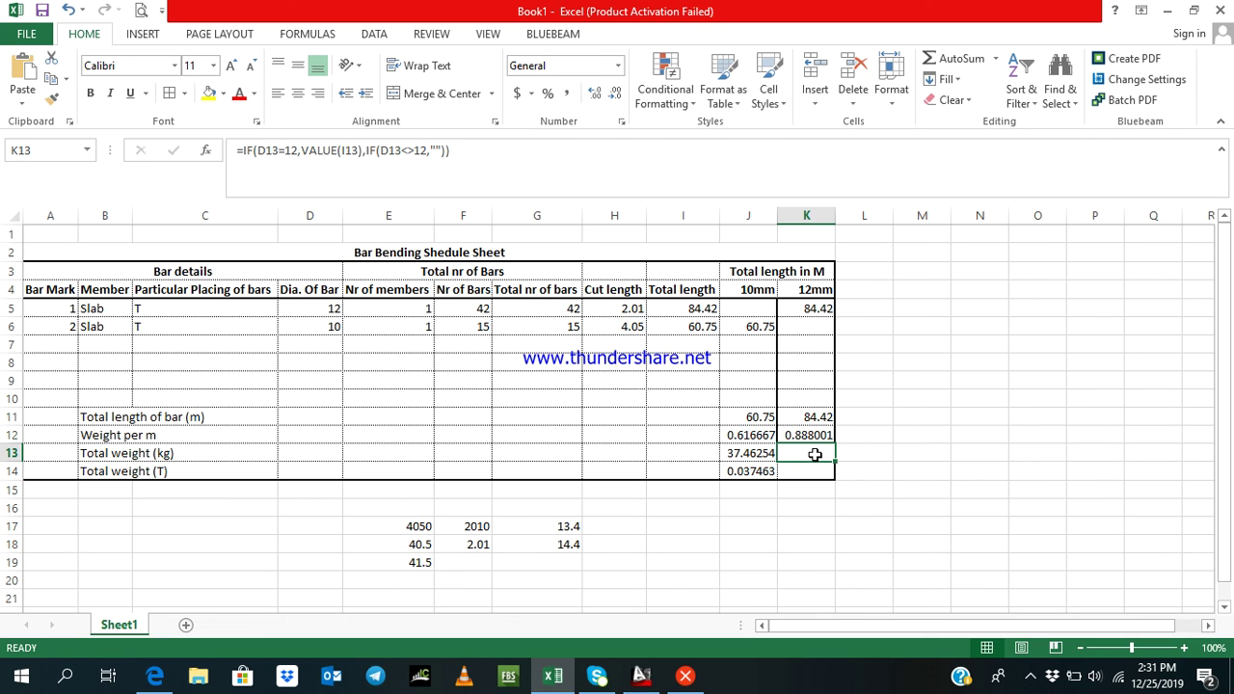
pyautogui.click(767, 453)
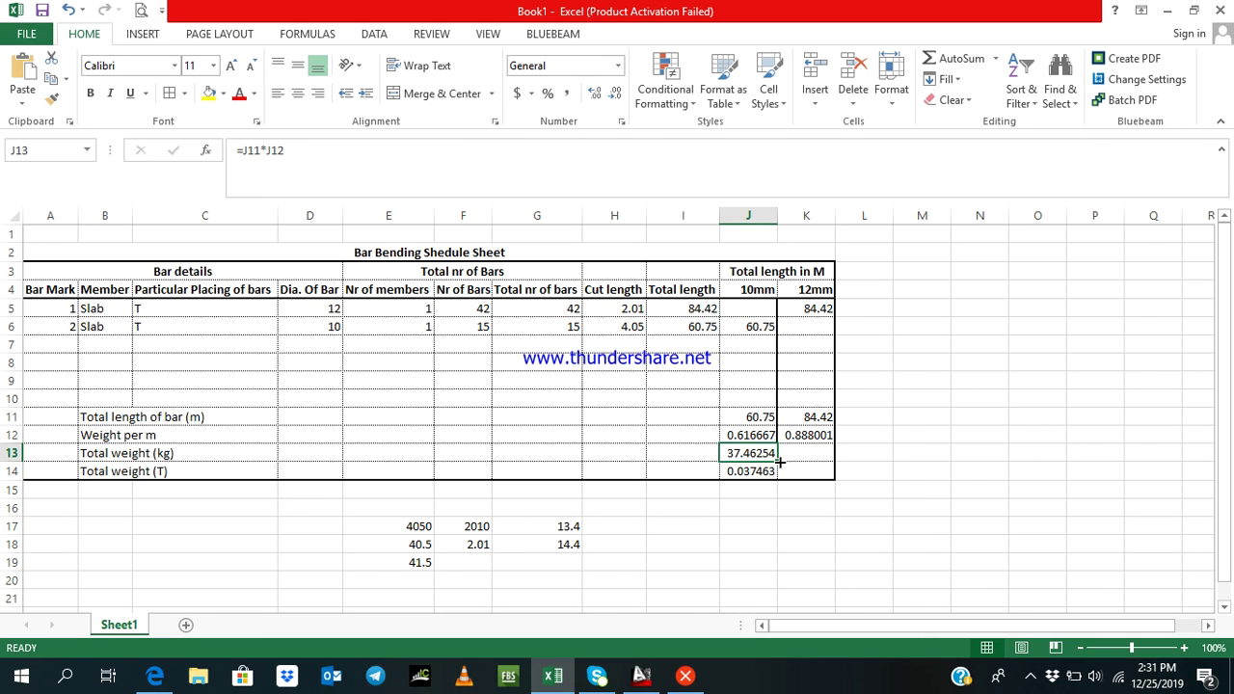
pyautogui.click(804, 416)
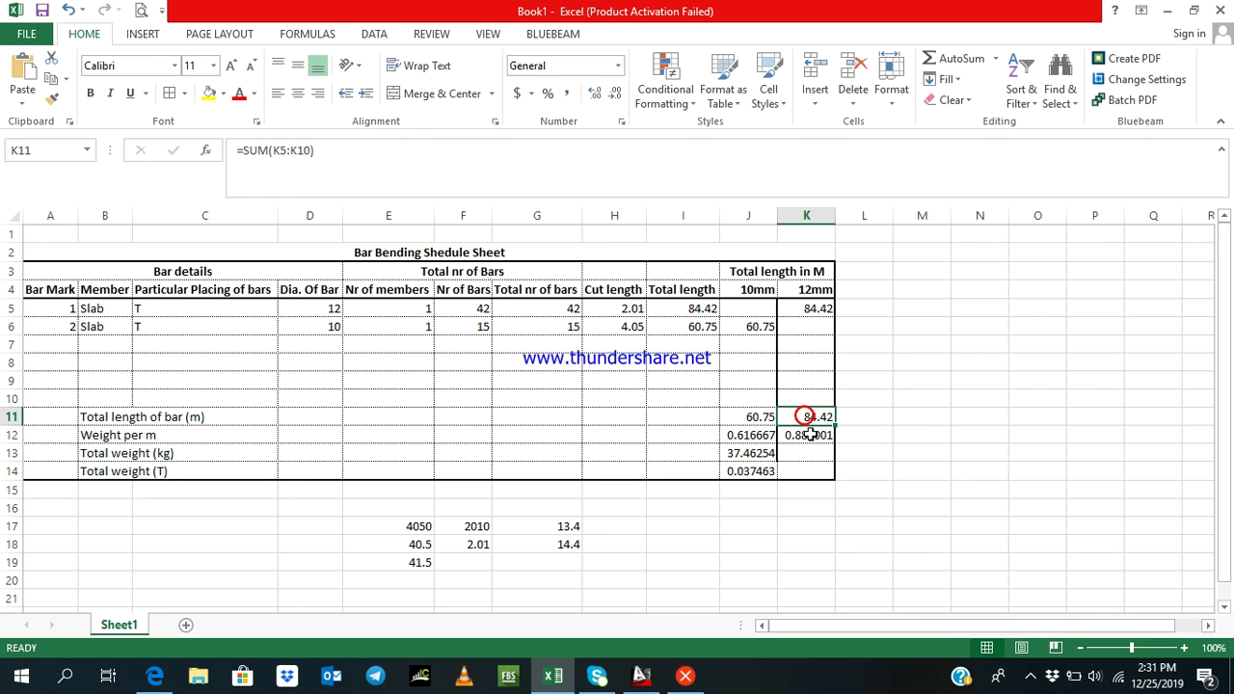
pyautogui.click(806, 434)
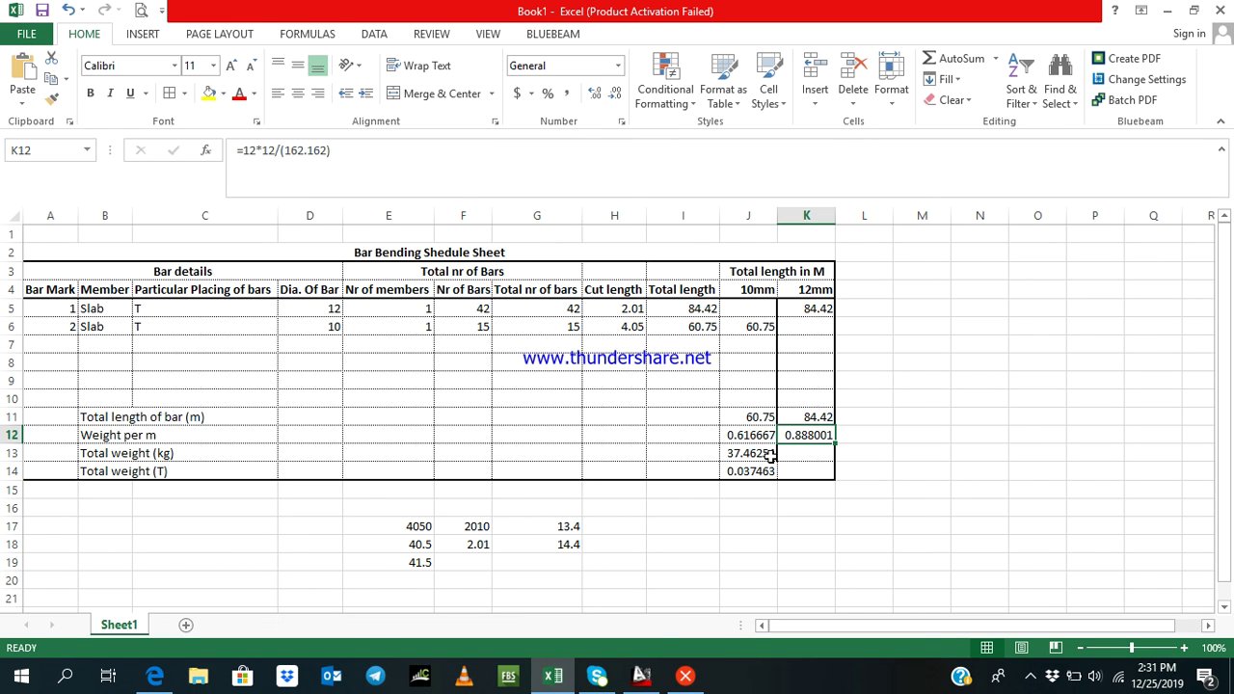
pyautogui.click(805, 450)
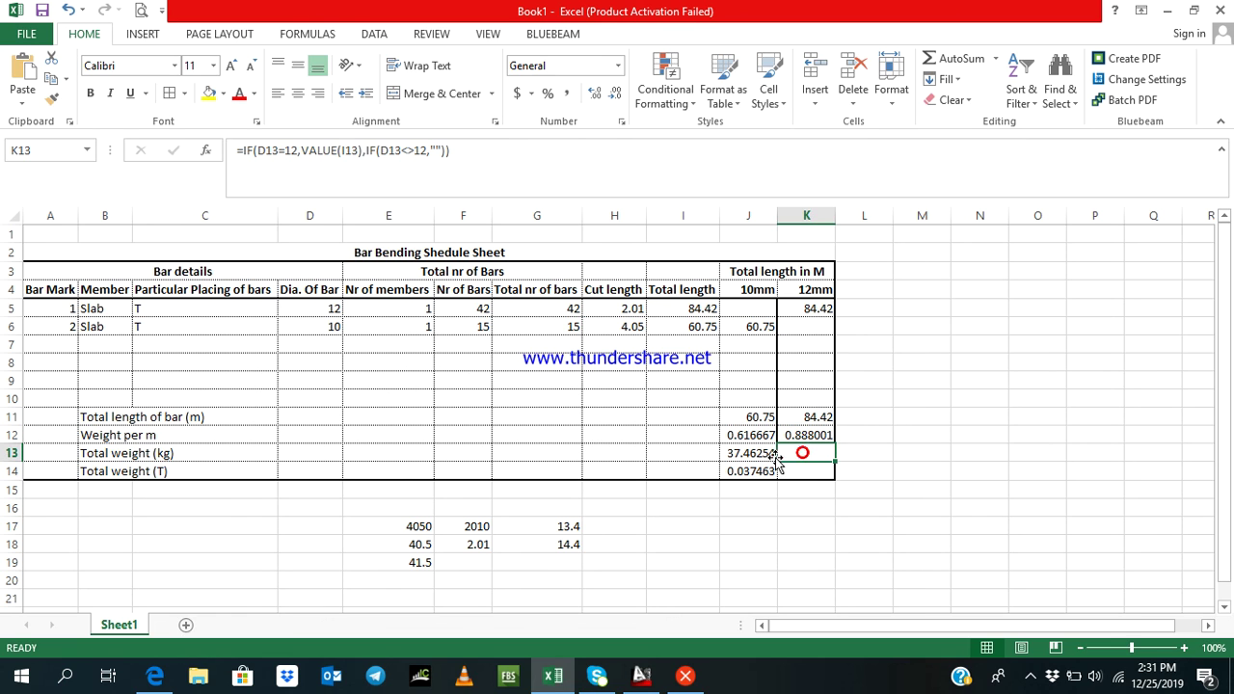
pyautogui.click(762, 451)
pyautogui.moveTo(779, 462); pyautogui.dragTo(819, 475)
pyautogui.click(768, 471)
pyautogui.click(810, 525)
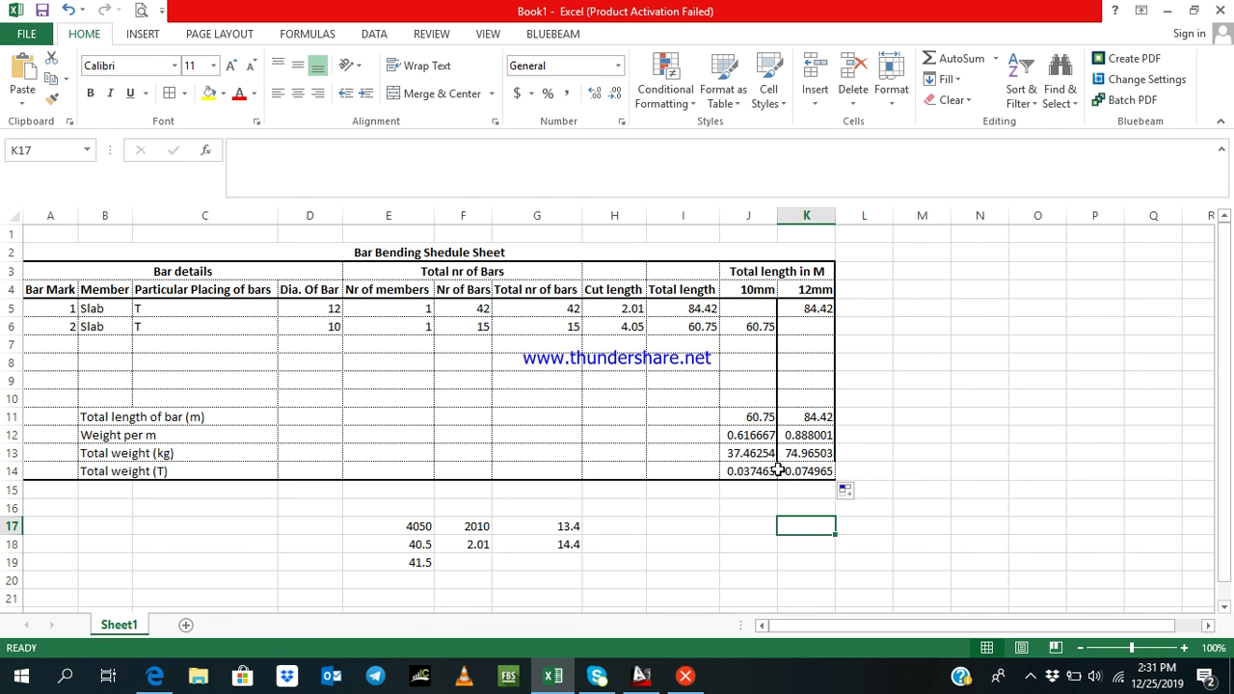
pyautogui.click(70, 13)
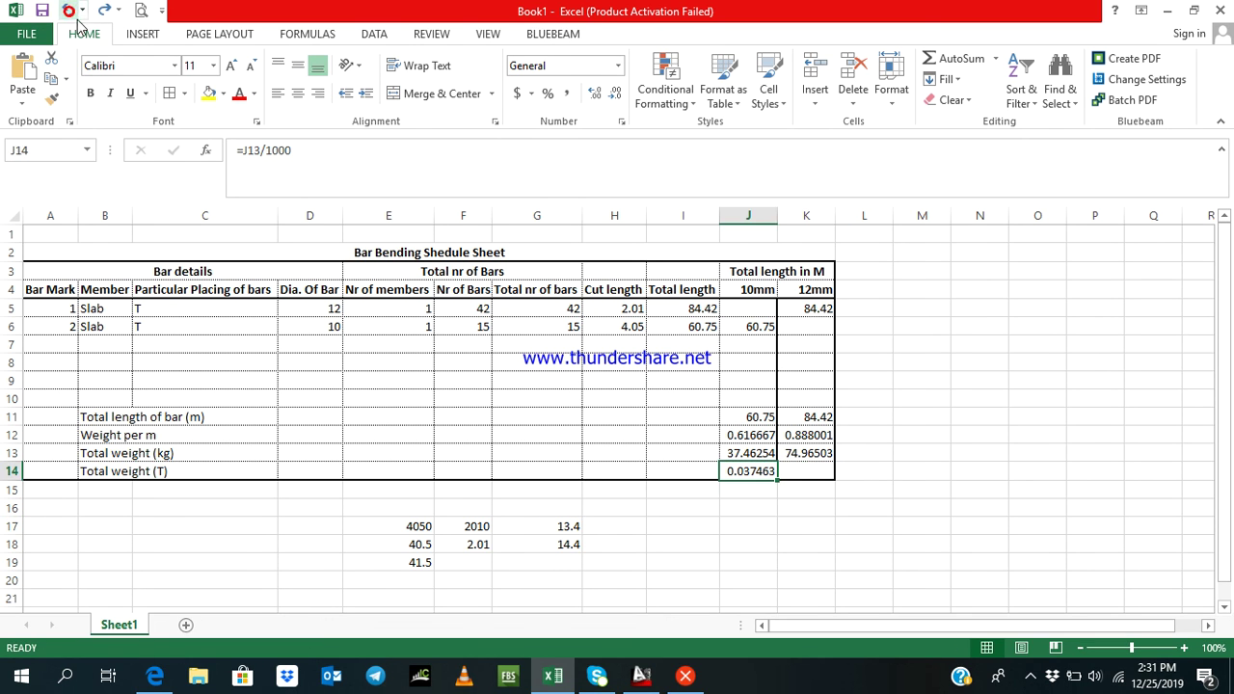
# Convert the 12mm bars' total weight to tonnes in K14 with =K13/1000
pyautogui.click(795, 471)
pyautogui.write('=')
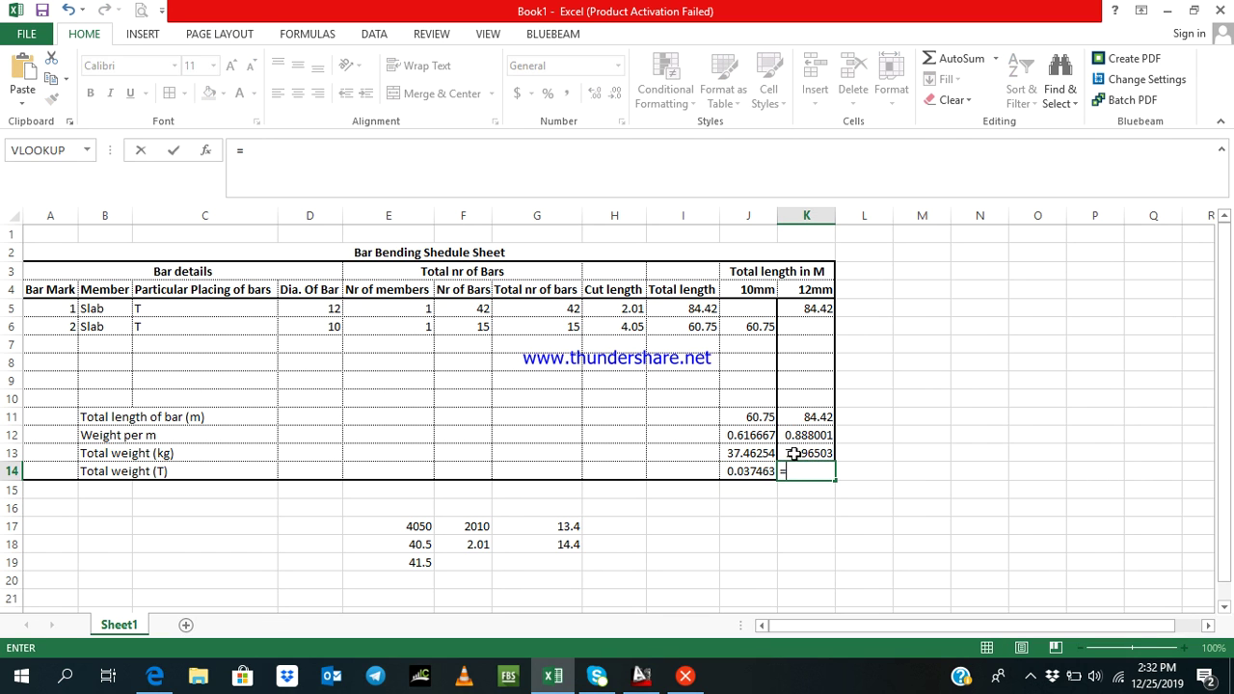
pyautogui.click(794, 453)
pyautogui.write('/1000')
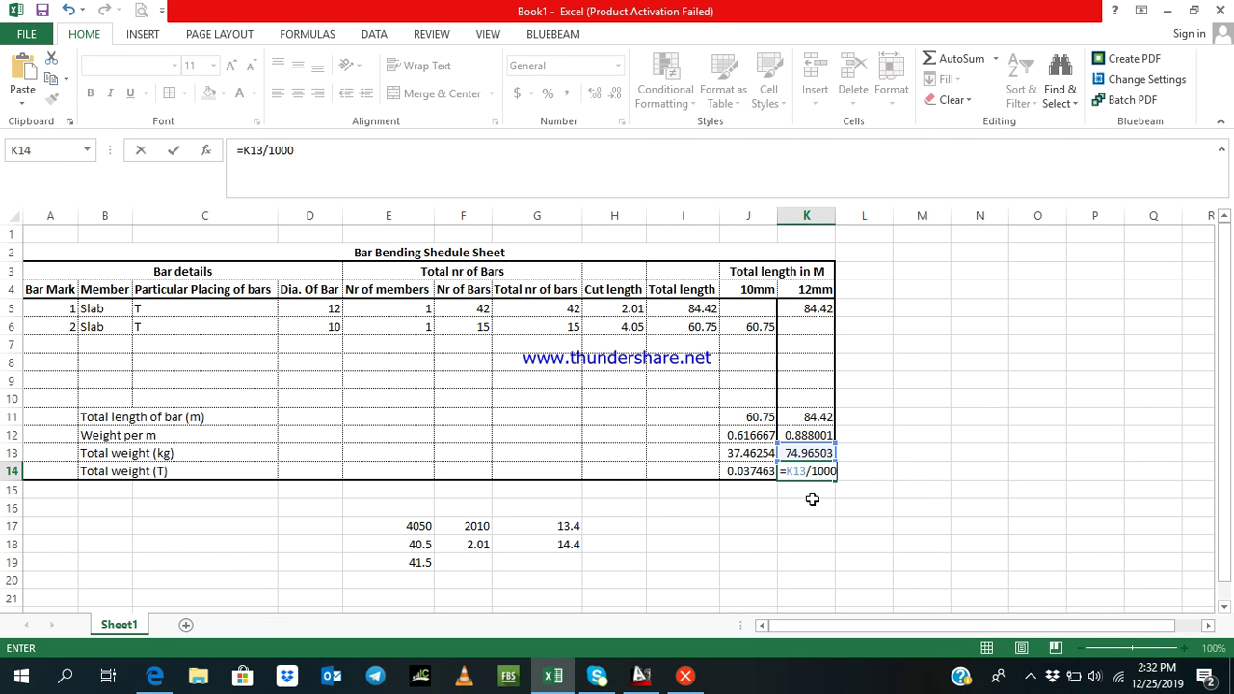
pyautogui.press('Return')
pyautogui.click(818, 526)
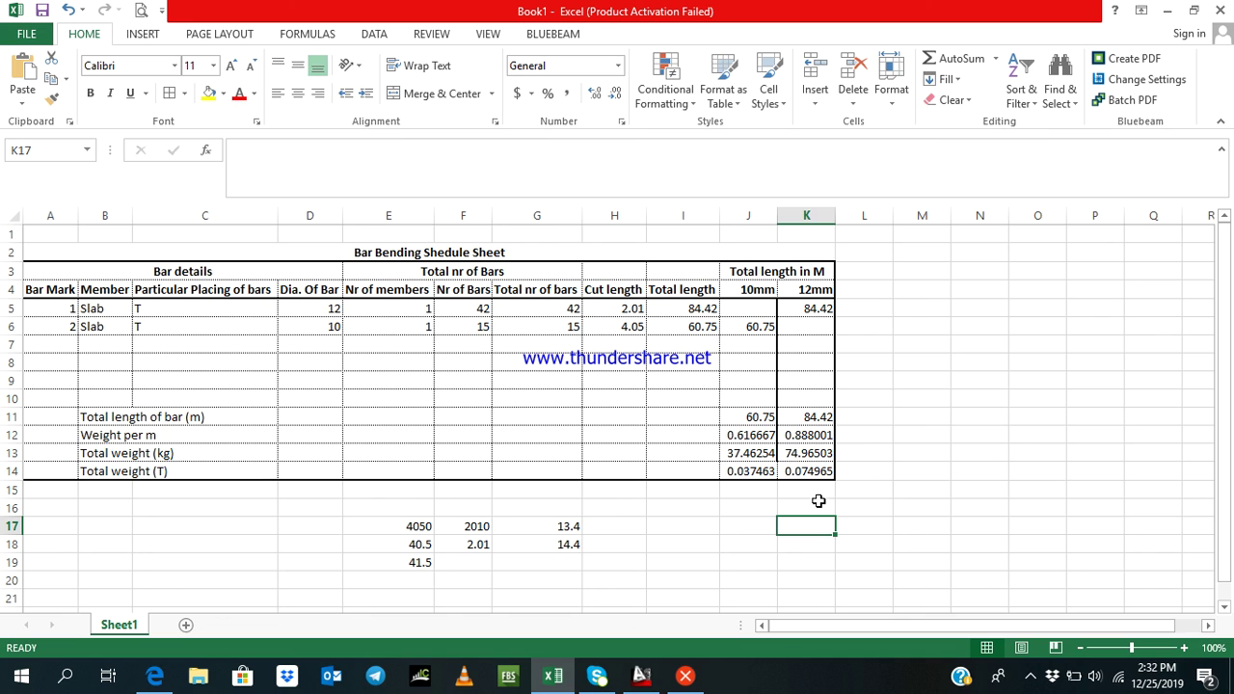
# Review the total weights in kg and tonnes for both bar diameters in J13:K14
pyautogui.click(766, 454)
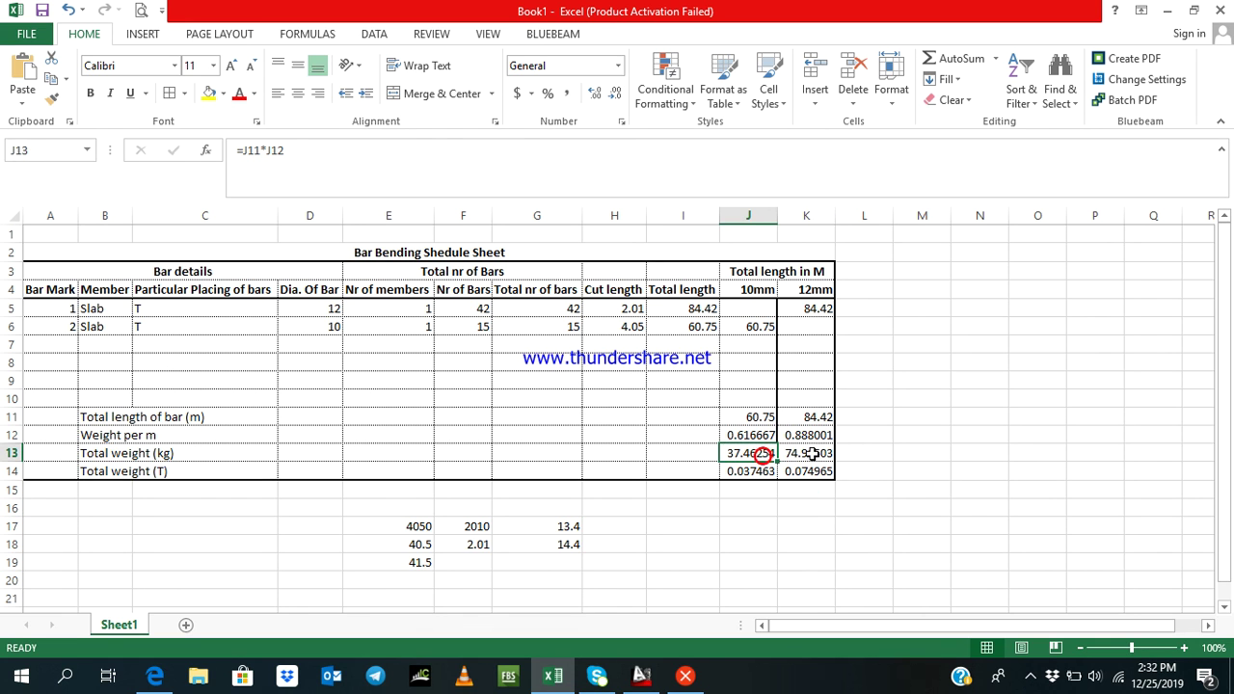
pyautogui.click(810, 455)
pyautogui.click(759, 471)
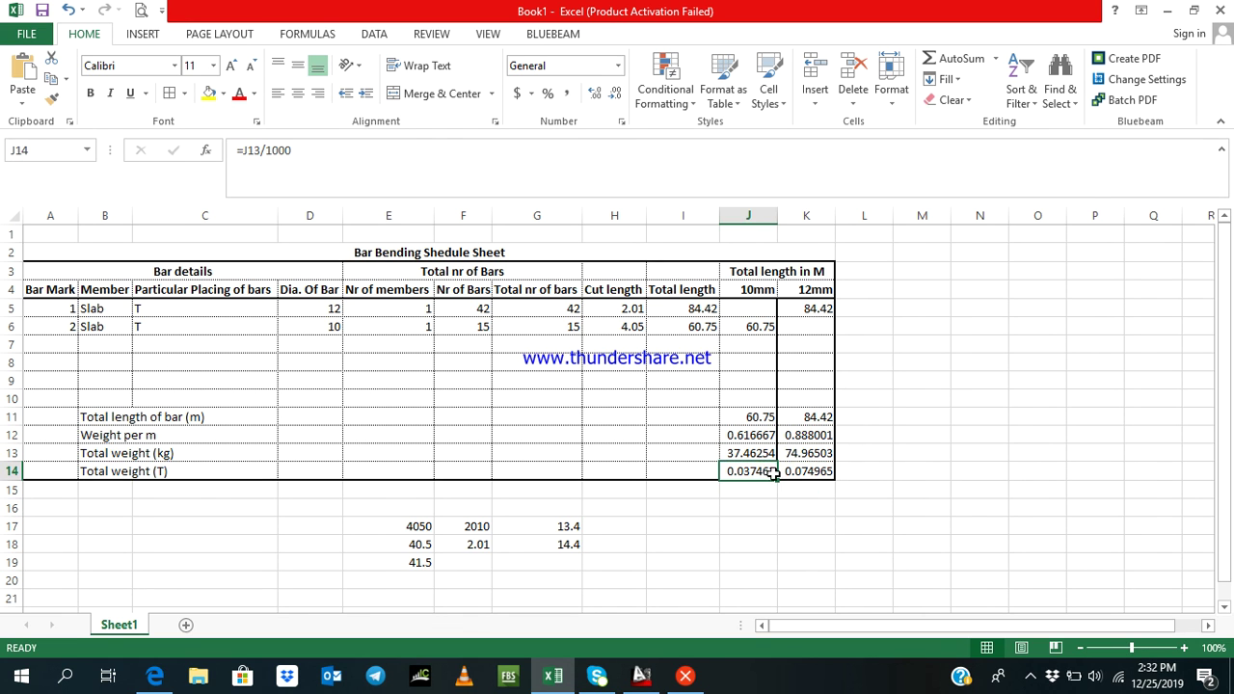
pyautogui.click(796, 471)
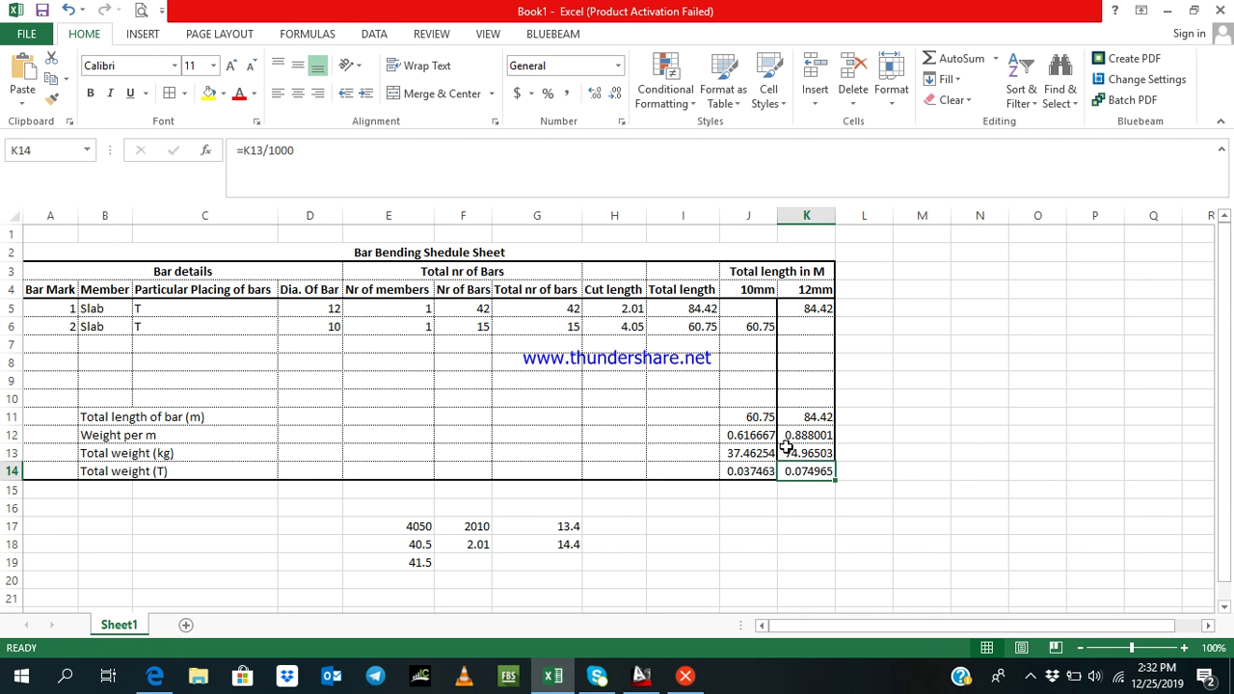
# Clear the scratch calculations in E17:G19 below the schedule
pyautogui.moveTo(408, 529); pyautogui.dragTo(571, 559)
pyautogui.press('Delete')
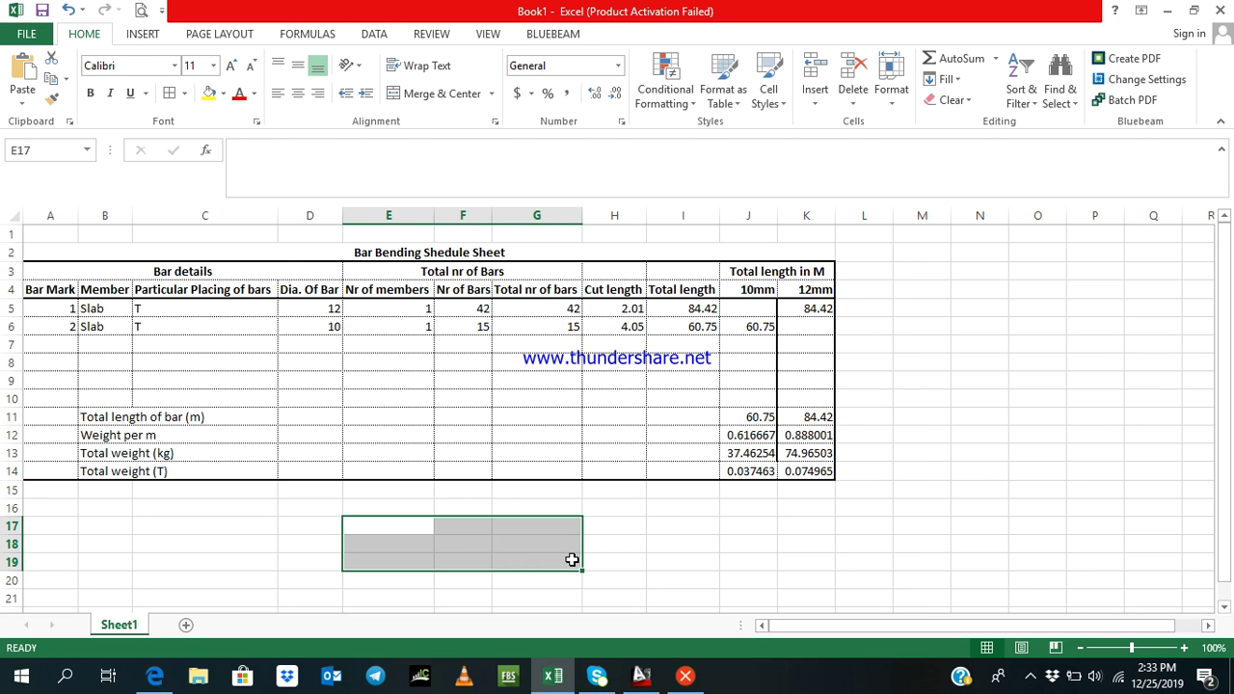
pyautogui.click(678, 520)
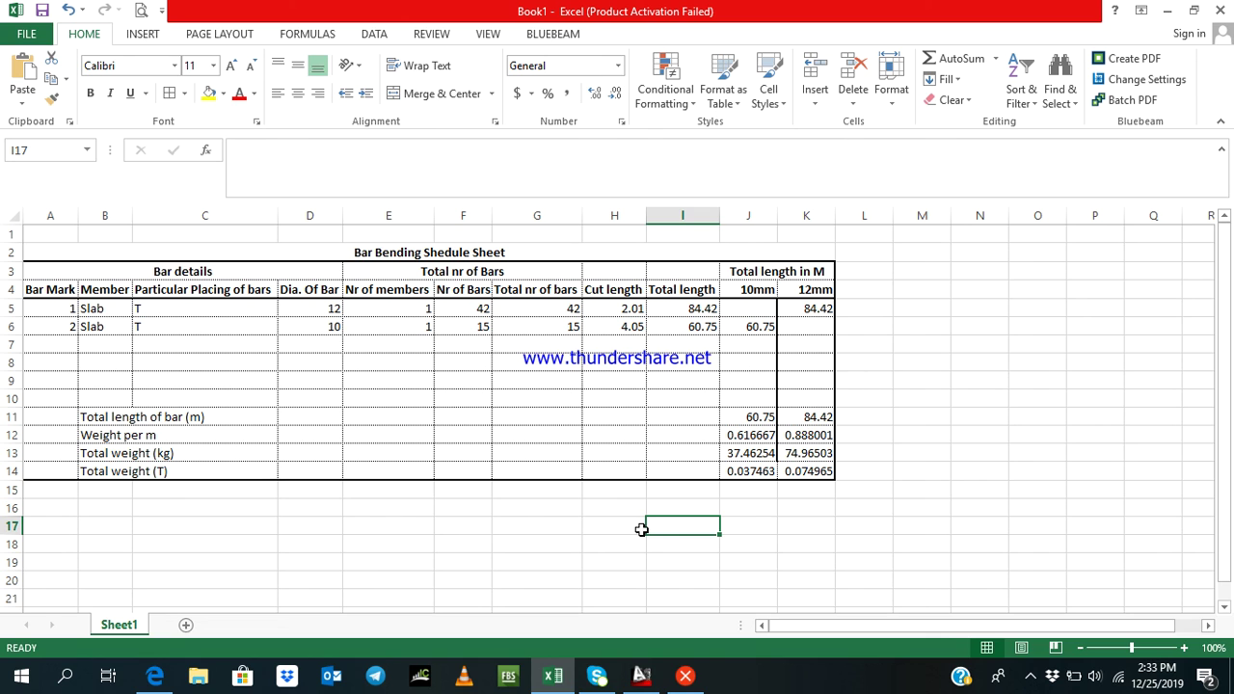
pyautogui.click(1029, 676)
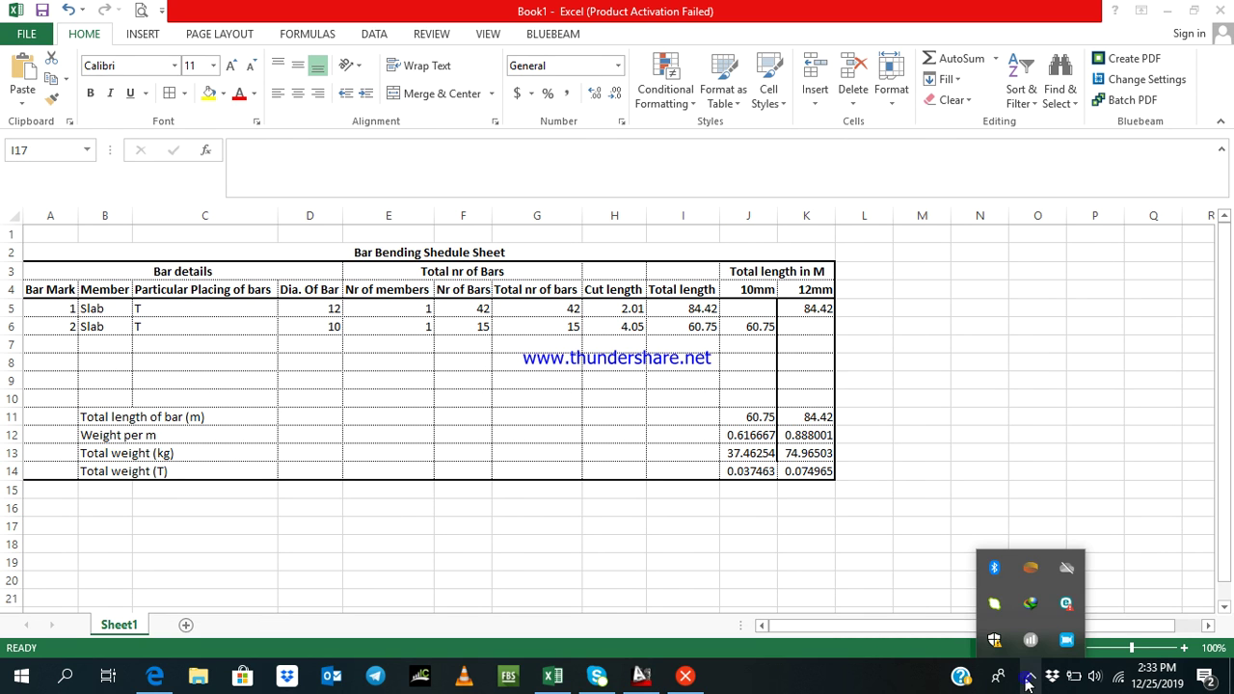
pyautogui.rightClick(1065, 639)
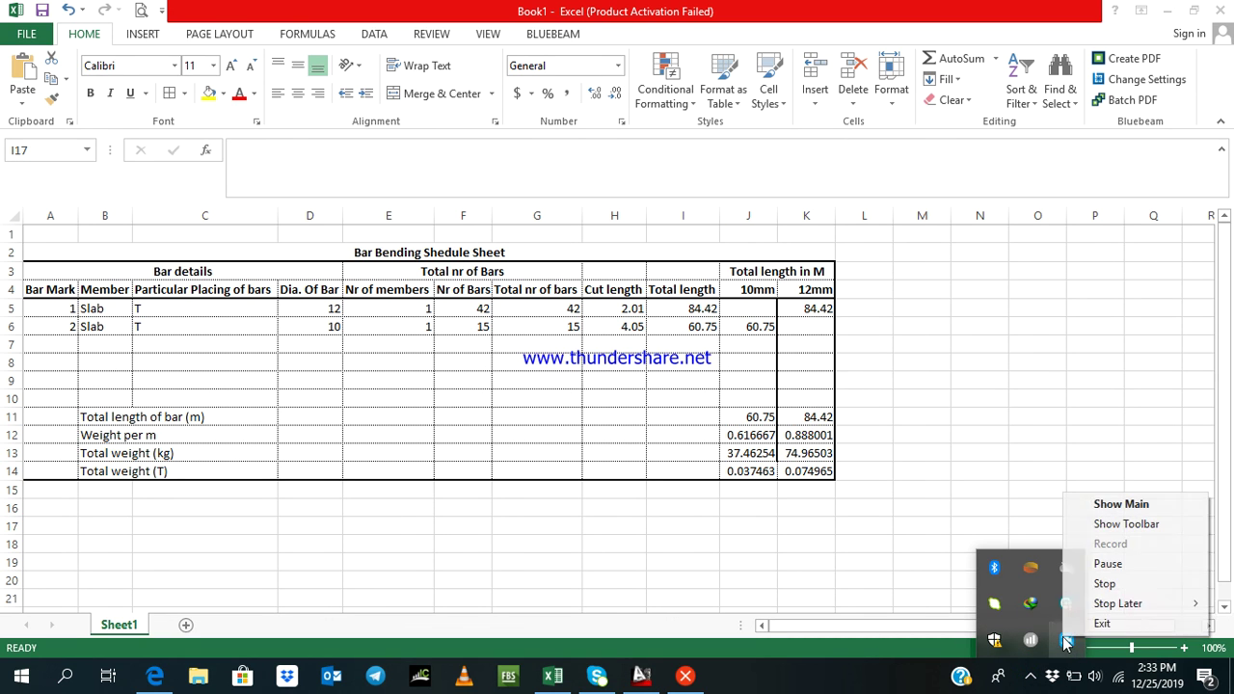